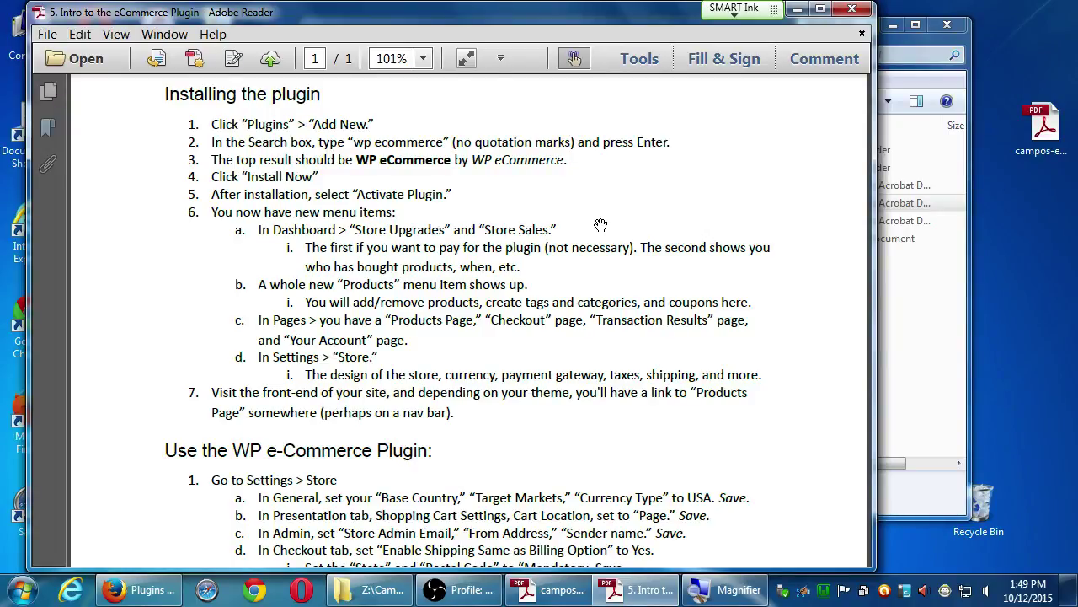
Magnify the screen to read the plugin installation notes, then return to the WordPress Plugins page.
key("super+plus")
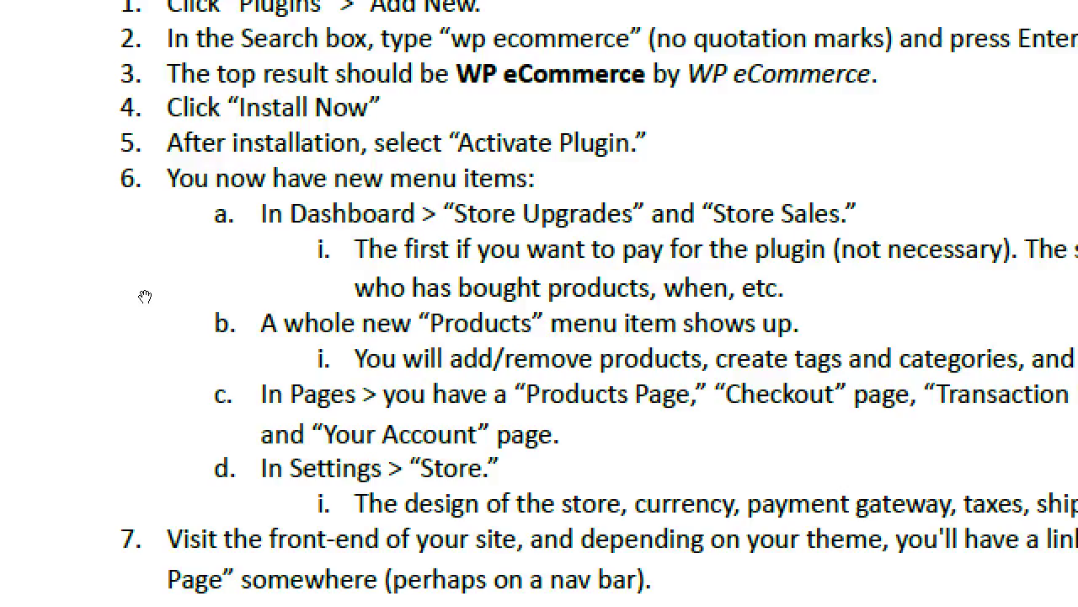
key("super+minus")
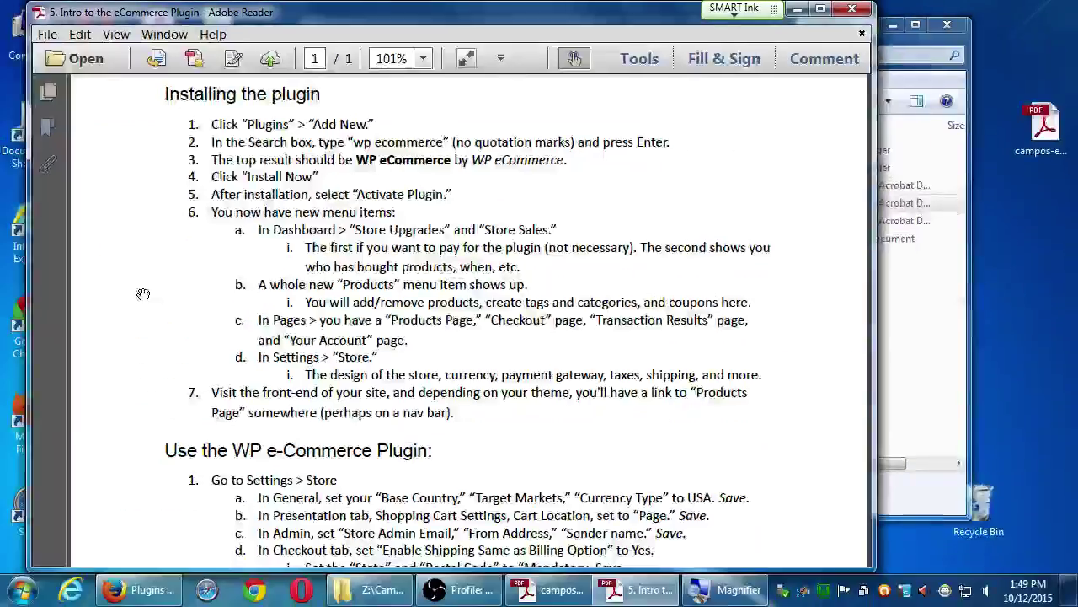
left_click(139, 589)
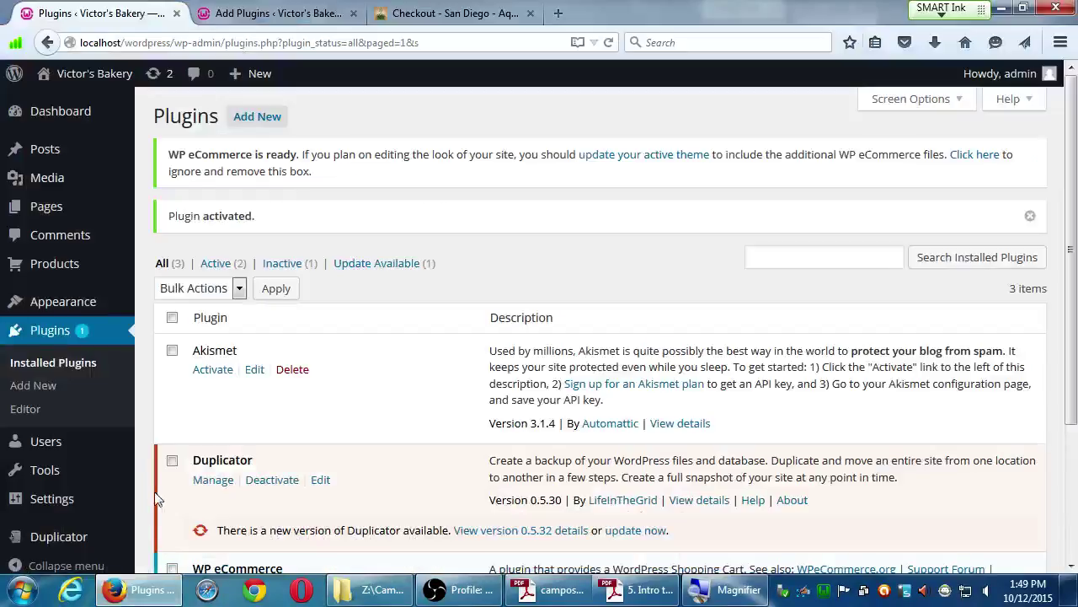
scroll(139, 482, "down", 2)
scroll(139, 482, "down", 1)
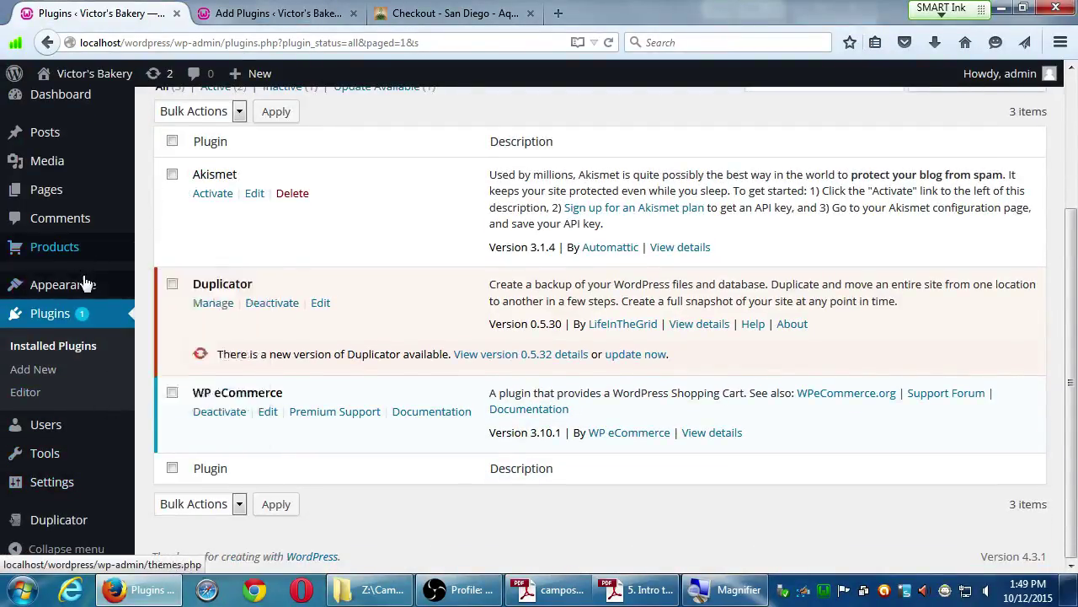
mouse_move(85, 282)
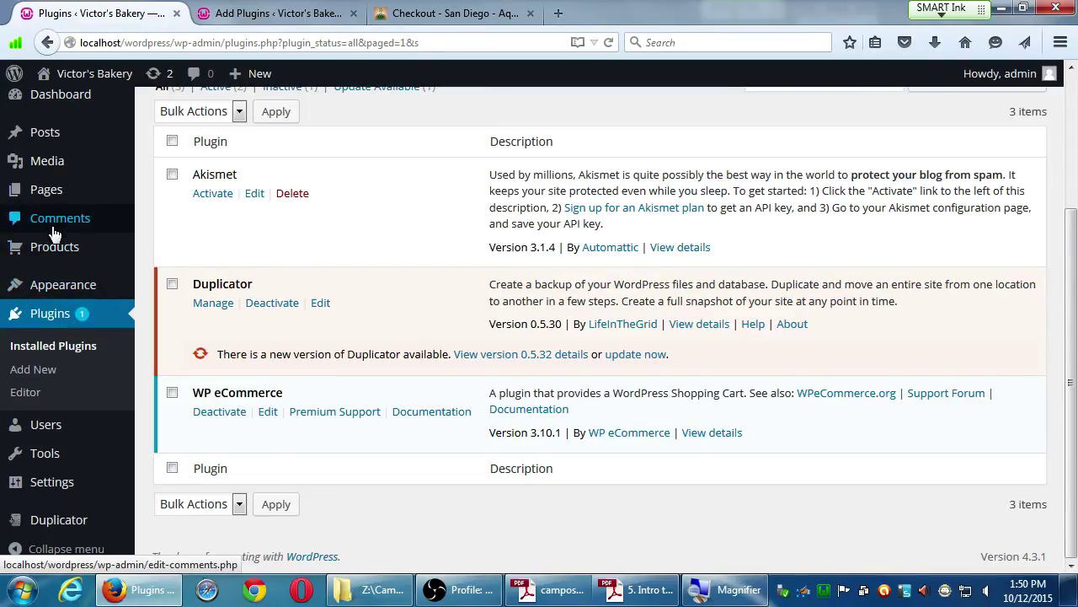
mouse_move(70, 247)
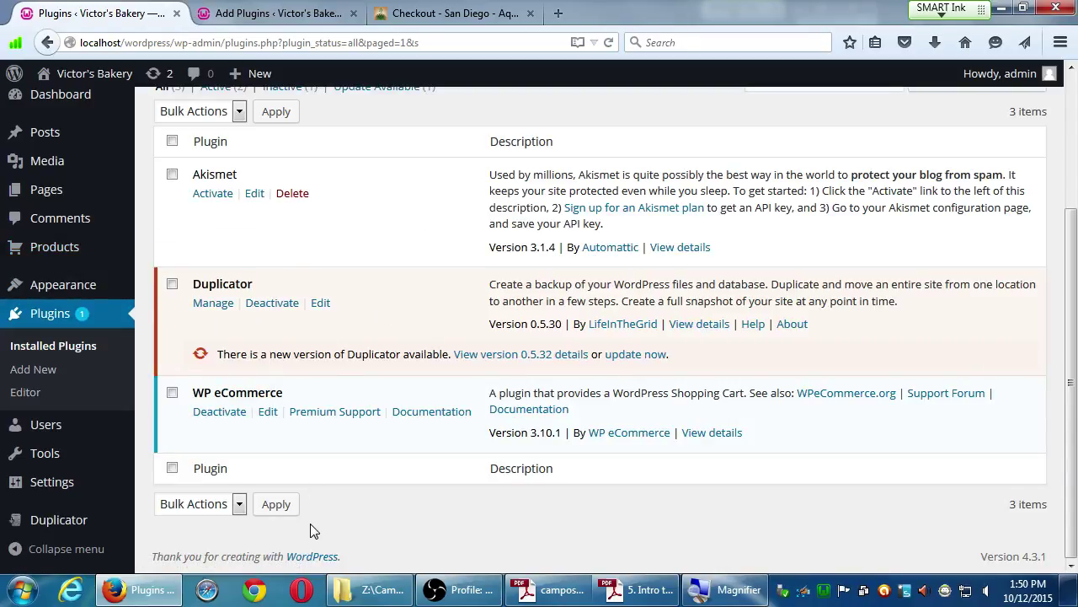
mouse_move(69, 485)
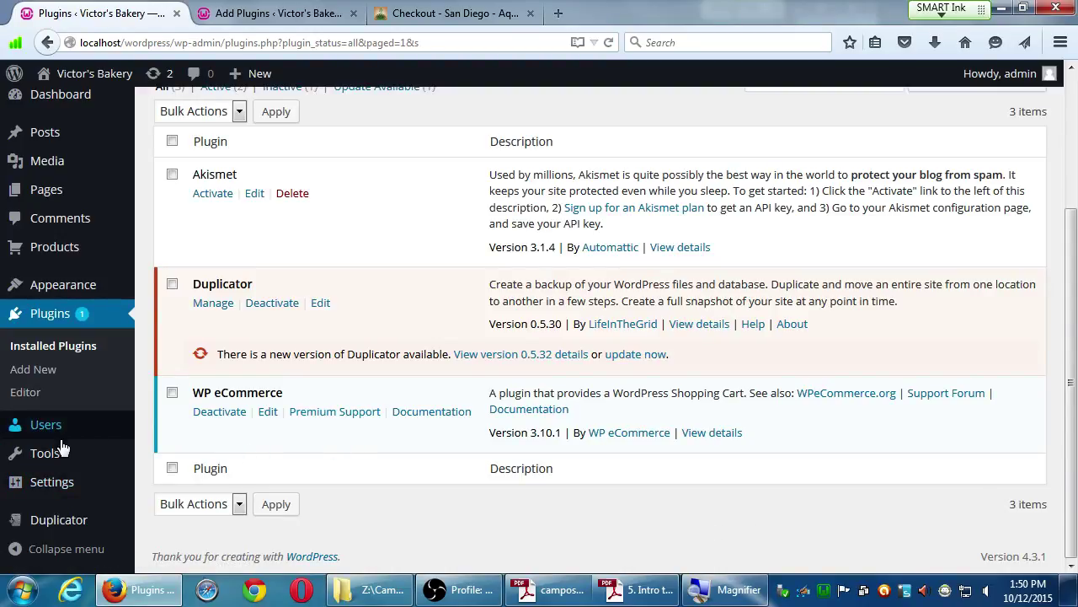
mouse_move(57, 453)
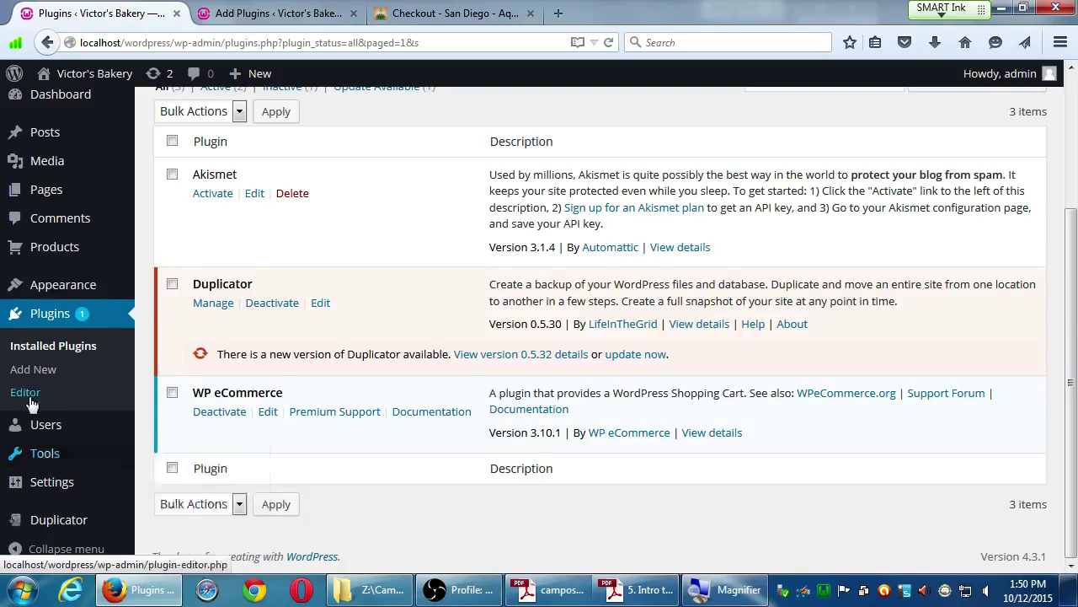
scroll(33, 362, "up", 3)
mouse_move(66, 122)
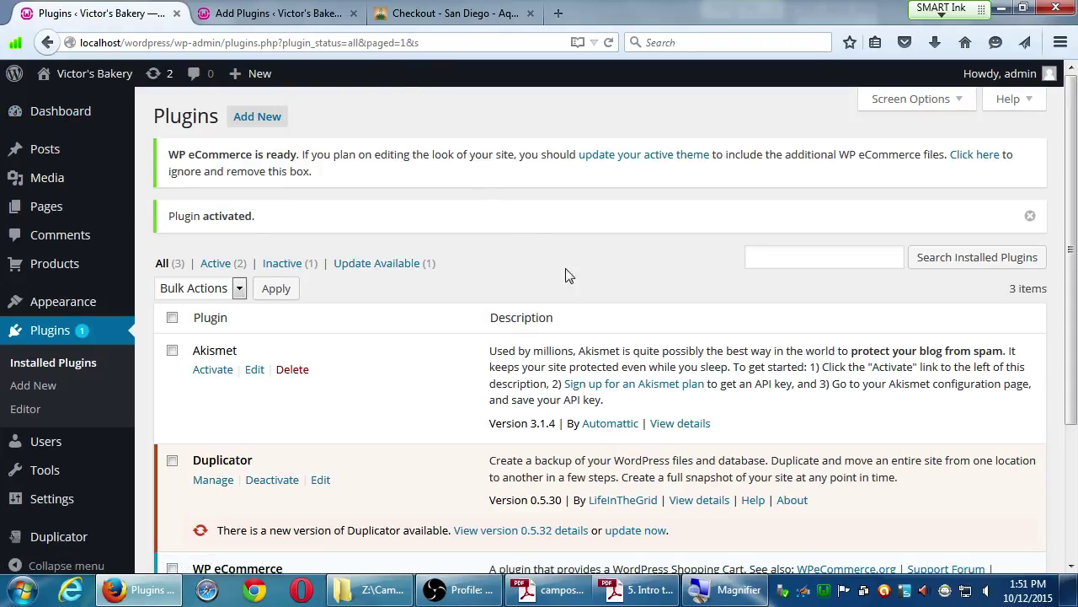
Scroll through the plugin installation notes PDF in Adobe Reader.
scroll(558, 268, "down", 2)
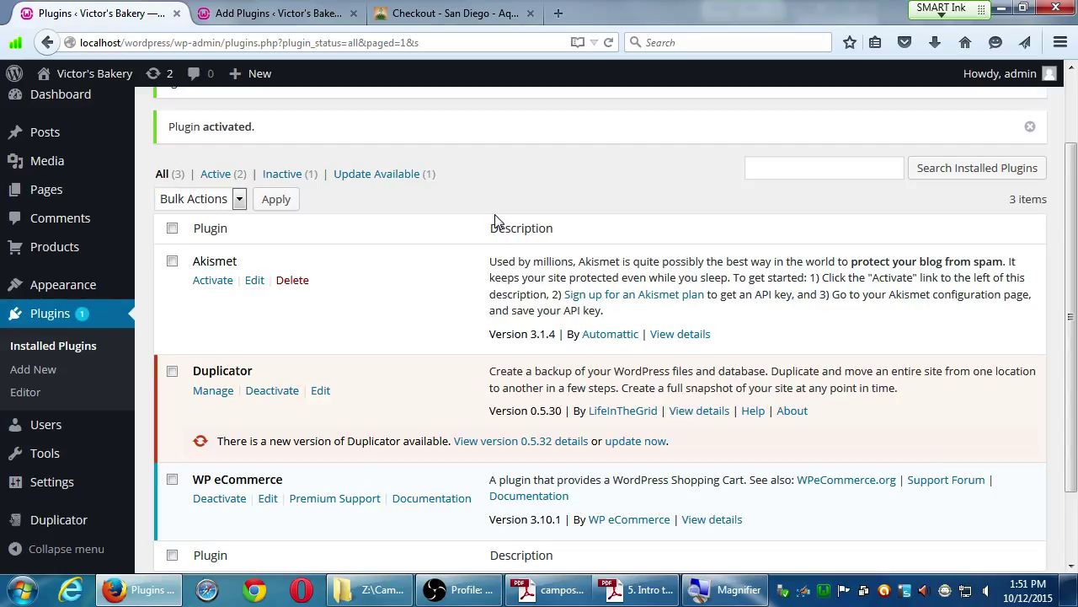
scroll(623, 295, "down", 2)
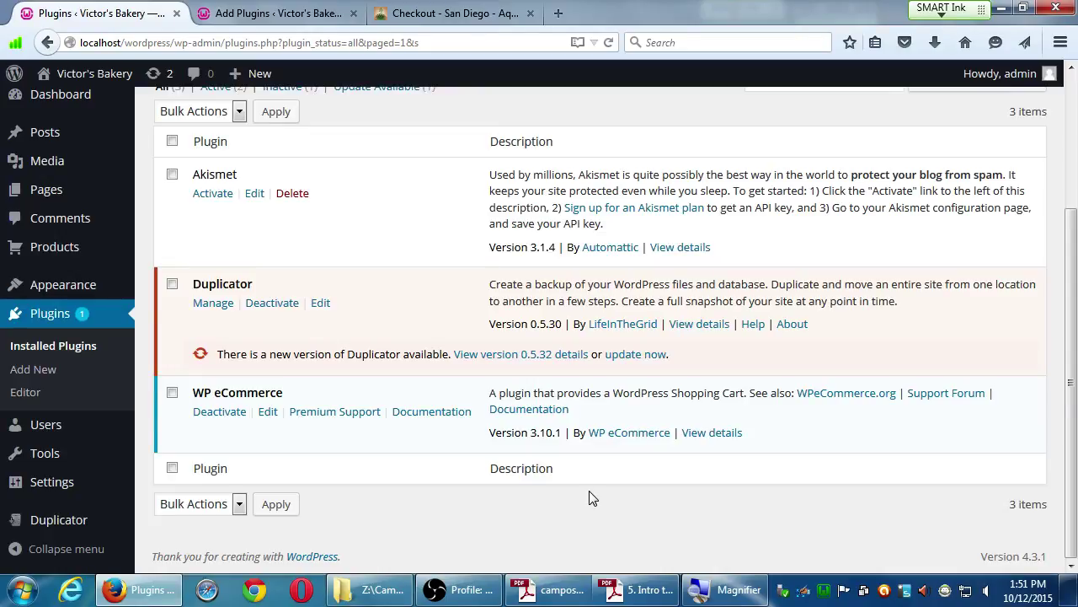
left_click(633, 589)
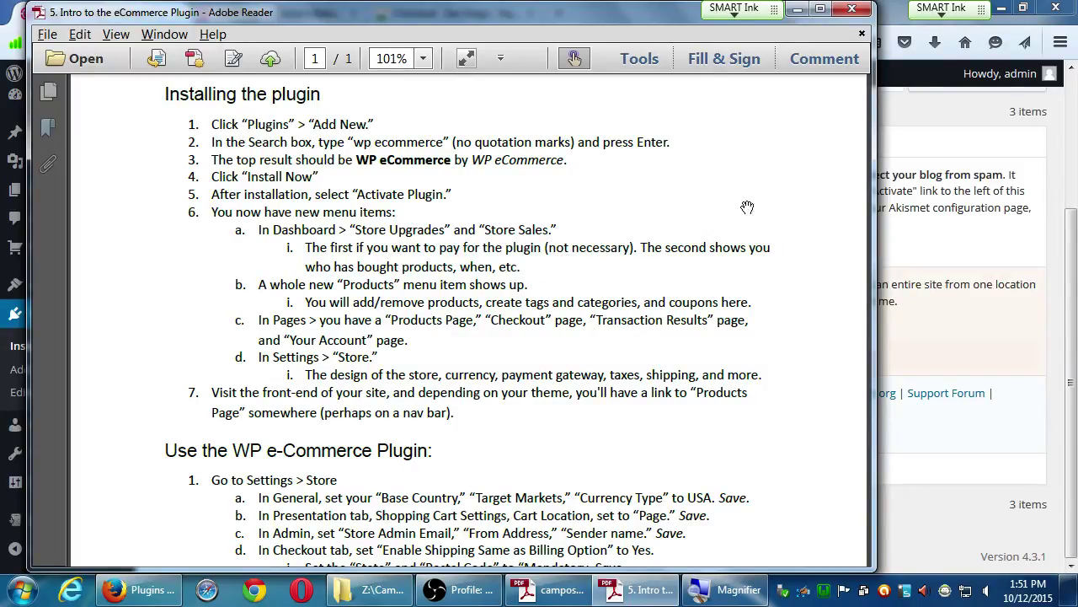
Return to Firefox and open the WordPress admin Dashboard.
left_click(915, 108)
scroll(758, 211, "up", 3)
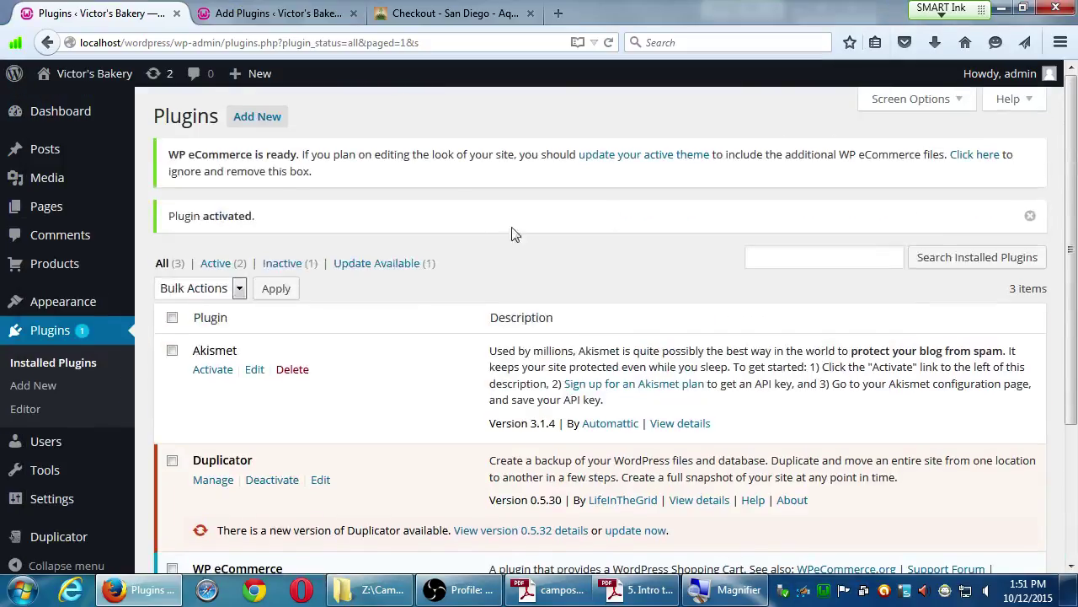
left_click(41, 113)
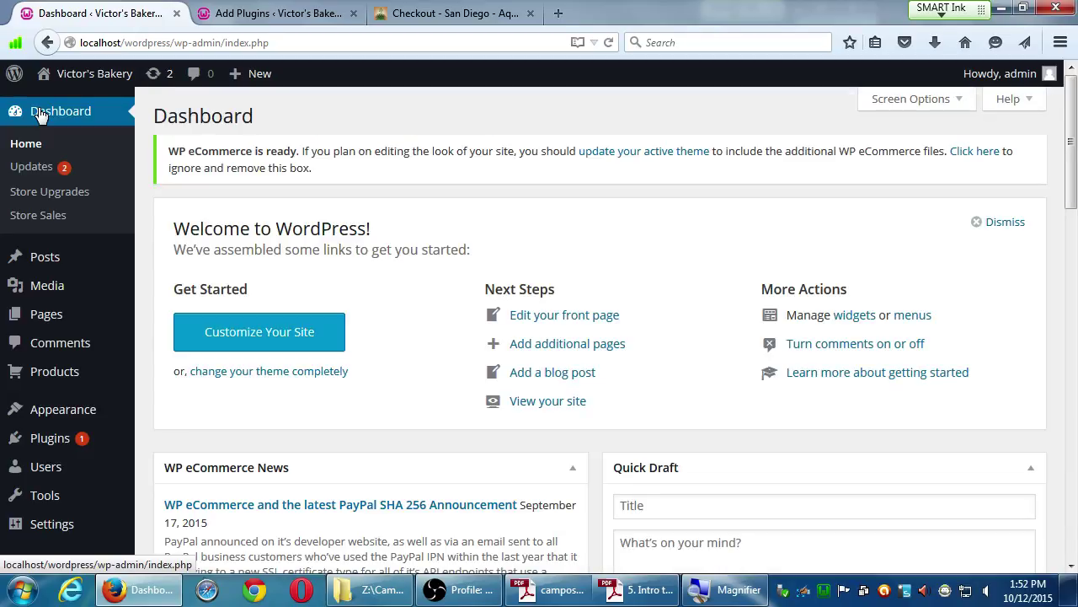
scroll(542, 312, "down", 10)
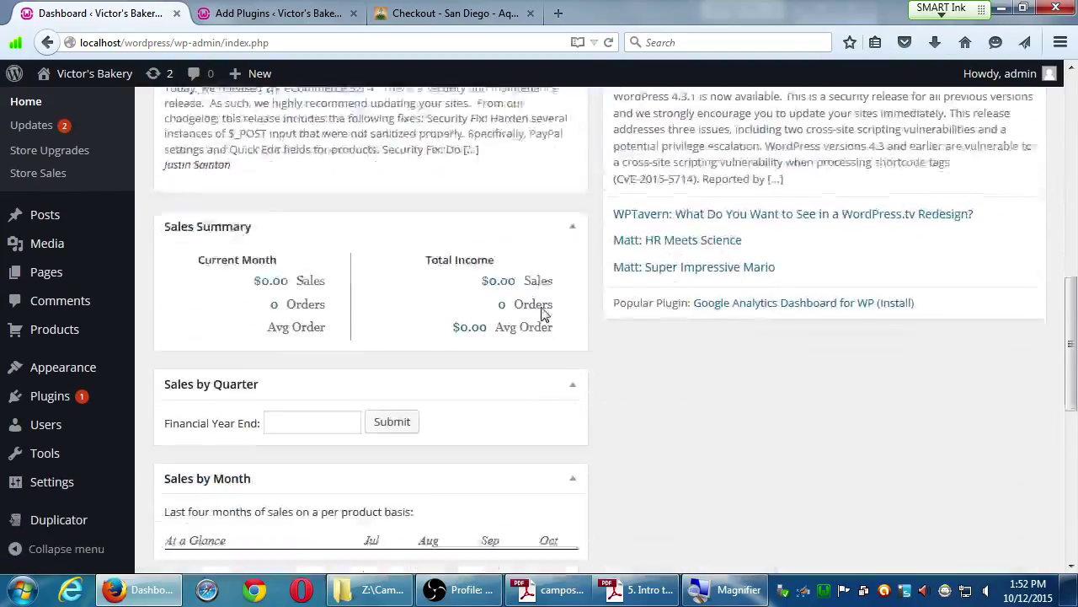
scroll(542, 312, "down", 5)
scroll(543, 295, "up", 2)
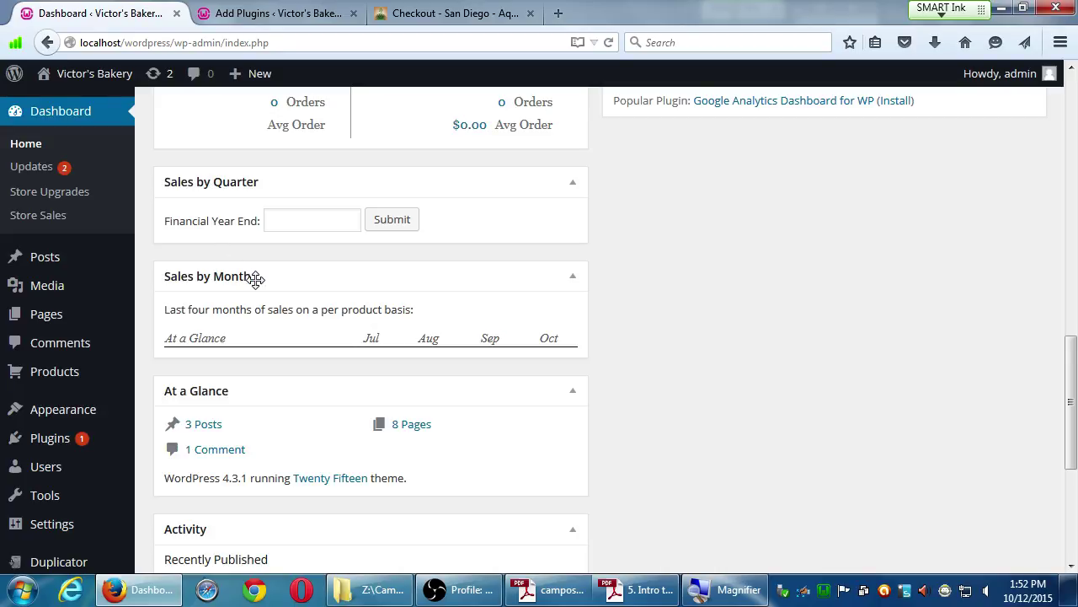
scroll(256, 280, "up", 10)
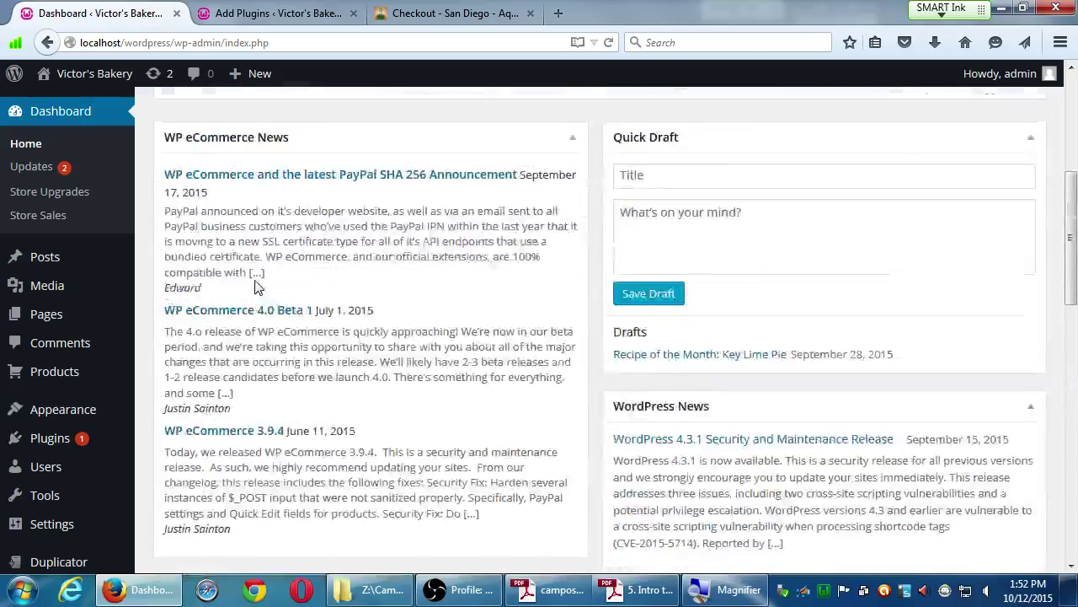
scroll(256, 286, "up", 1)
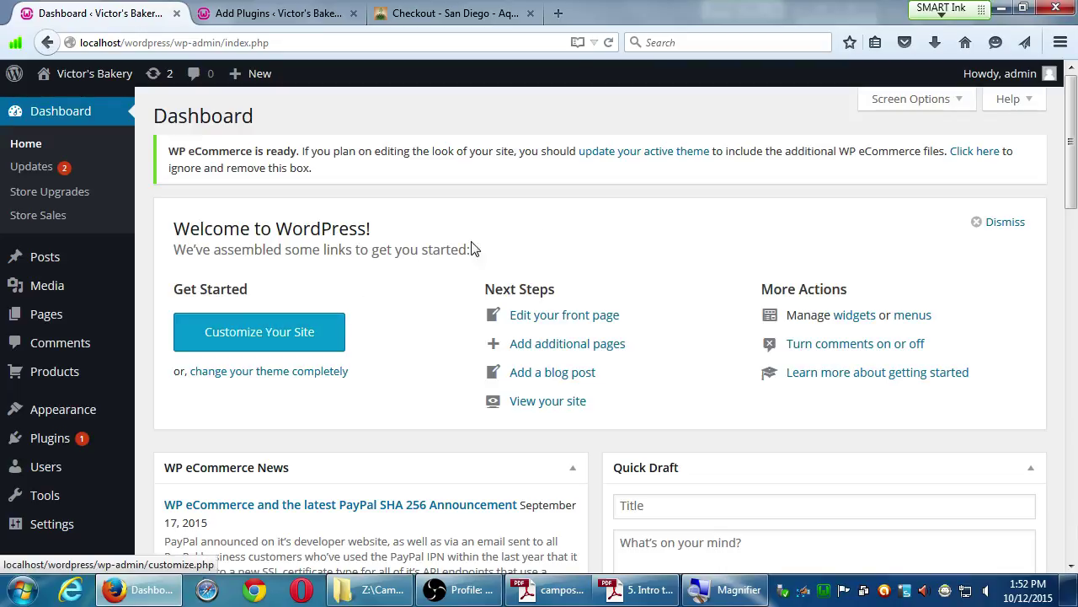
Dismiss the Welcome panel and collapse the WP eCommerce News and WordPress News boxes.
left_click(404, 237)
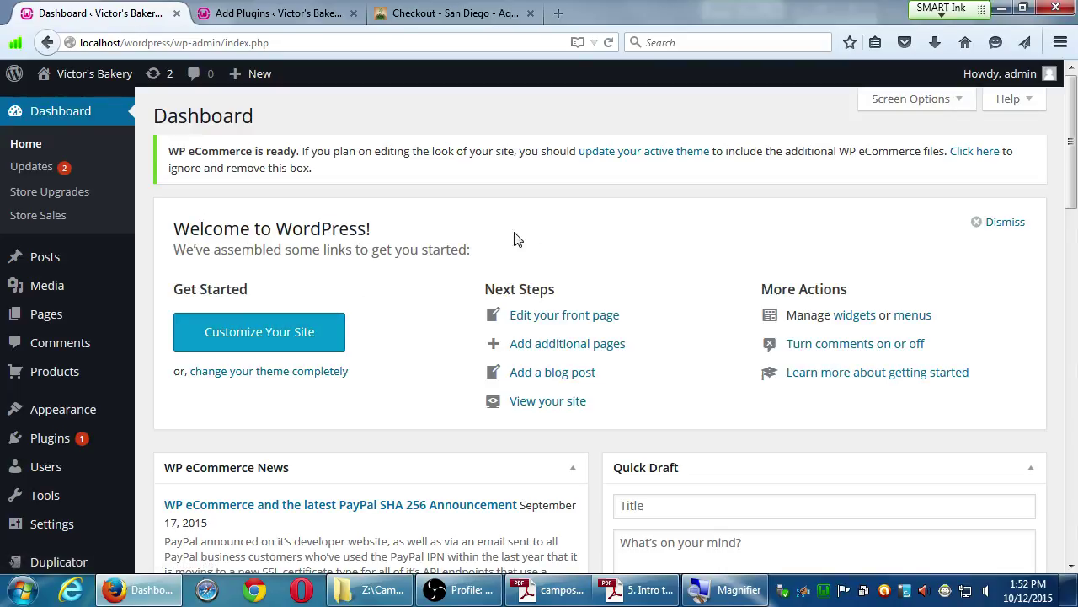
left_click(994, 226)
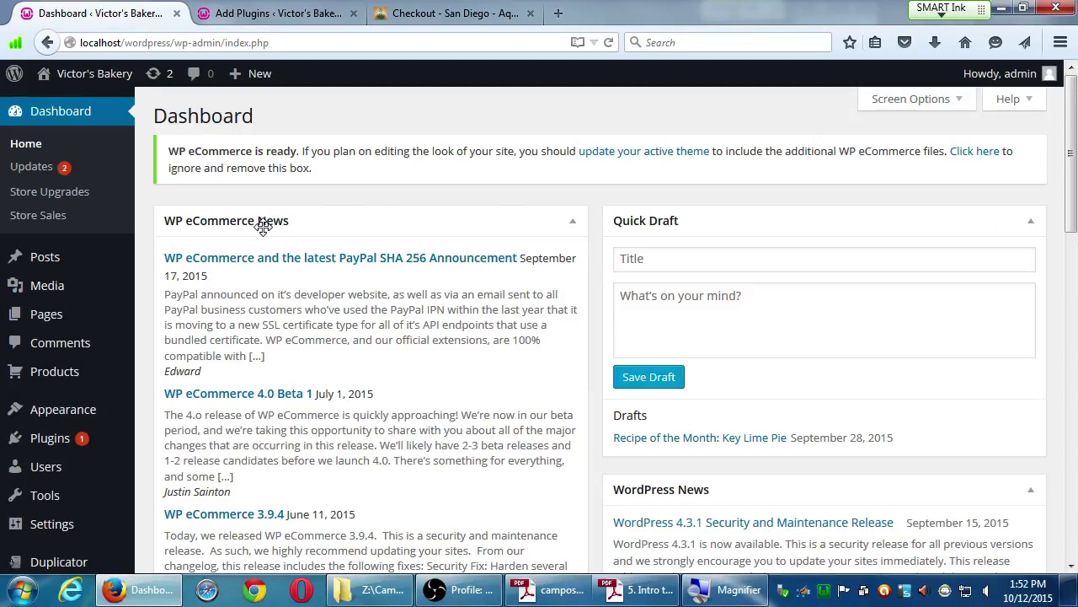
left_click(573, 228)
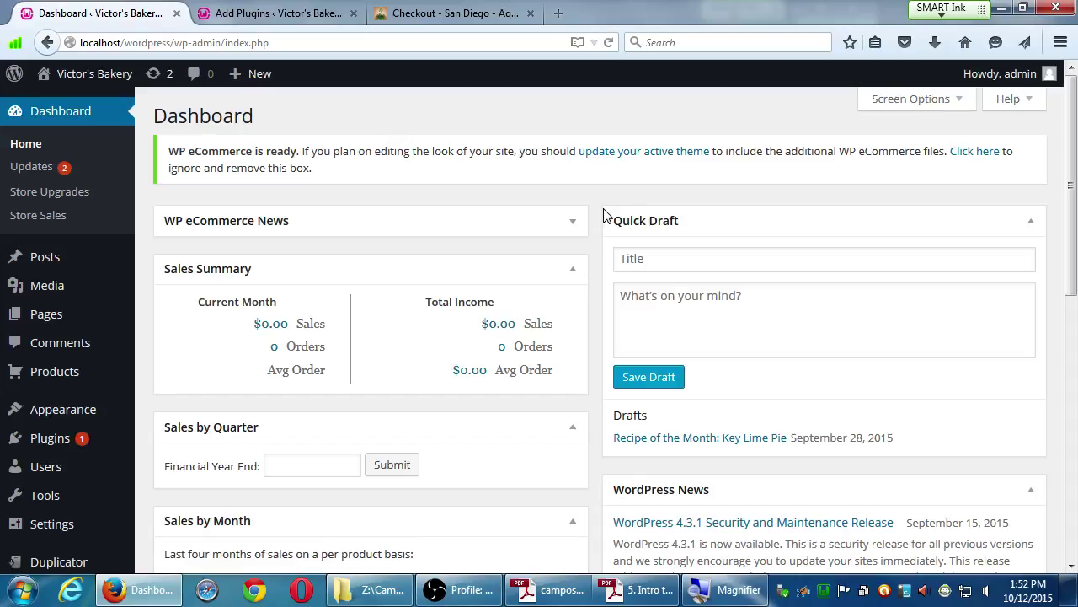
left_click(1033, 496)
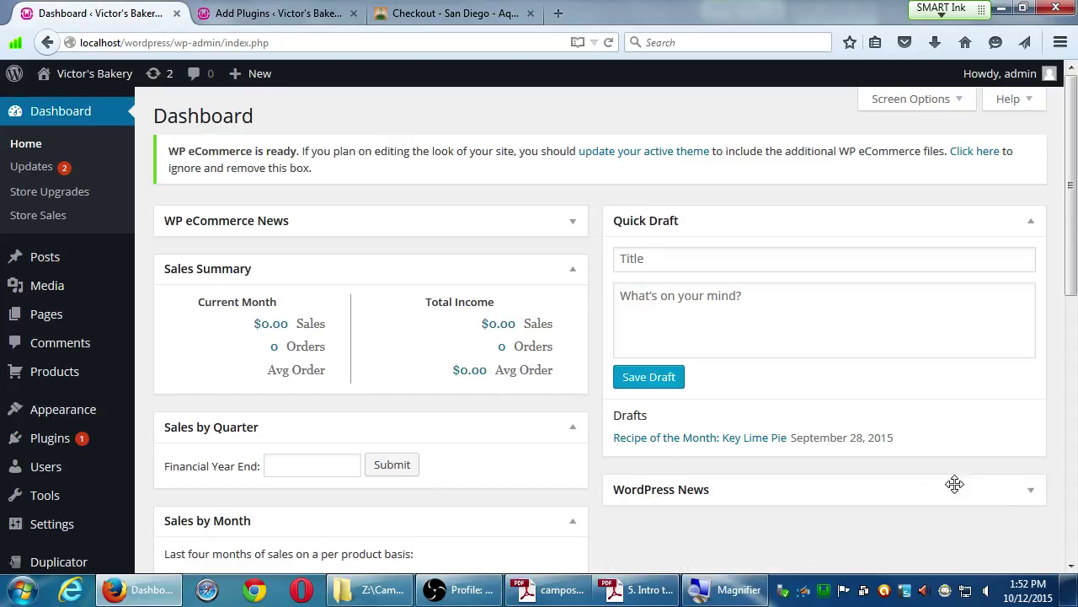
Drag the Activity widget to the top of the right column.
scroll(578, 429, "down", 5)
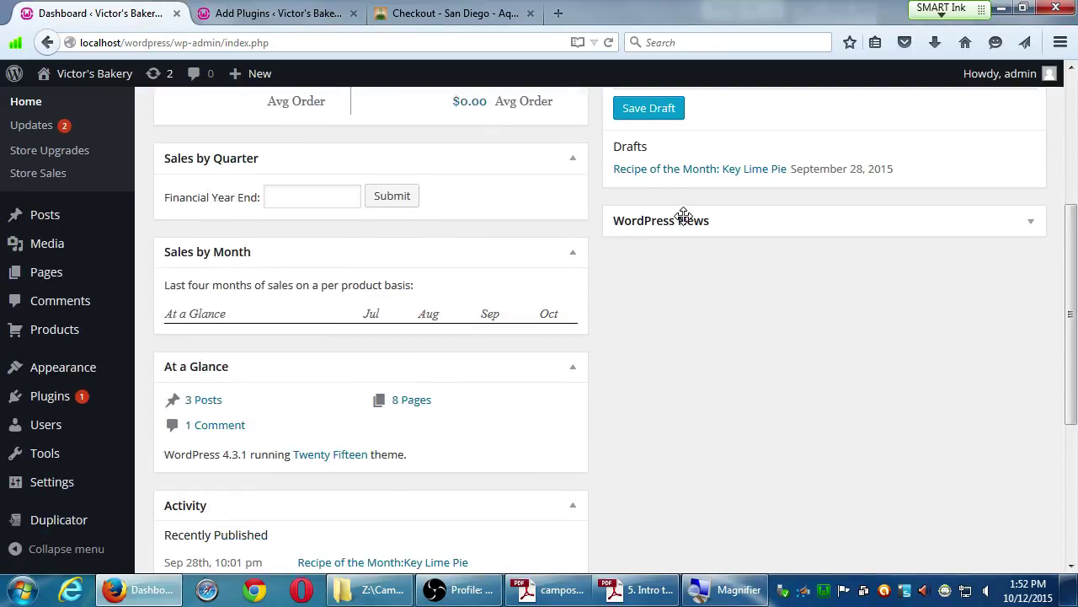
scroll(635, 484, "down", 3)
scroll(287, 407, "up", 1)
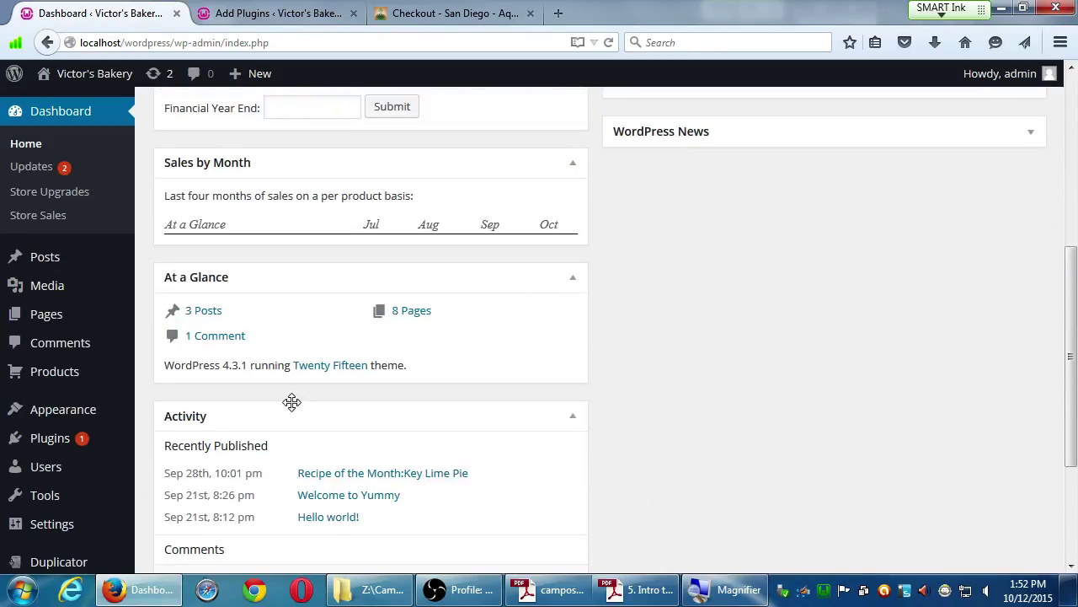
left_click_drag(224, 424, 713, 235)
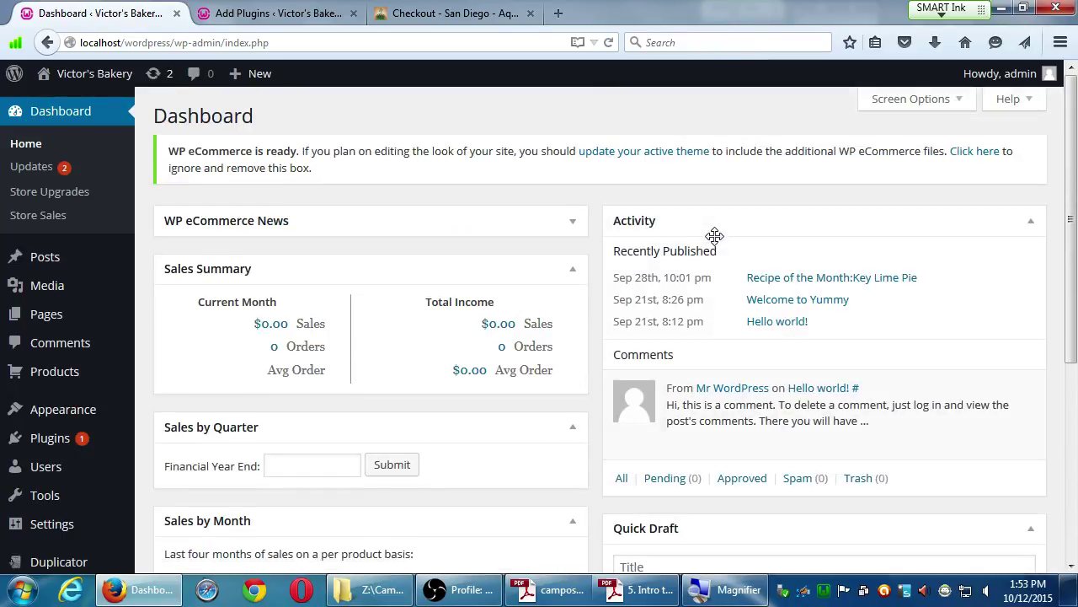
scroll(678, 384, "down", 5)
scroll(666, 396, "up", 4)
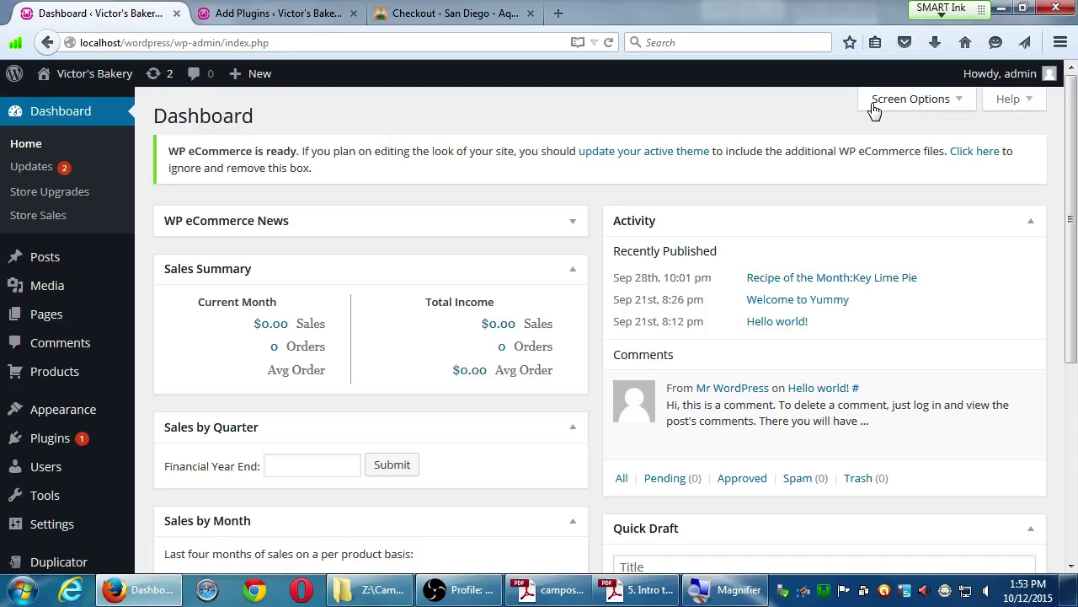
In Screen Options, hide the Welcome, WordPress News and WP eCommerce News panels.
left_click(910, 100)
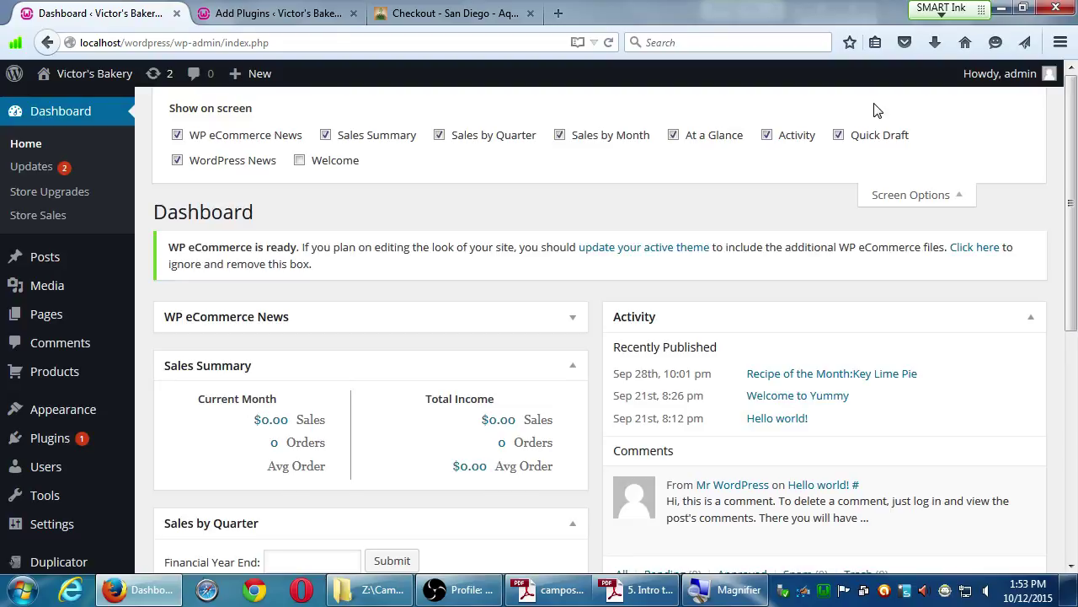
left_click(317, 163)
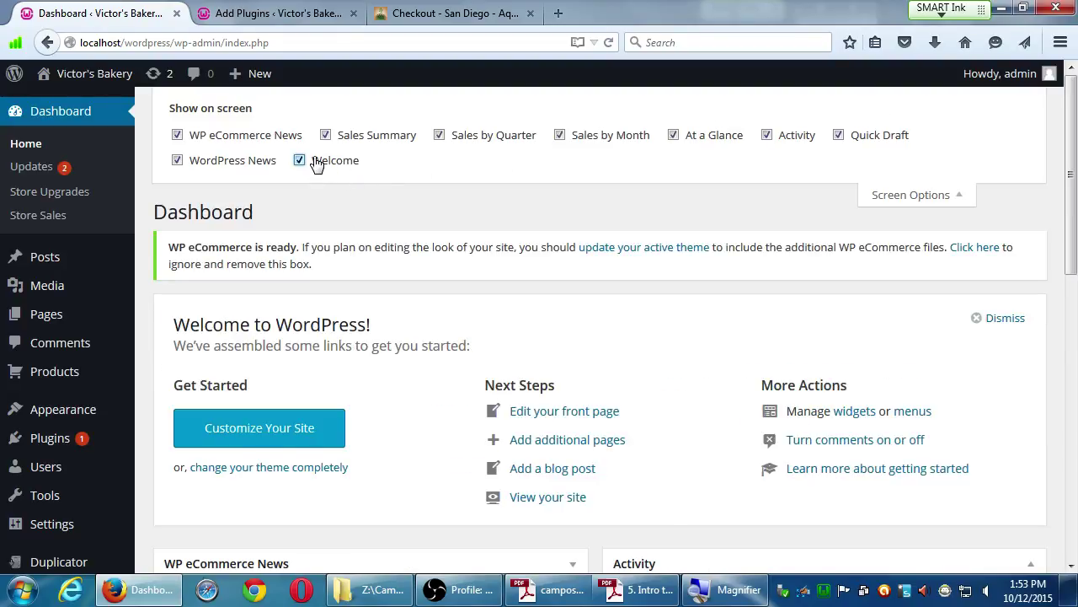
left_click(317, 163)
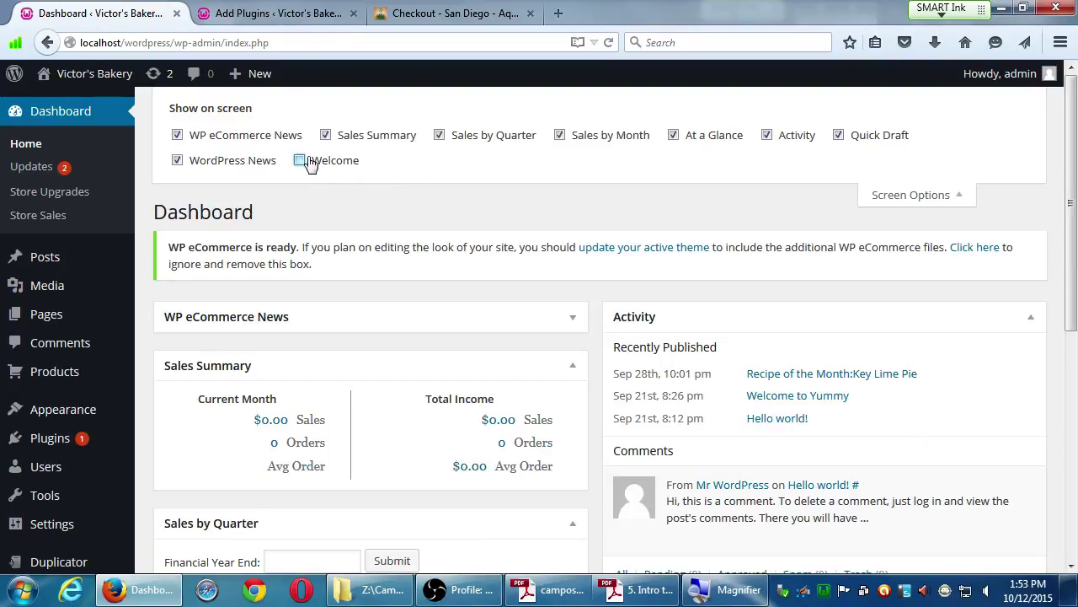
left_click(247, 167)
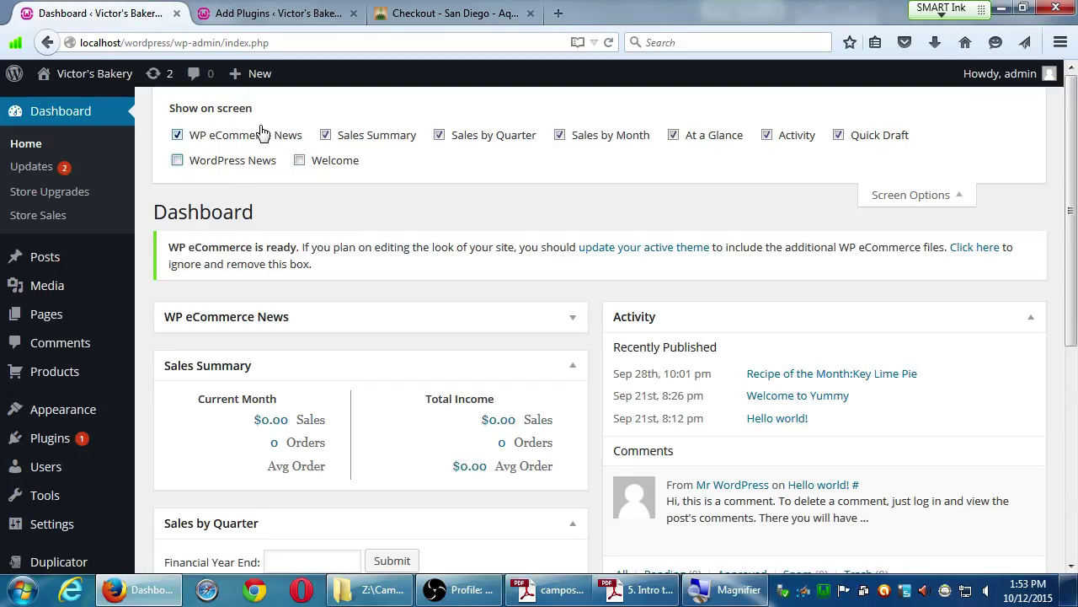
left_click(255, 141)
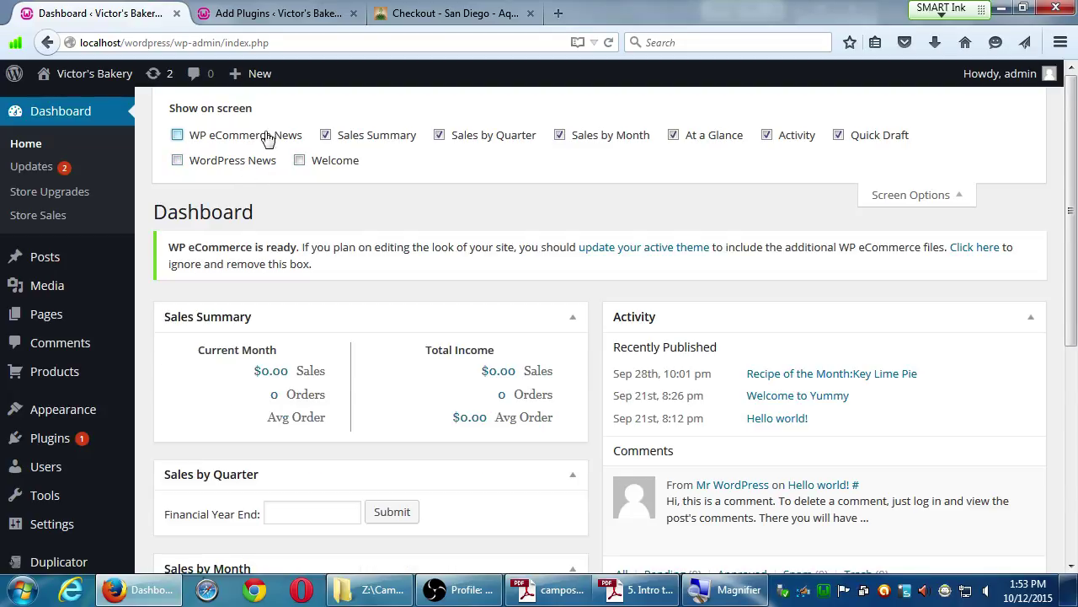
scroll(609, 305, "down", 4)
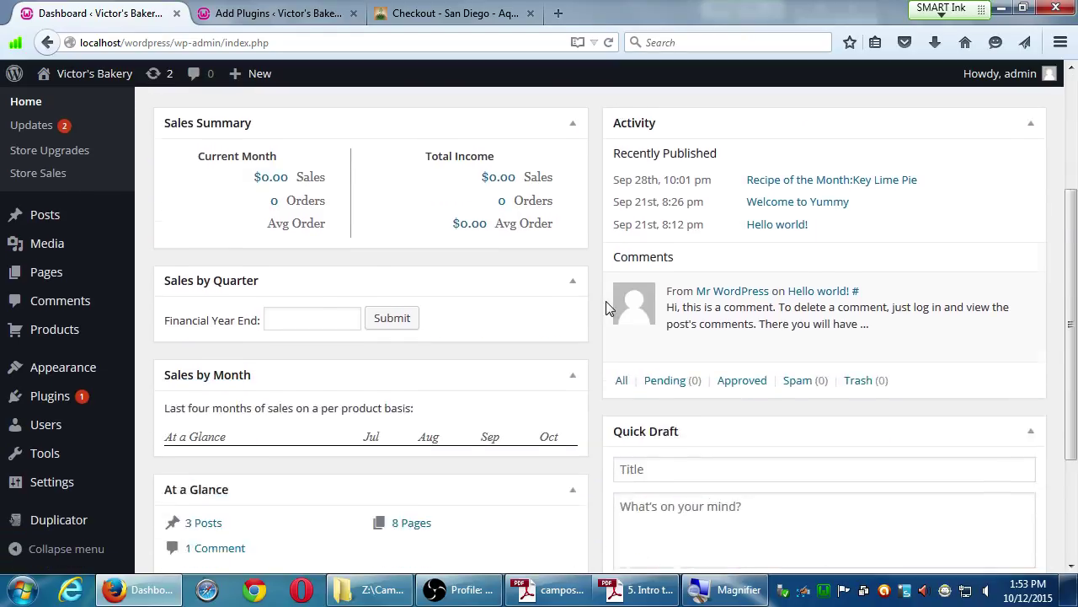
scroll(611, 302, "up", 2)
scroll(611, 302, "up", 3)
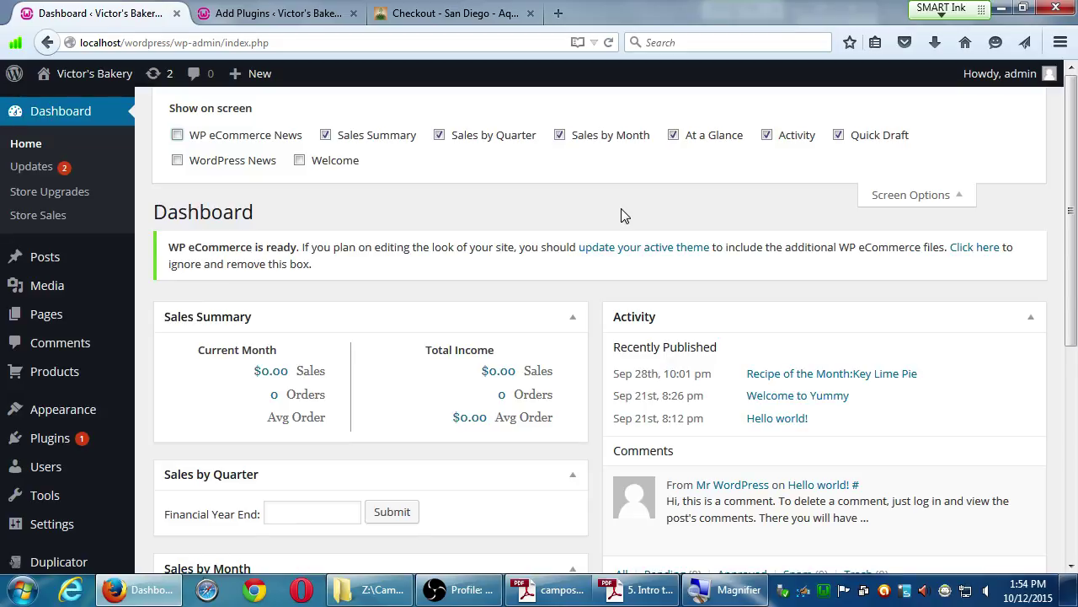
left_click(952, 197)
Open the Store Upgrades page from the Dashboard menu.
scroll(601, 253, "down", 5)
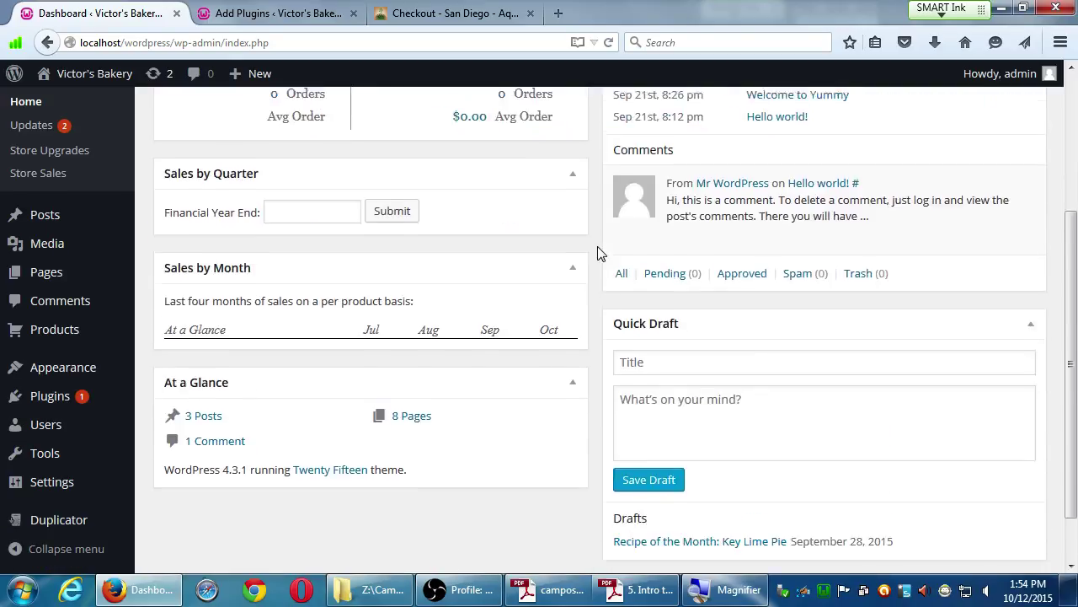
scroll(597, 253, "up", 5)
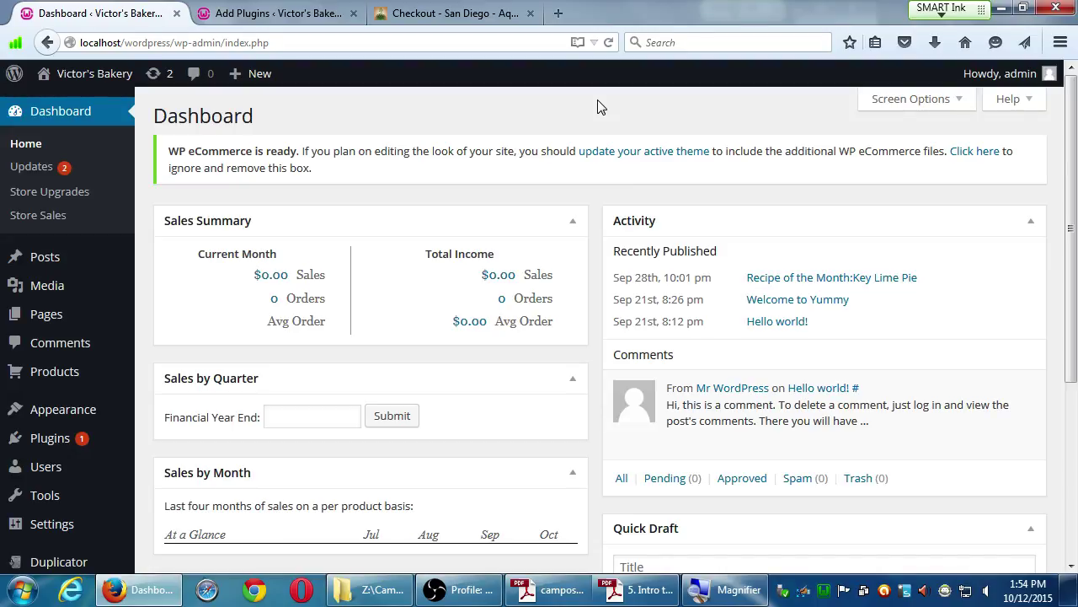
left_click(42, 200)
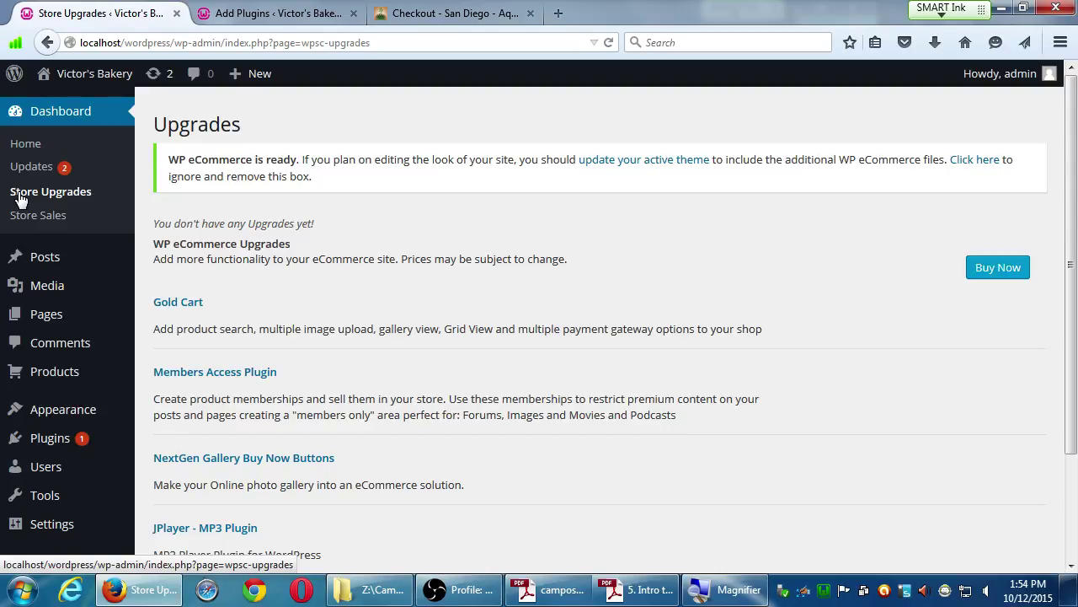
Scroll through the Store Upgrades list of add-ons such as Gold Cart and Members Access Plugin.
scroll(378, 468, "down", 3)
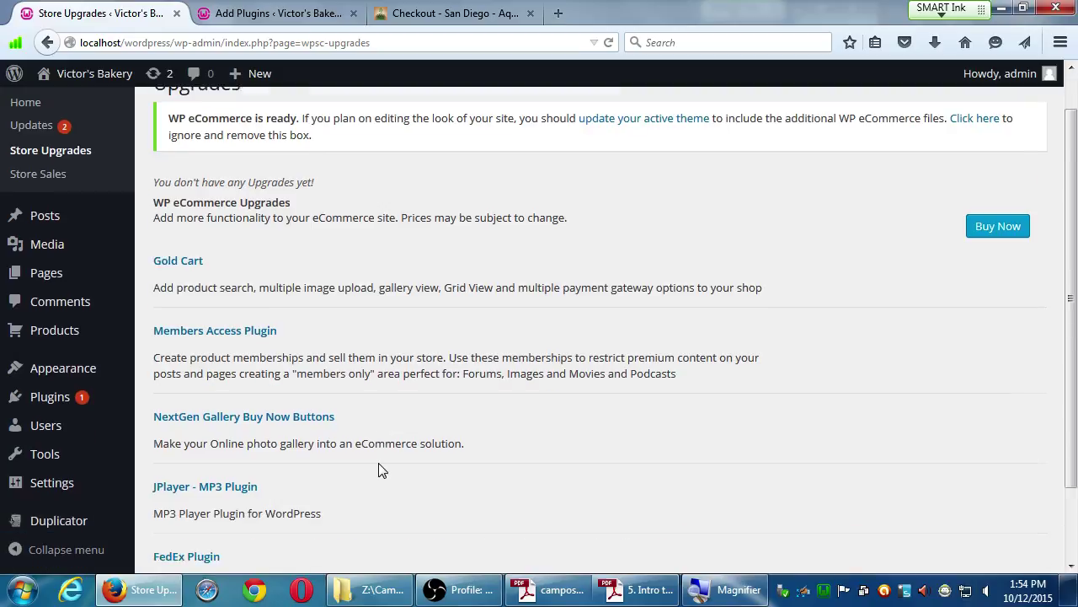
scroll(357, 433, "up", 3)
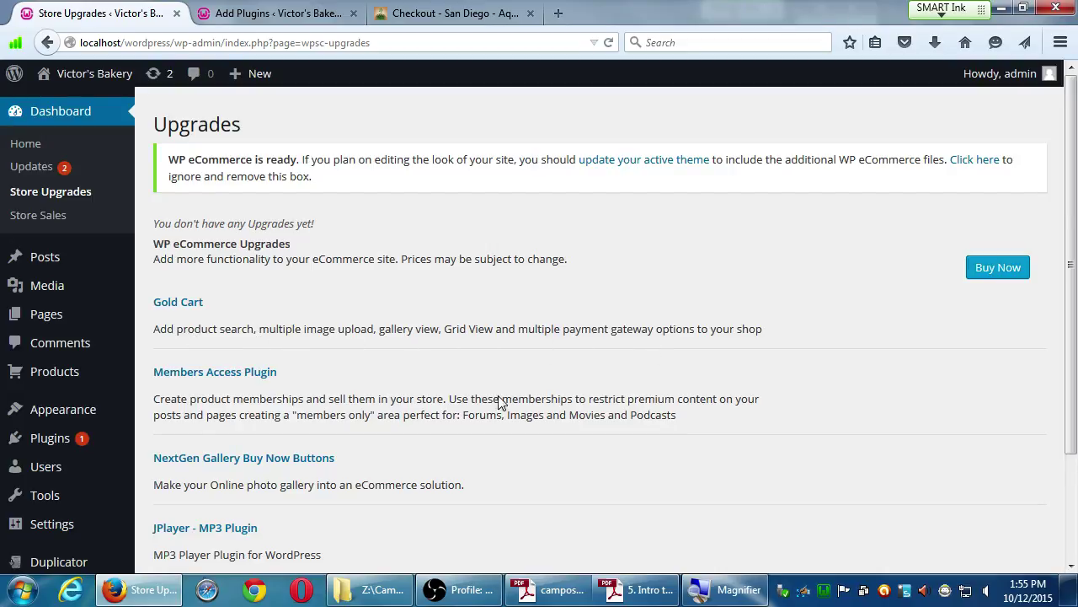
Open the Members Access Plugin product page and review its $99.00 price and usage steps.
left_click(213, 373)
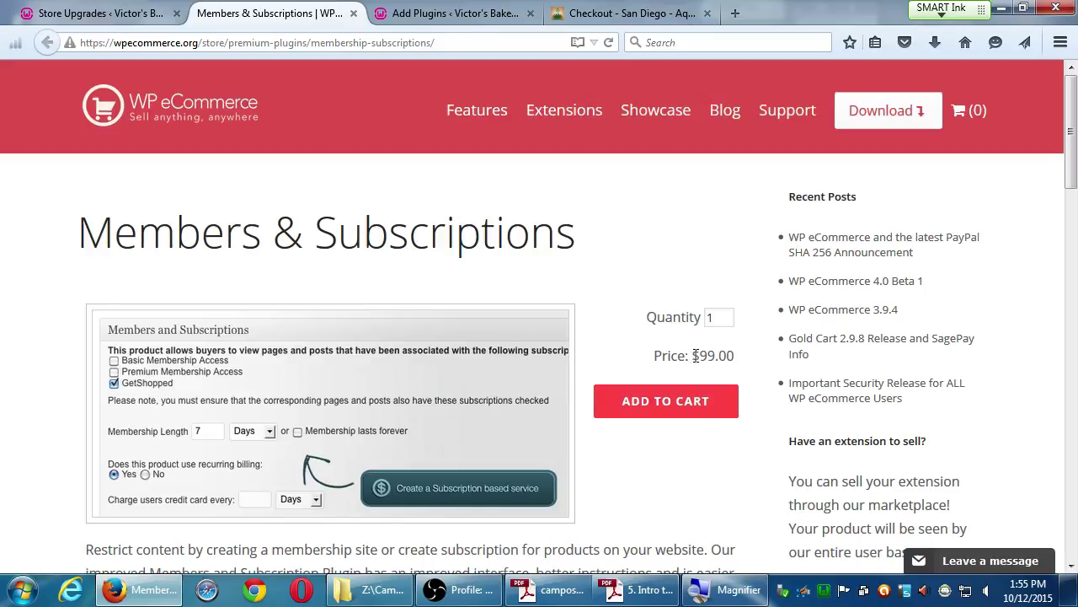
left_click_drag(694, 354, 735, 354)
left_click(733, 354)
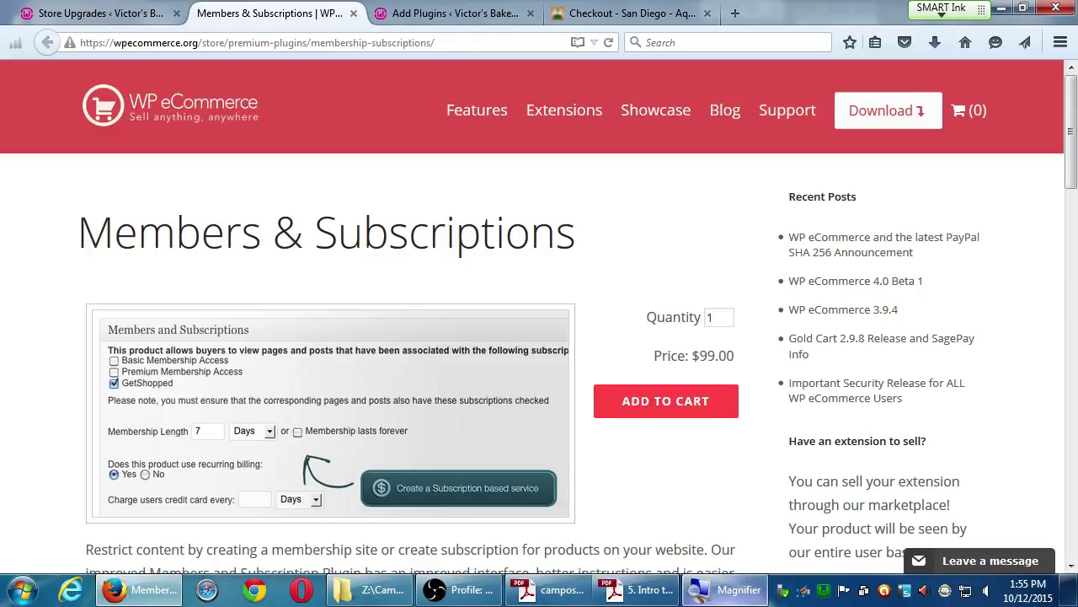
scroll(579, 485, "down", 3)
scroll(579, 484, "down", 3)
scroll(578, 477, "up", 3)
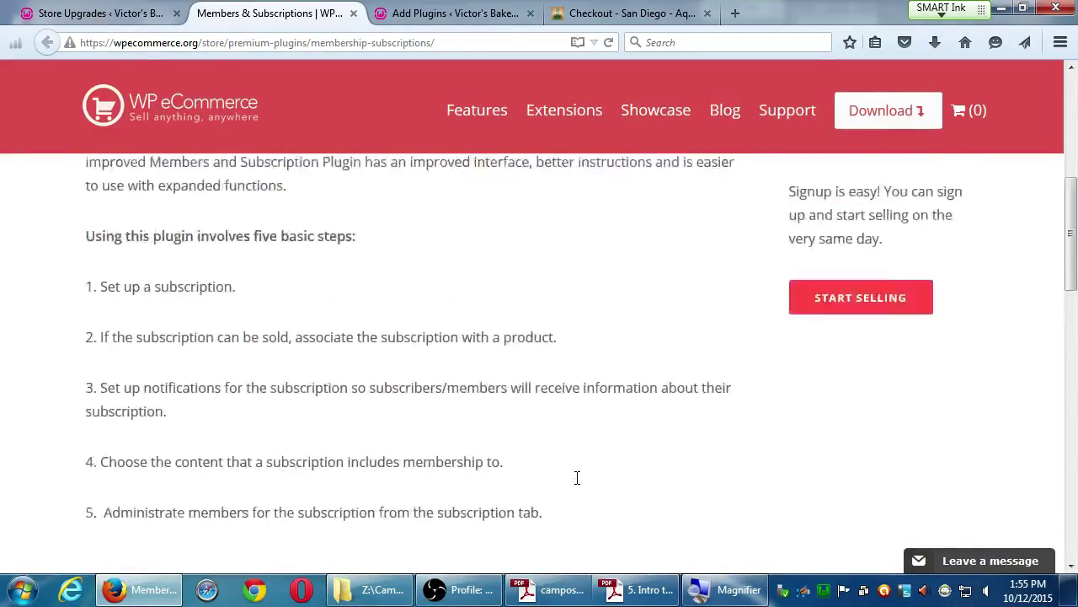
left_click(353, 14)
left_click(353, 13)
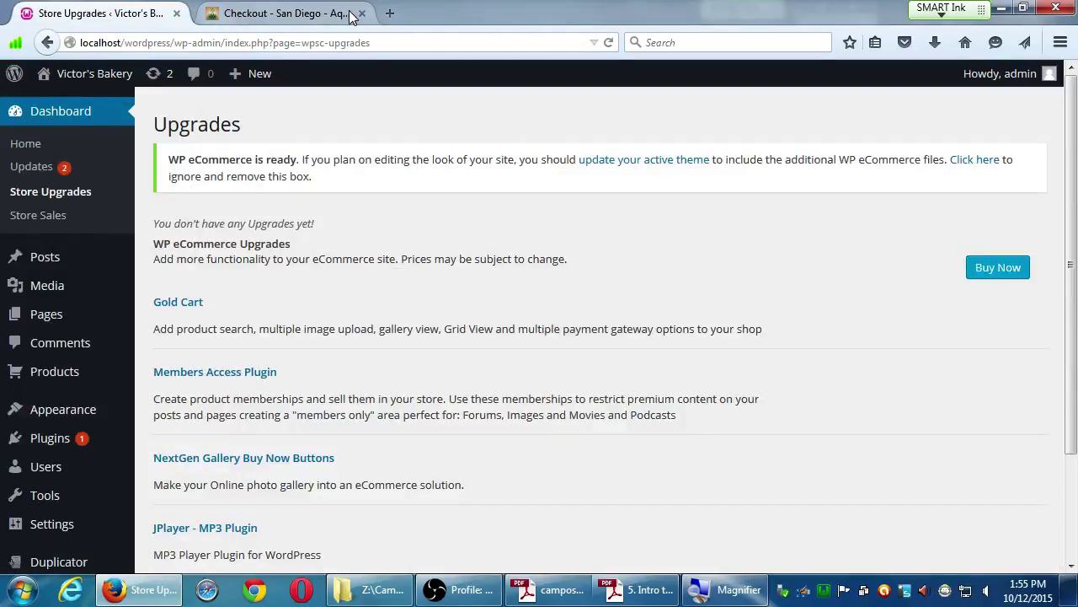
left_click(353, 14)
scroll(304, 435, "down", 3)
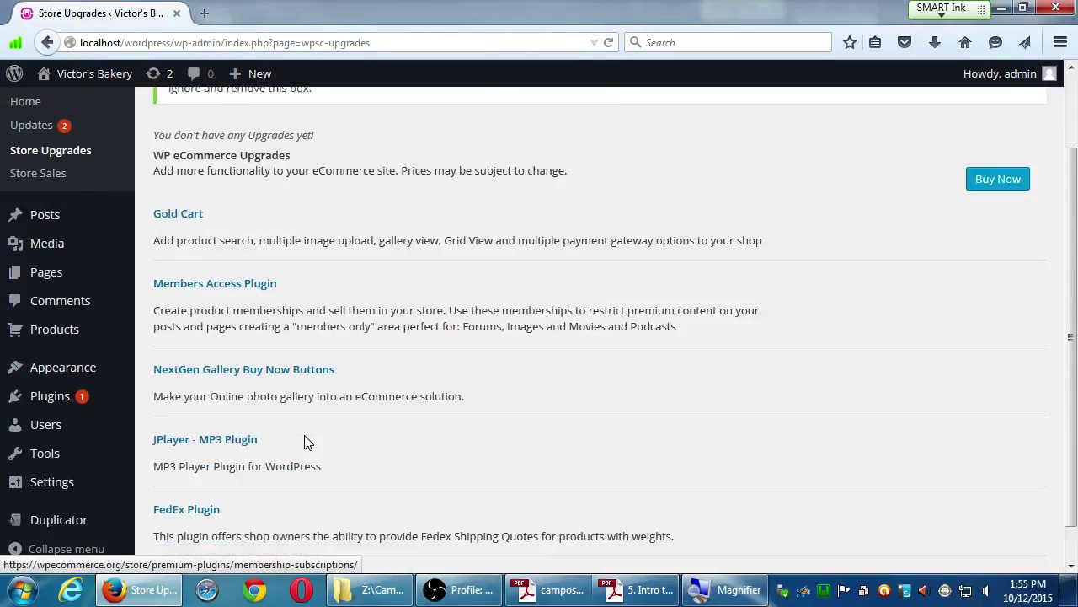
scroll(304, 435, "up", 1)
scroll(304, 434, "up", 2)
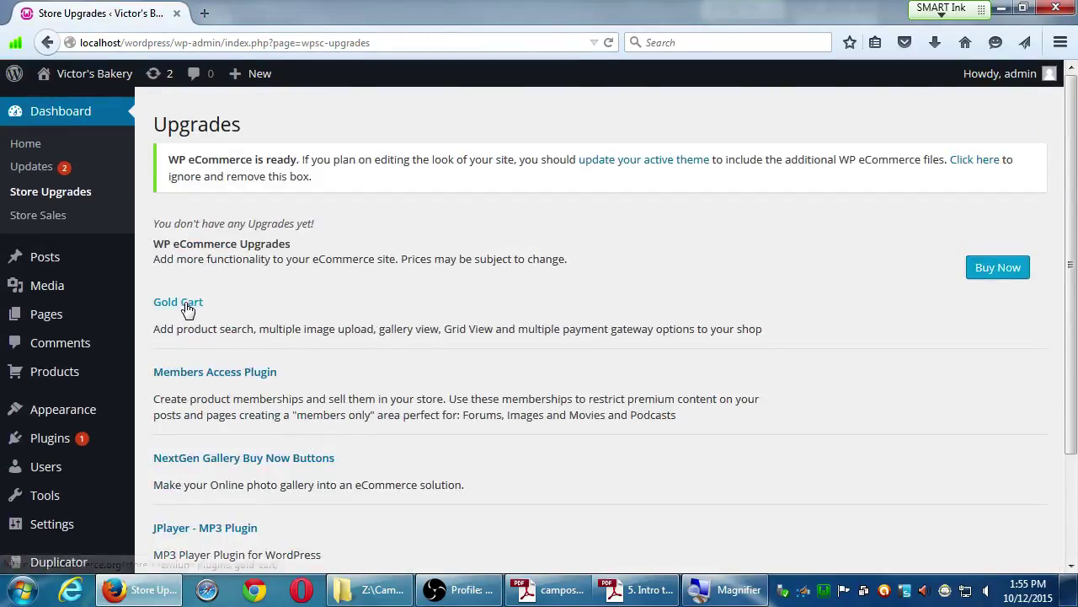
left_click(185, 305)
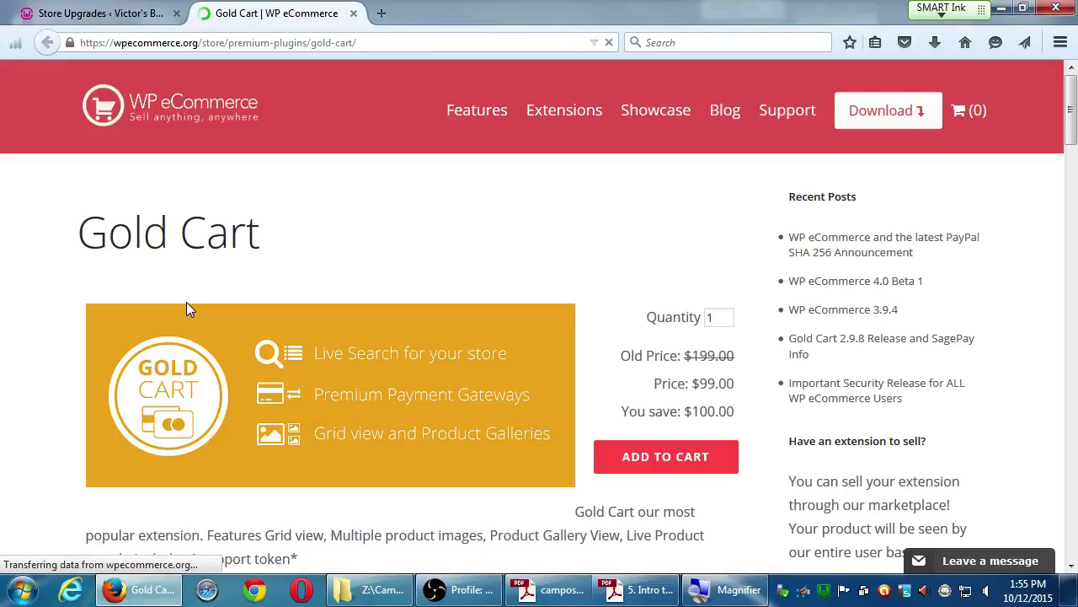
scroll(114, 367, "down", 3)
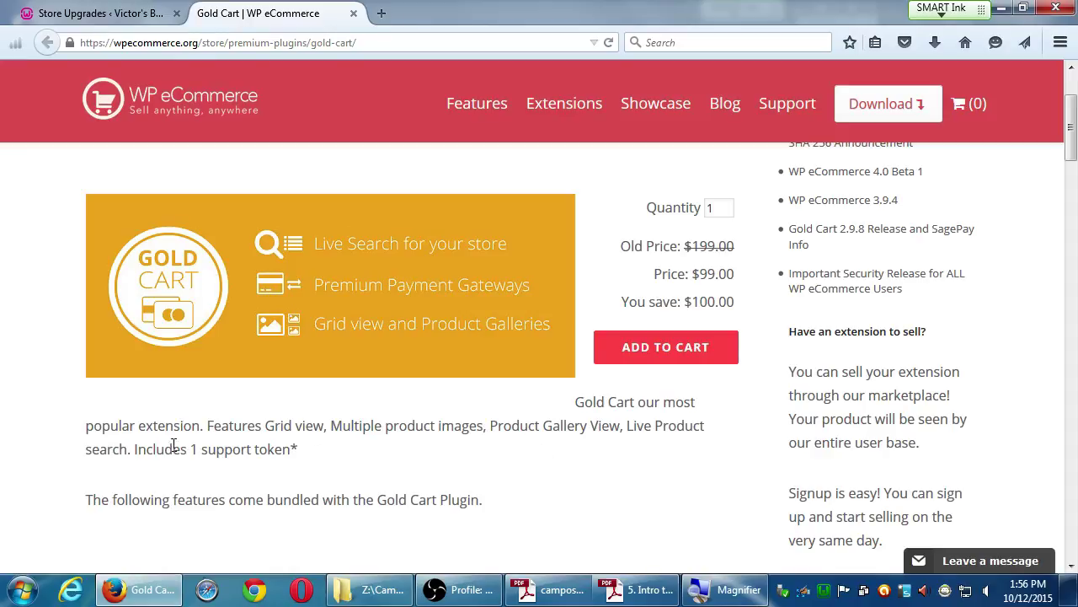
scroll(231, 487, "down", 2)
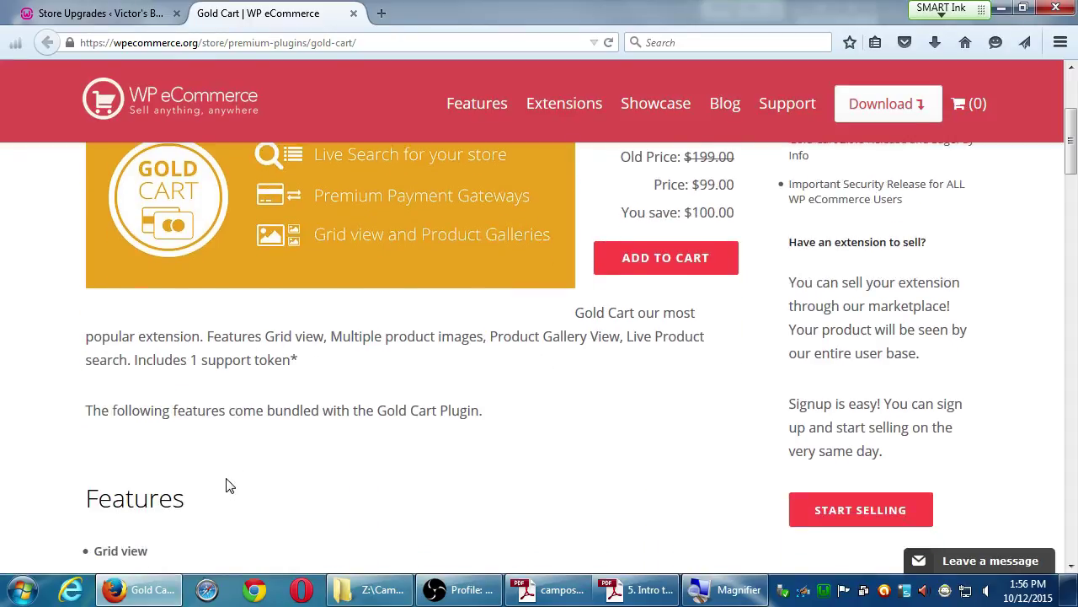
scroll(225, 474, "down", 10)
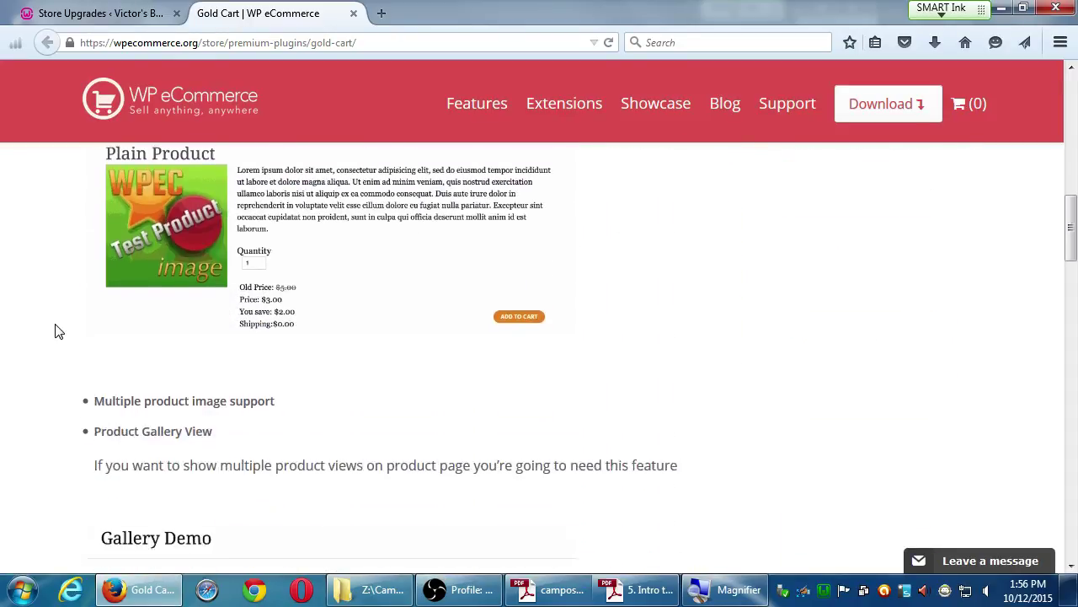
scroll(62, 329, "up", 4)
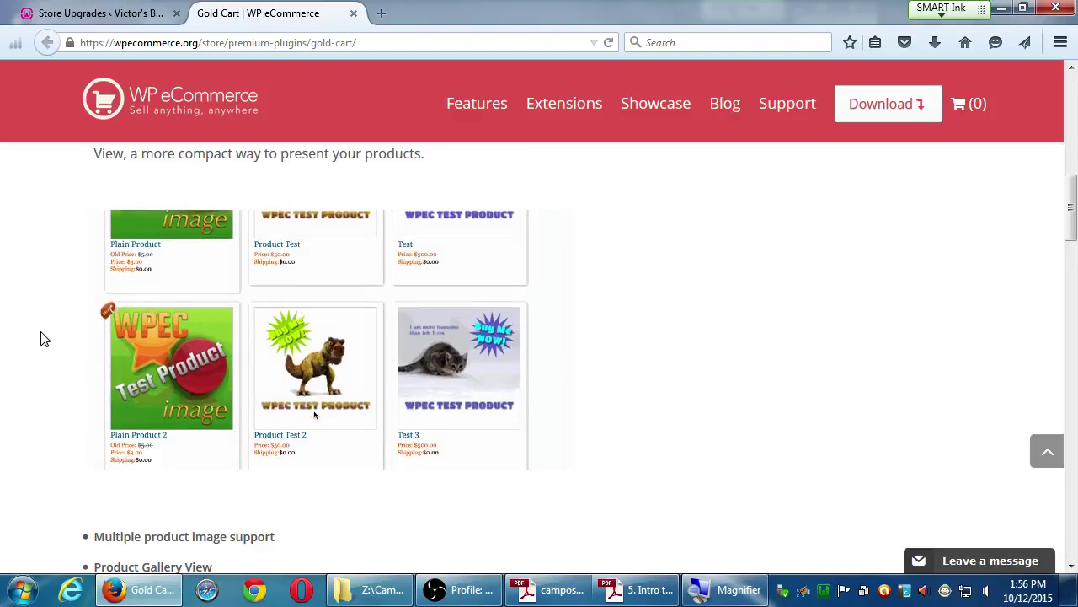
scroll(42, 337, "down", 3)
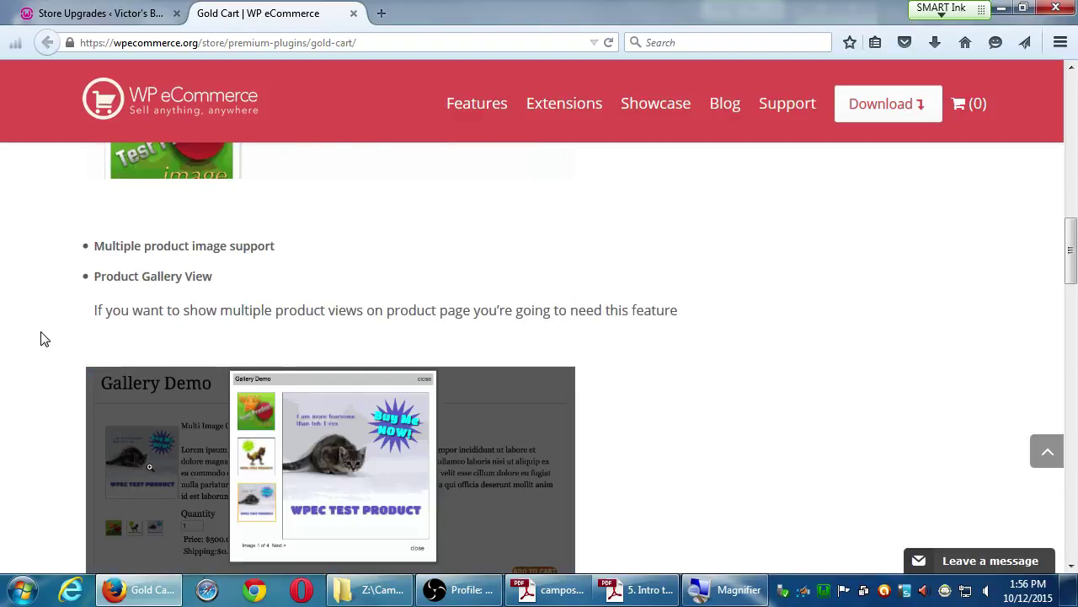
scroll(40, 337, "down", 2)
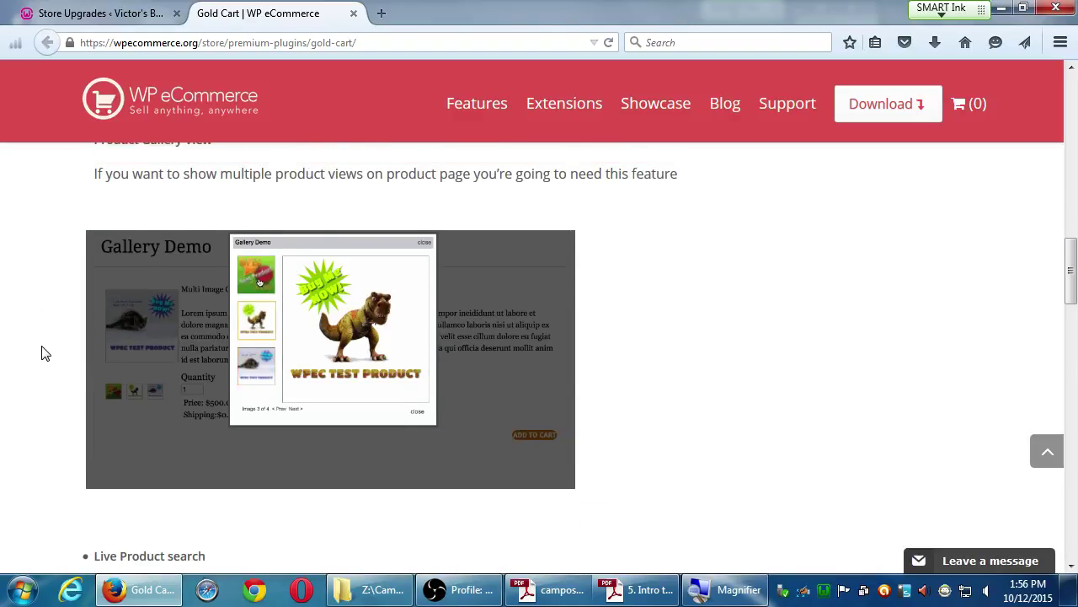
scroll(44, 353, "up", 1)
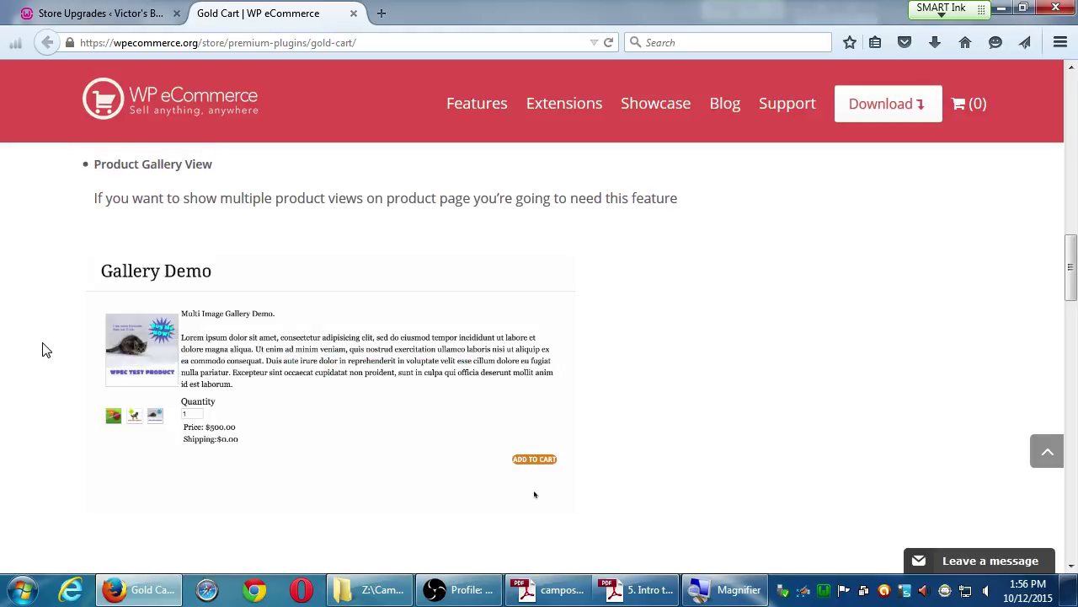
scroll(43, 344, "down", 4)
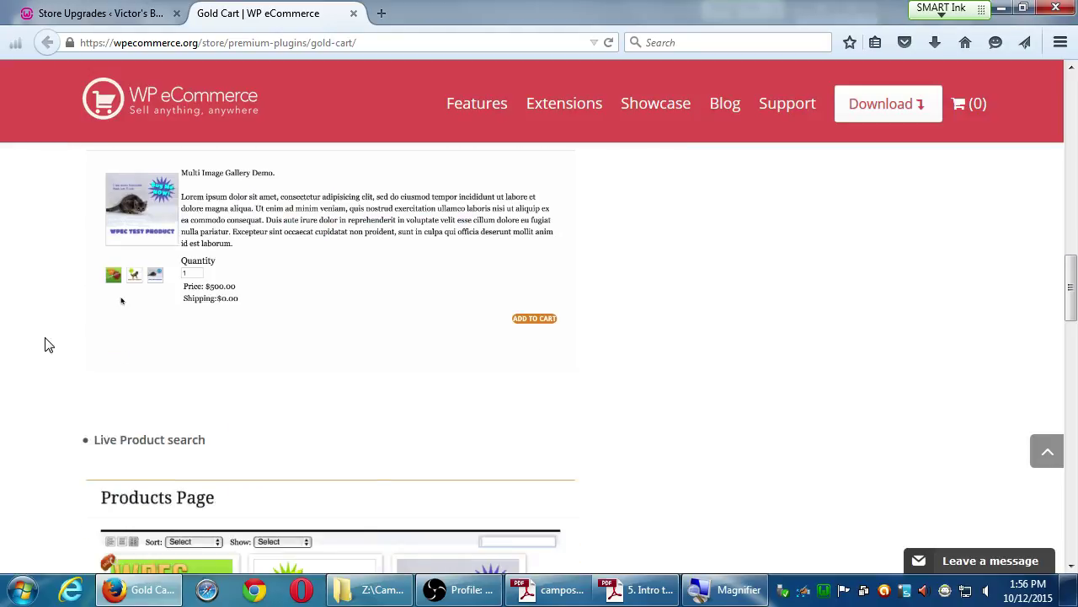
left_click(361, 290)
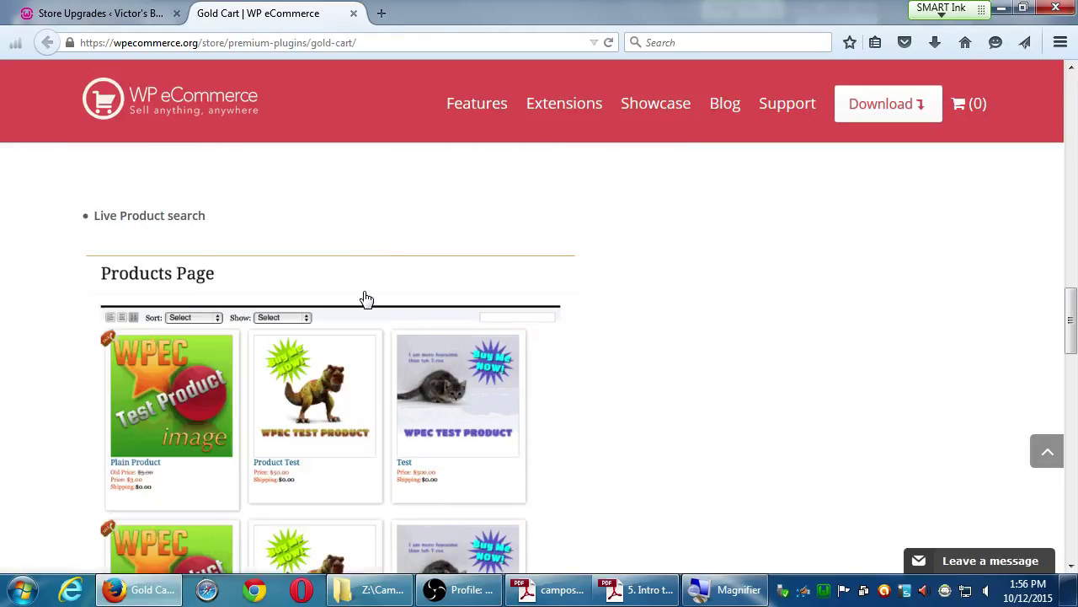
scroll(44, 339, "down", 2)
scroll(44, 339, "up", 1)
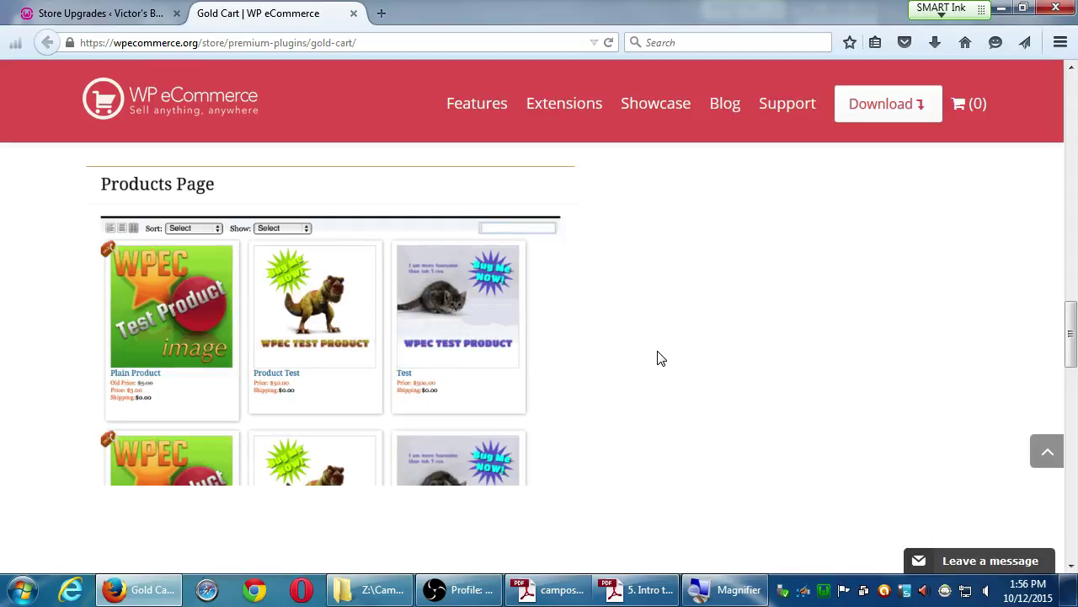
scroll(809, 380, "down", 5)
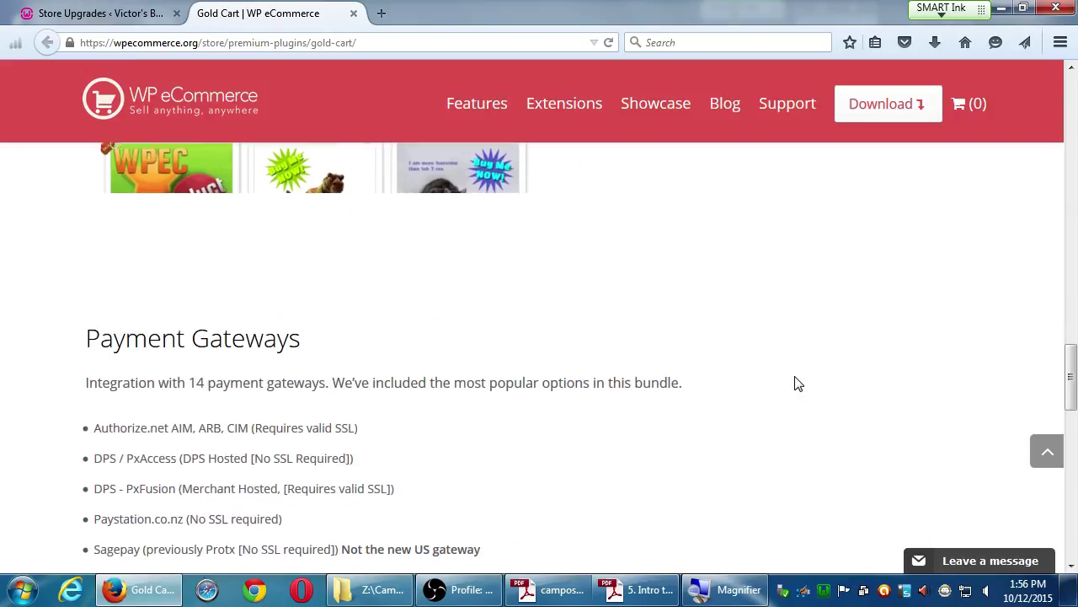
scroll(801, 381, "down", 1)
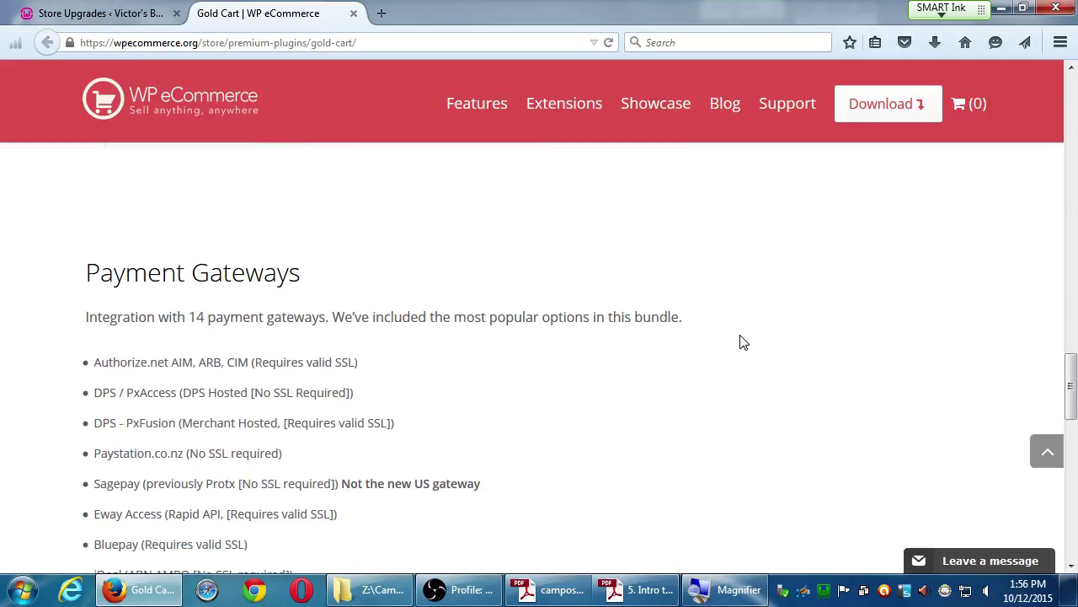
scroll(749, 368, "down", 2)
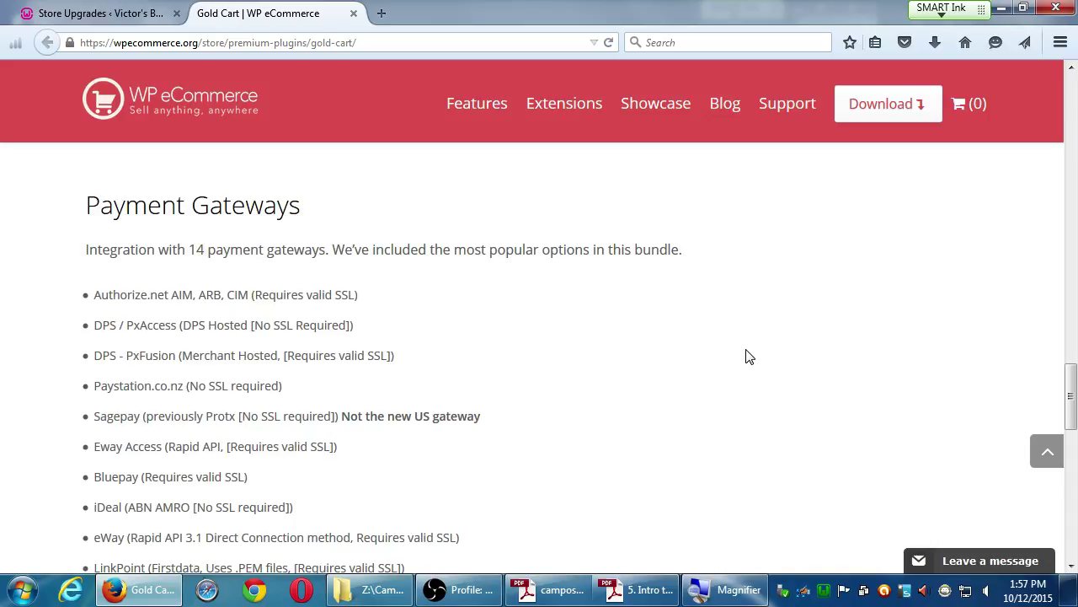
scroll(739, 357, "down", 4)
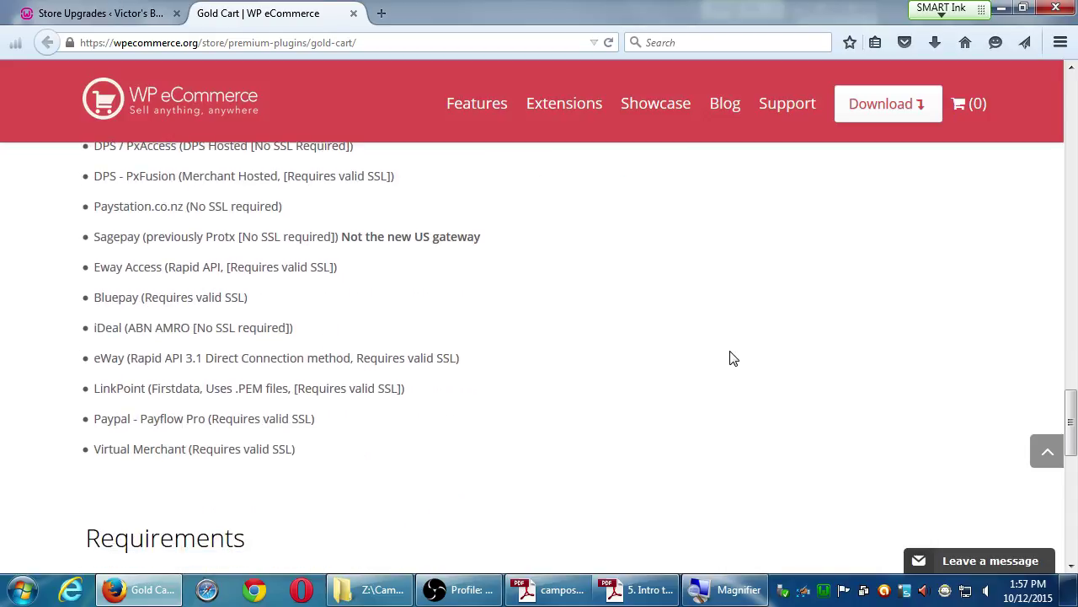
scroll(733, 357, "up", 2)
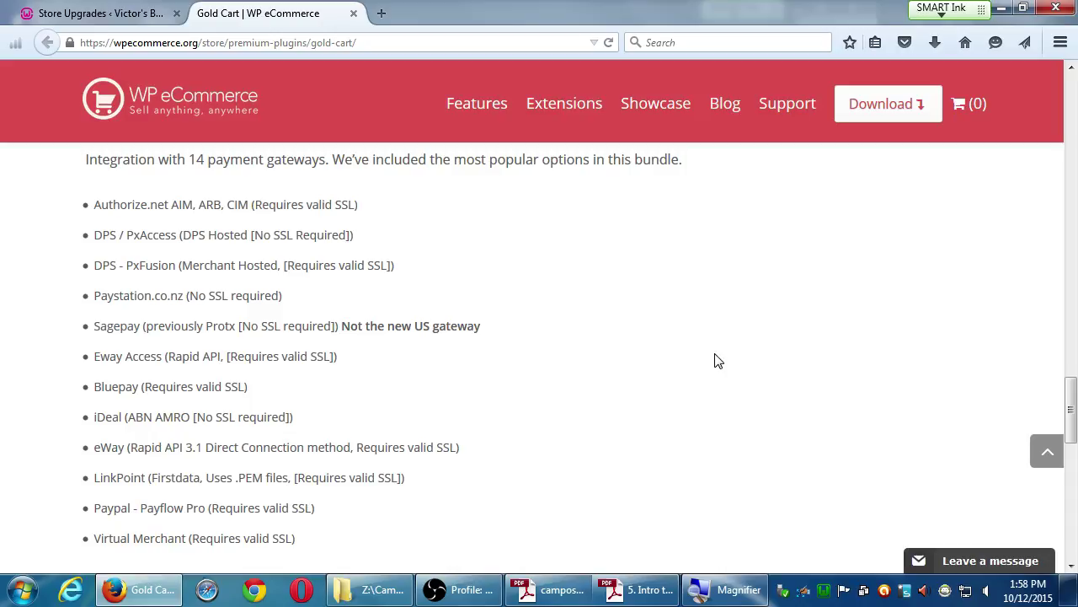
scroll(715, 360, "up", 7)
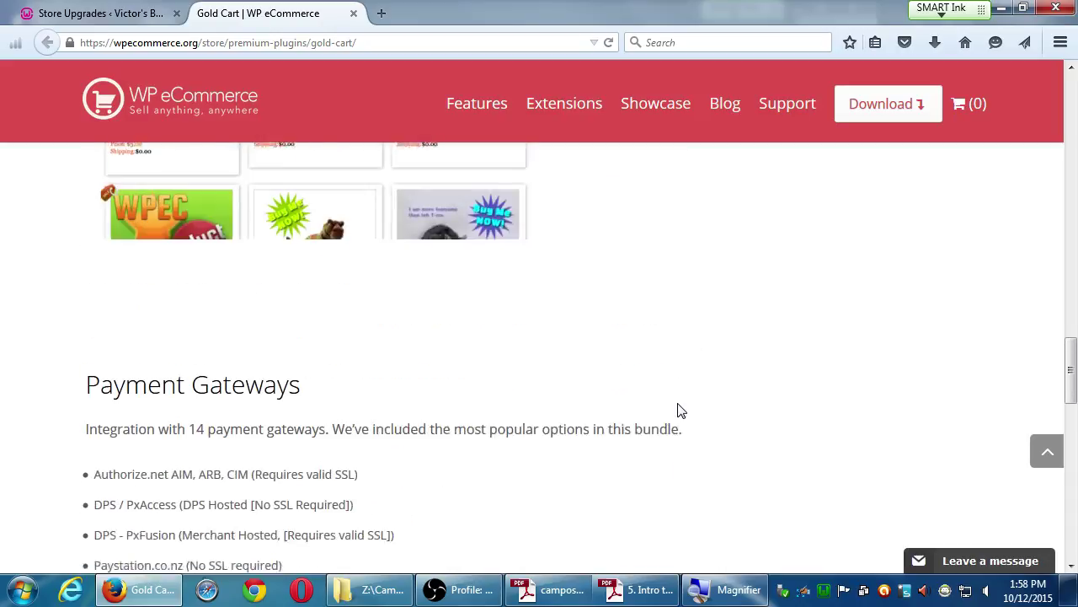
scroll(259, 274, "down", 5)
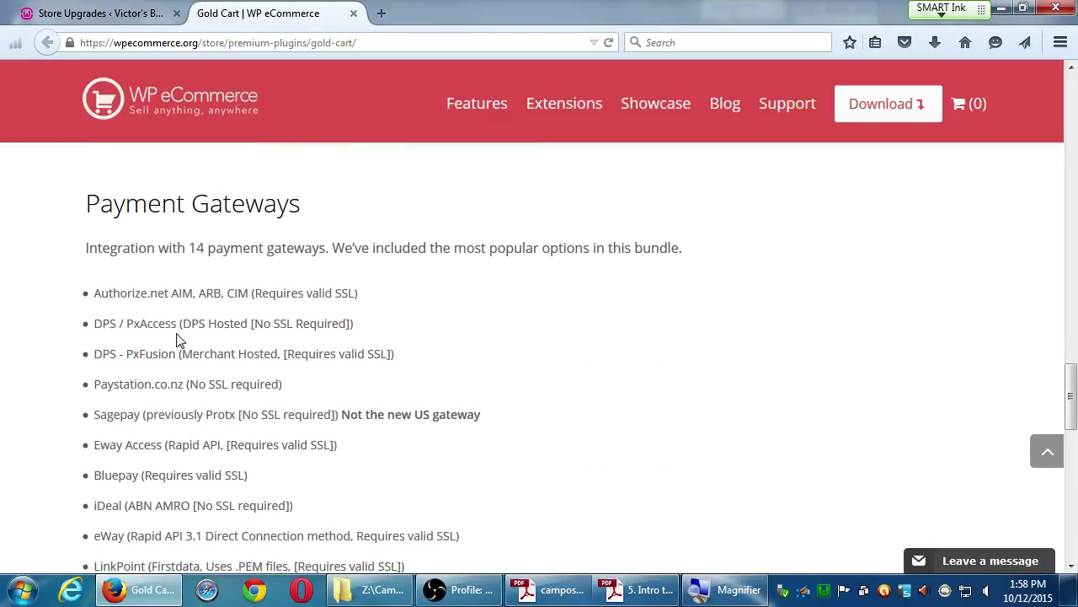
left_click_drag(122, 291, 171, 287)
left_click(175, 282)
scroll(245, 374, "up", 3)
scroll(245, 374, "up", 15)
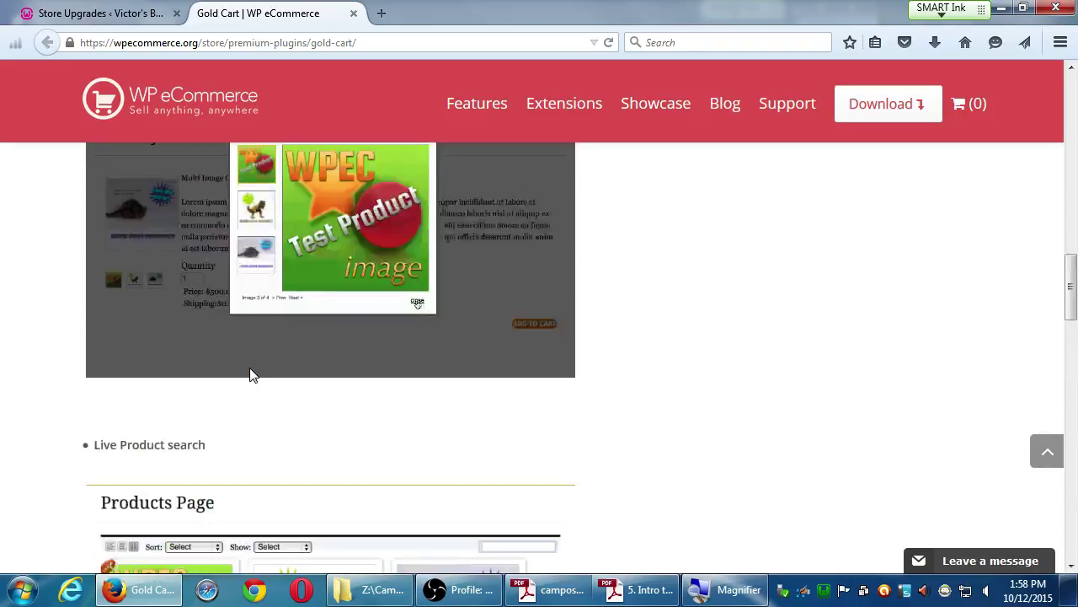
scroll(255, 362, "up", 1)
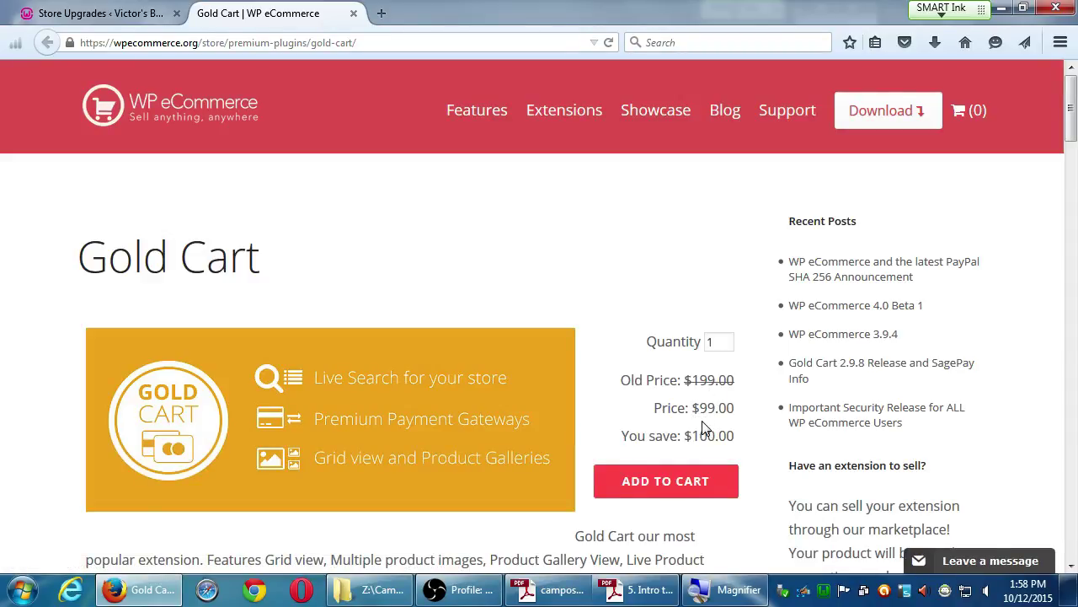
left_click_drag(1070, 124, 1000, 509)
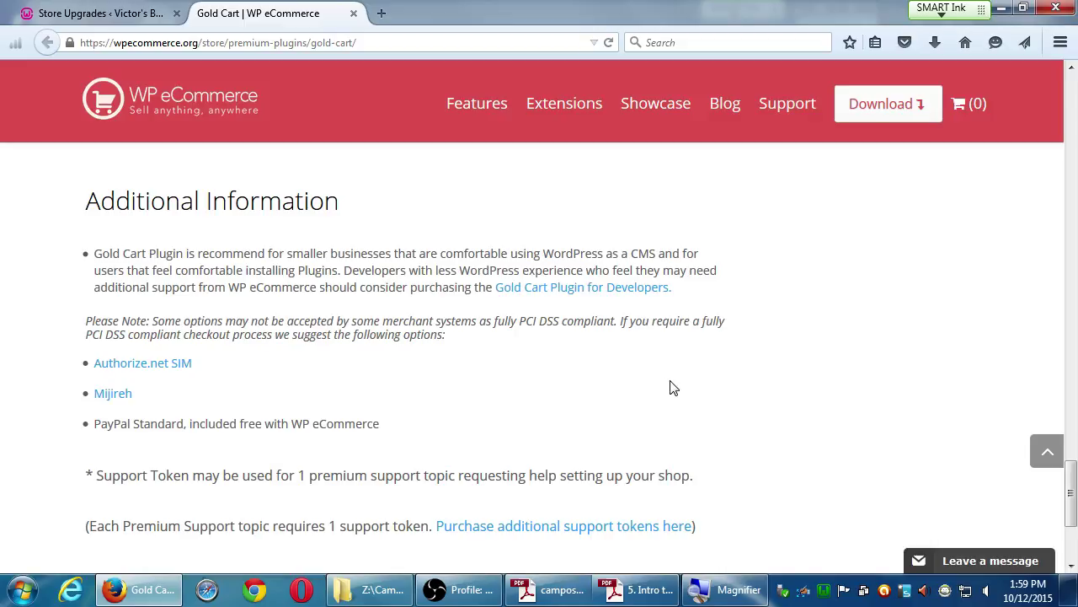
scroll(690, 383, "up", 2)
scroll(734, 378, "down", 6)
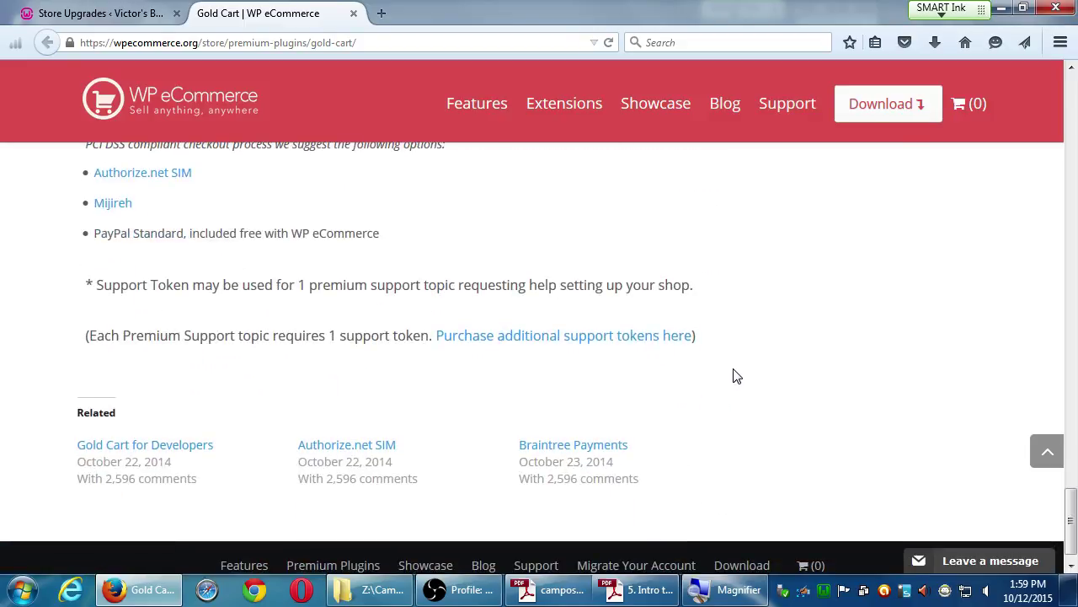
scroll(738, 374, "up", 7)
Switch between the Store Upgrades and Gold Cart tabs, scrolling the Gold Cart page back up.
left_click(92, 12)
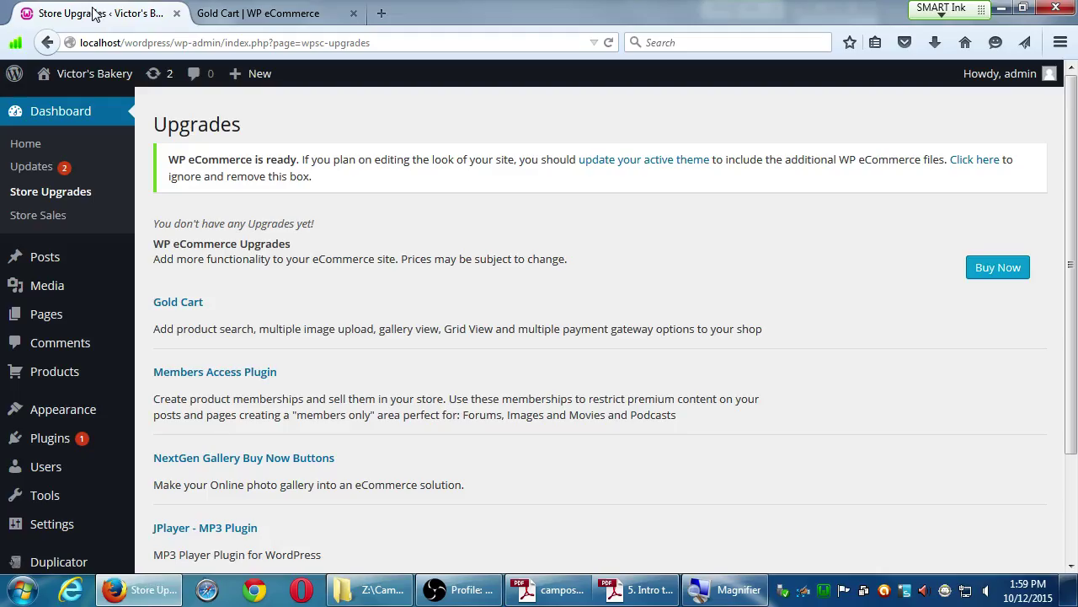
left_click(339, 24)
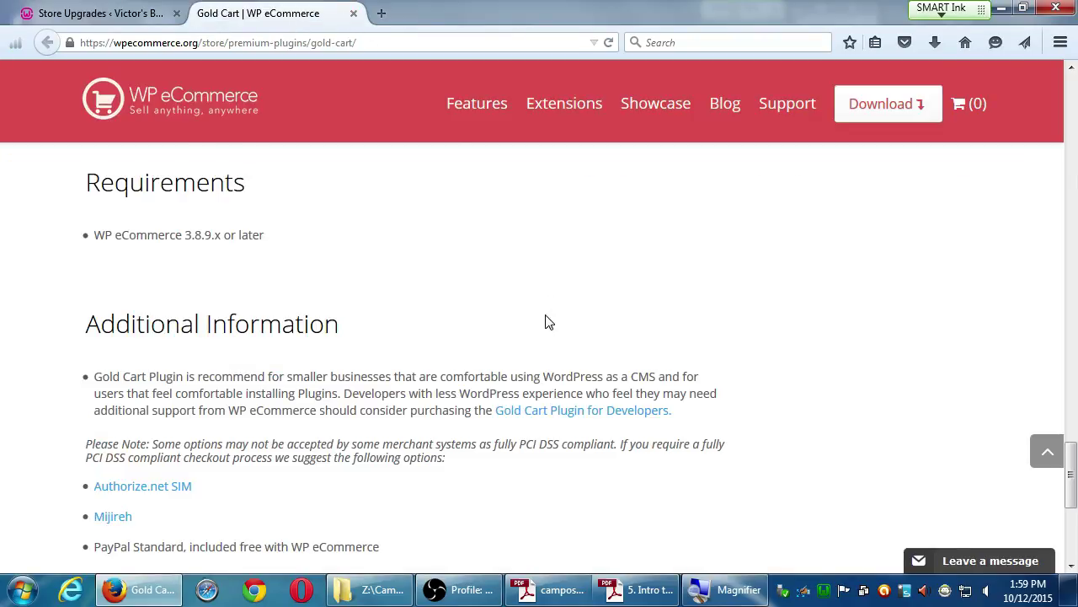
scroll(547, 320, "up", 5)
scroll(553, 320, "up", 15)
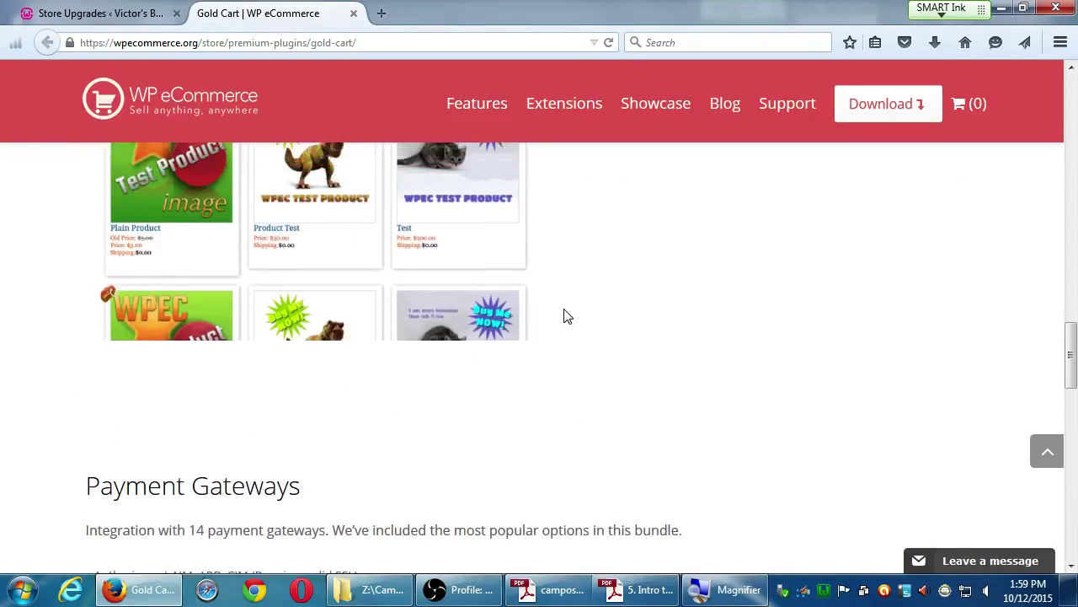
scroll(581, 262, "up", 15)
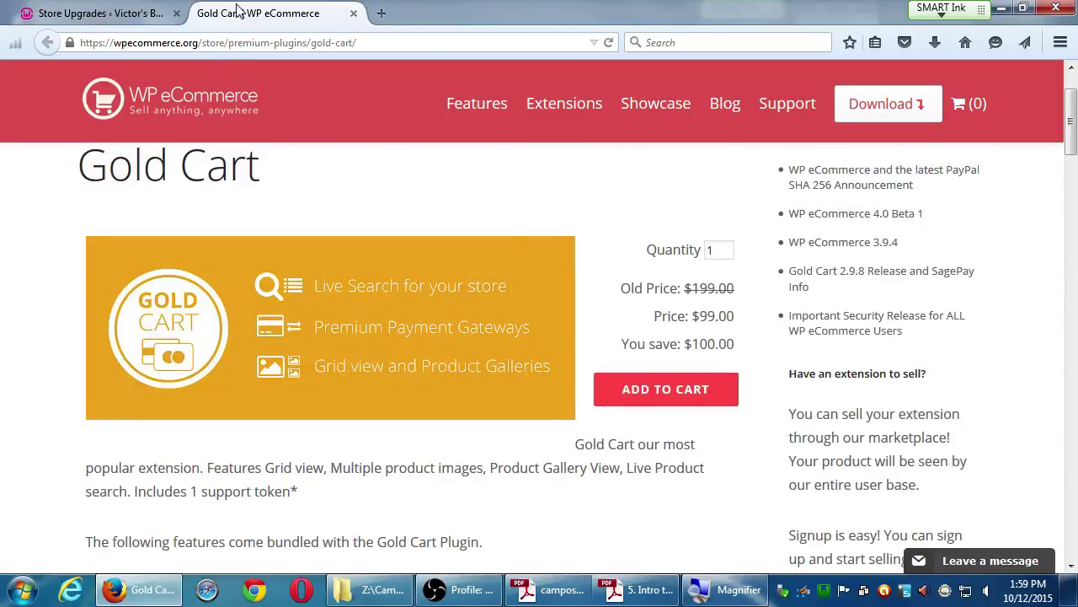
left_click(109, 15)
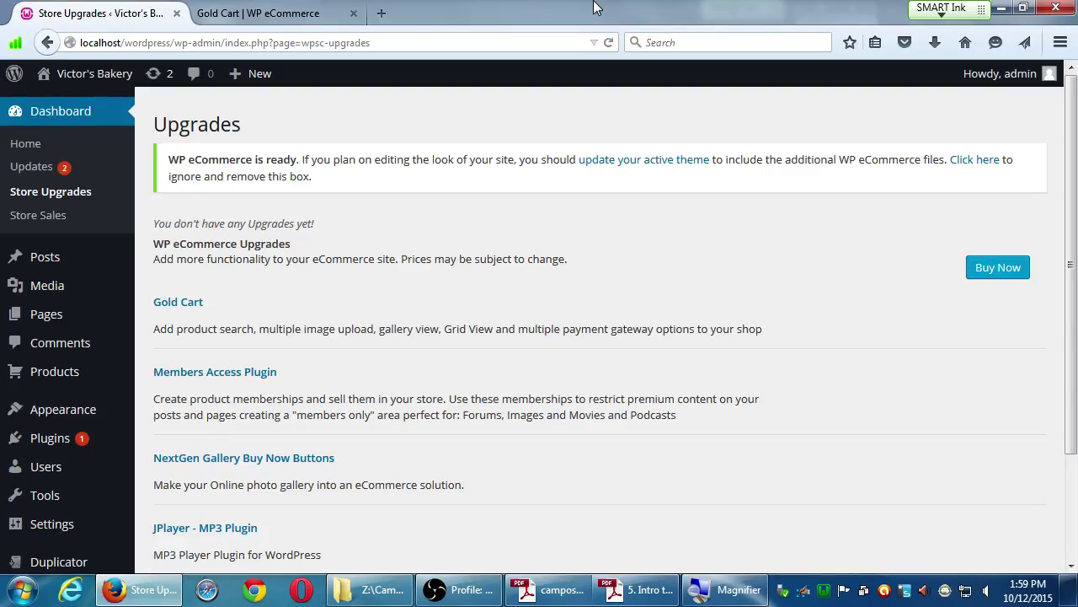
On the Gold Cart page, scroll down to Additional Information and magnify it.
key("ctrl+Tab")
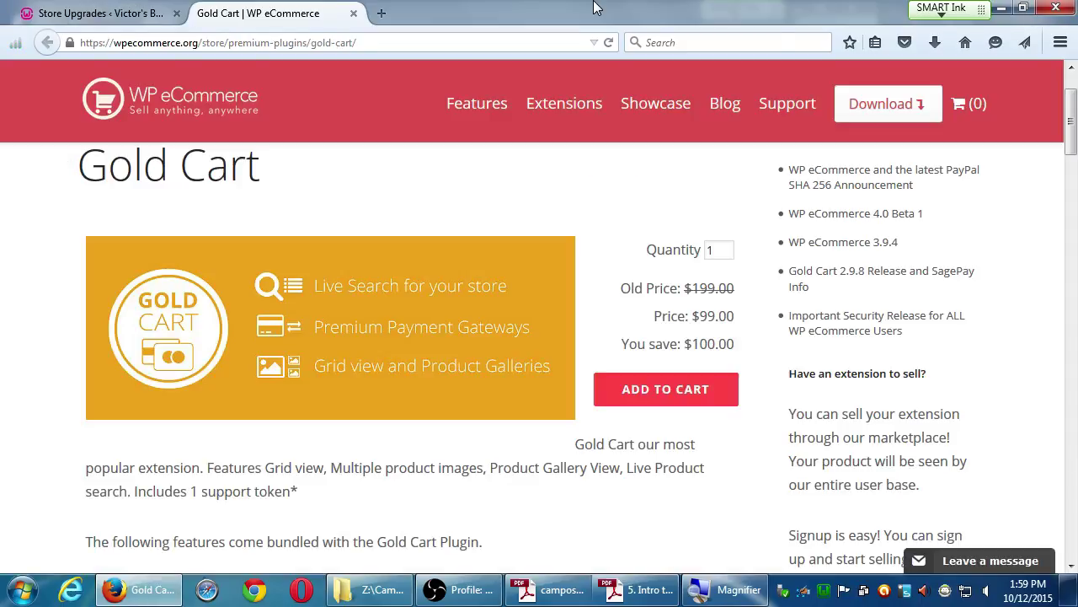
scroll(309, 237, "down", 6)
scroll(283, 315, "down", 15)
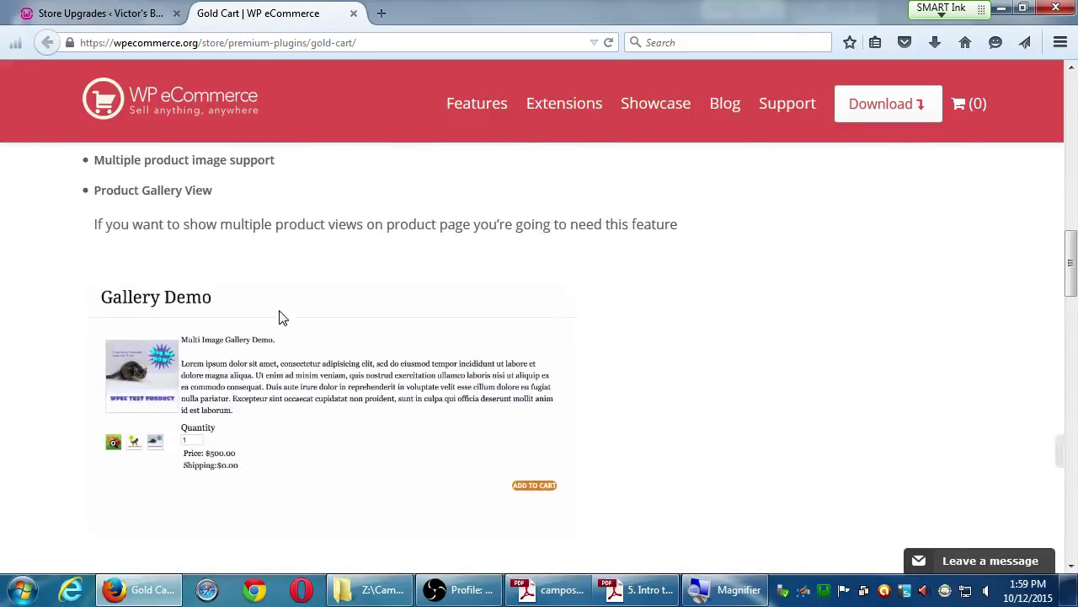
scroll(283, 316, "down", 12)
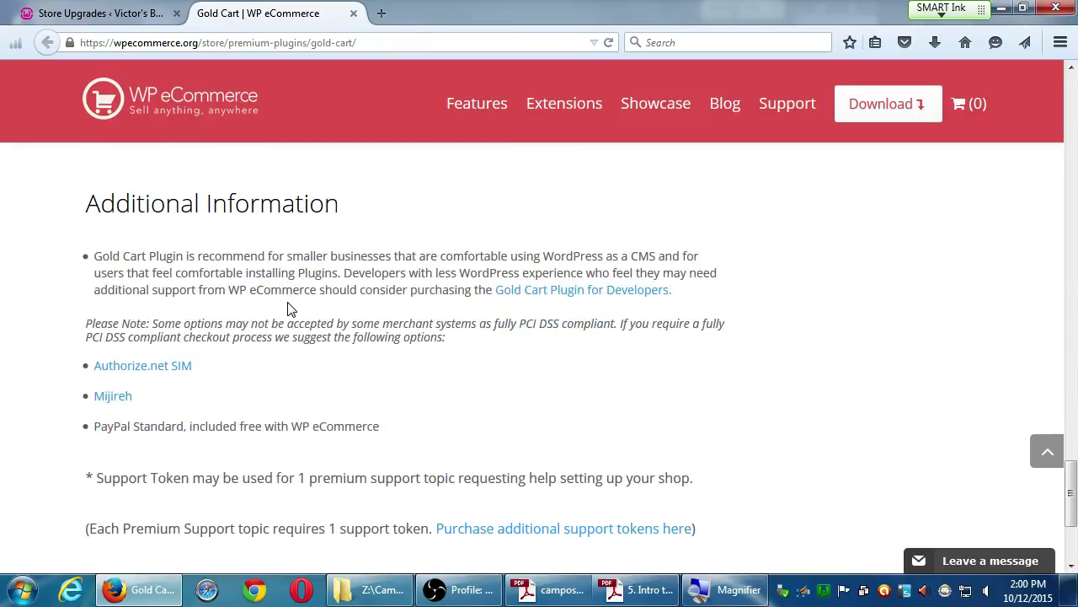
key("super+plus")
Close the Gold Cart tab and check the Sales Log's 'No items found.' message.
left_click(354, 14)
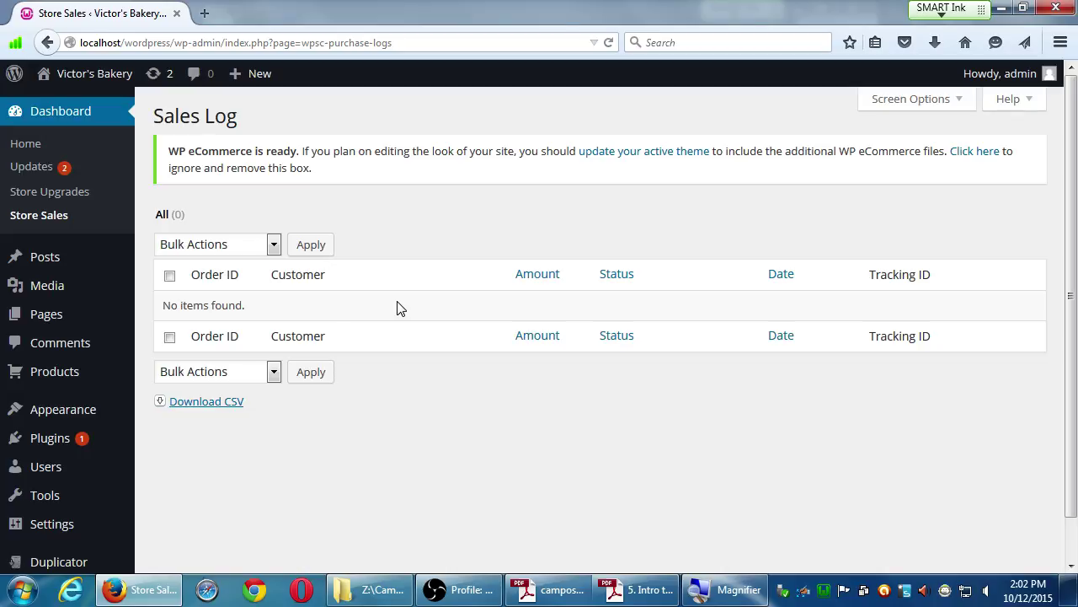
left_click_drag(211, 307, 256, 307)
left_click(257, 307)
In a new tab, search Yahoo for 'SSL Certificate' and review the results.
key("ctrl+t")
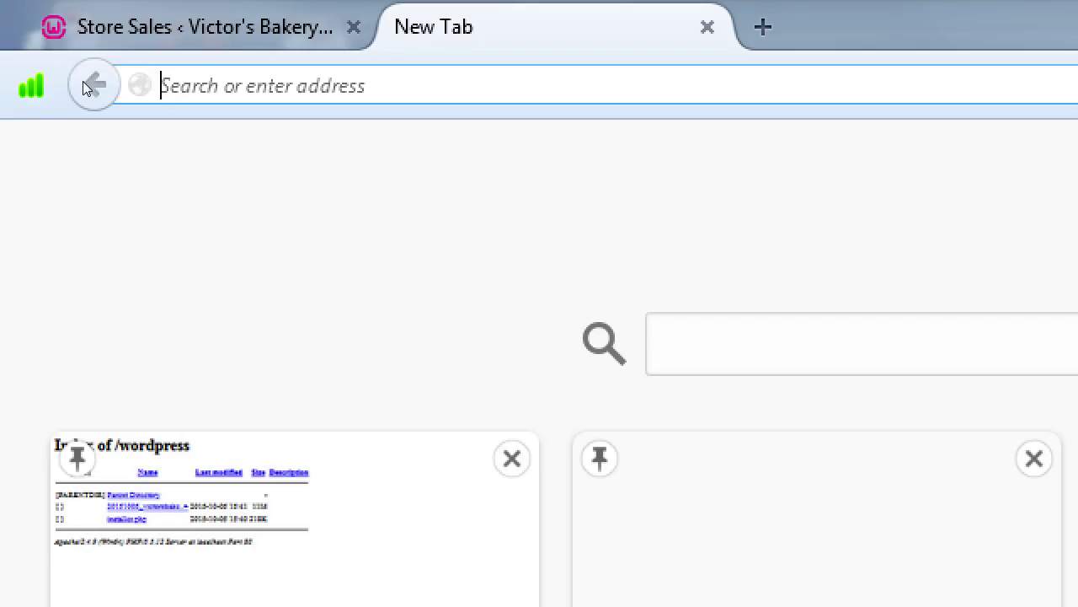
type("S")
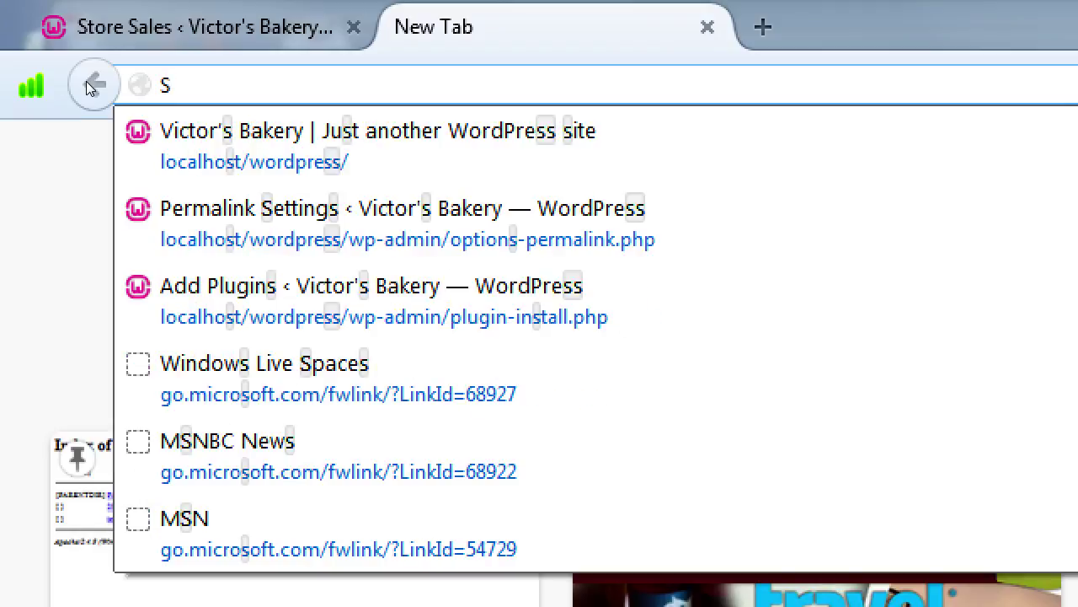
type("SL Cer")
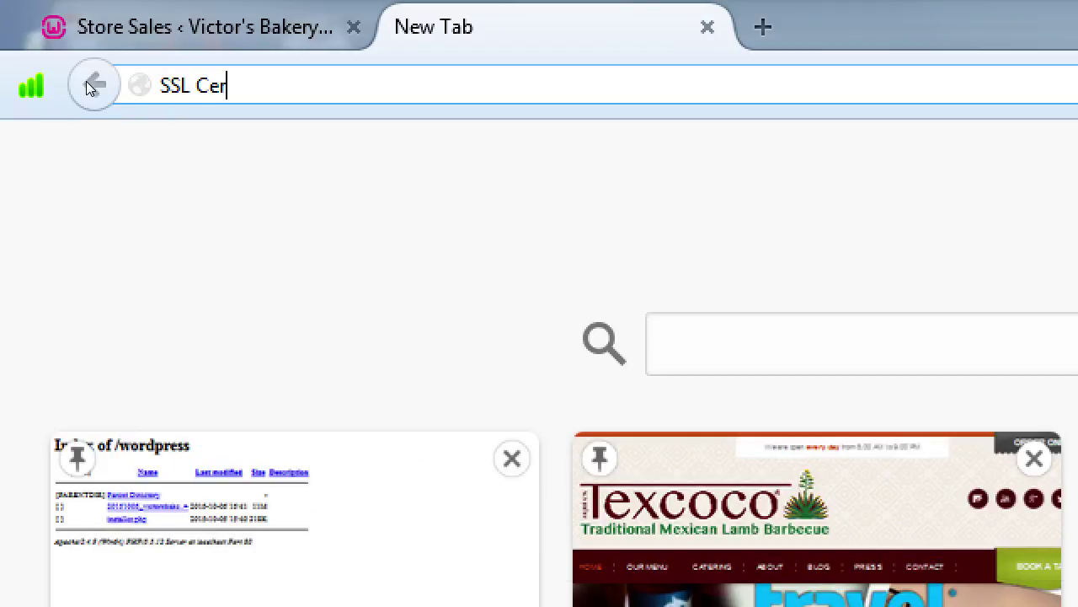
type("tificate")
key("Return")
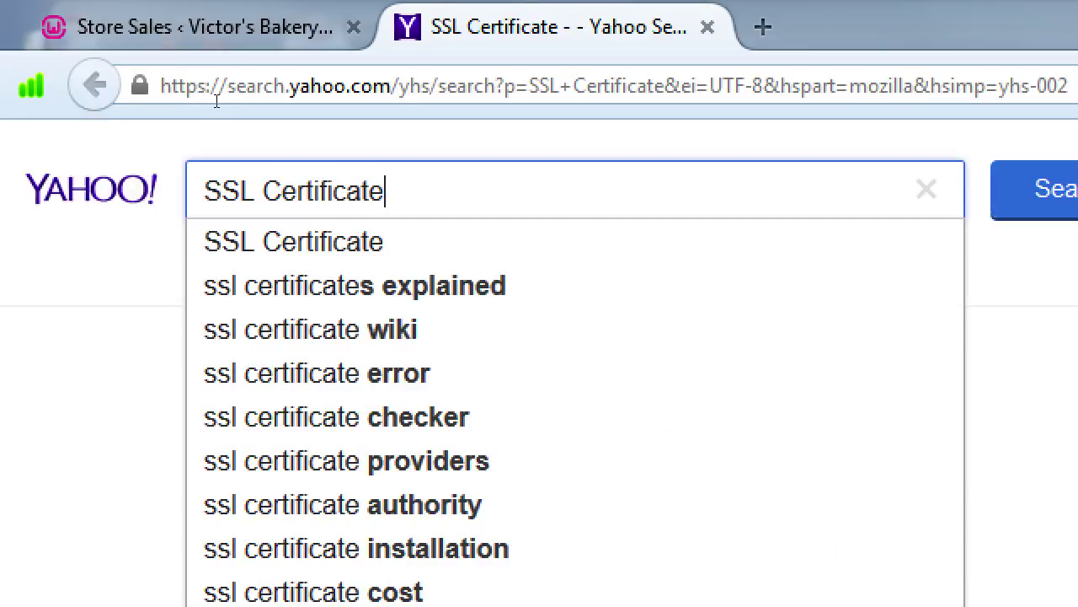
left_click(31, 223)
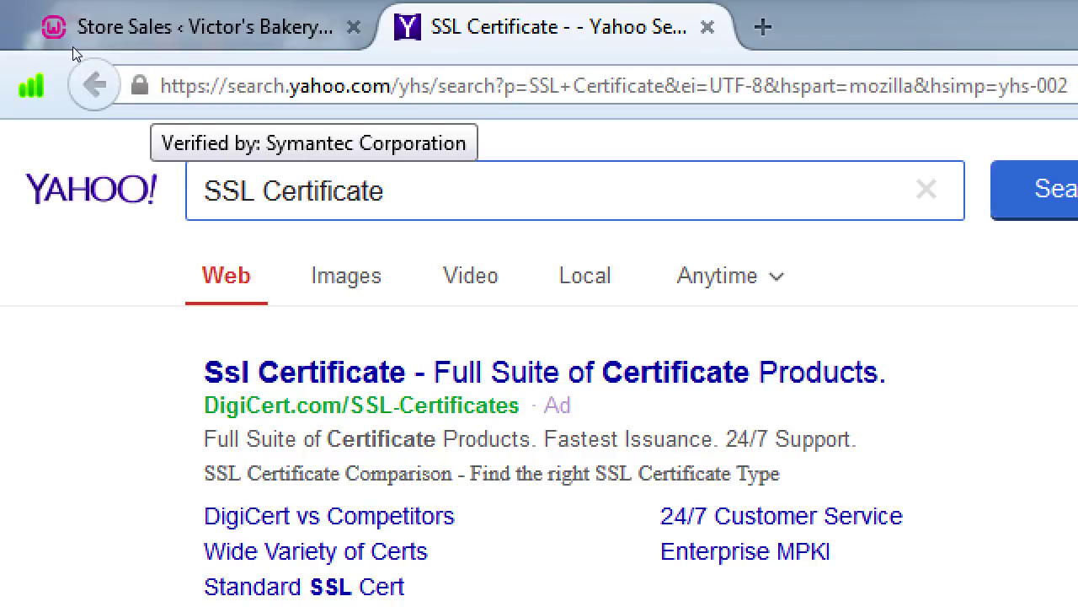
left_click_drag(384, 190, 90, 97)
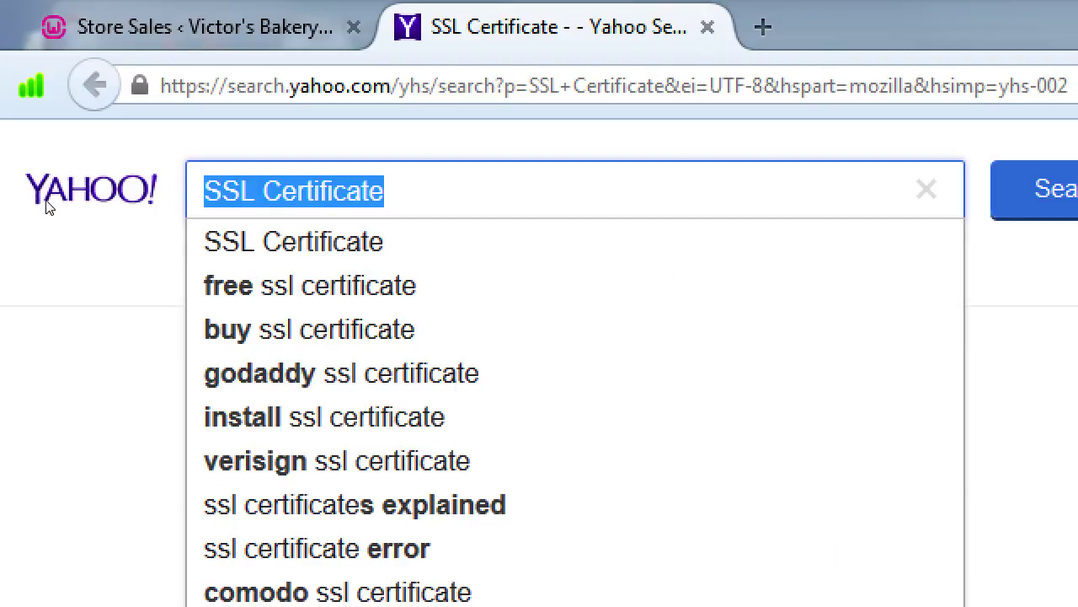
left_click(44, 207)
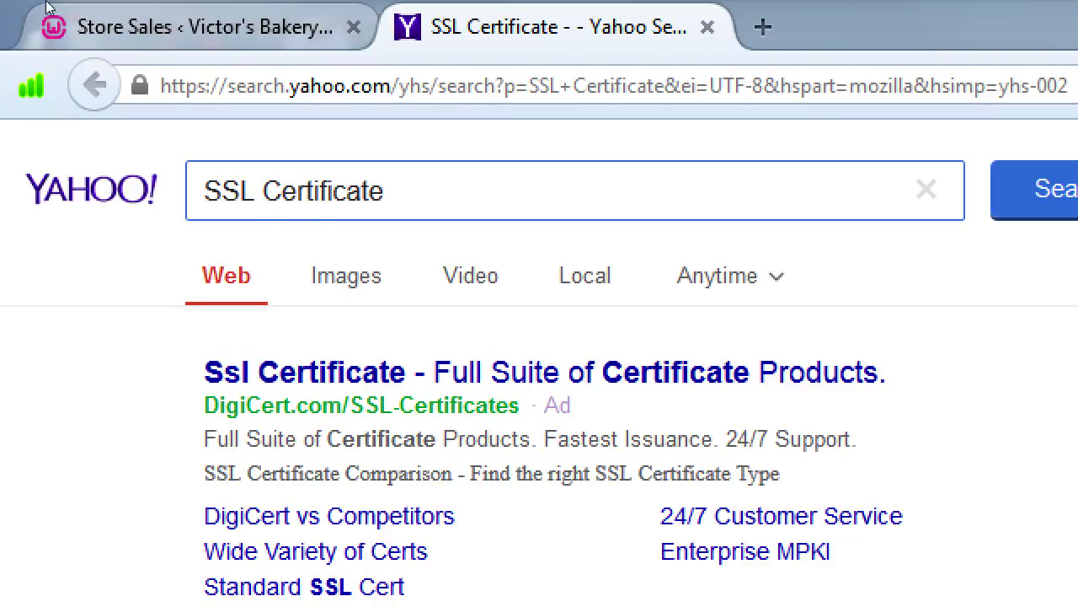
left_click(74, 17)
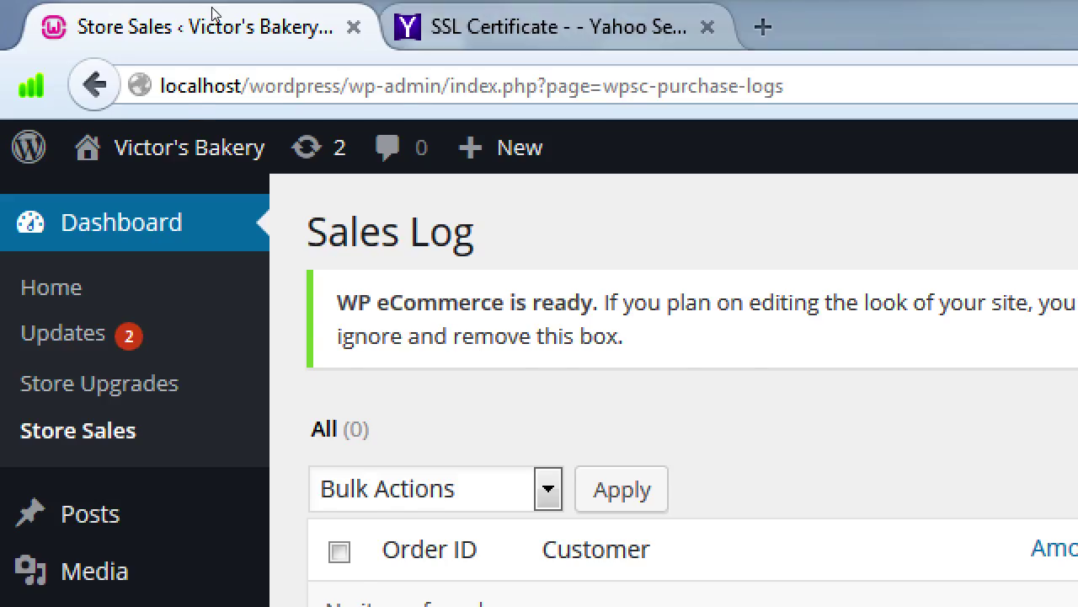
key("ctrl+Tab")
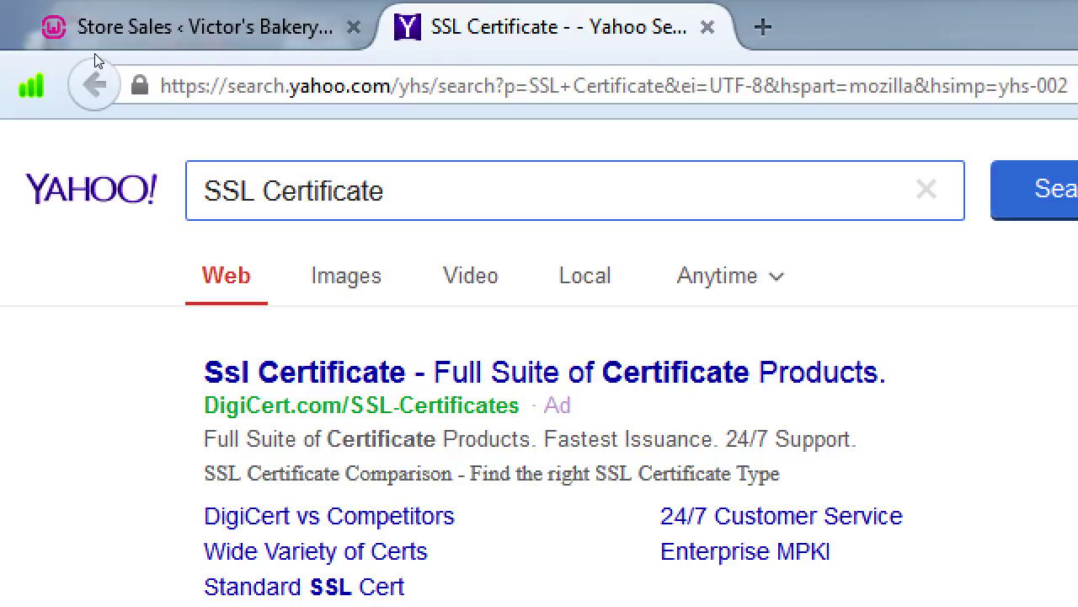
Switch to the 'Store Sales ‹ Victor's Bakery' tab showing the empty Sales Log.
left_click(95, 54)
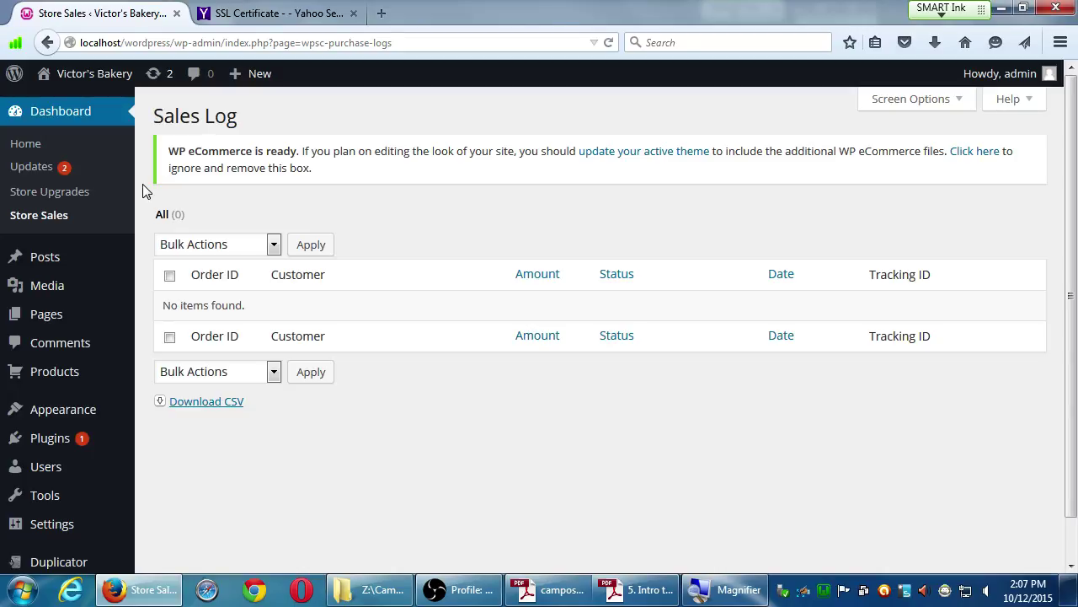
Switch to the 'SSL Certificate - Yahoo Search' results tab.
left_click(230, 19)
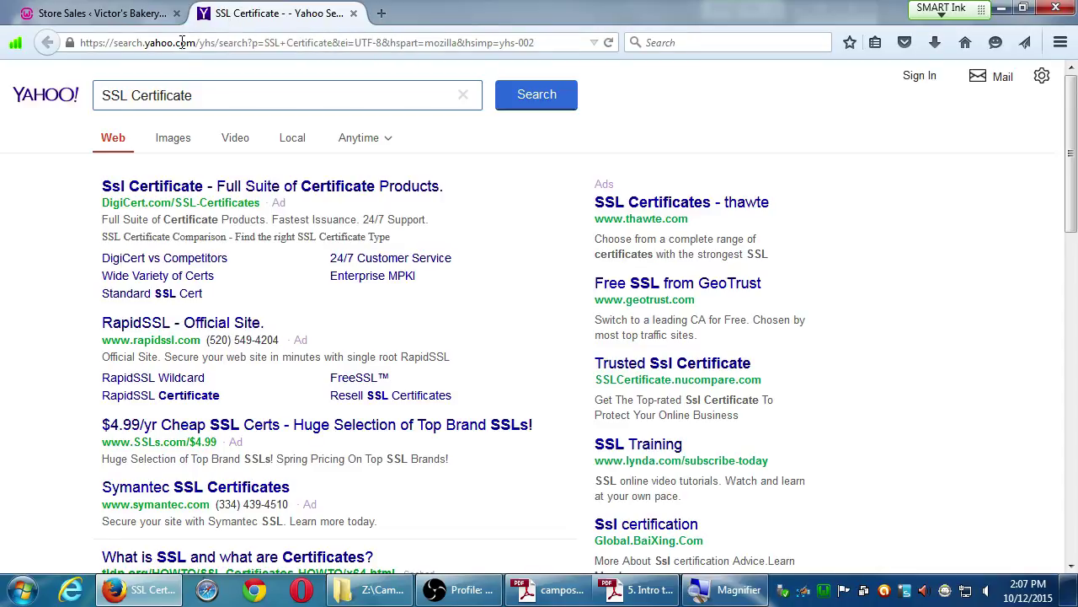
Copy the SSL Certificate search query from the Yahoo search box.
left_click_drag(205, 95, 106, 95)
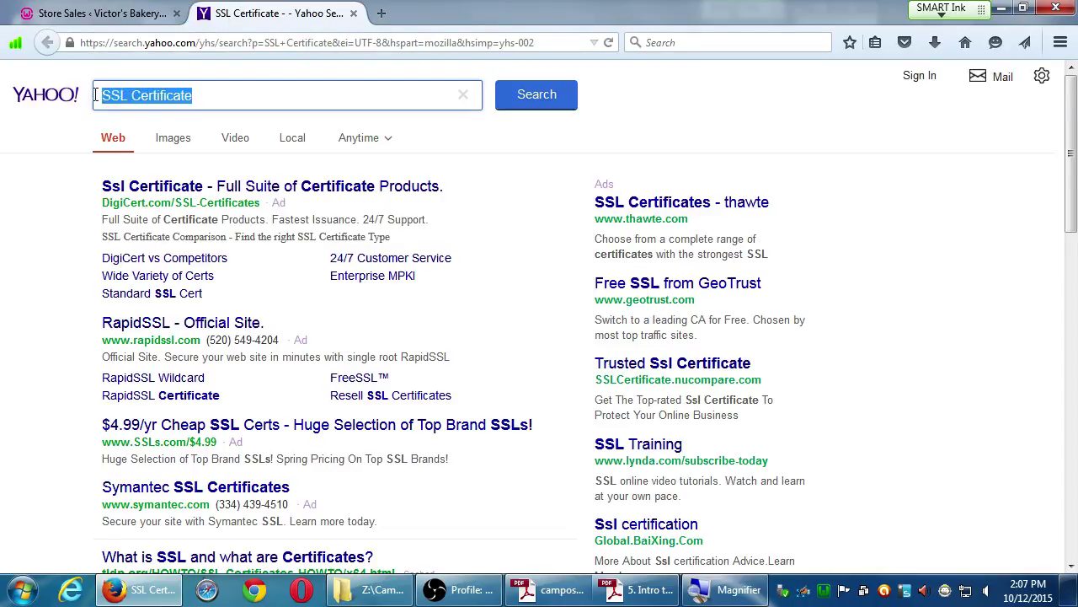
key("ctrl+c")
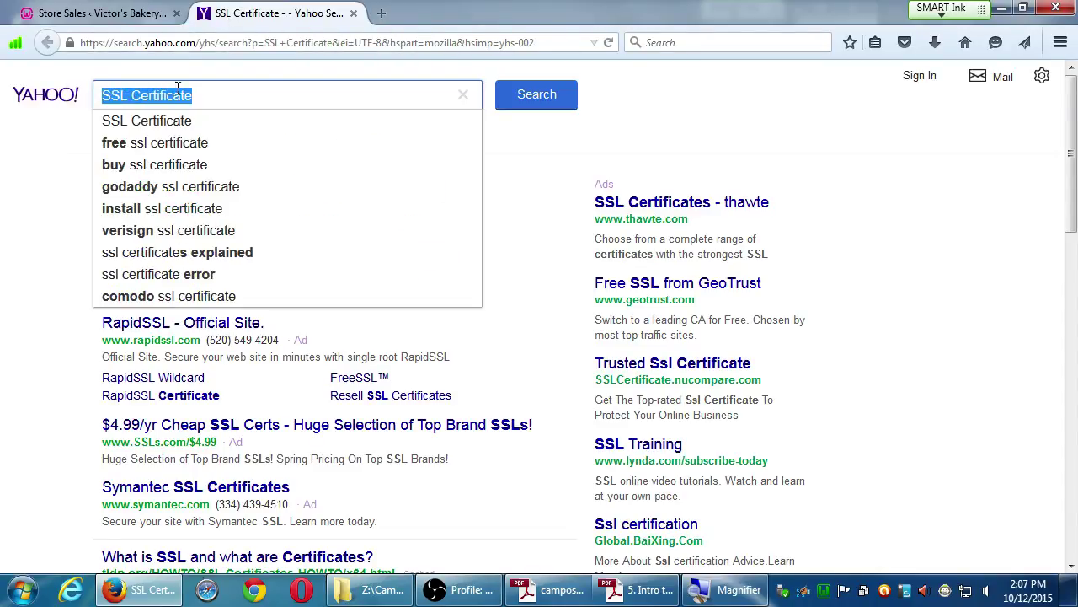
left_click(55, 192)
Return to the Store Sales tab and close the Yahoo SSL Certificate search tab.
left_click(99, 15)
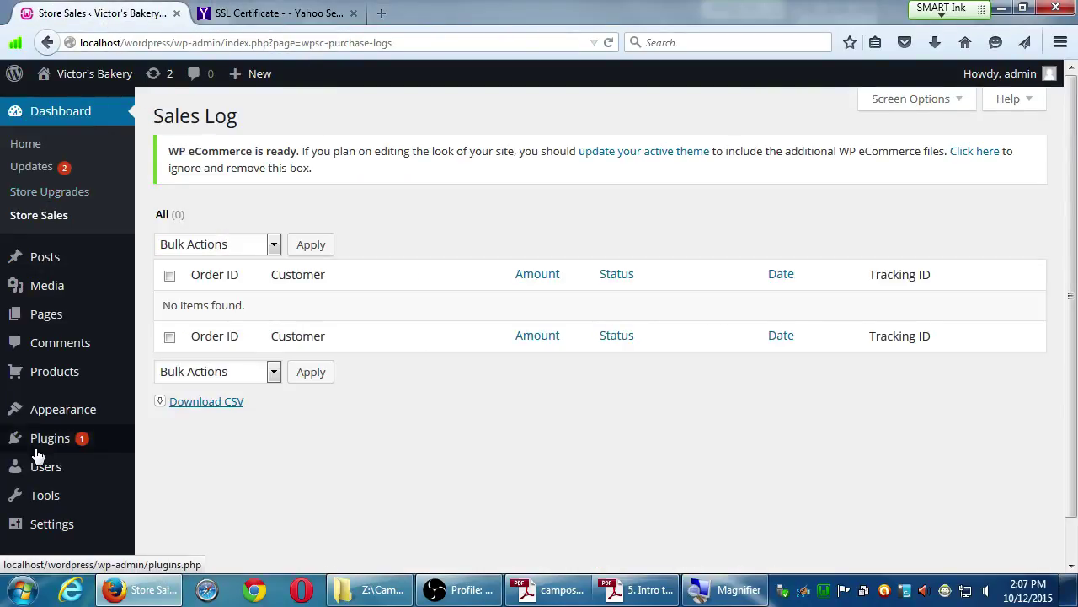
mouse_move(45, 494)
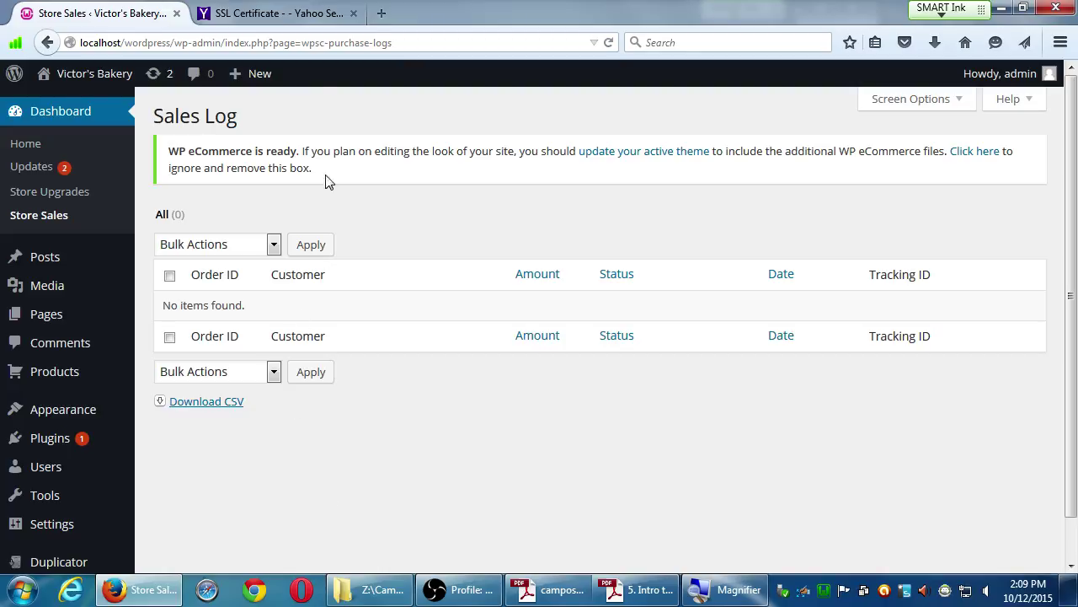
left_click(354, 14)
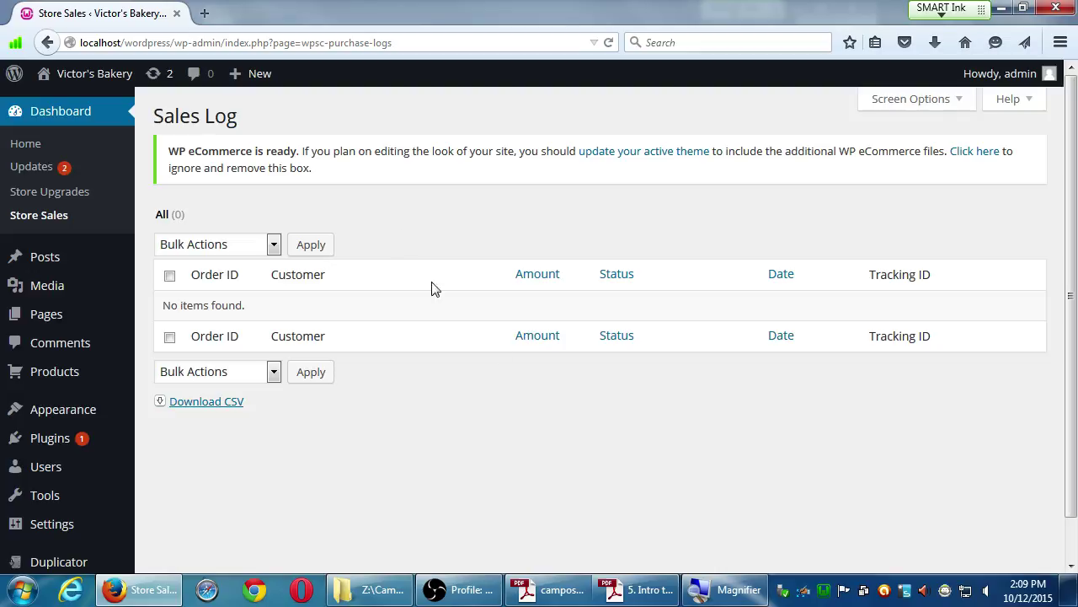
Skim the eCommerce plugin instructions in Adobe Reader, then return Firefox's Sales Log to the front.
left_click(625, 583)
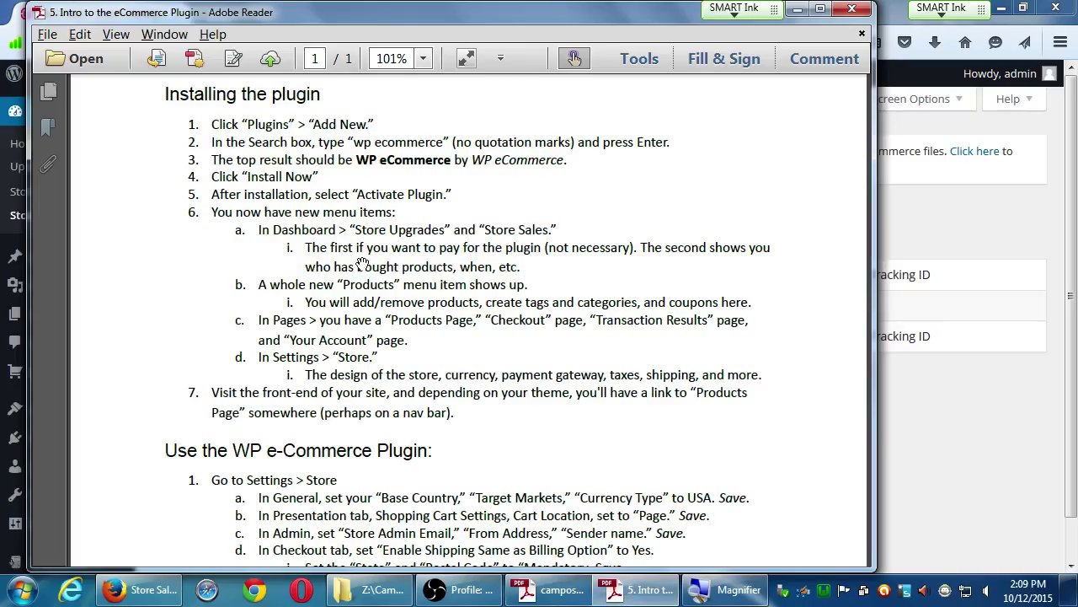
scroll(299, 227, "down", 1)
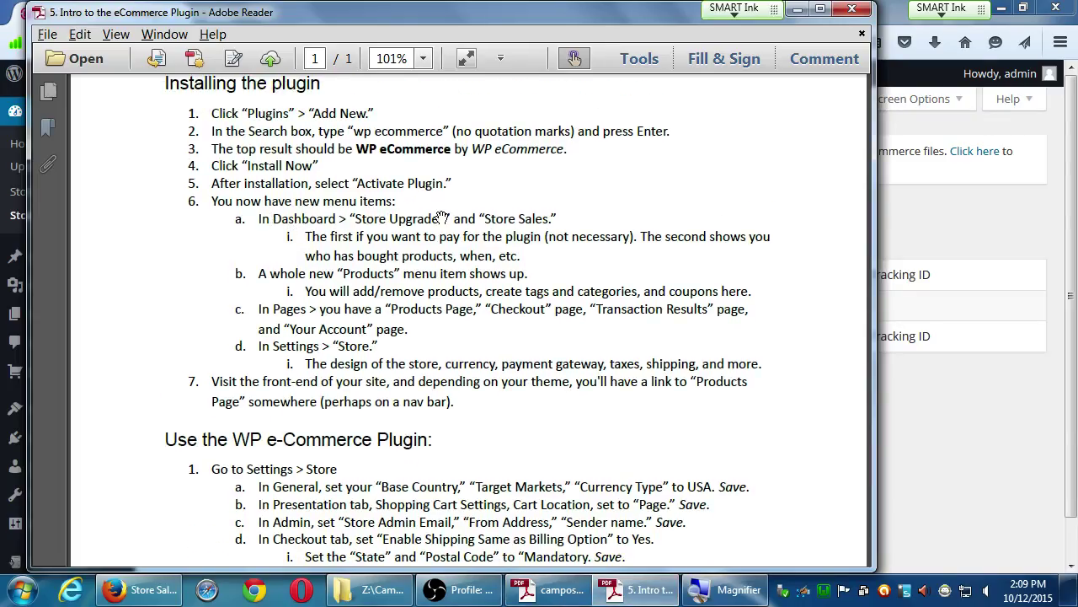
scroll(377, 299, "down", 1)
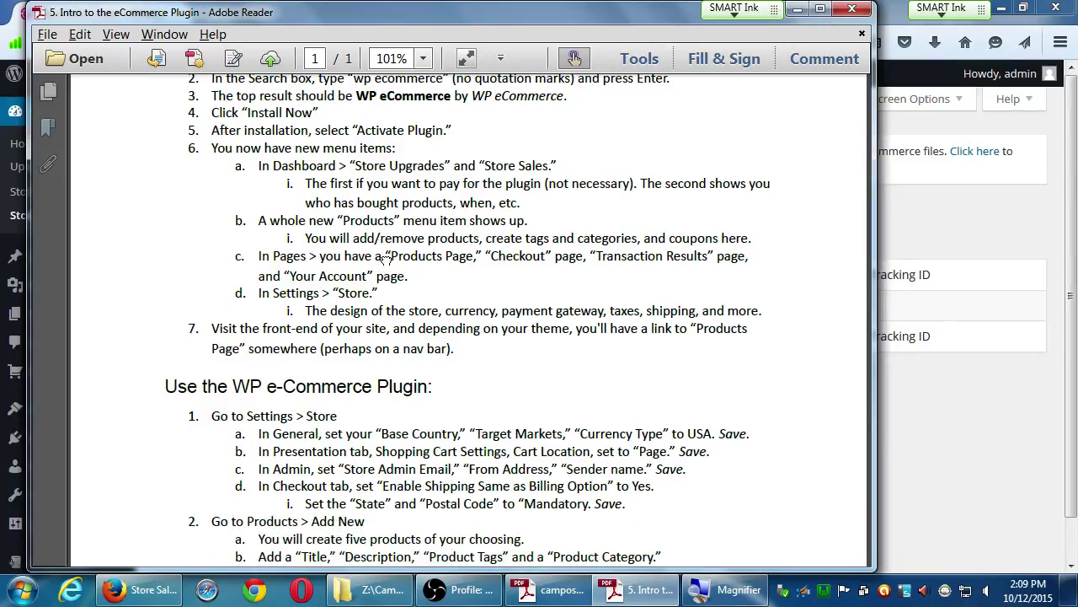
key("super+plus")
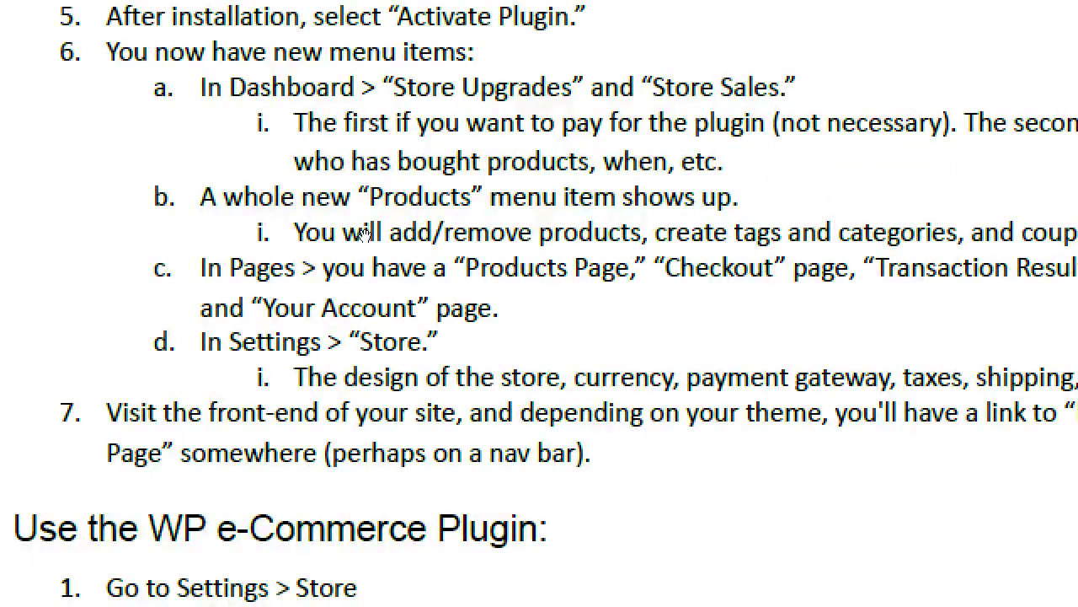
key("super+minus")
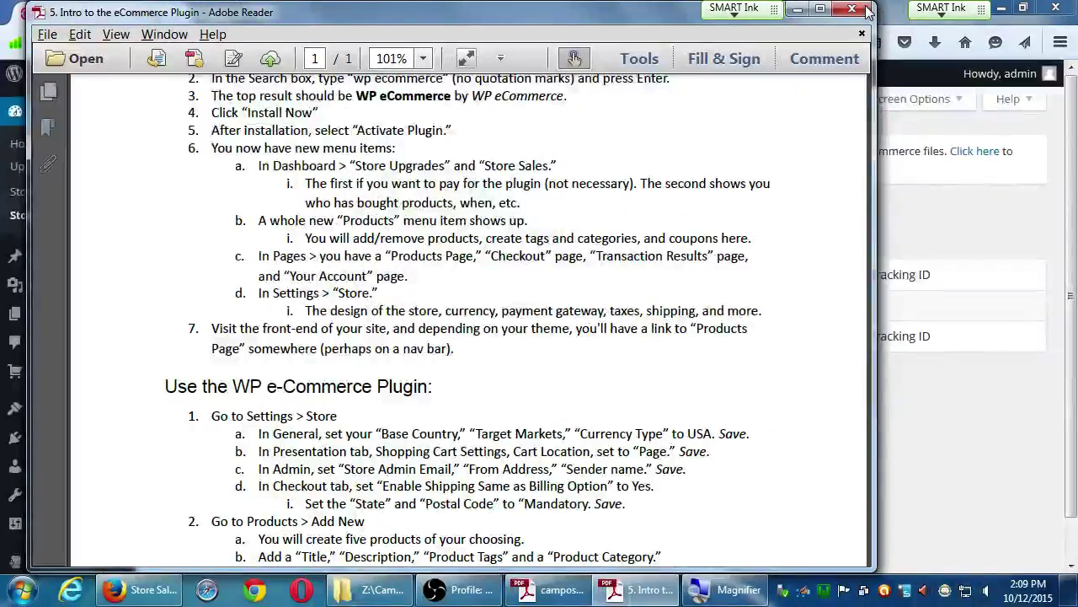
left_click(892, 15)
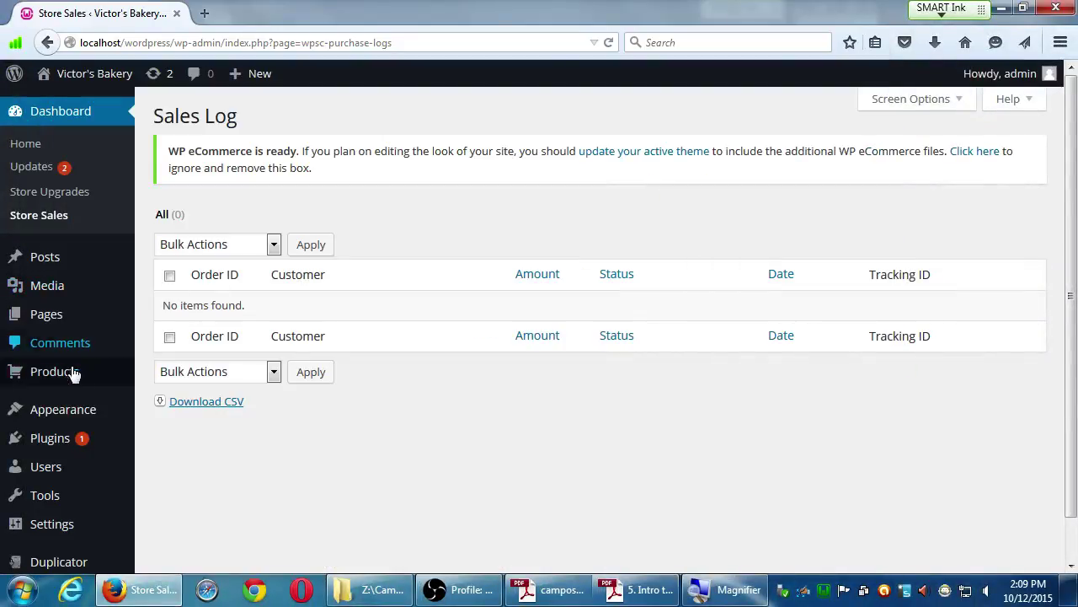
mouse_move(91, 384)
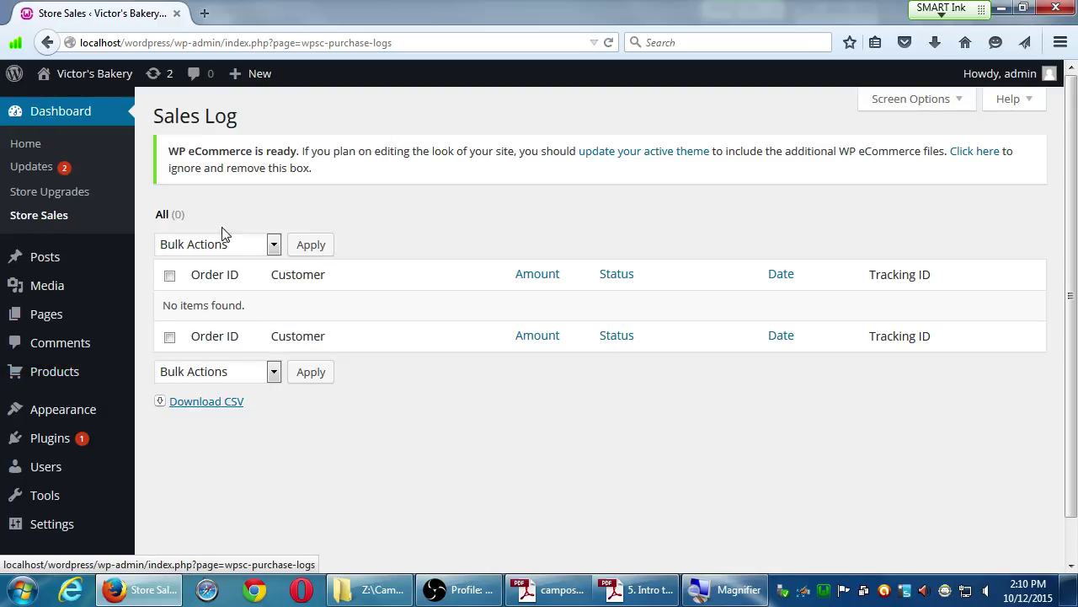
mouse_move(74, 76)
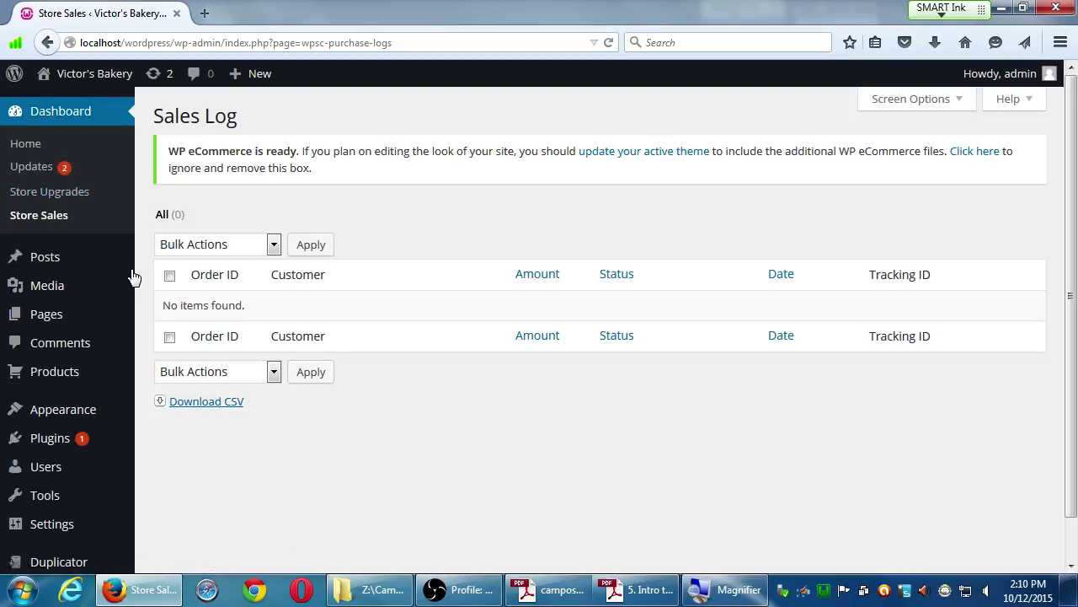
mouse_move(97, 415)
mouse_move(54, 371)
mouse_move(96, 424)
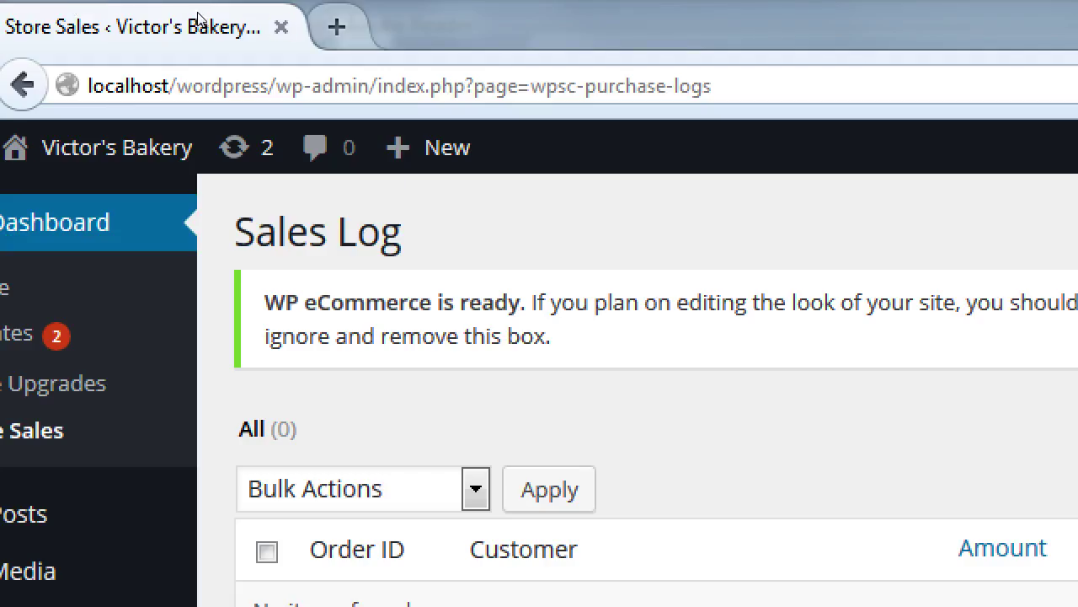
Open a new tab with 'good image size is 1000px any dimension' in its address bar.
left_click(204, 13)
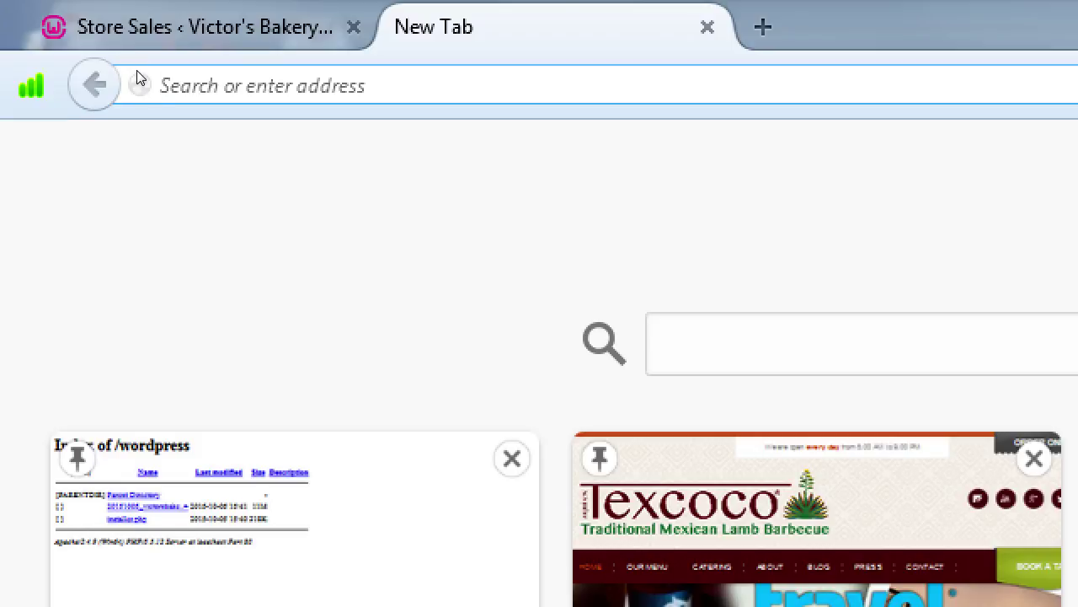
type("good")
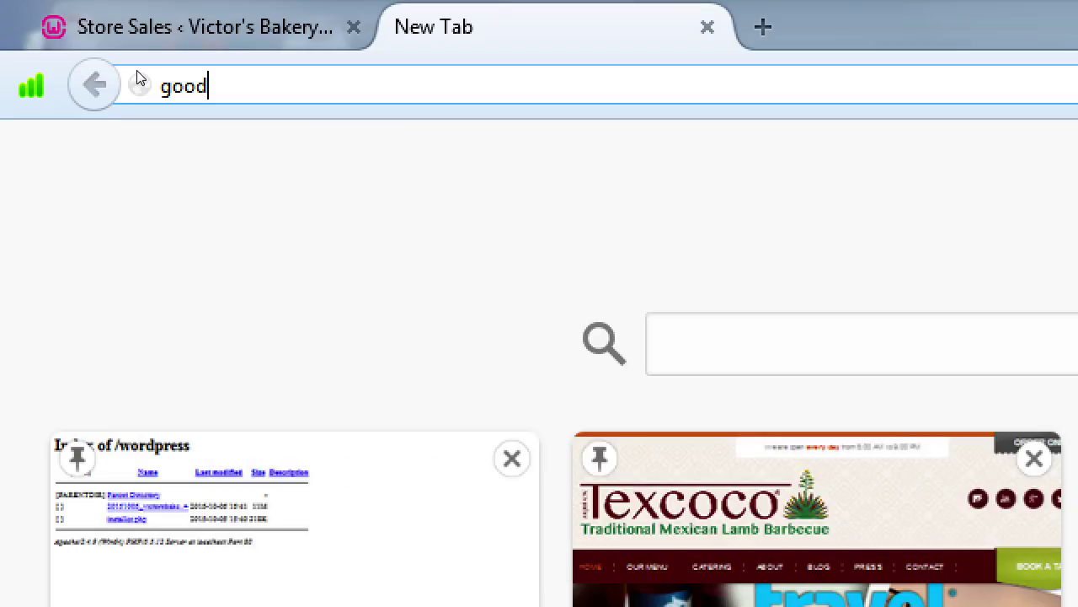
type(" image size is ")
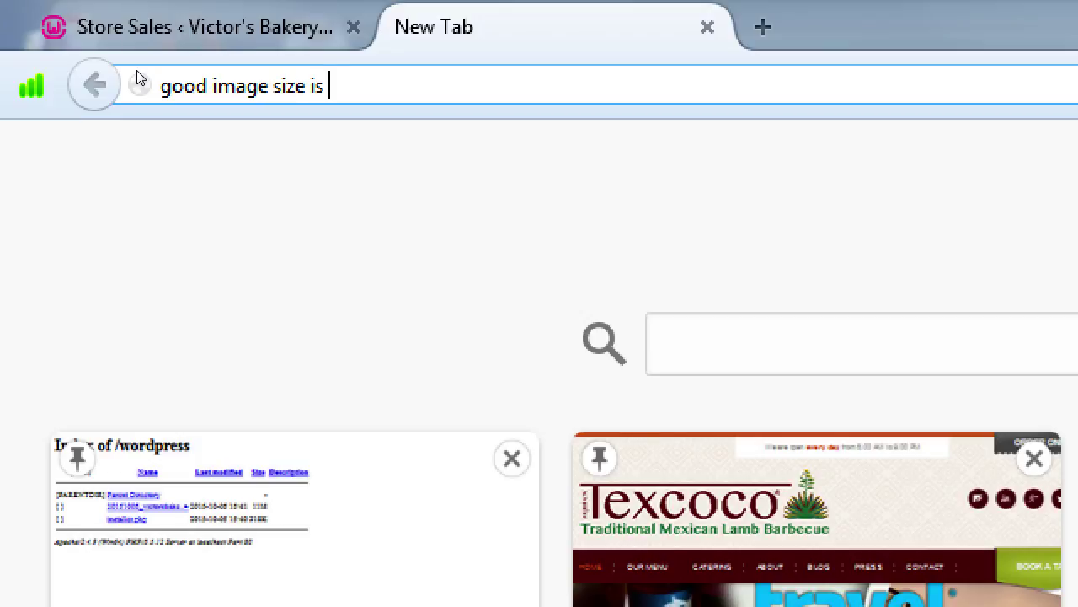
type("1000px")
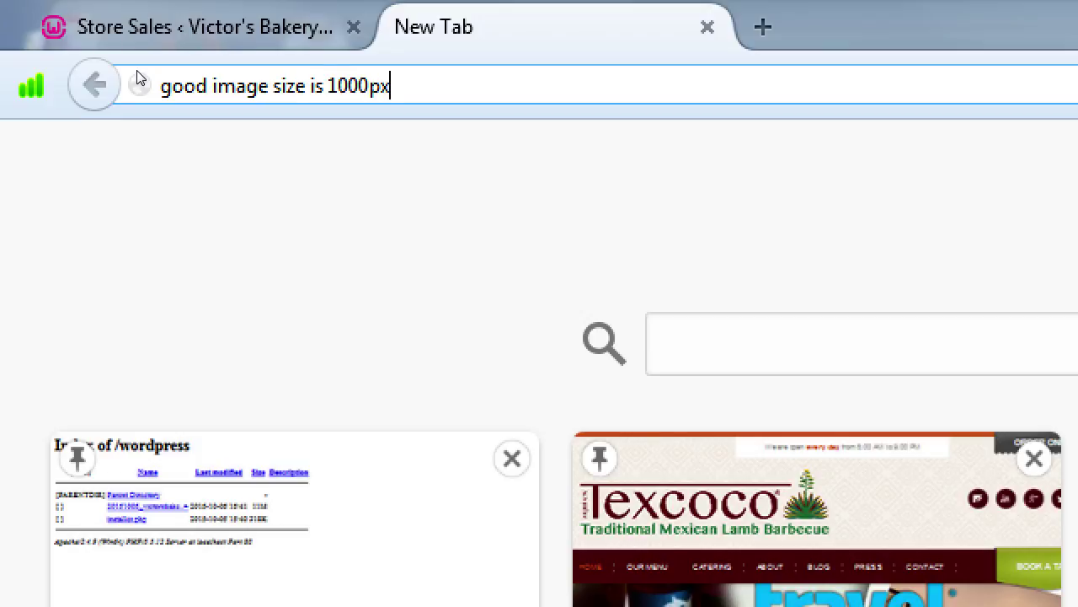
type(" any dimension")
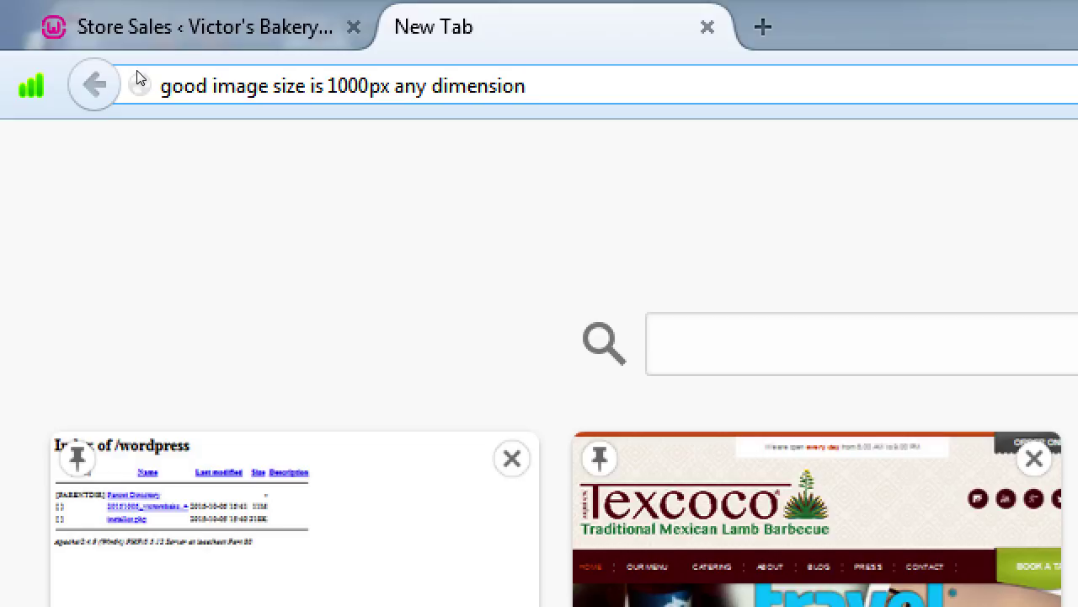
Load elsavalencia.com in another new tab.
key("ctrl+t")
type("elsv")
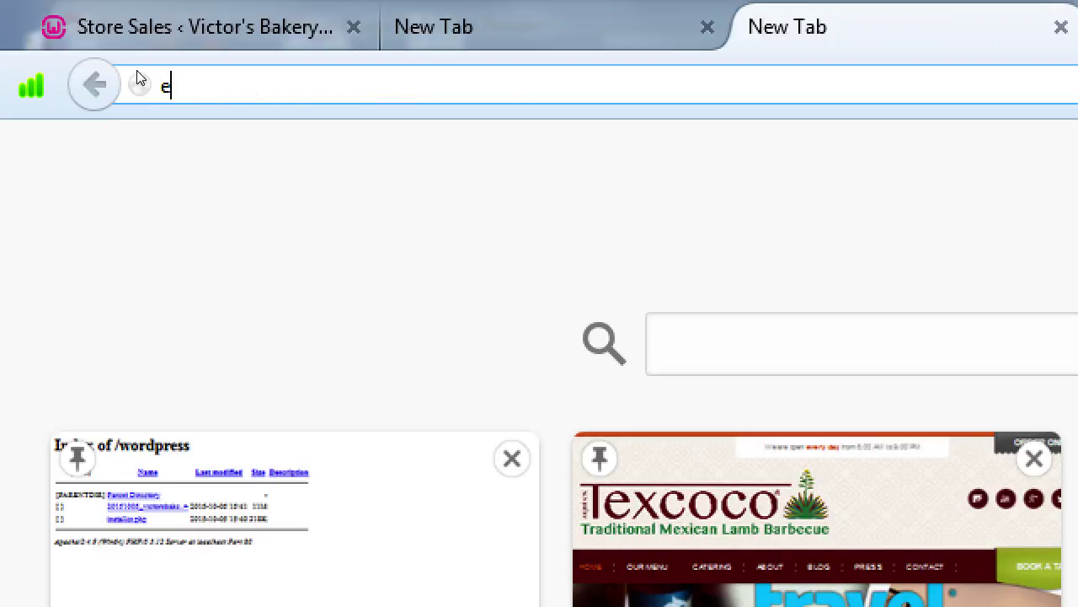
type("a")
key("BackSpace")
key("BackSpace")
type("e")
key("BackSpace")
type("avalencia.com")
key("Return")
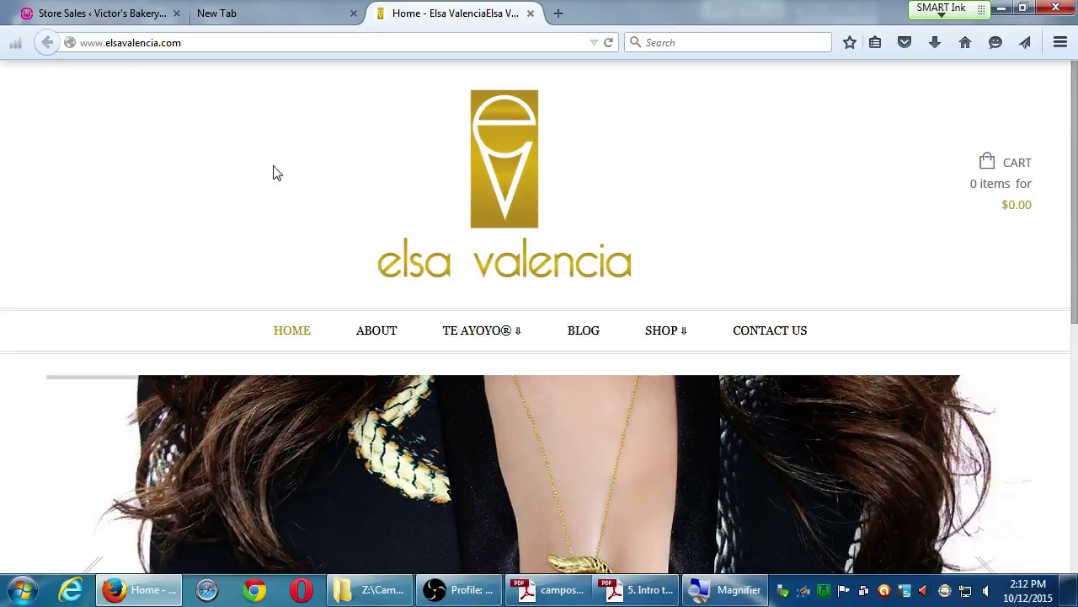
Go to SHOP and view the Snake Diamond Eye Pendant page, priced $2,240.00.
mouse_move(478, 337)
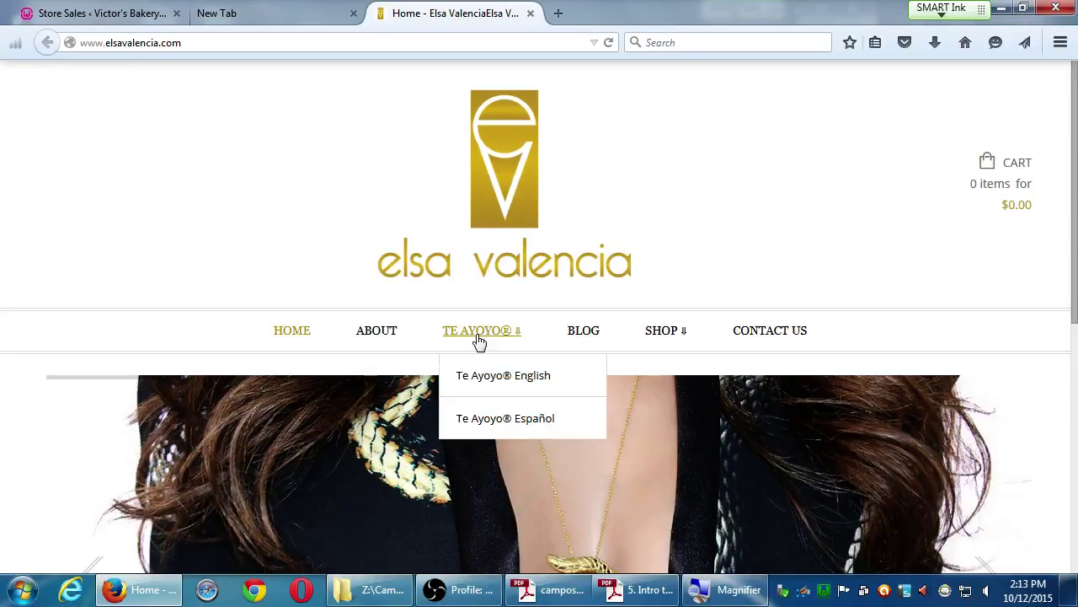
left_click(675, 334)
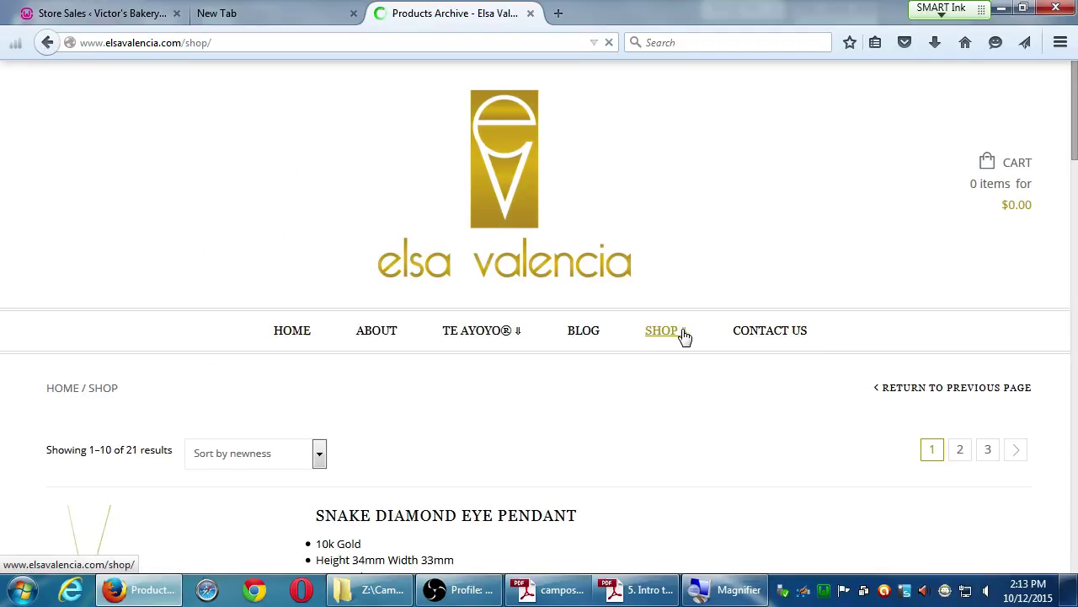
scroll(596, 436, "down", 3)
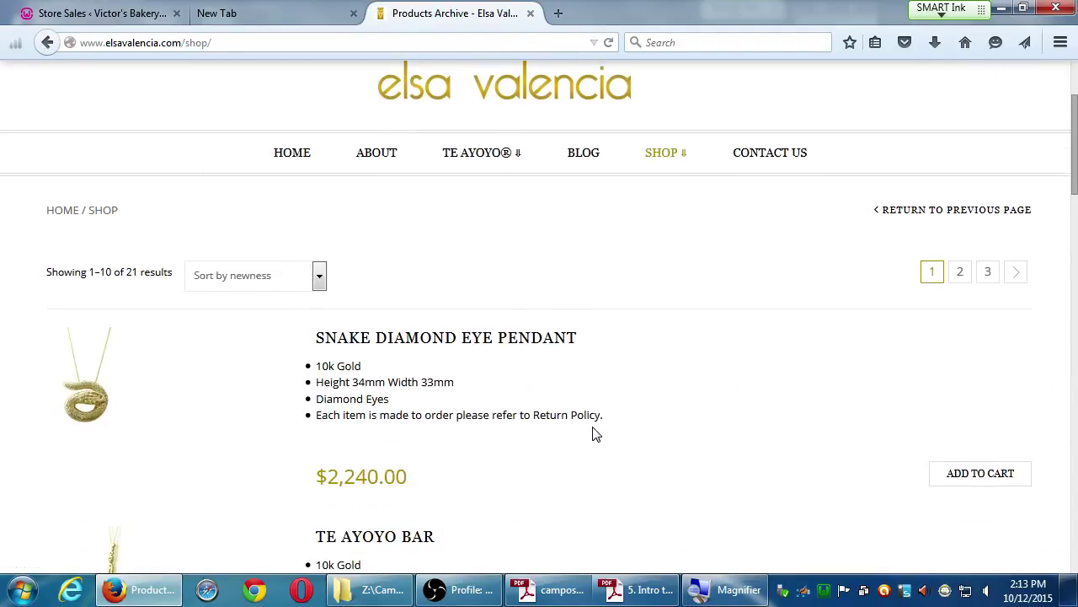
left_click(82, 381)
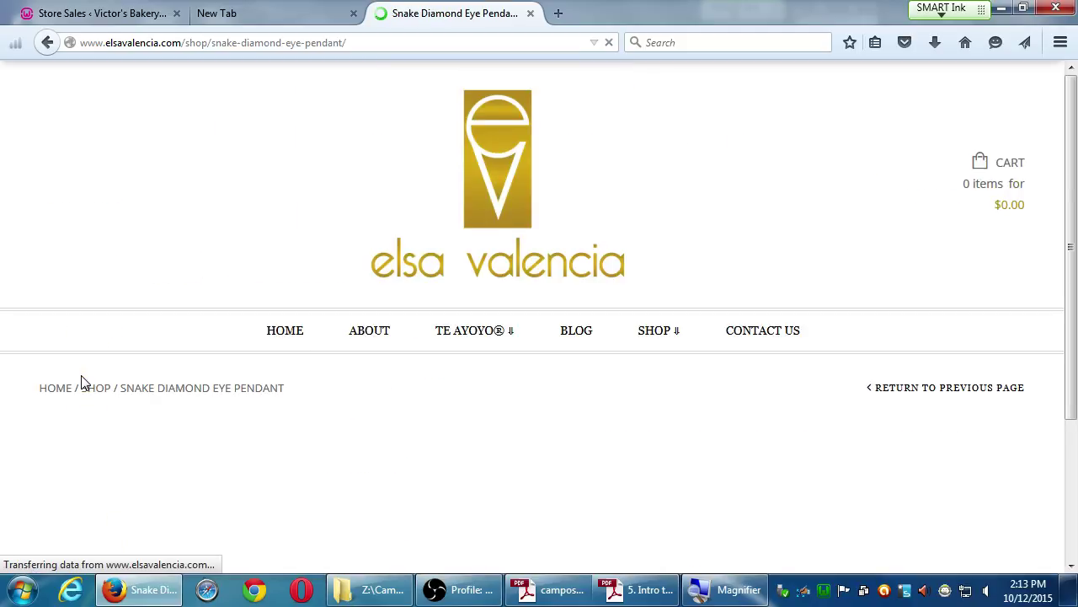
scroll(826, 358, "down", 5)
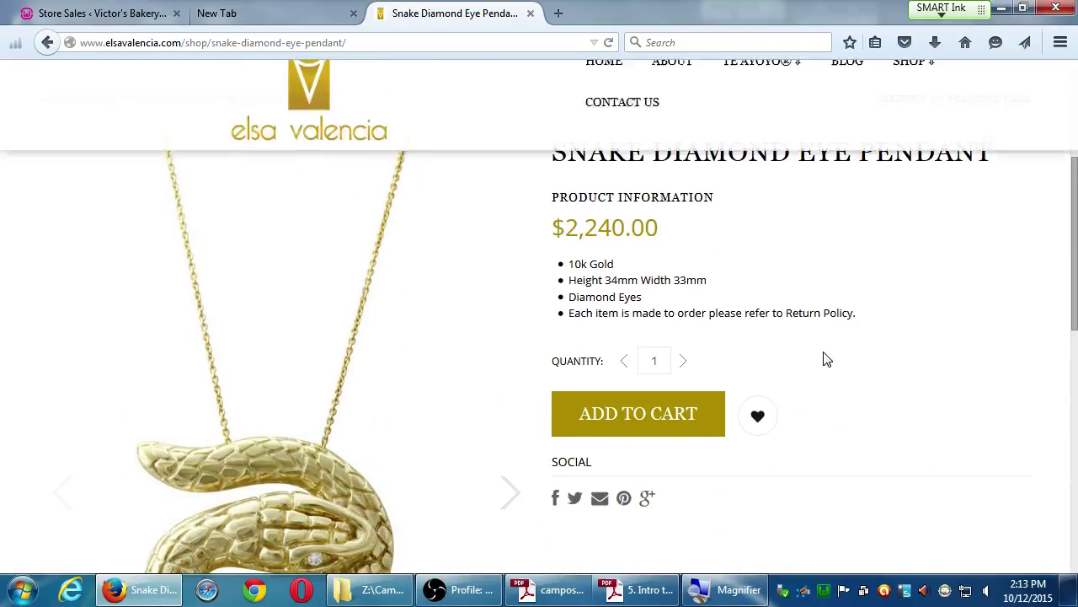
mouse_move(340, 379)
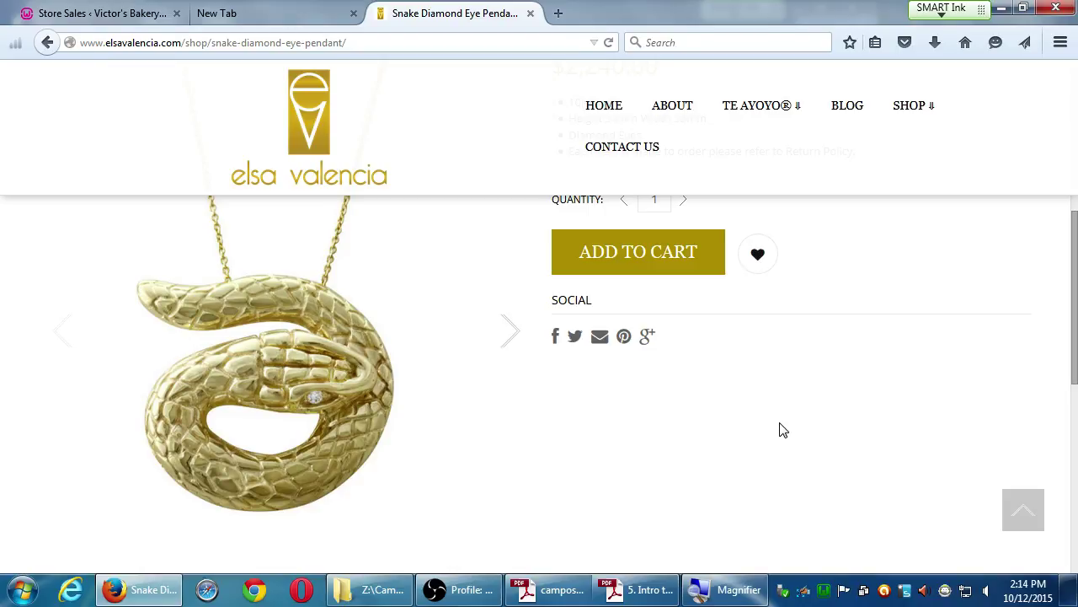
scroll(779, 430, "up", 4)
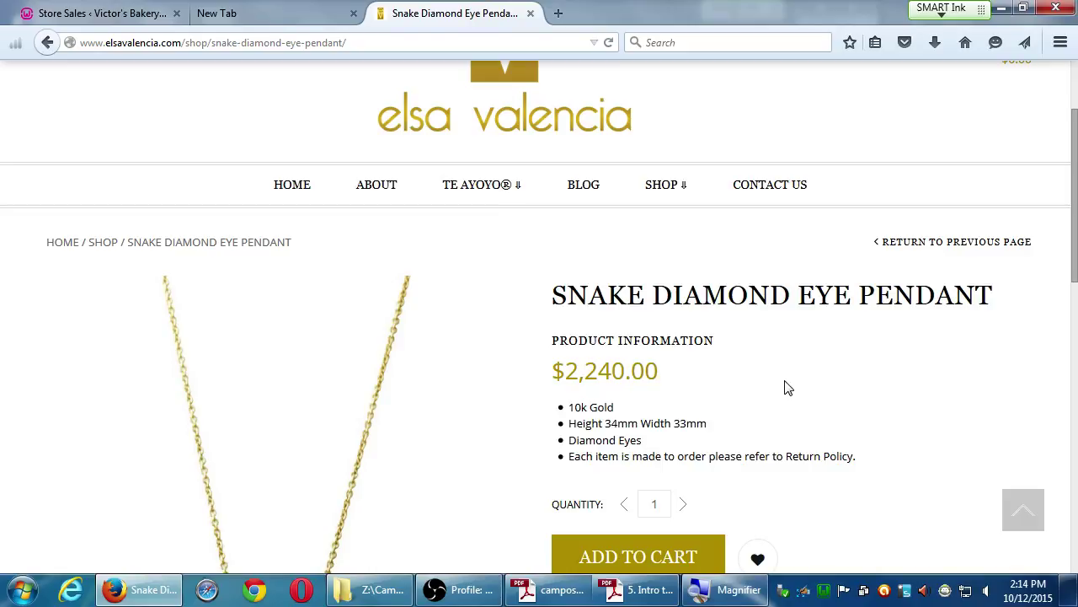
scroll(797, 407, "down", 3)
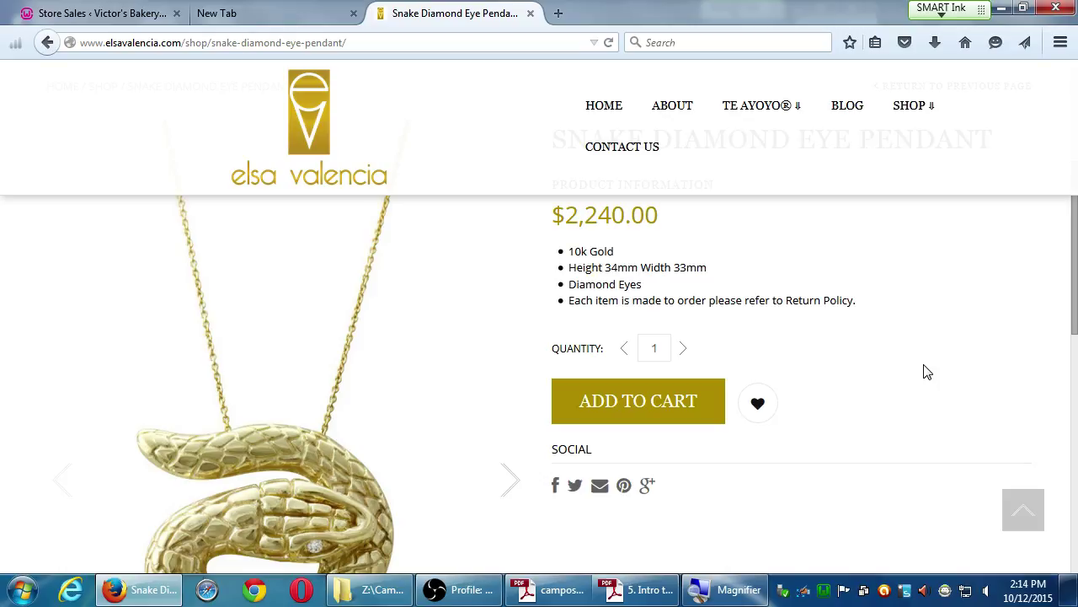
mouse_move(373, 441)
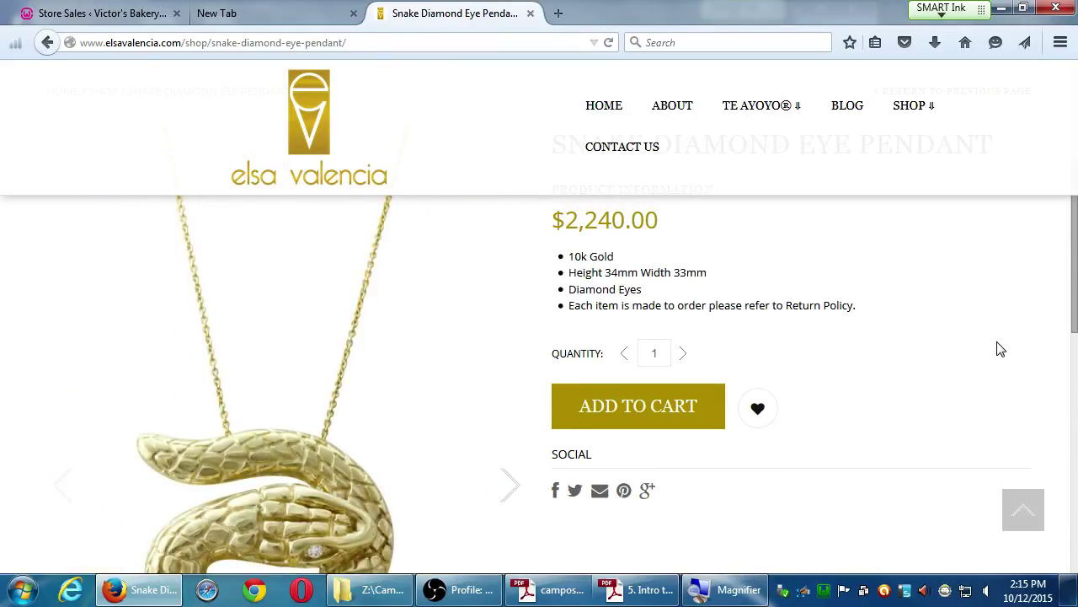
Close the spare empty new tab in Firefox.
left_click(115, 19)
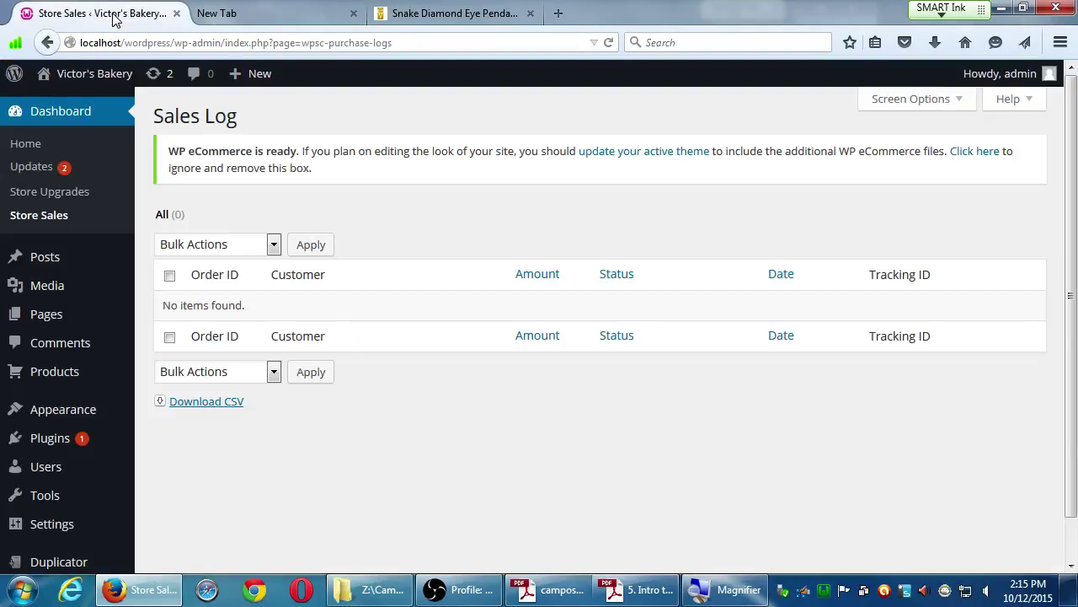
left_click(275, 19)
left_click(353, 15)
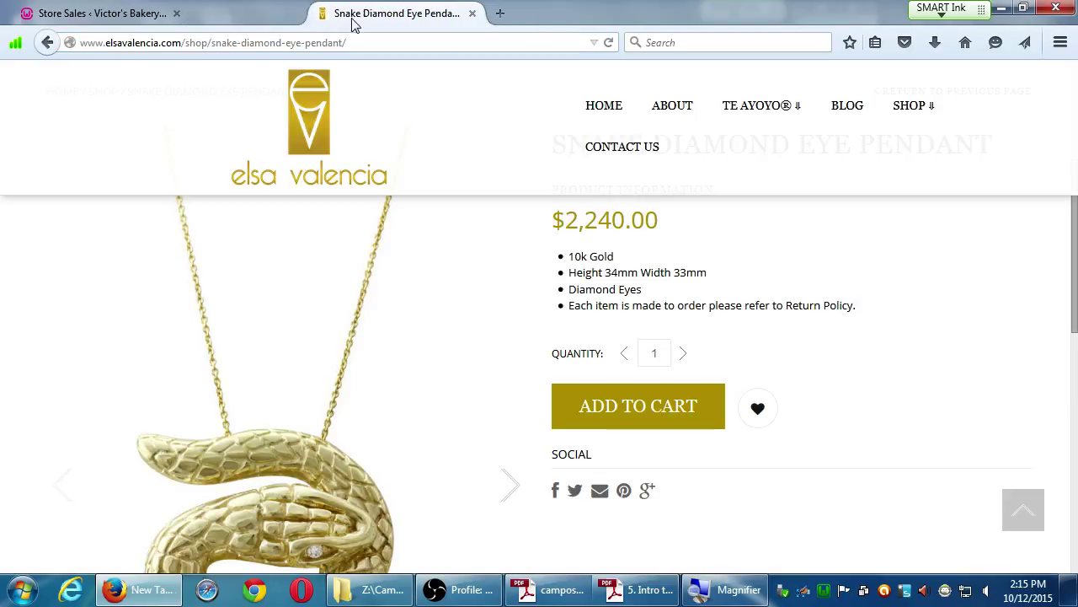
Bring Firefox back in front of the instructions document, showing the Store Sales admin page.
left_click(642, 589)
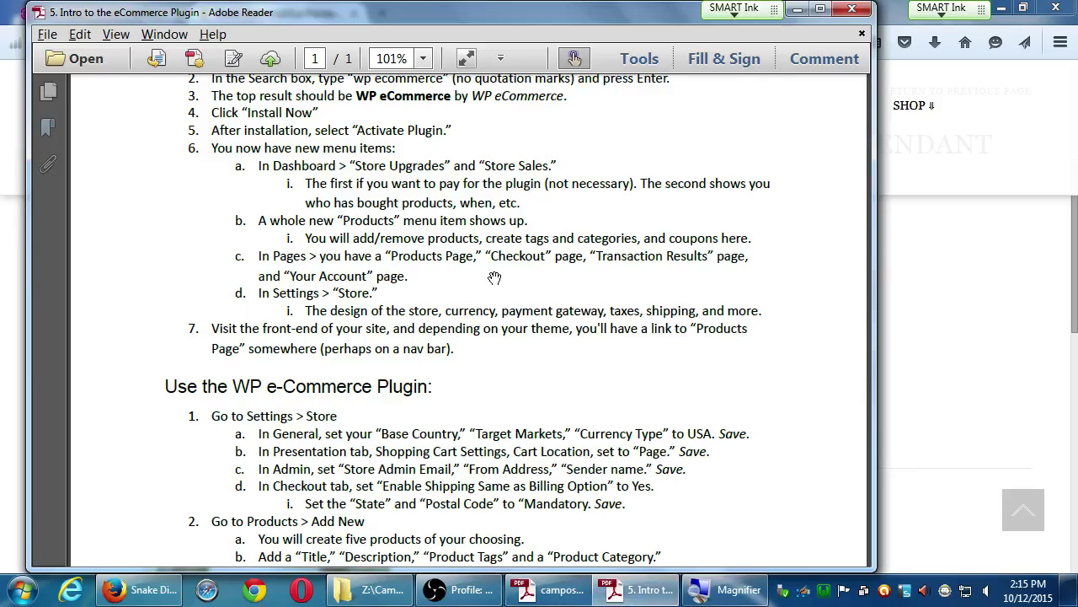
left_click(969, 252)
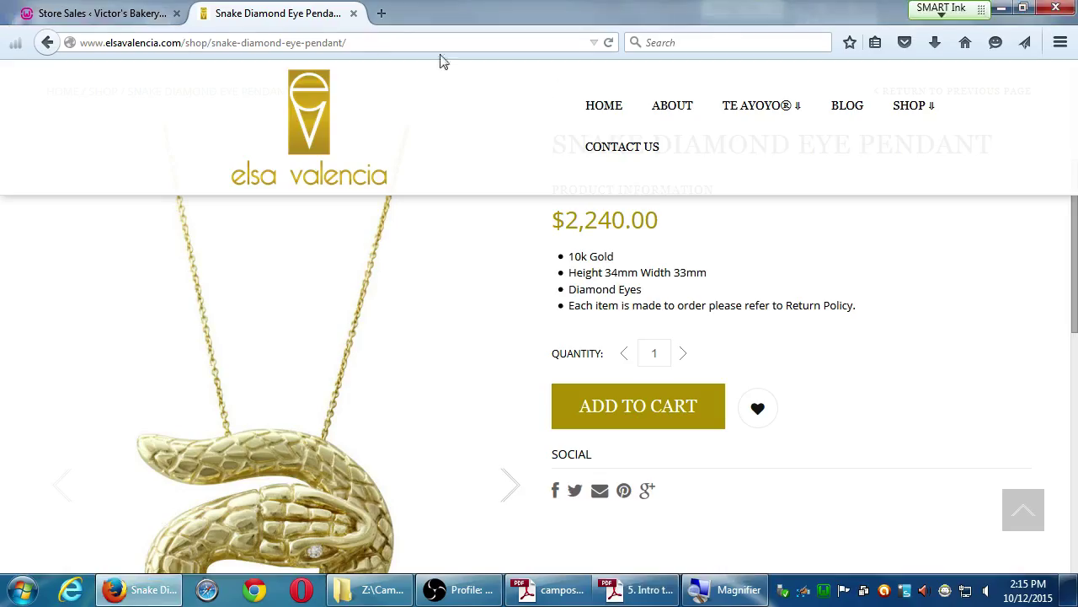
left_click(101, 14)
mouse_move(55, 374)
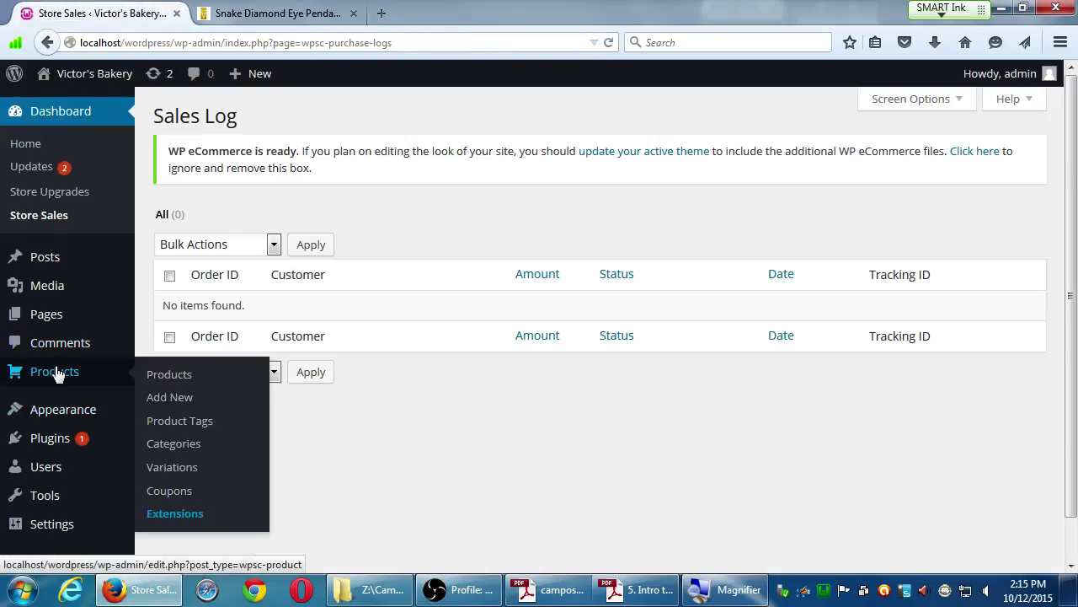
left_click(192, 521)
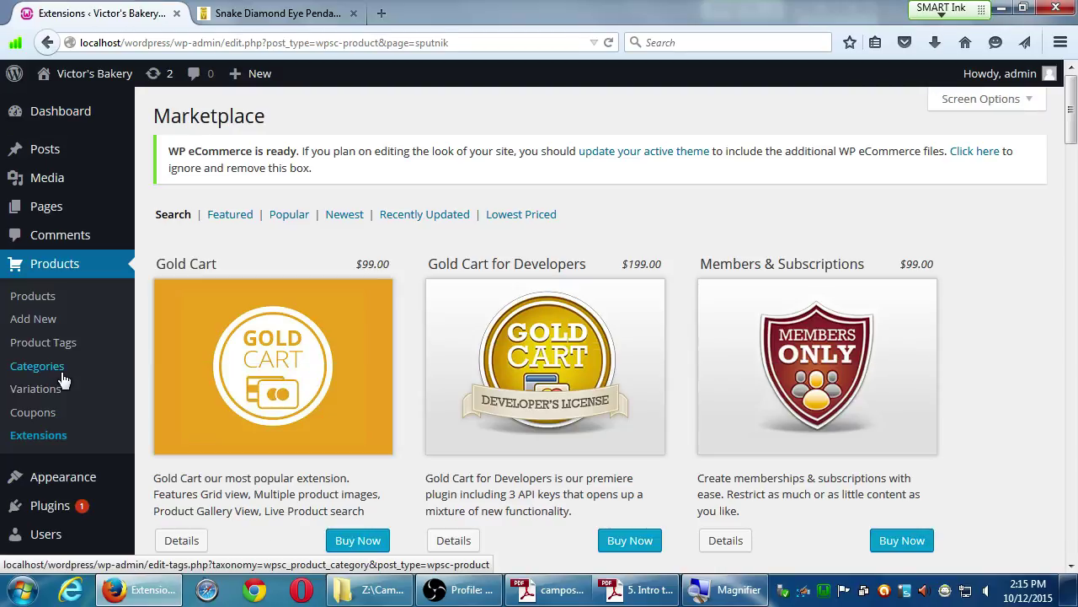
scroll(301, 421, "down", 7)
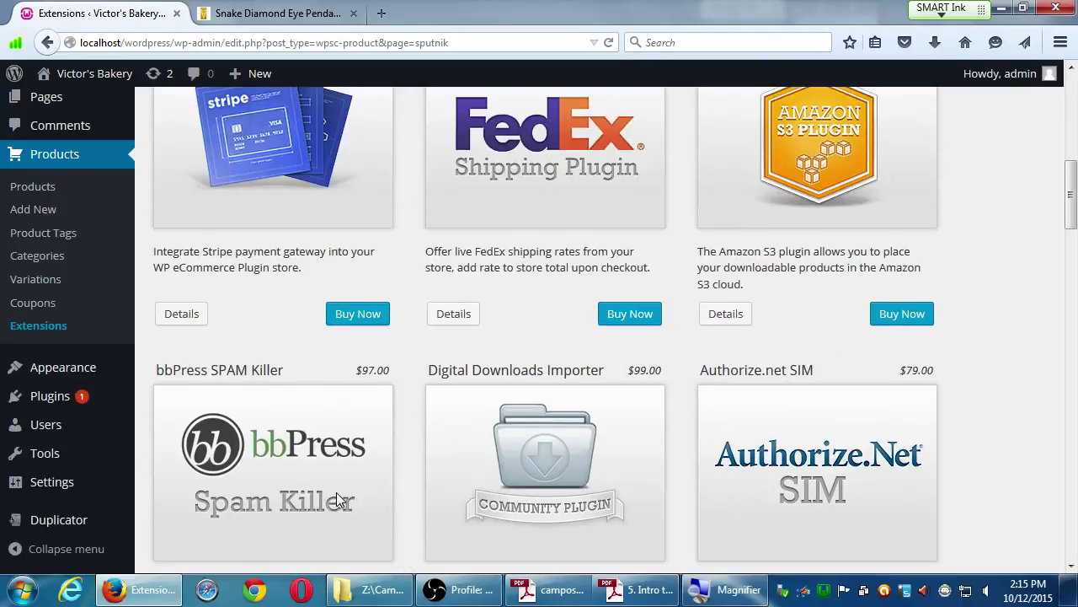
scroll(337, 499, "down", 15)
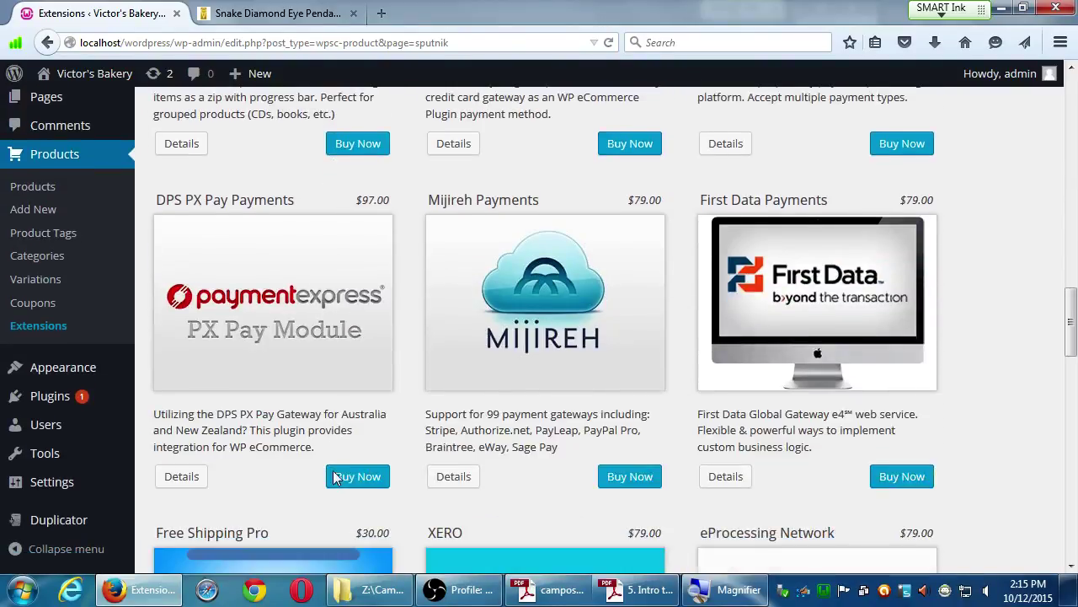
key("alt+Left")
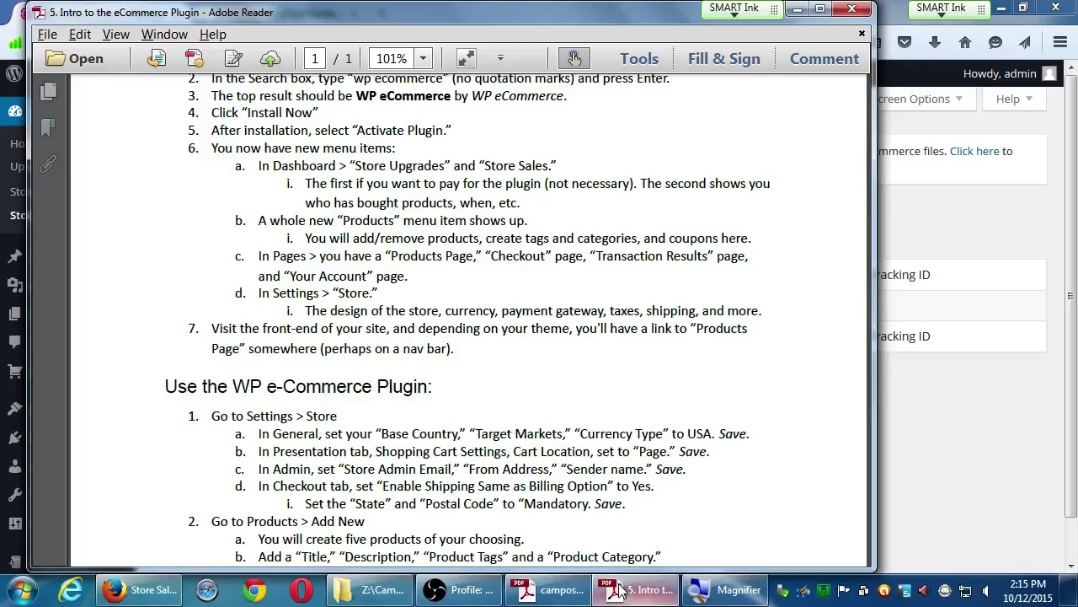
left_click(623, 590)
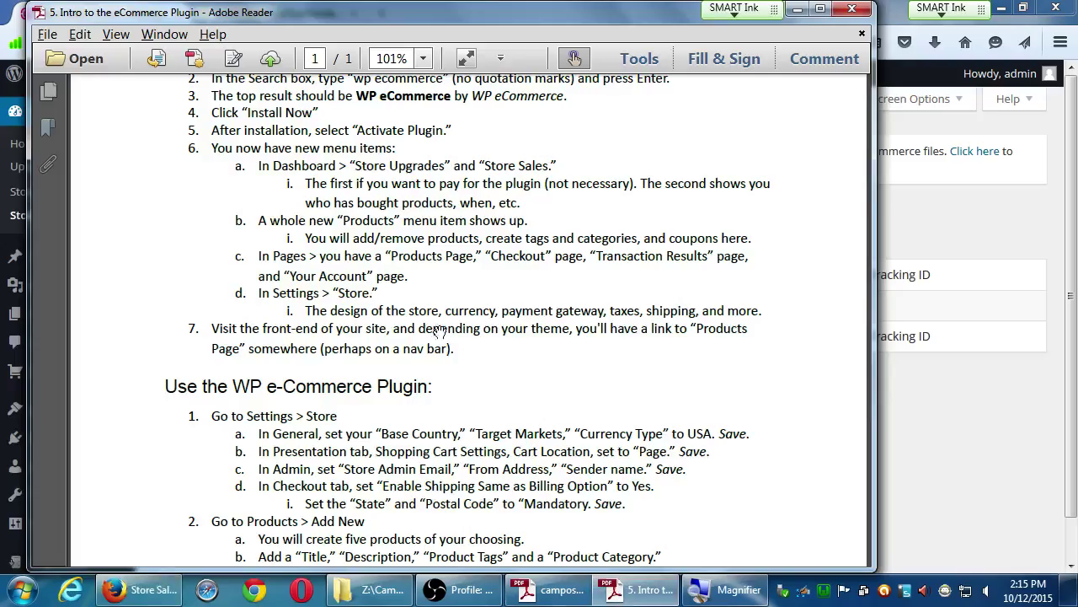
scroll(278, 160, "down", 1)
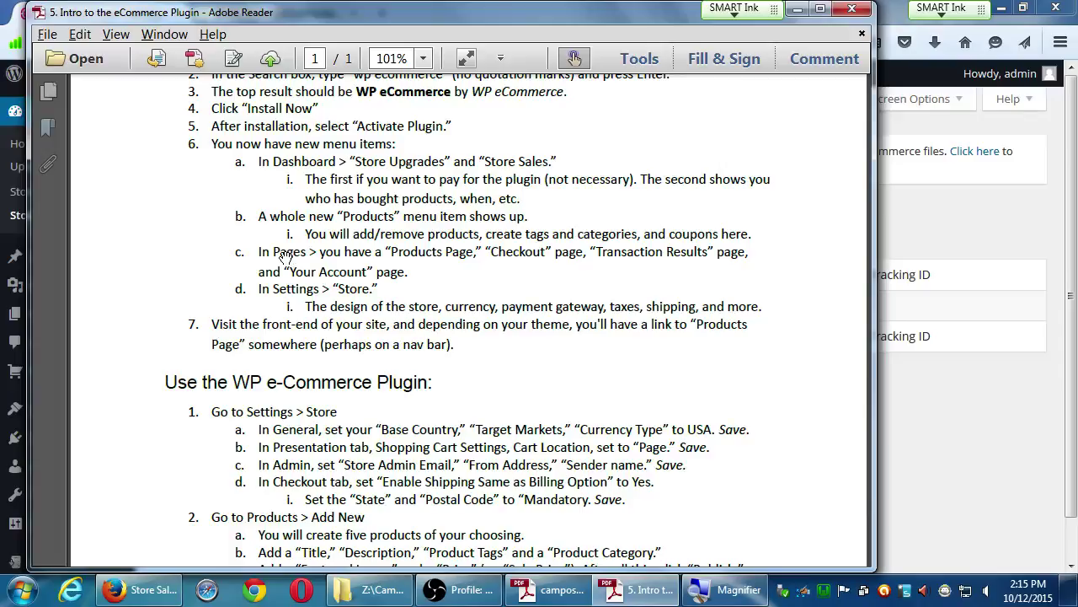
left_click(937, 465)
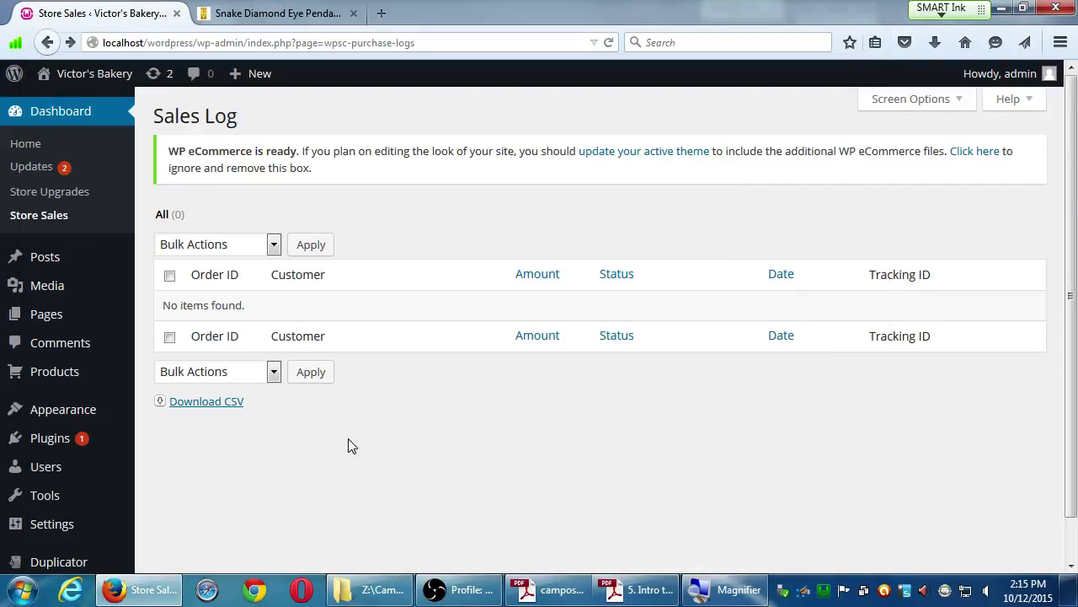
mouse_move(65, 320)
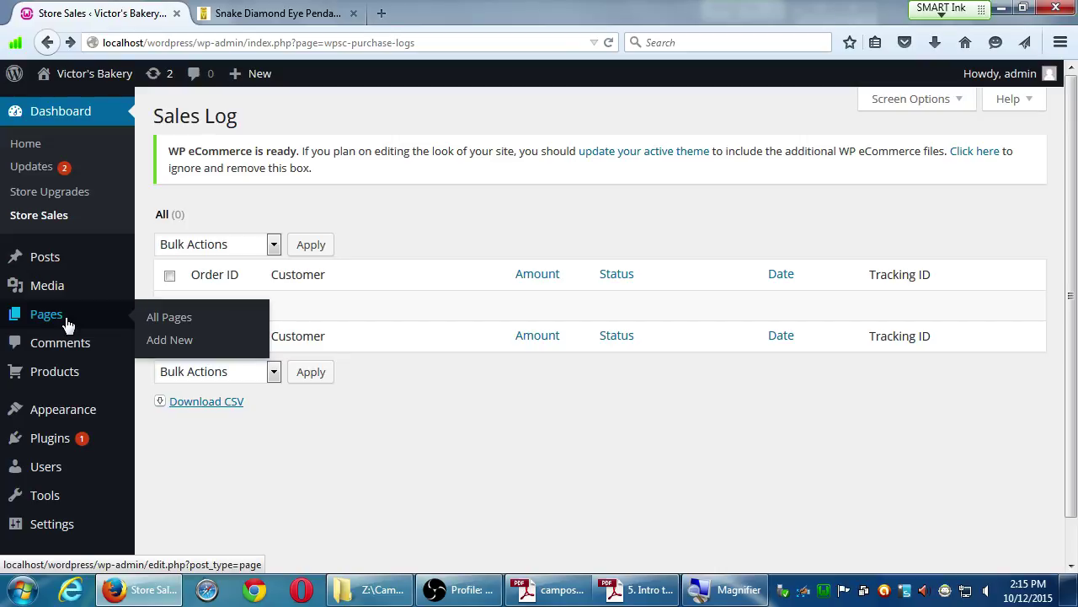
Browse the Pages list, then use Visit Site to open the public Victor's Bakery front page.
left_click(48, 316)
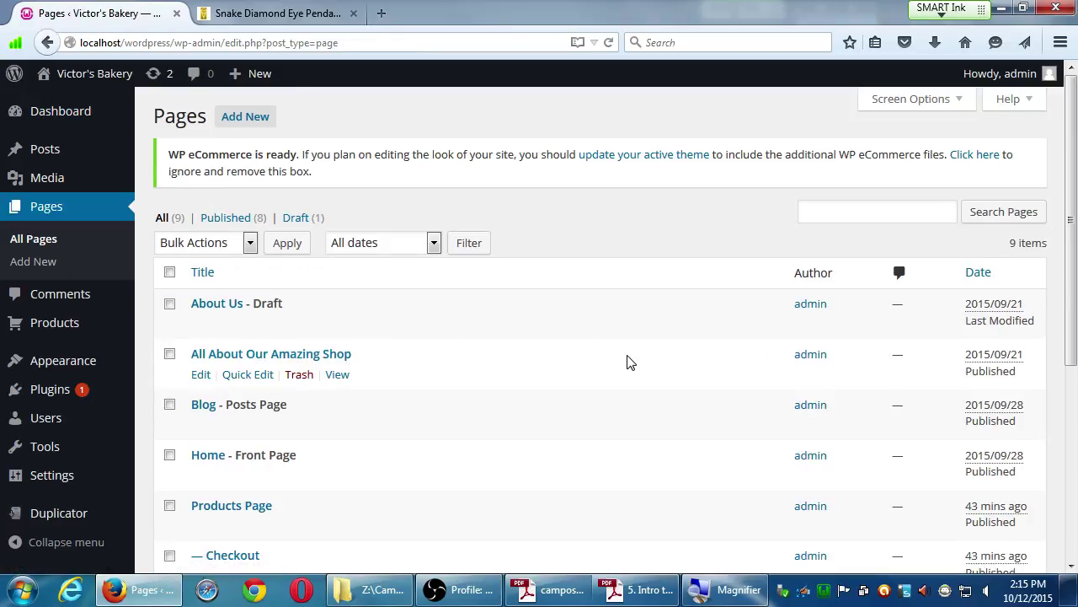
scroll(629, 361, "down", 4)
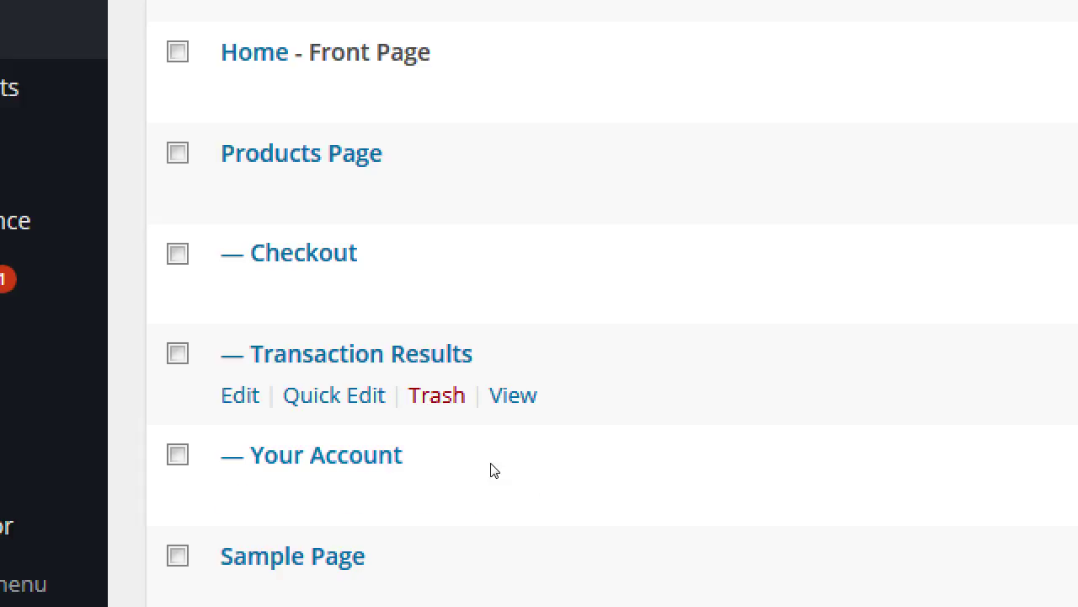
mouse_move(72, 83)
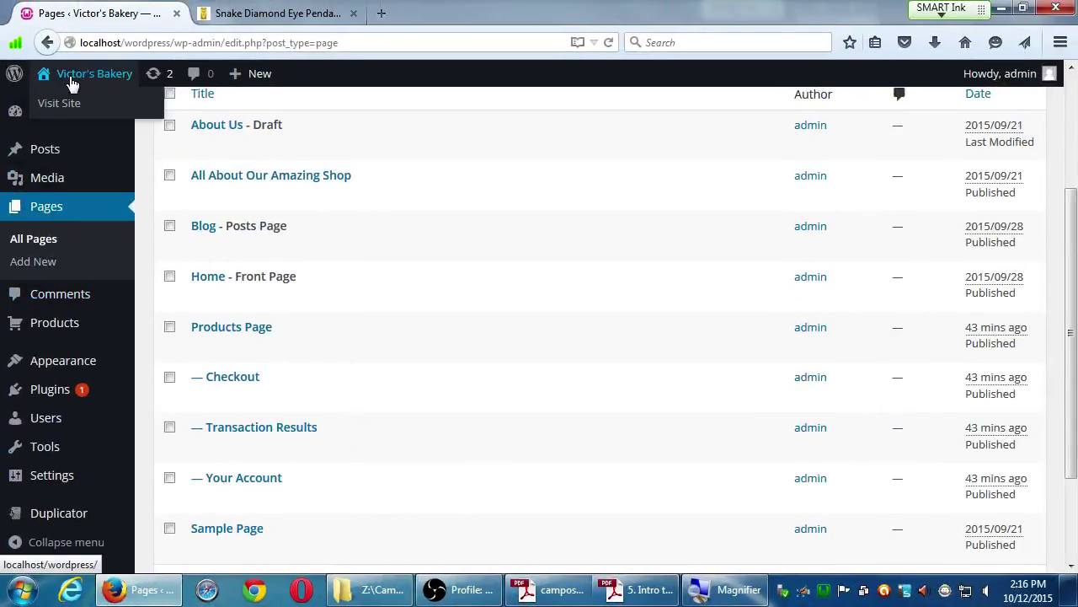
left_click(74, 105)
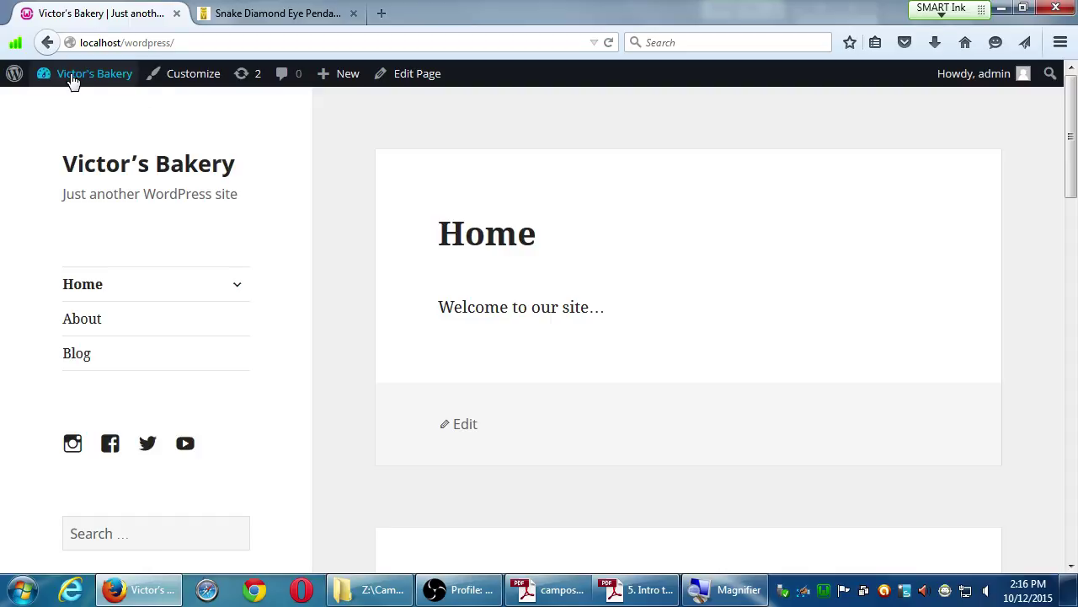
Choose Menus from the Victor's Bakery admin-bar dropdown to edit Main Menu (Primary Menu).
mouse_move(73, 80)
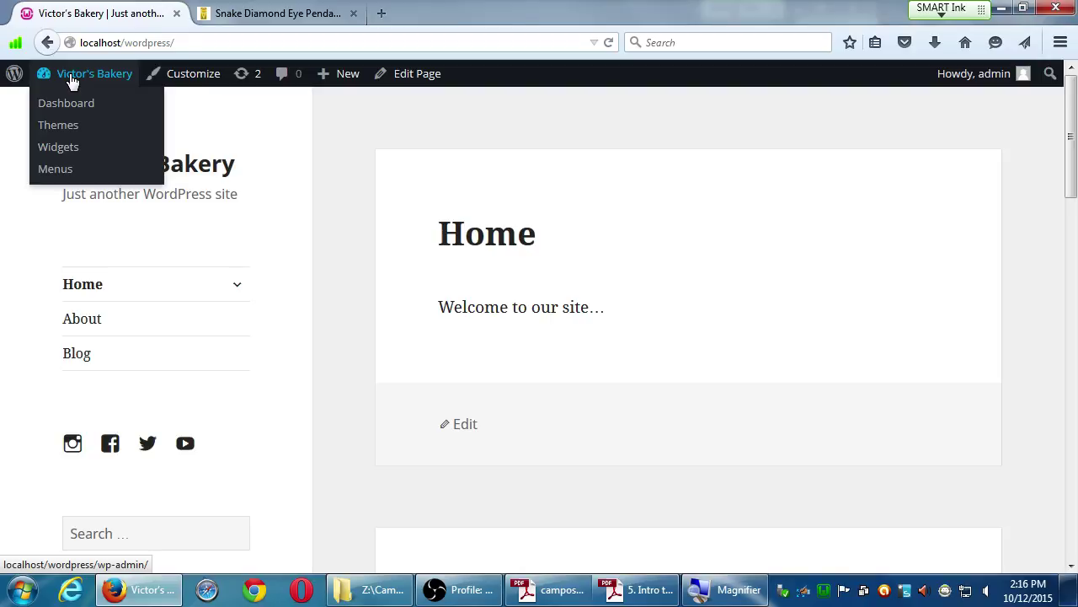
left_click(54, 171)
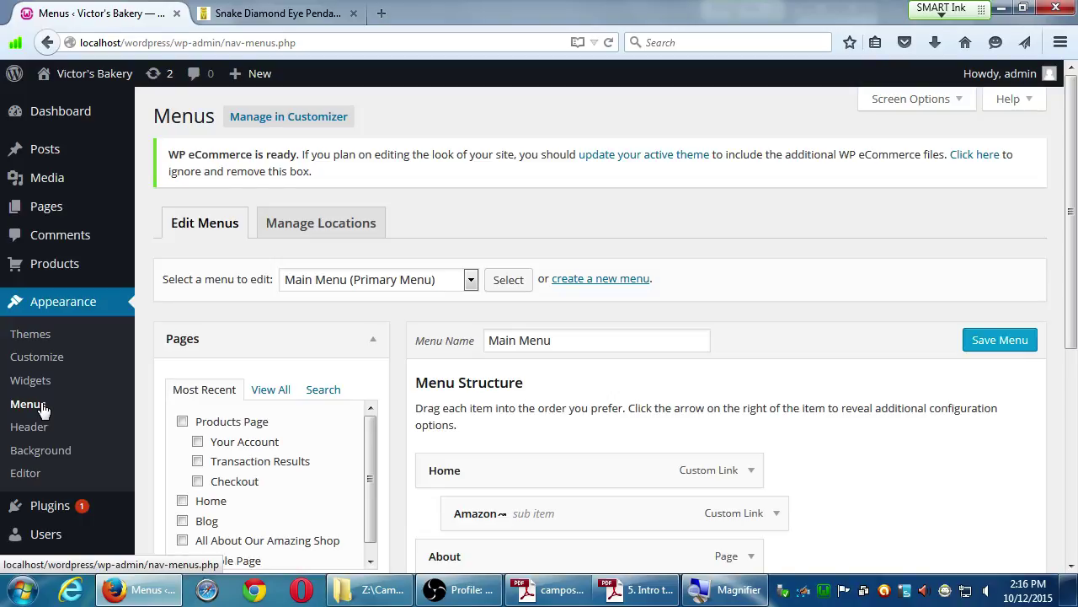
Tick Products Page, Your Account, Transaction Results and Checkout in the Pages box and add them to Main Menu.
scroll(110, 422, "down", 3)
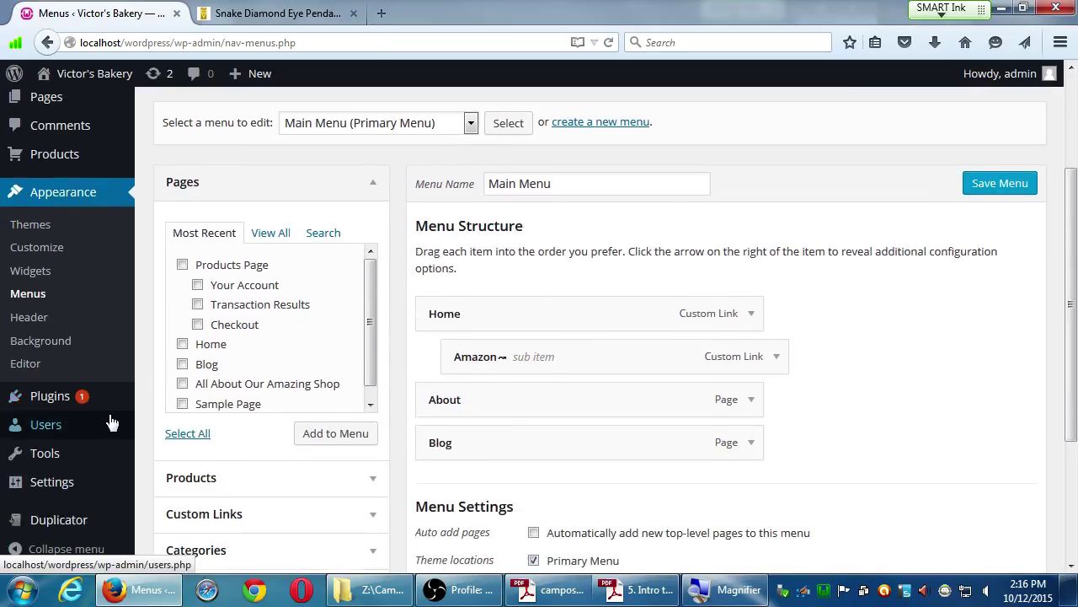
left_click(182, 265)
left_click(198, 285)
left_click(197, 304)
left_click(198, 324)
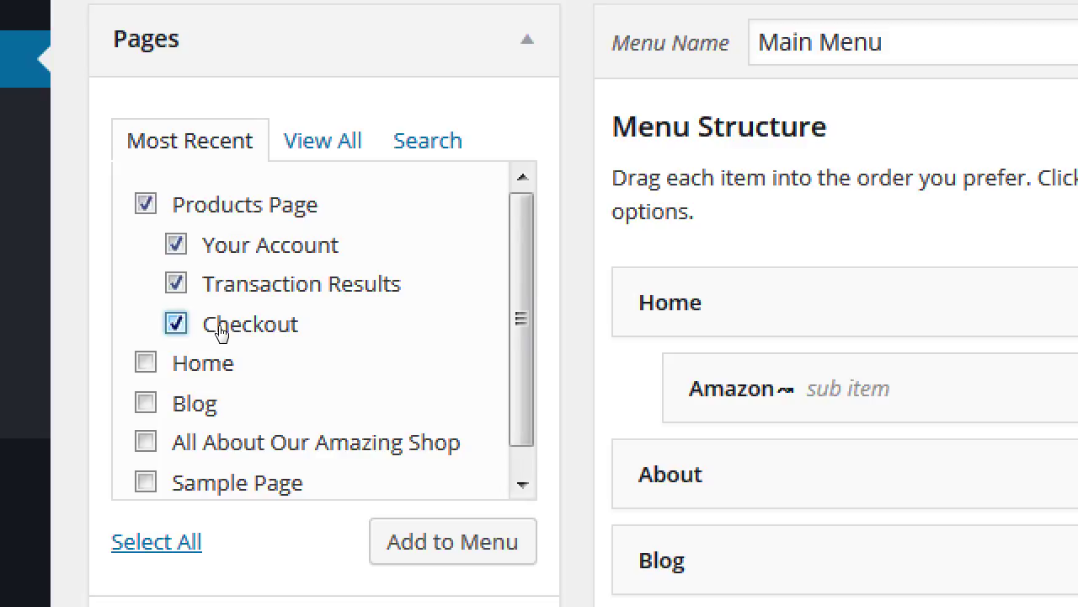
key("Return")
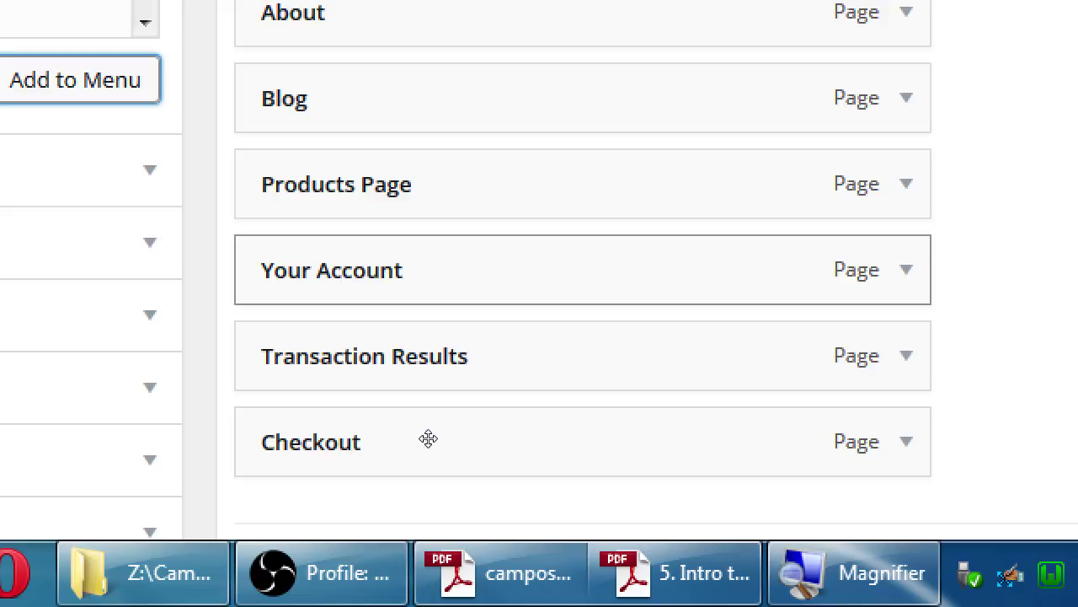
Drag Your Account, Transaction Results and Checkout right to sit one level under Products Page.
left_click_drag(430, 438, 467, 453)
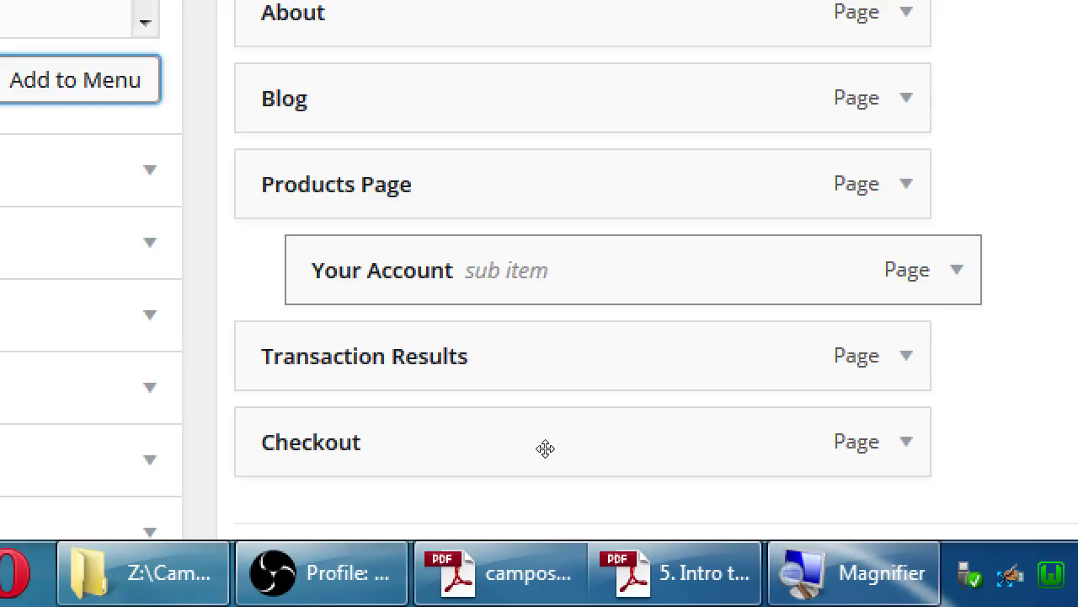
left_click_drag(430, 483, 452, 489)
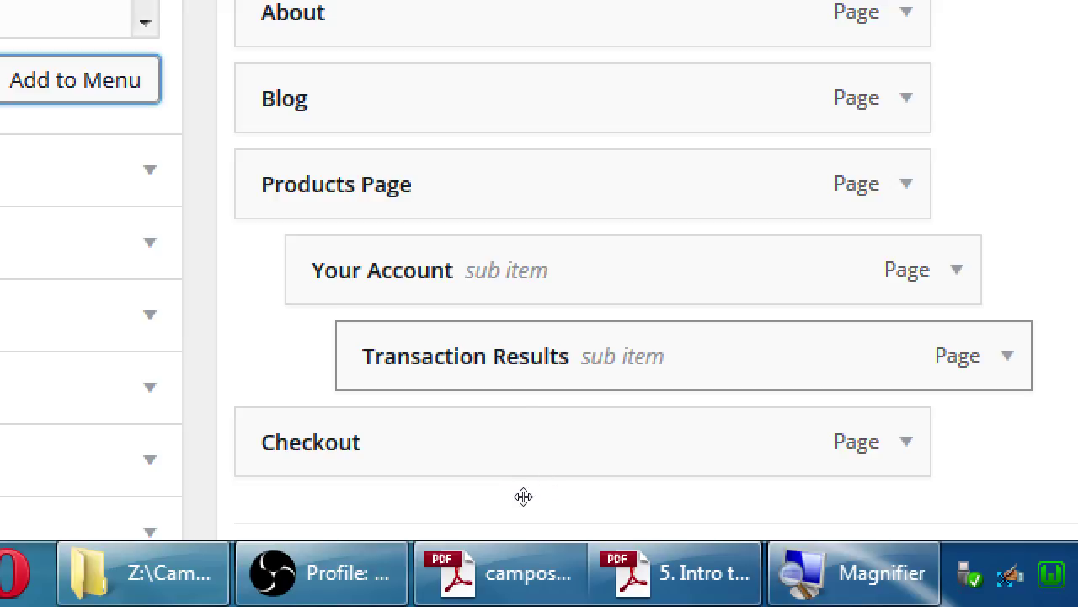
left_click_drag(534, 483, 524, 511)
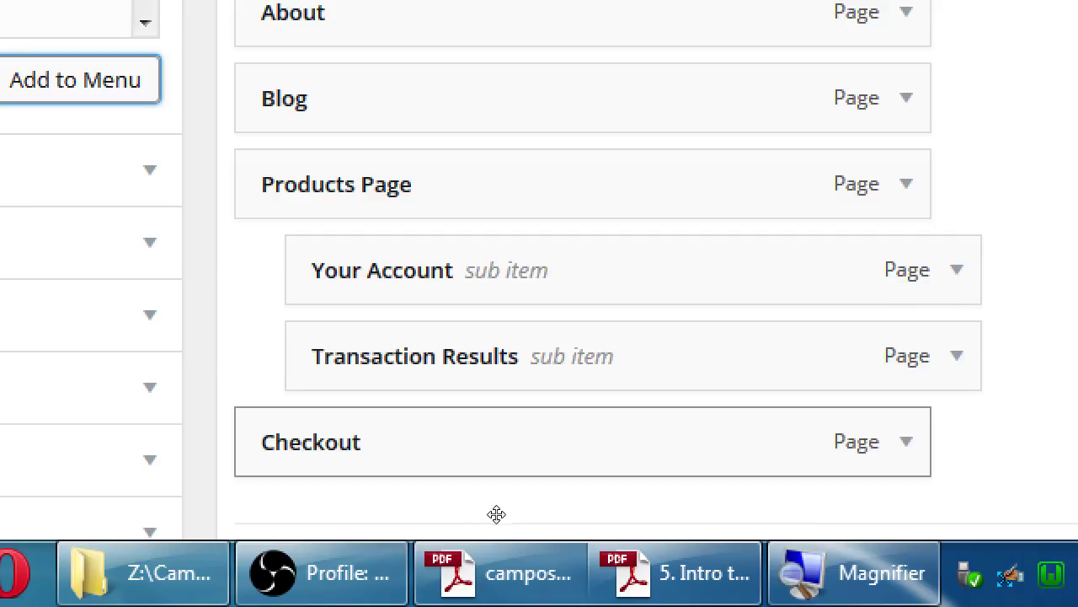
left_click_drag(430, 525, 460, 482)
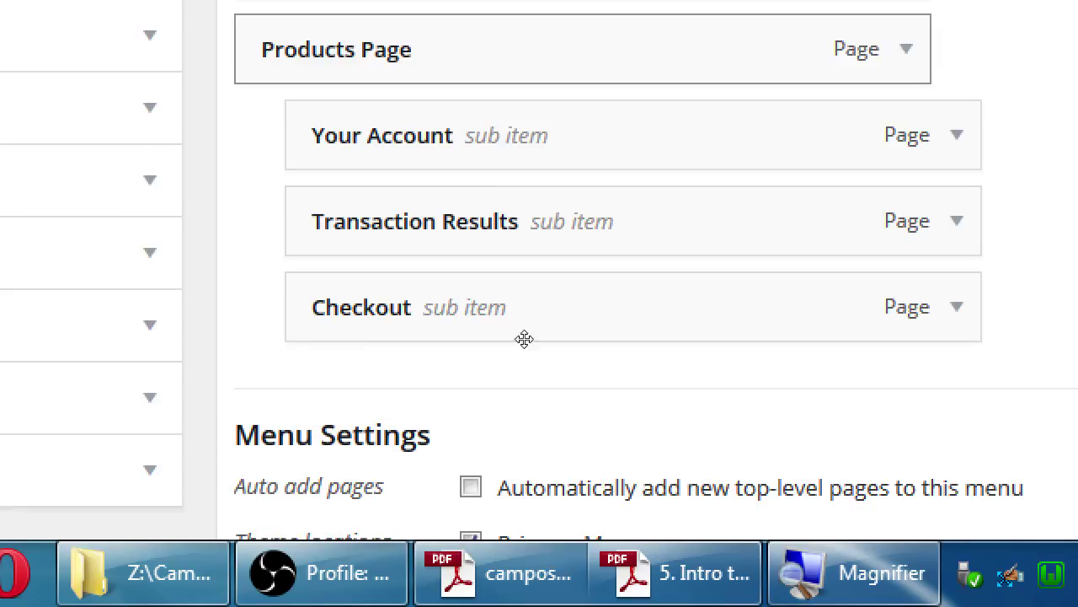
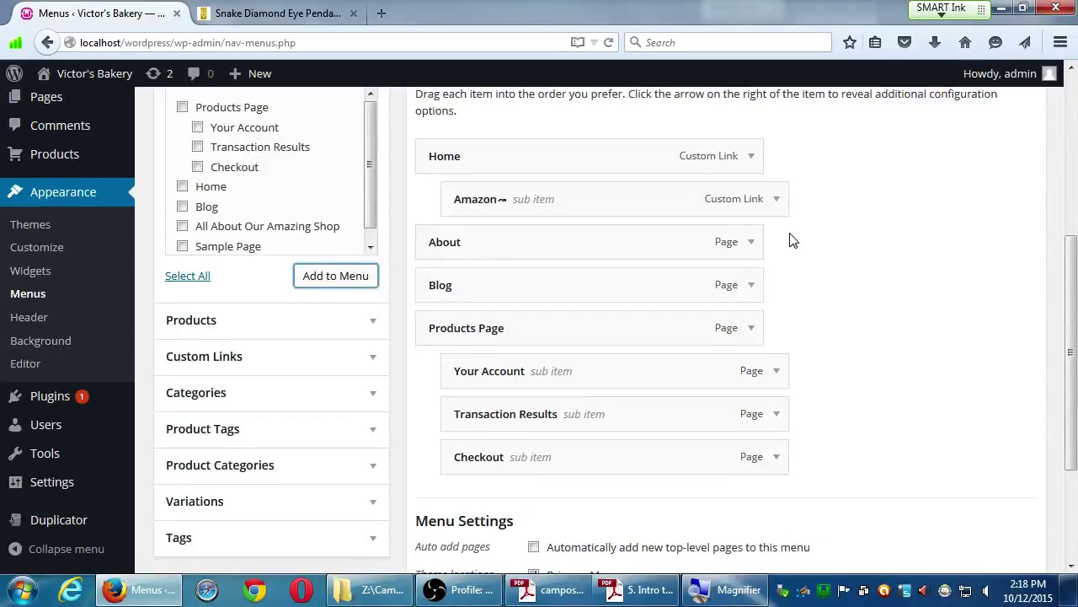
Save the Main Menu with Products Page and its three sub-pages.
scroll(831, 366, "up", 4)
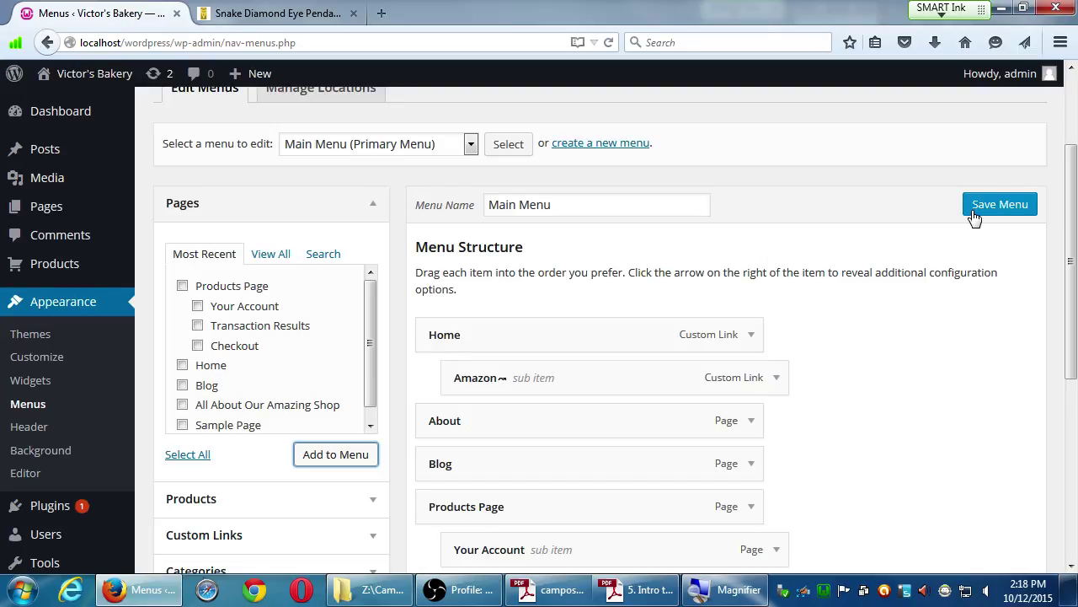
left_click(975, 218)
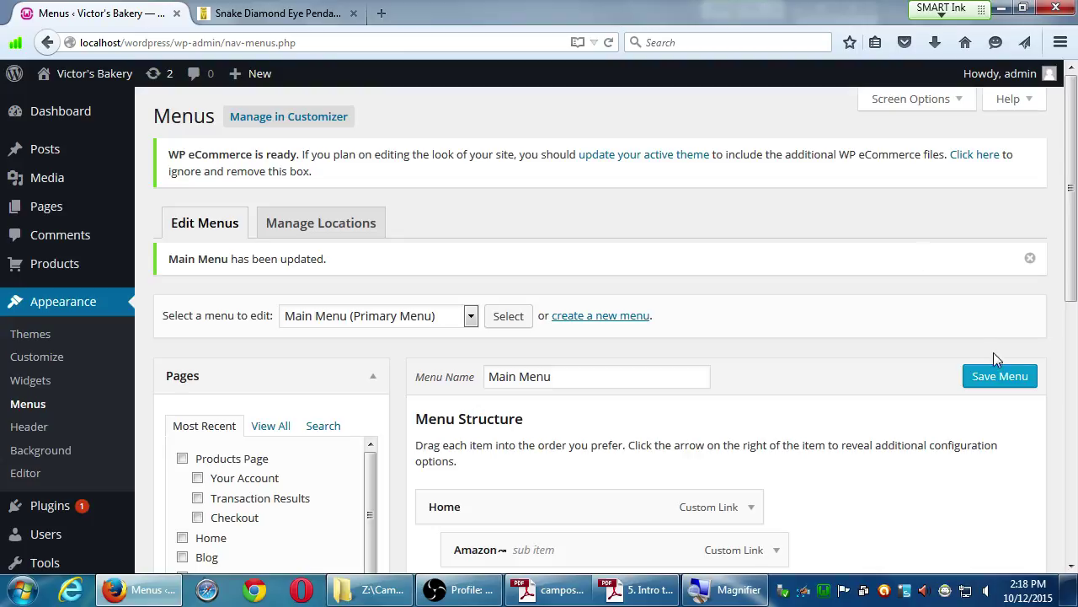
Visit the live bakery site and open the Products Page, which shows no products.
mouse_move(98, 88)
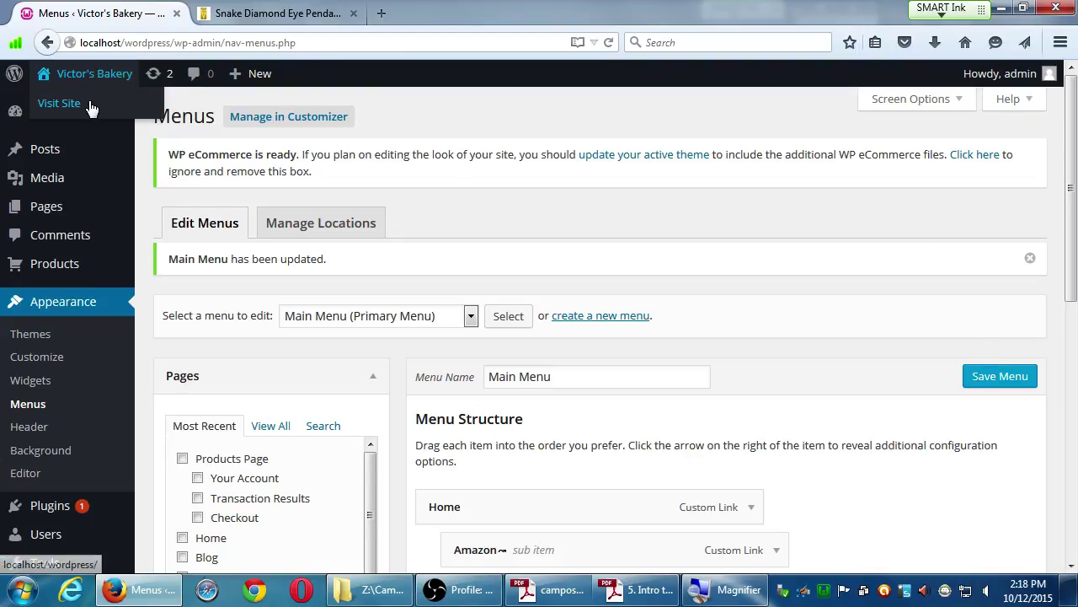
left_click(90, 106)
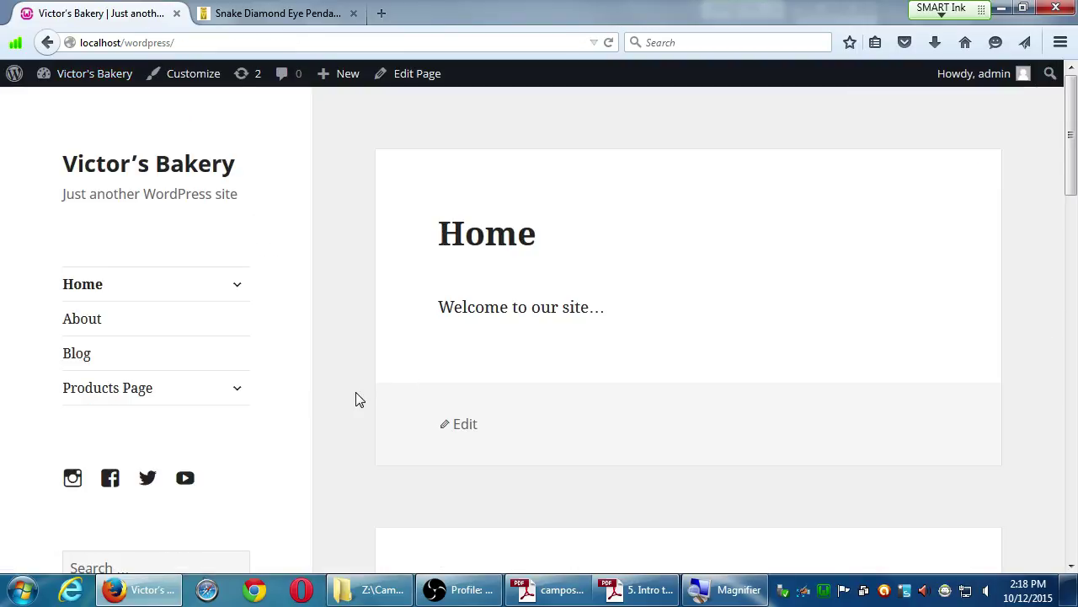
left_click(238, 392)
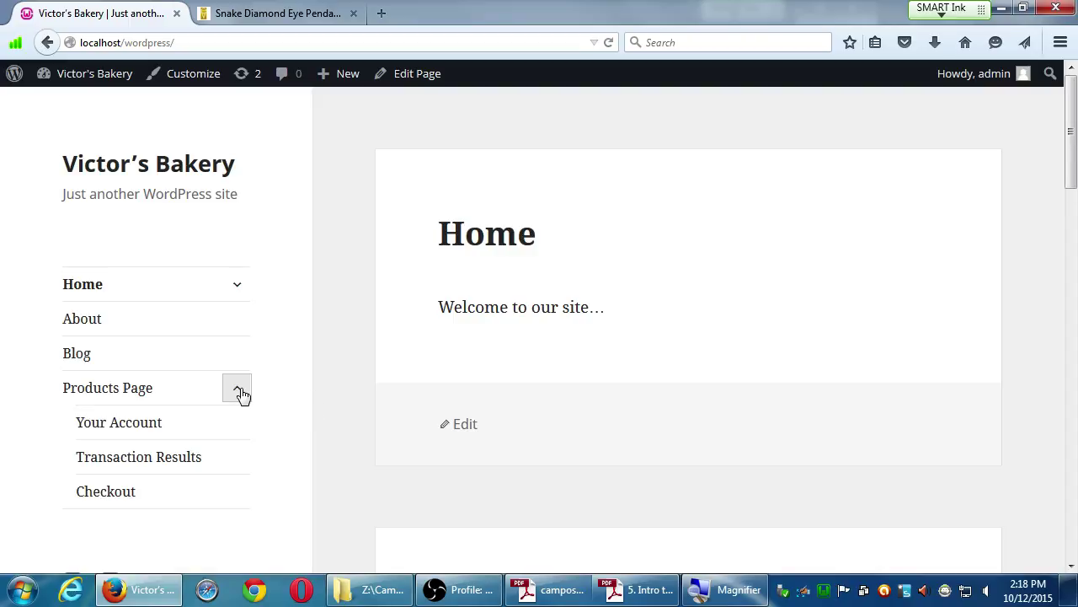
scroll(240, 394, "down", 1)
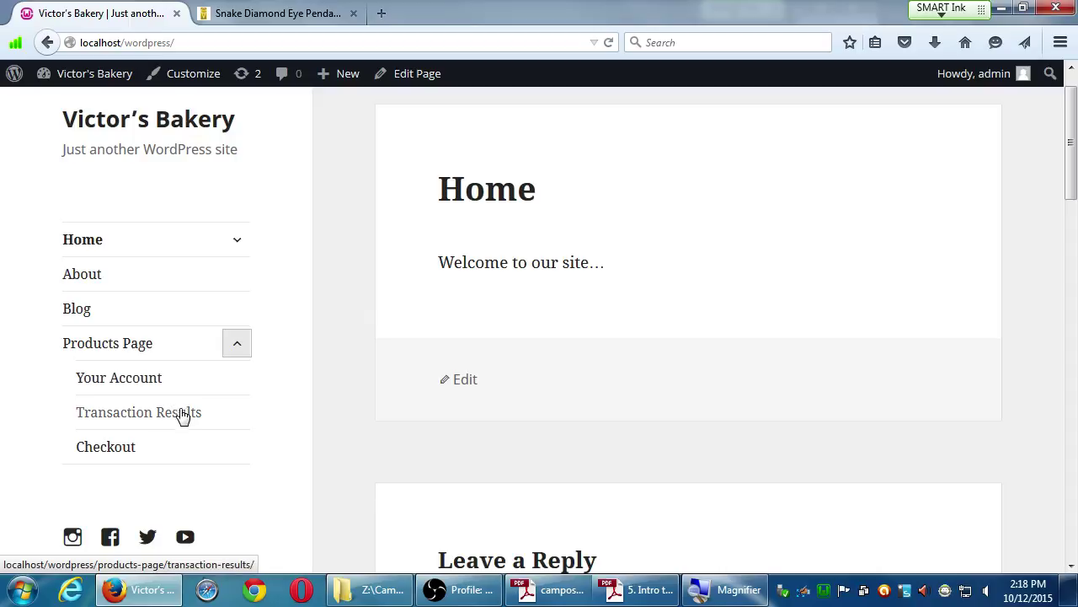
left_click(110, 352)
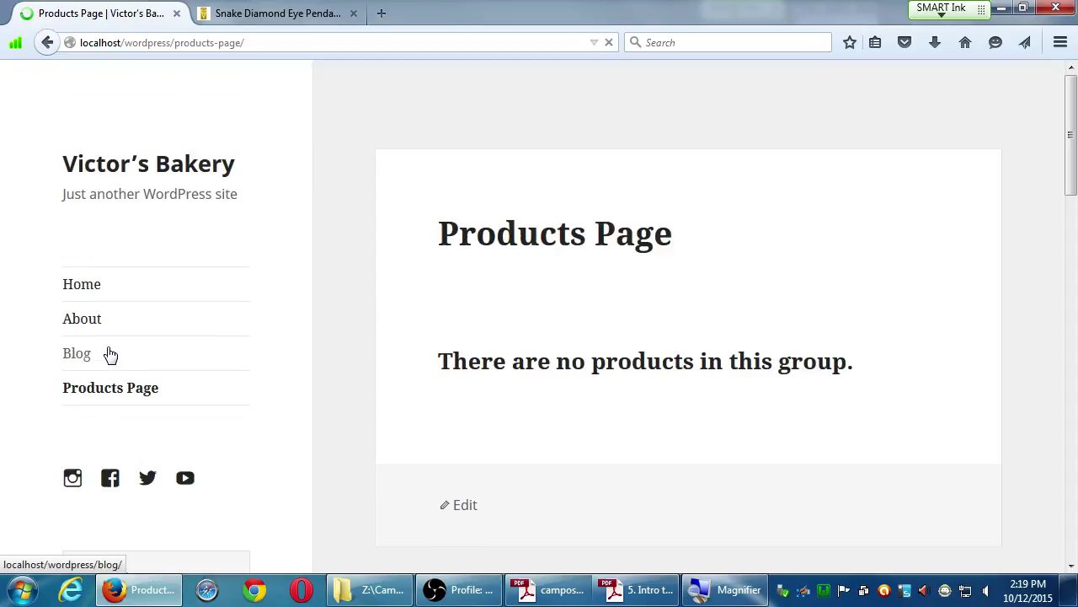
left_click_drag(542, 354, 738, 361)
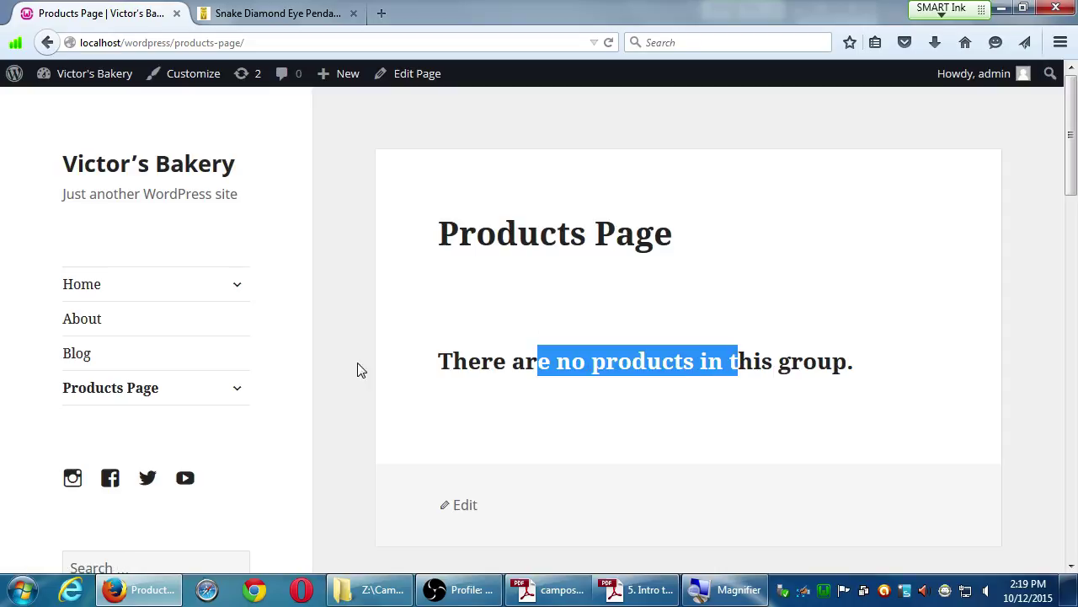
Check the Your Account, Transaction Results and Checkout pages, then return to Products Page.
left_click(236, 391)
left_click(143, 428)
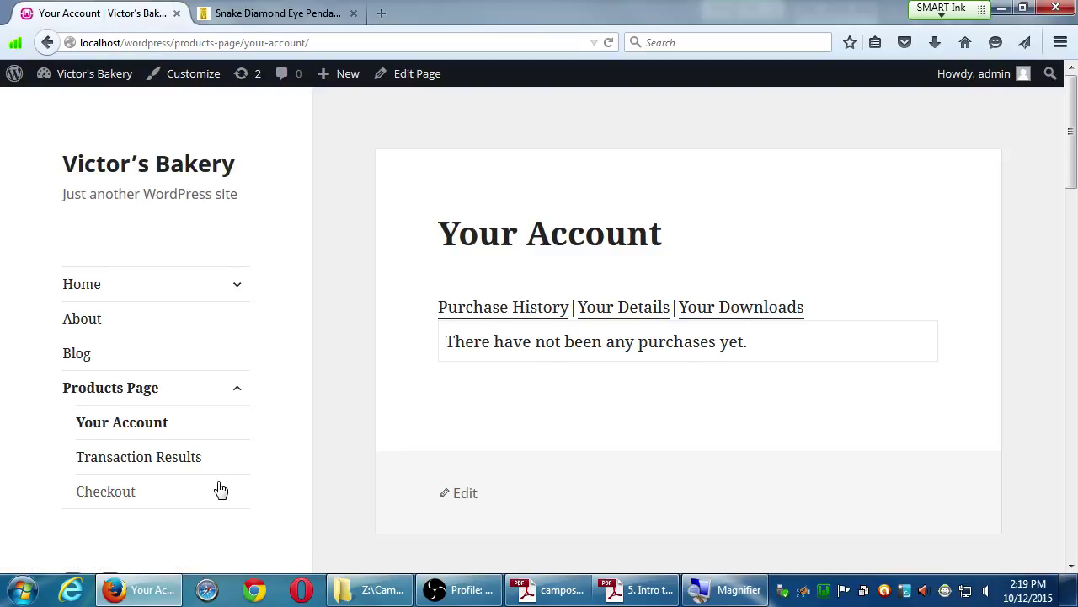
left_click(190, 471)
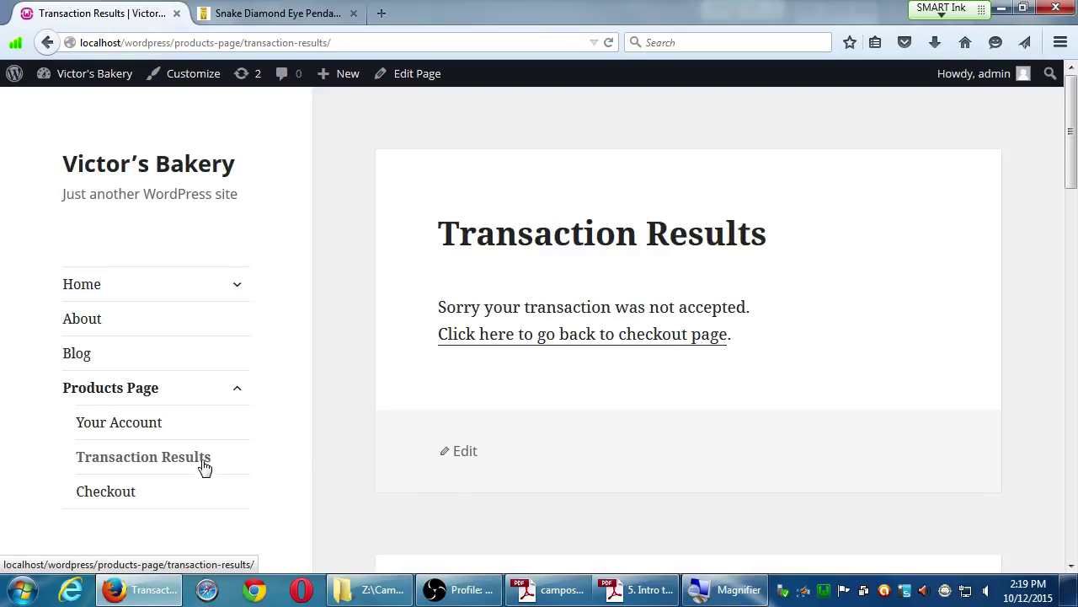
left_click(135, 493)
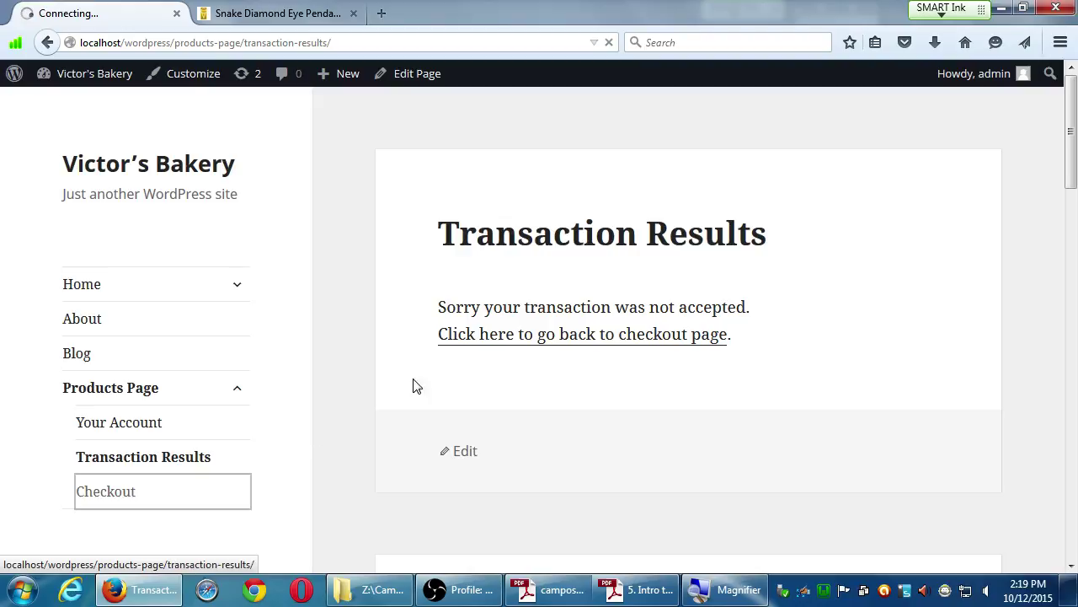
left_click(137, 388)
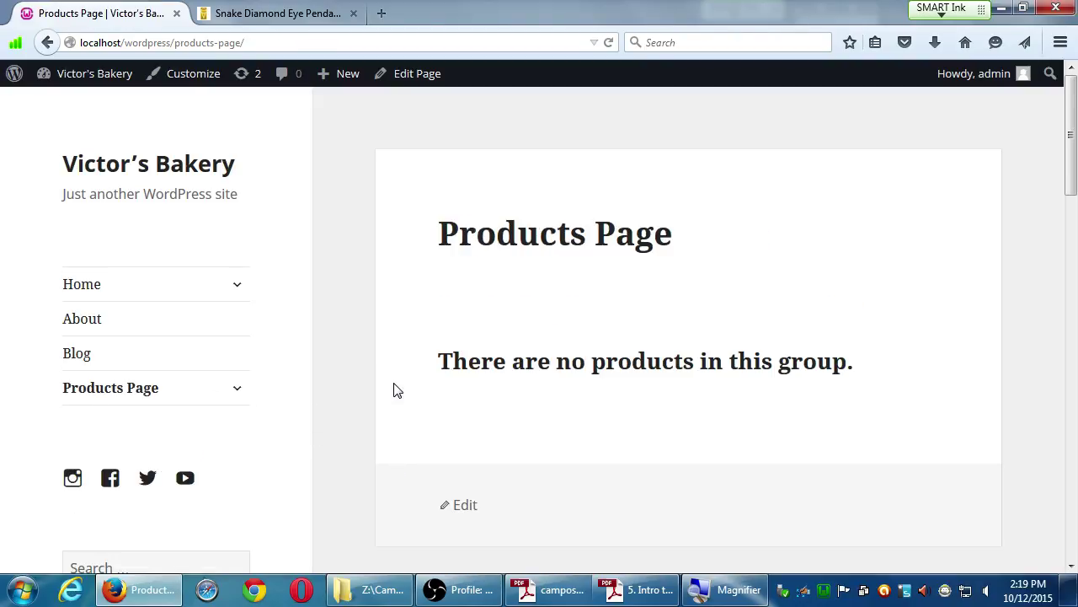
scroll(388, 386, "down", 1)
left_click(242, 352)
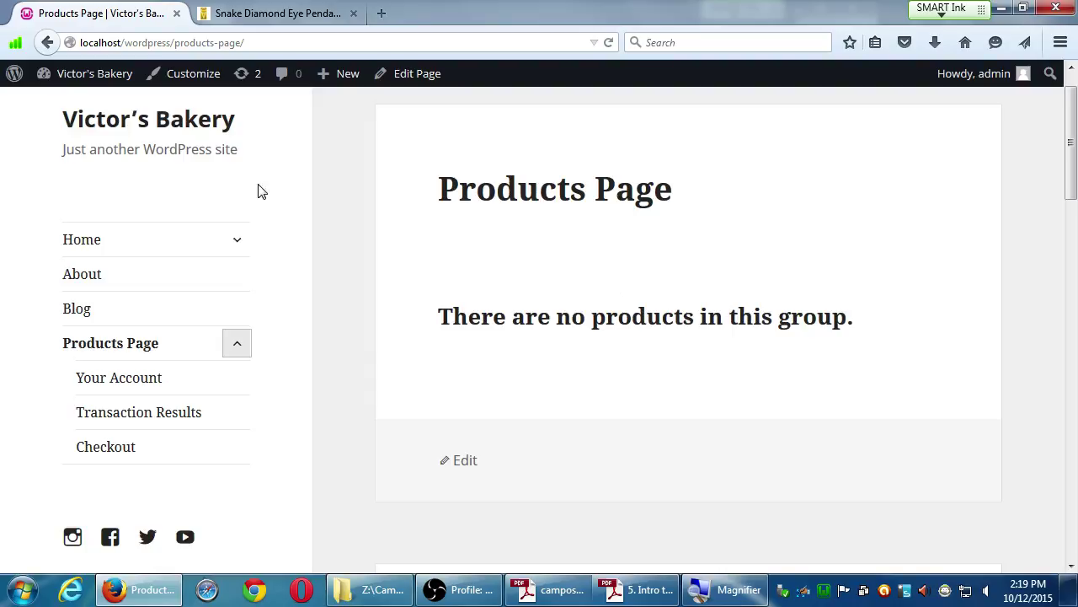
Open Your Account from the Products Page submenu on the live site.
mouse_move(91, 80)
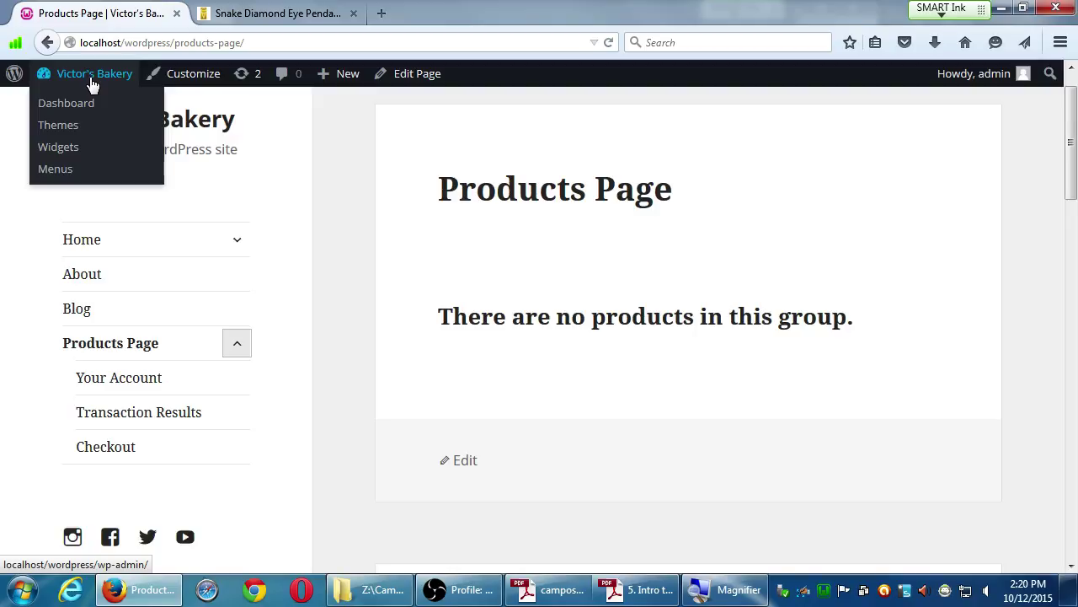
left_click(335, 157)
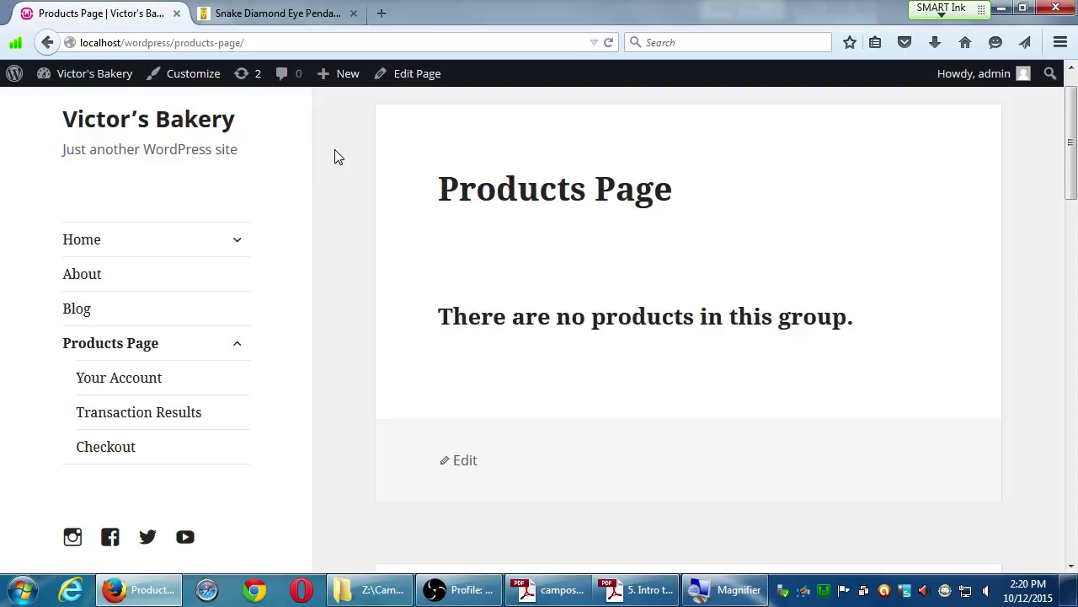
left_click(144, 378)
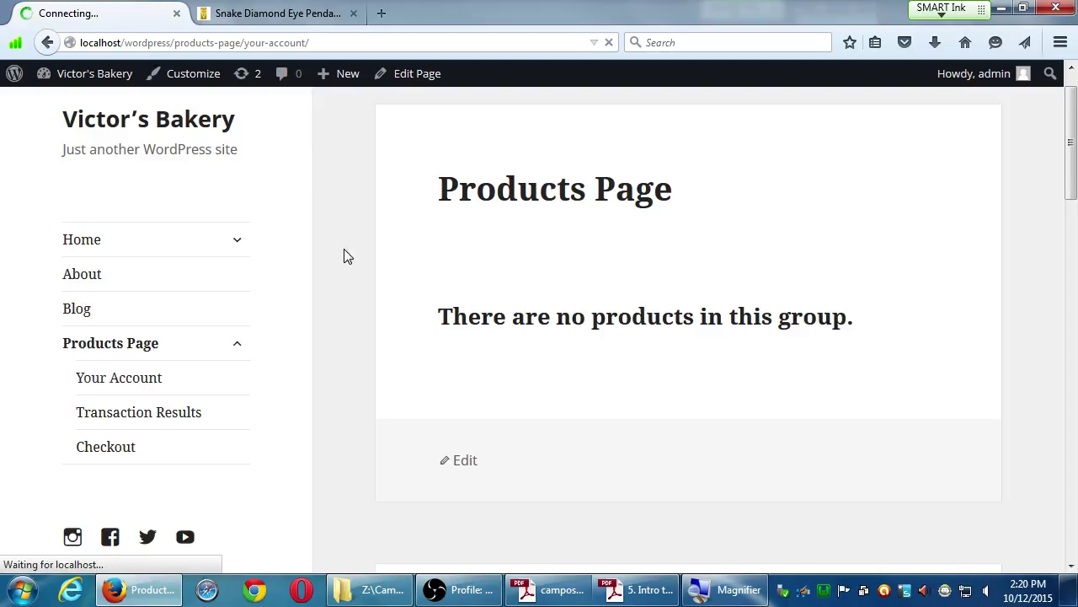
left_click(314, 12)
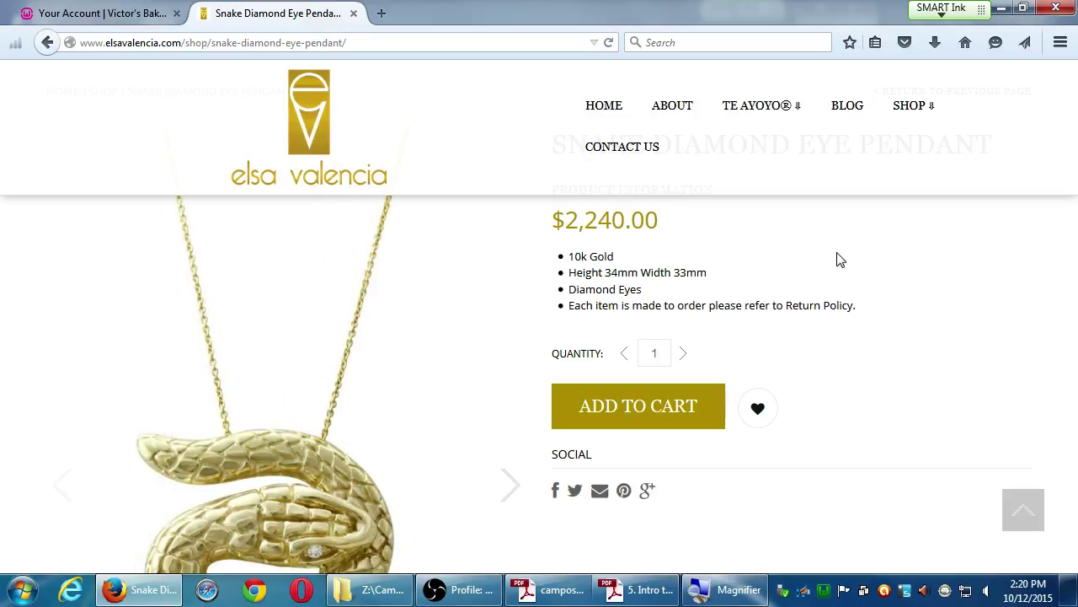
scroll(809, 303, "up", 2)
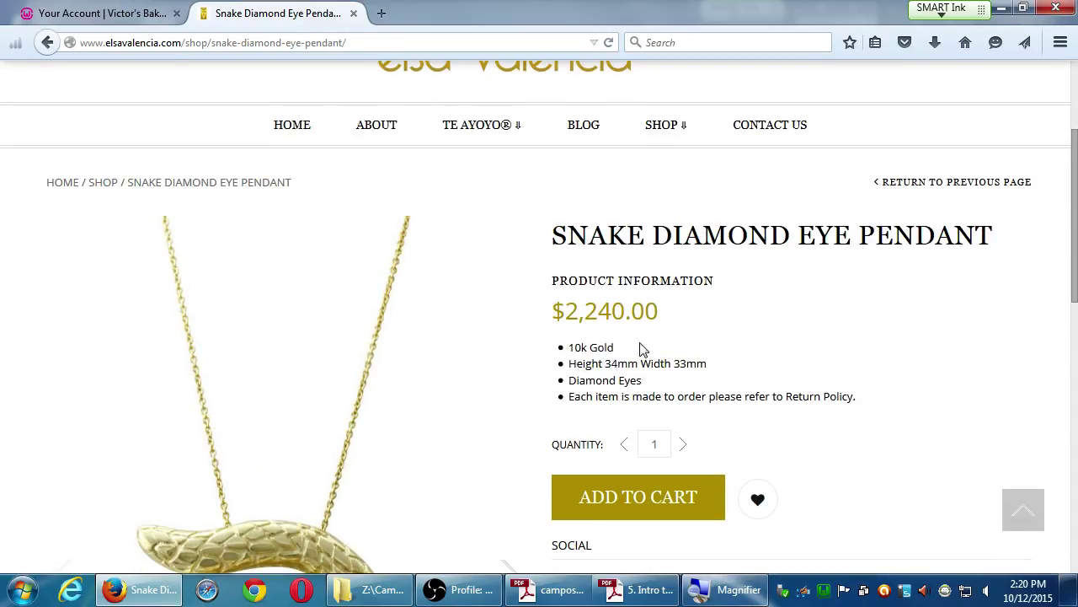
scroll(882, 356, "down", 1)
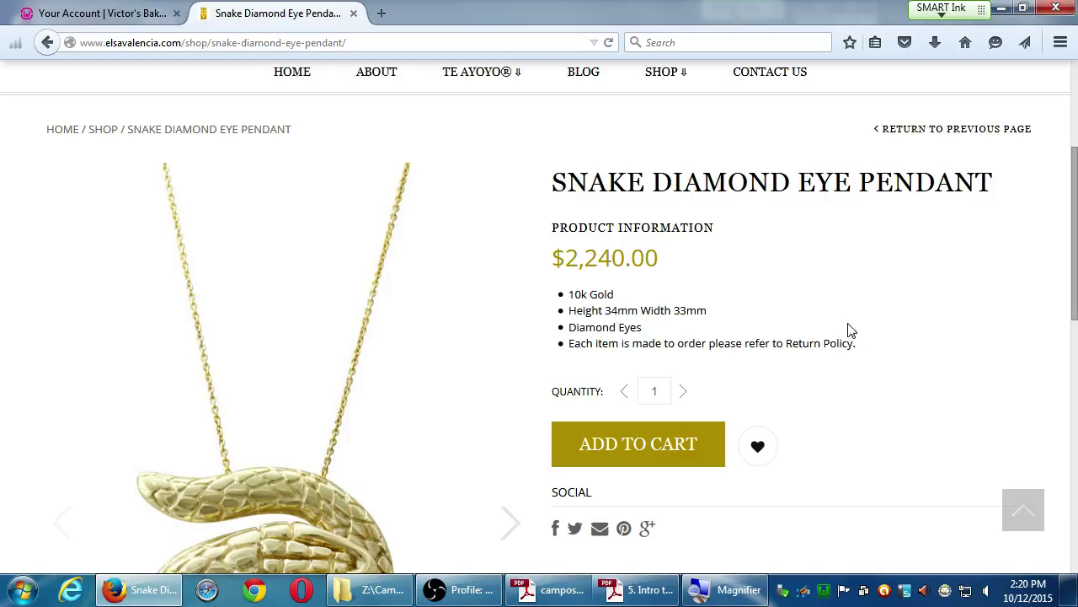
left_click(125, 16)
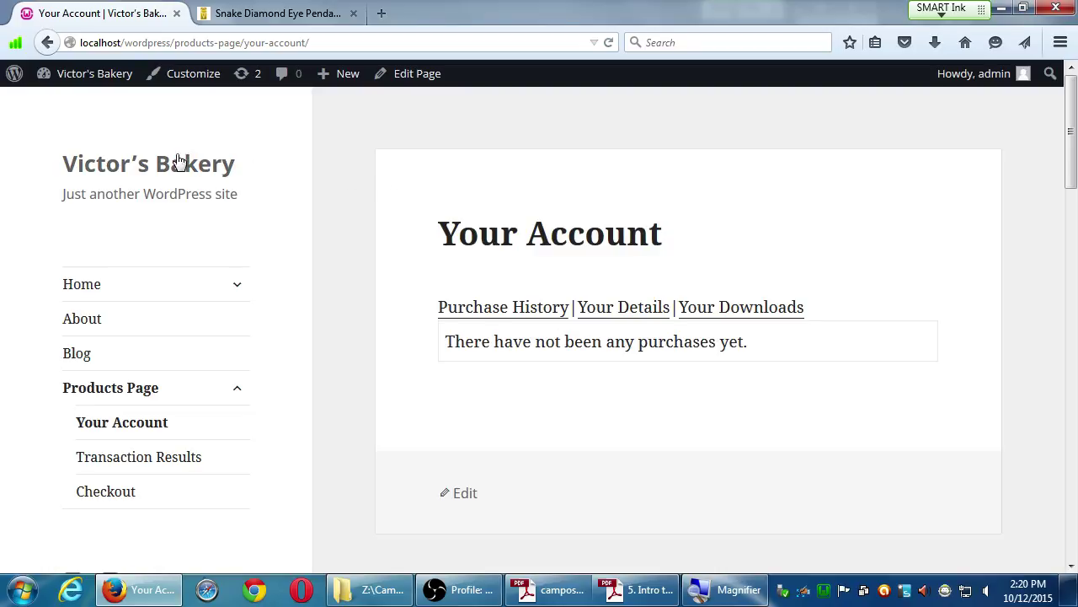
Glance at the dashboard, then return to the live site's Products Page.
left_click(67, 104)
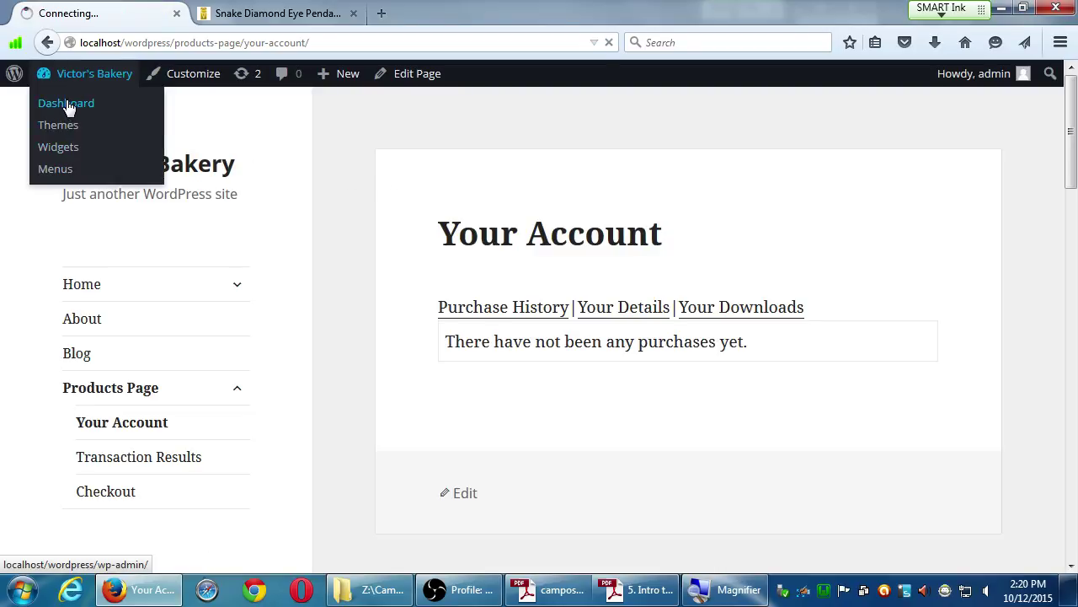
scroll(320, 406, "down", 1)
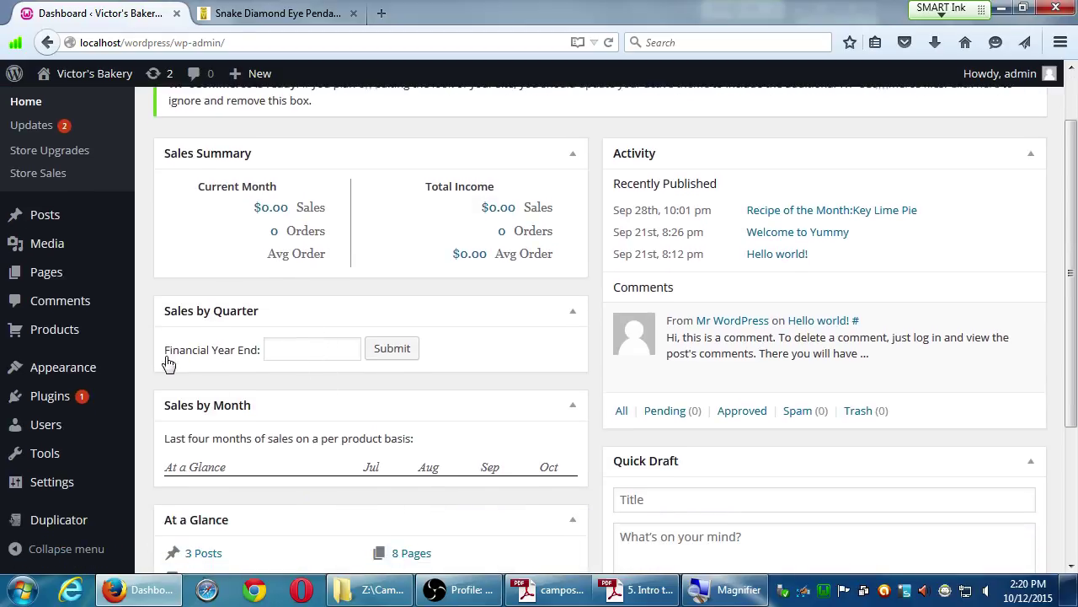
mouse_move(55, 281)
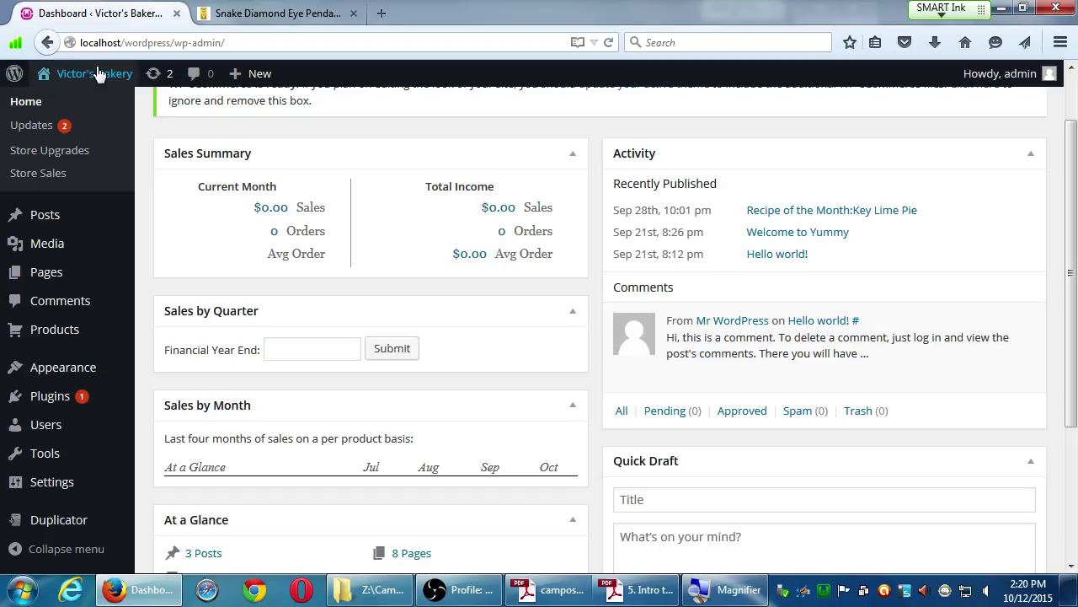
mouse_move(80, 76)
left_click(56, 104)
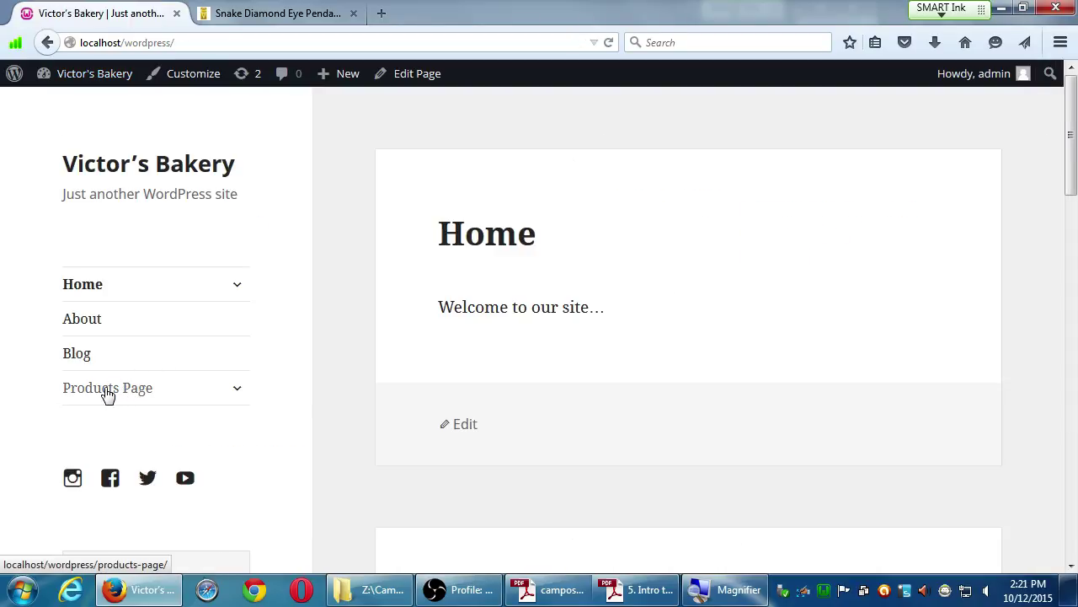
left_click(105, 393)
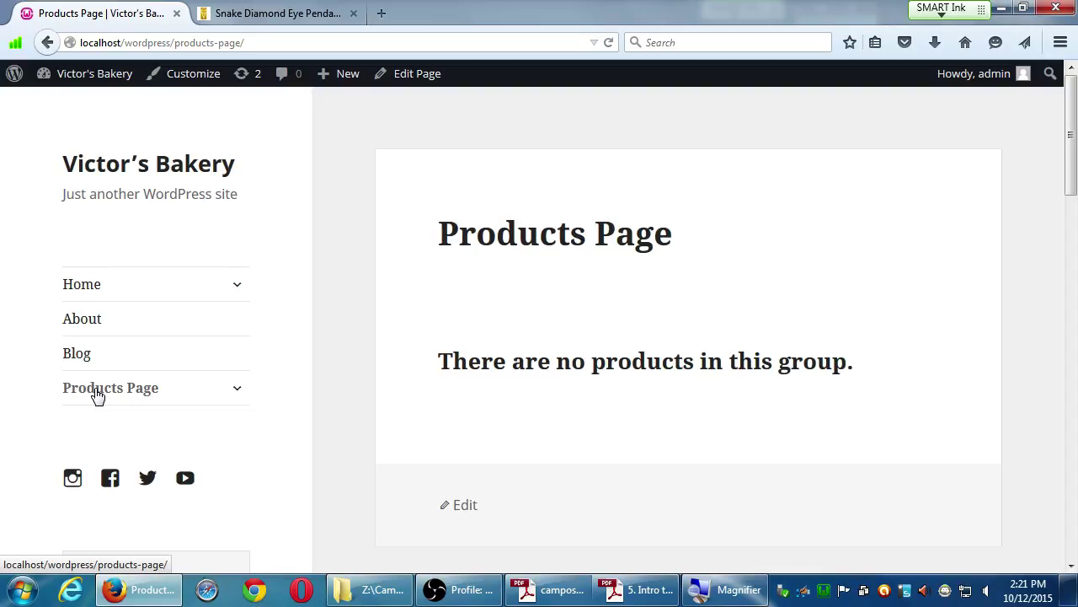
Check the WampServer tray menu, then go to the admin Dashboard via the site name.
left_click(825, 591)
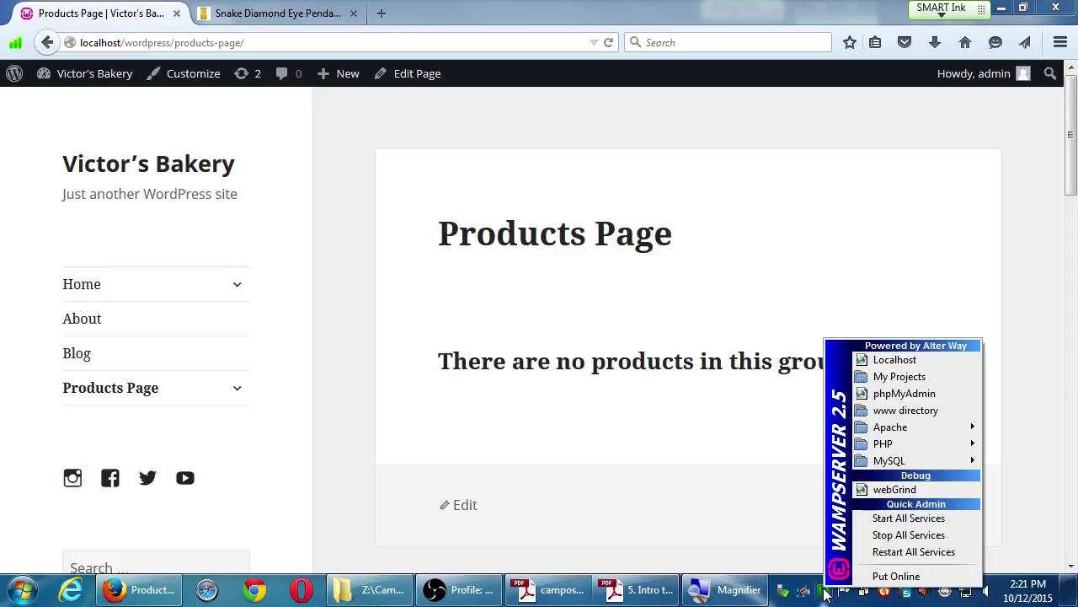
left_click(1012, 164)
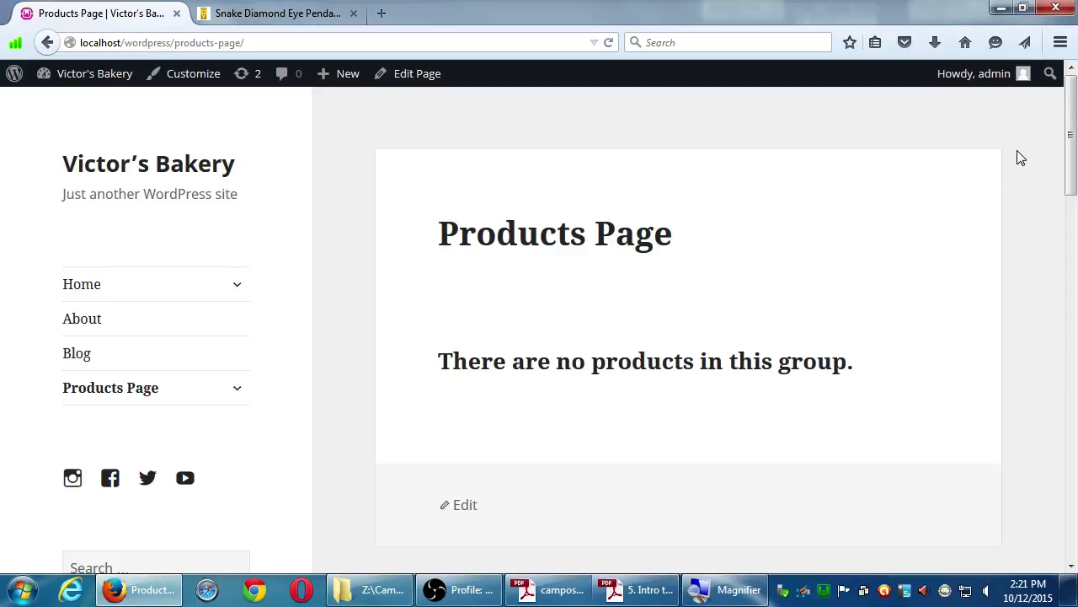
left_click(90, 79)
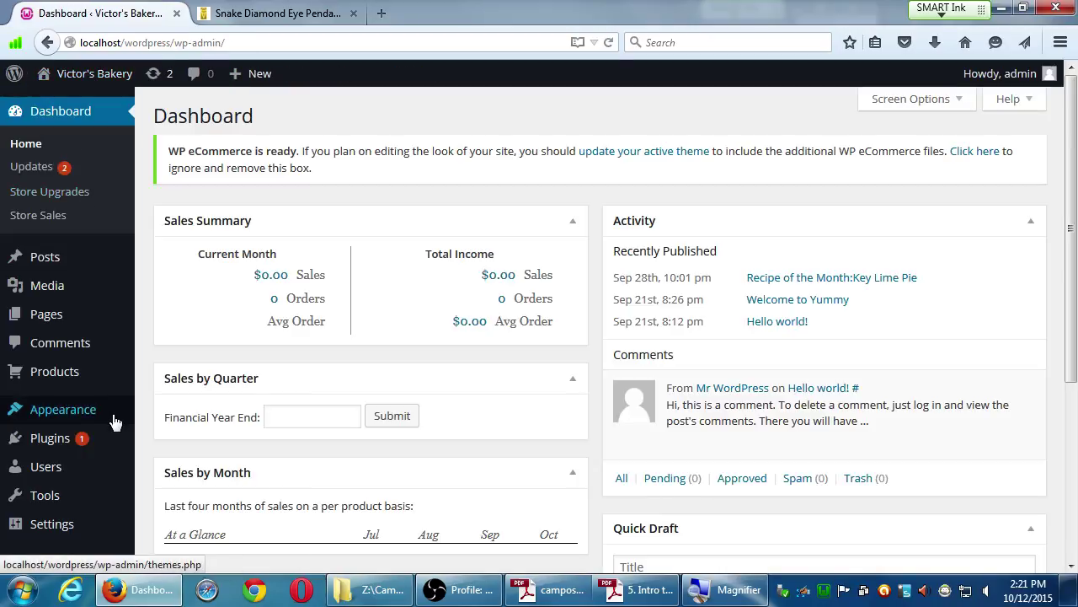
Review the Pages list for Products Page, Checkout, Transaction Results and Your Account, then start a new post.
mouse_move(41, 437)
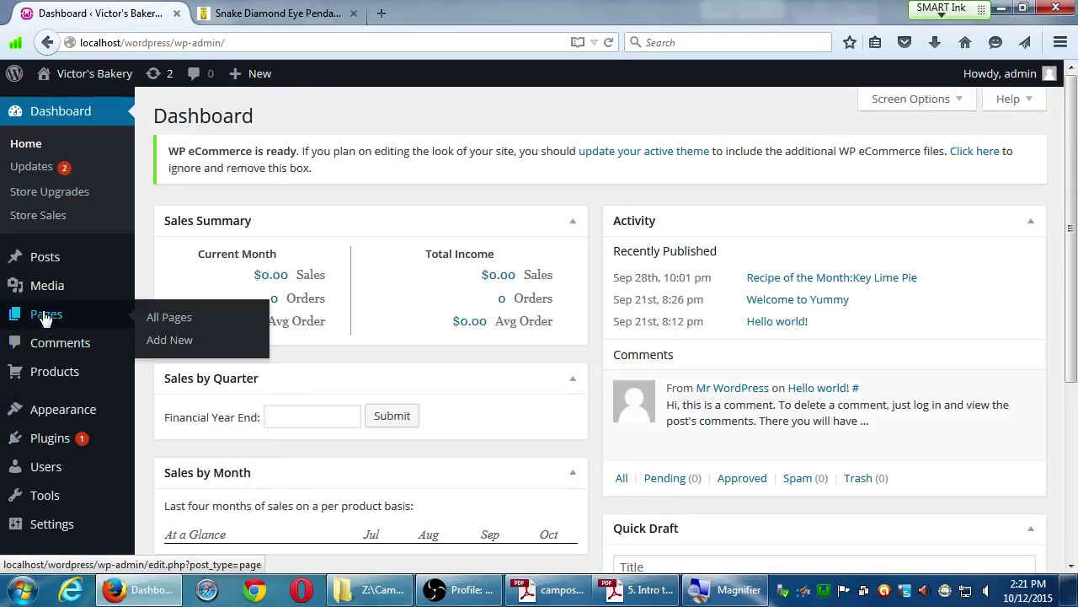
left_click(46, 319)
scroll(193, 308, "down", 3)
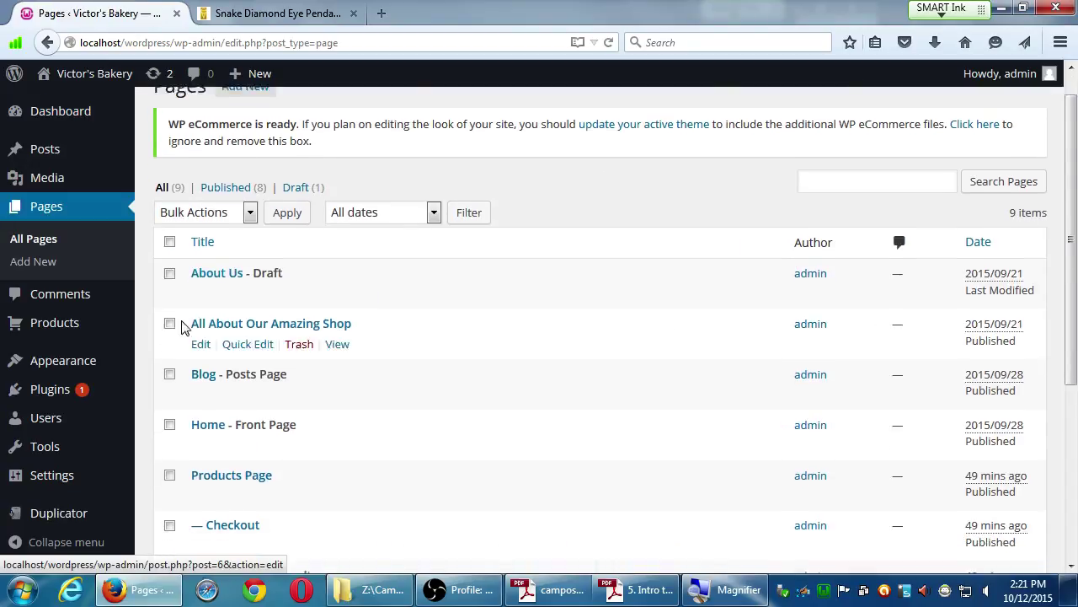
scroll(167, 375, "down", 1)
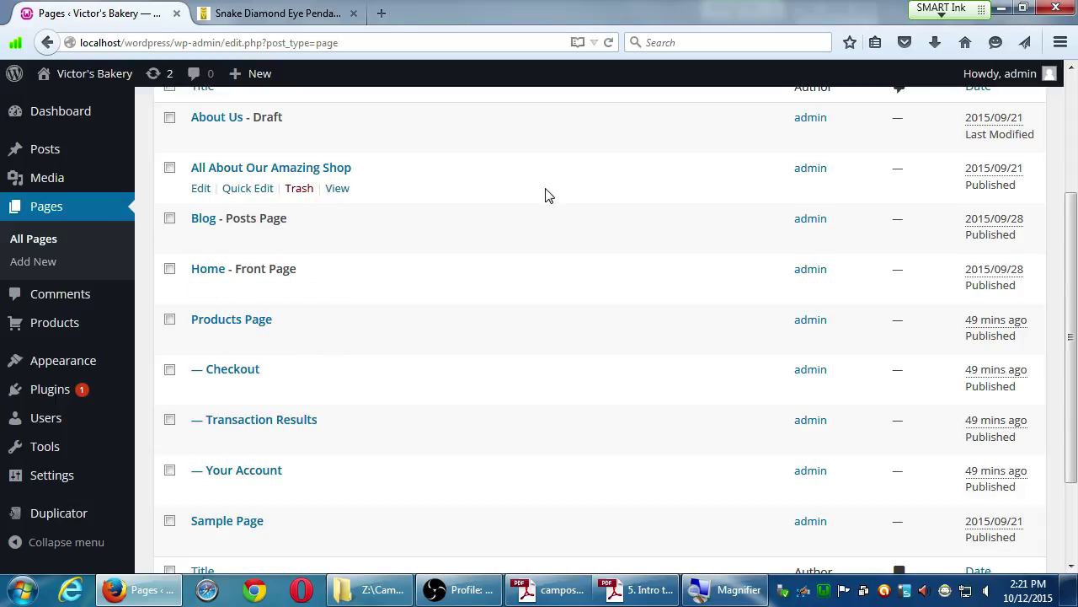
left_click(642, 590)
left_click(642, 590)
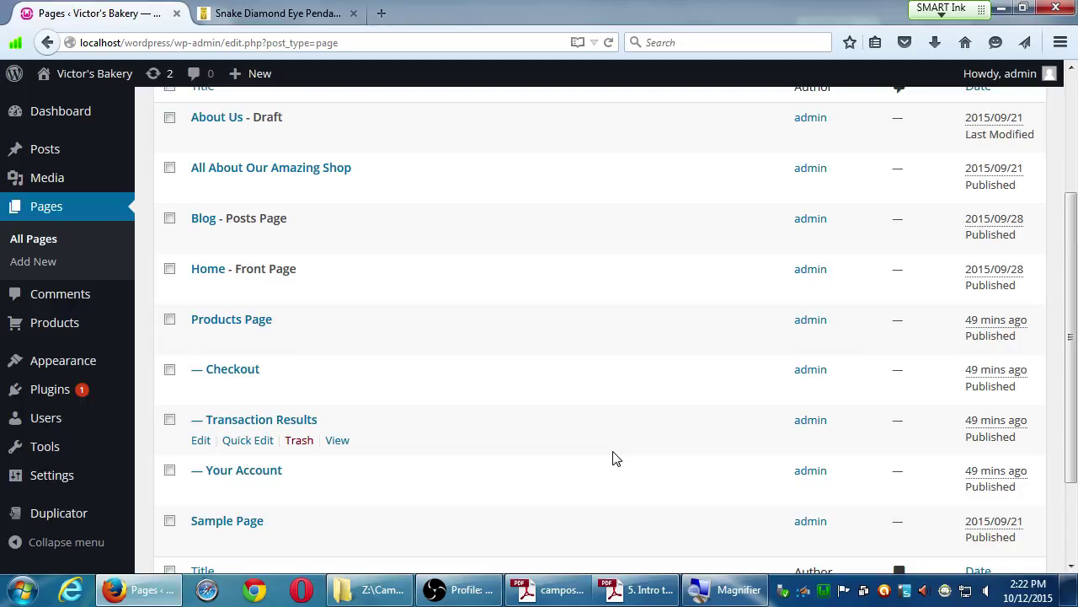
left_click(257, 74)
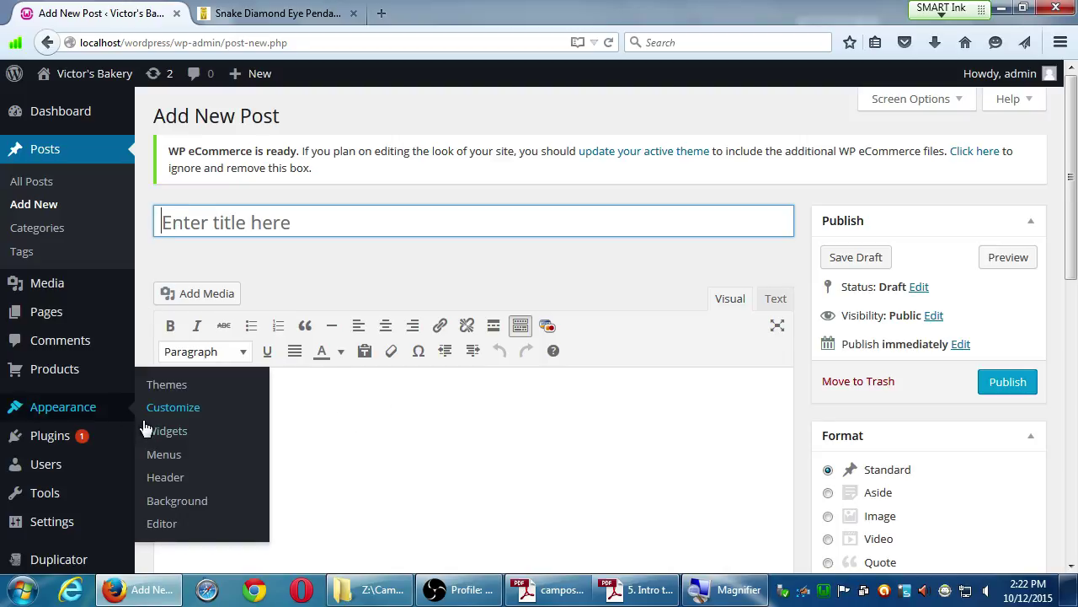
Bring the eCommerce plugin instructions PDF to the front in Adobe Reader.
mouse_move(97, 444)
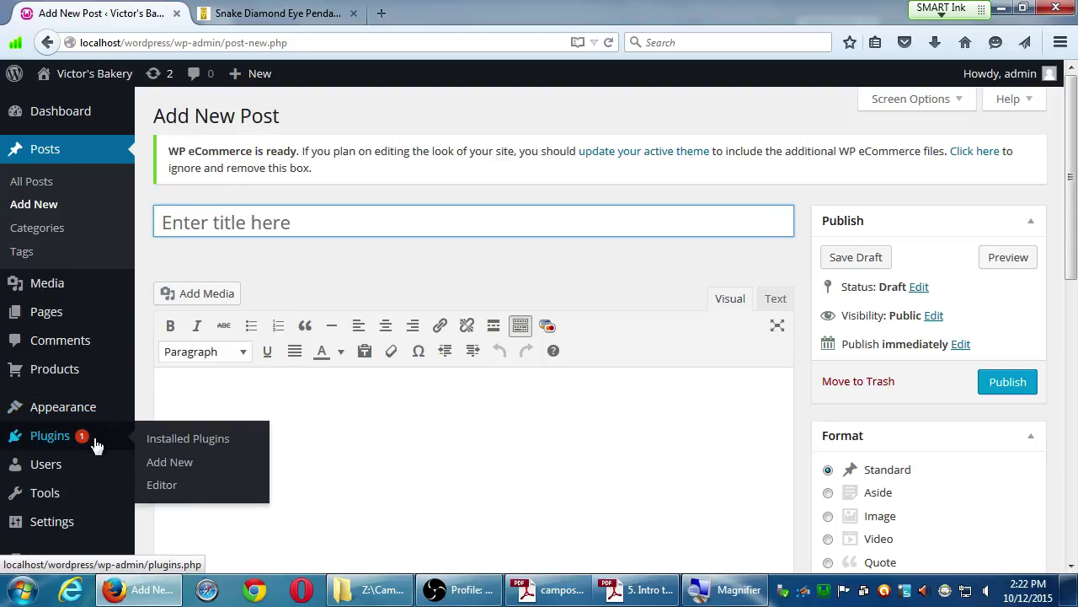
left_click(627, 598)
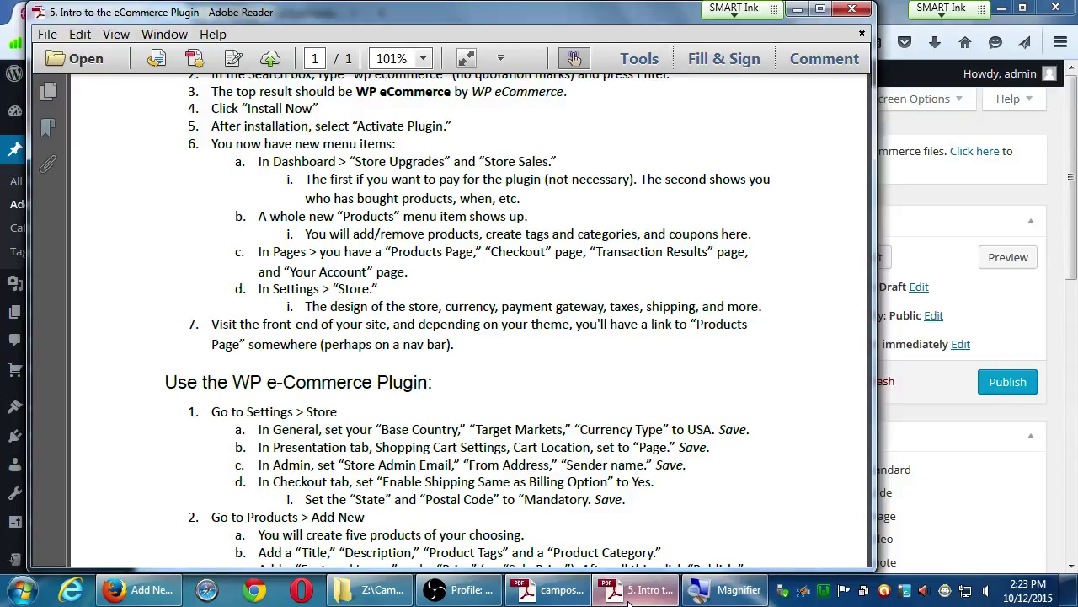
Read steps 1–6 of the plugin instructions PDF, then return to the WordPress new post page.
left_click(897, 10)
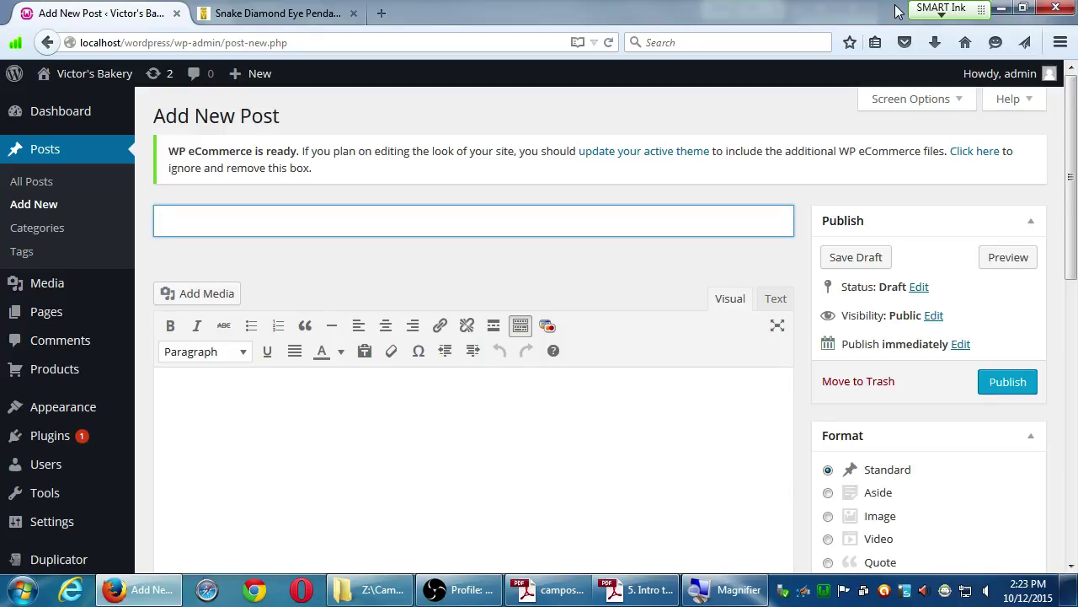
left_click(638, 589)
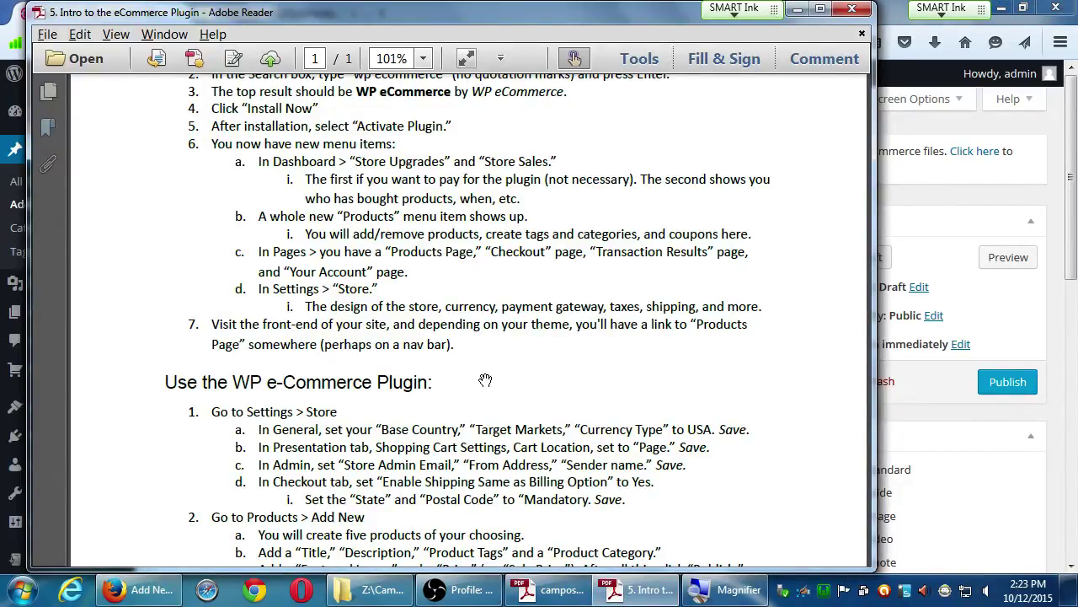
scroll(482, 266, "down", 3)
left_click_drag(484, 283, 537, 393)
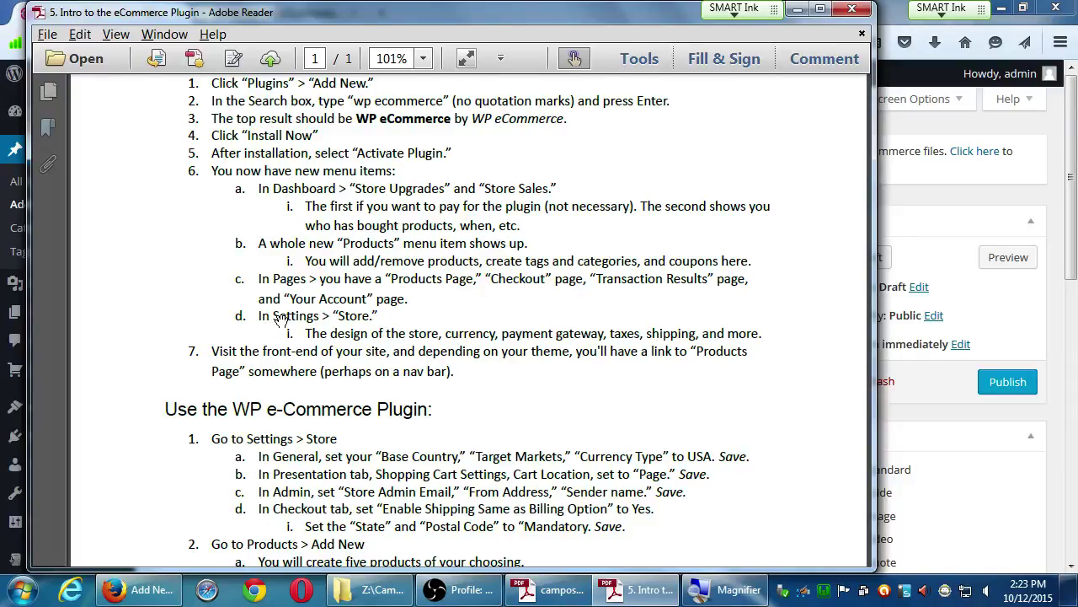
left_click(998, 197)
scroll(89, 539, "down", 5)
mouse_move(62, 482)
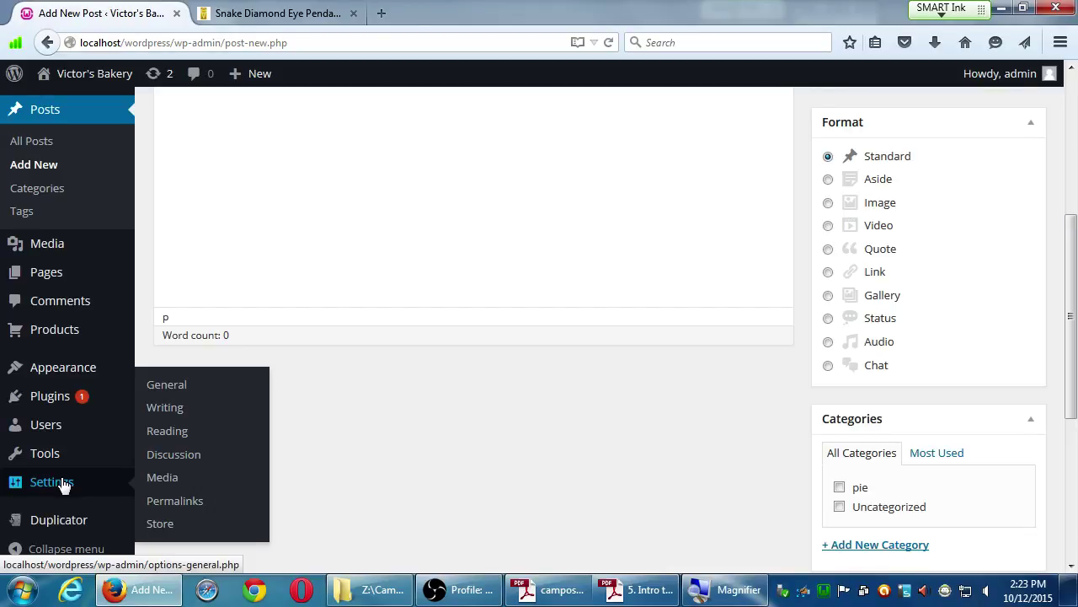
Open Settings > Store and review the General tab's base country and target markets.
left_click(162, 524)
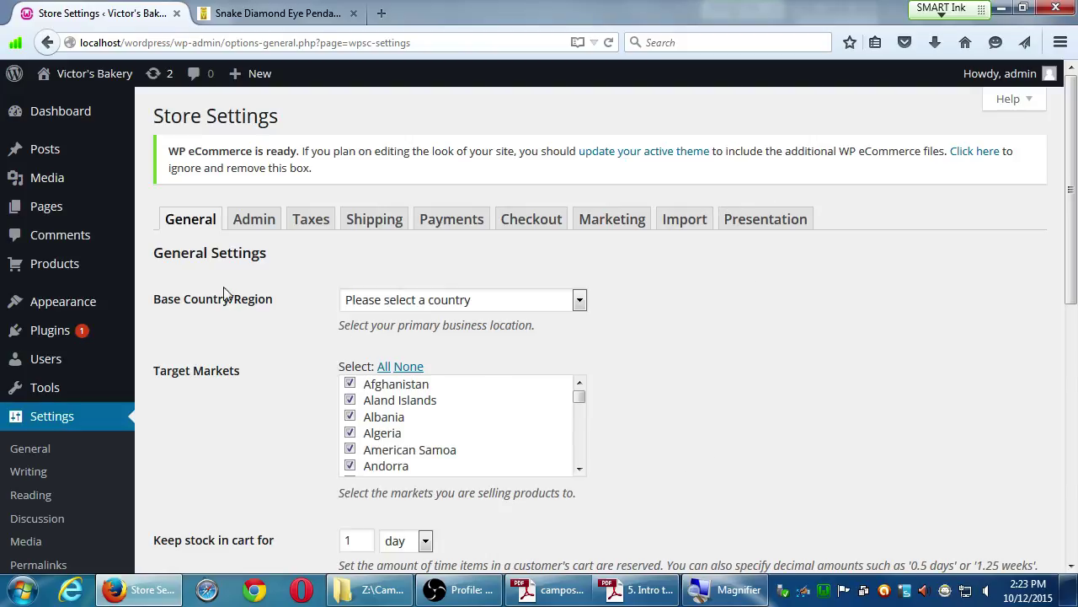
scroll(178, 229, "down", 1)
scroll(182, 232, "down", 7)
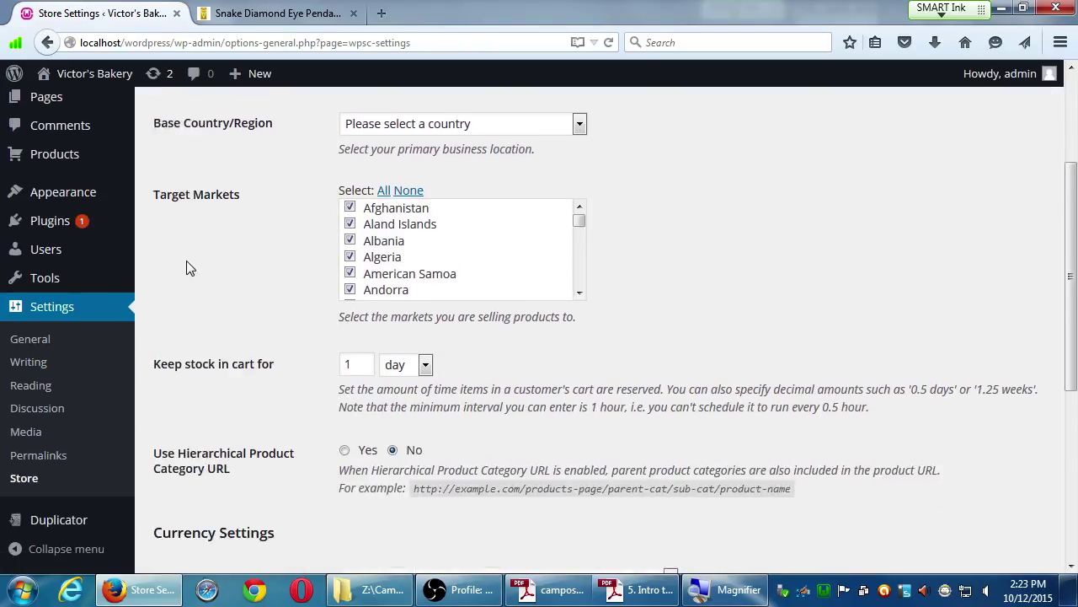
scroll(202, 457, "up", 8)
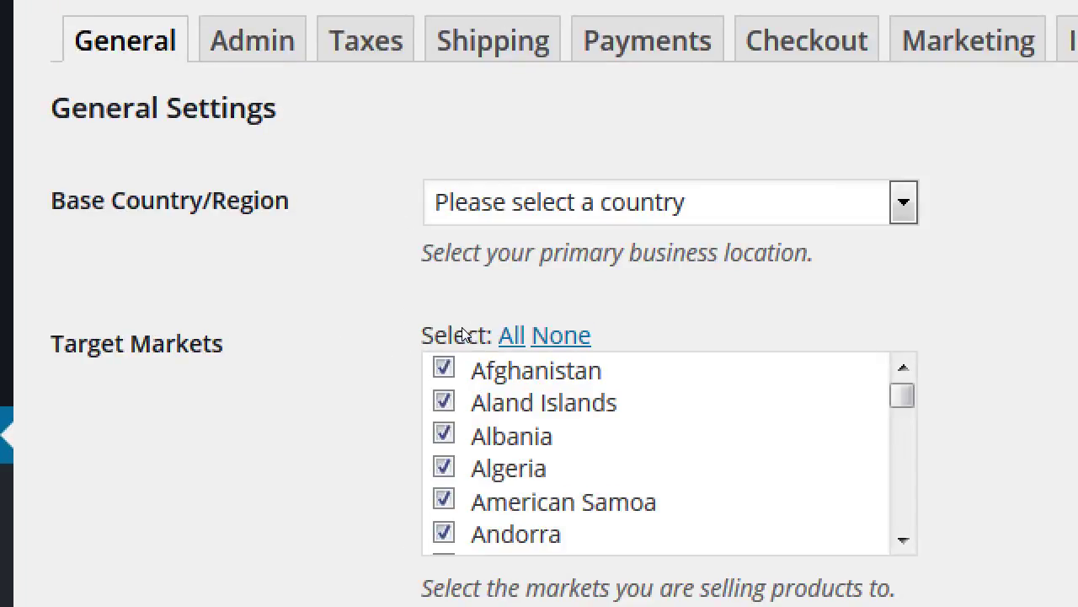
Choose USA as the base country and California as its state.
left_click(556, 203)
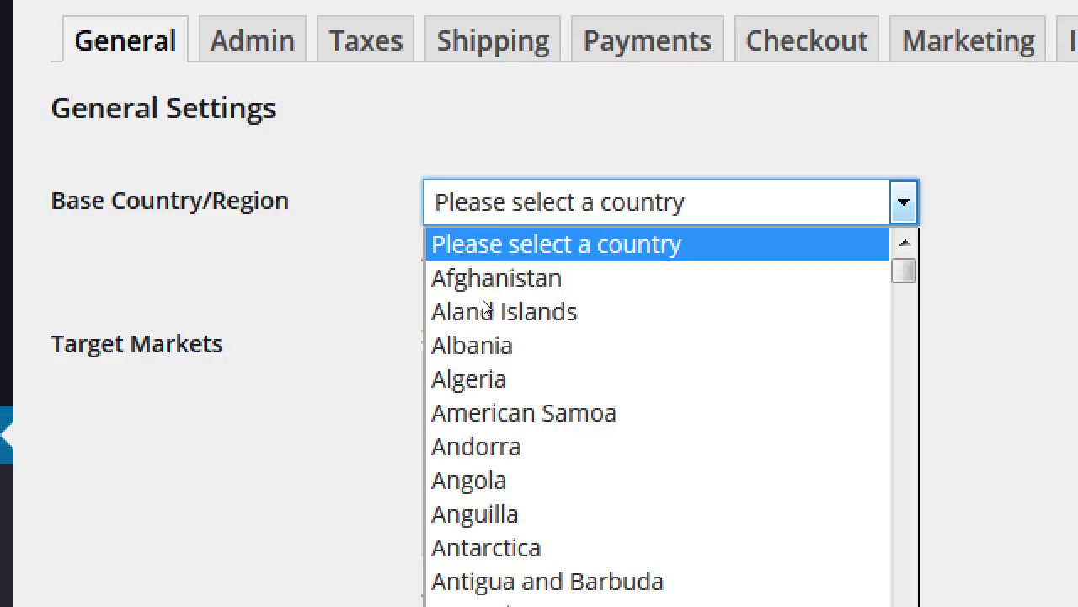
type("usa")
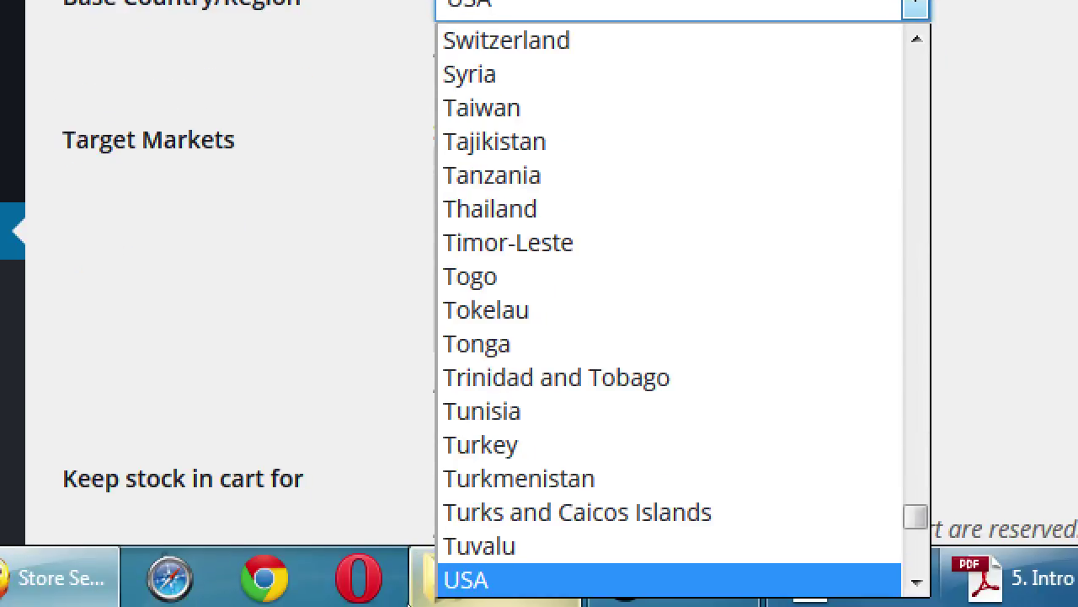
key("Return")
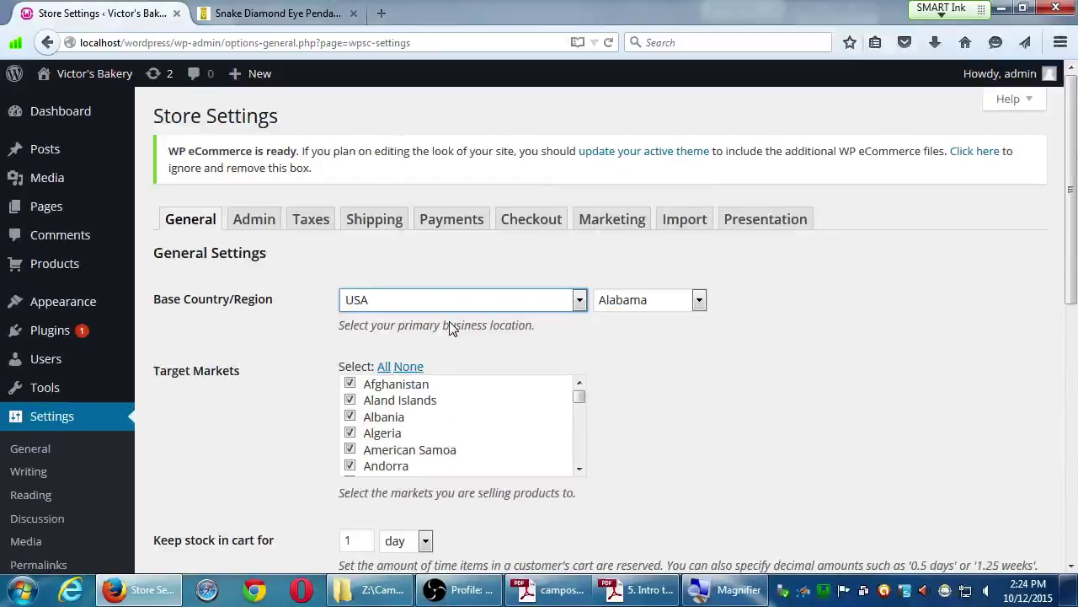
left_click(623, 300)
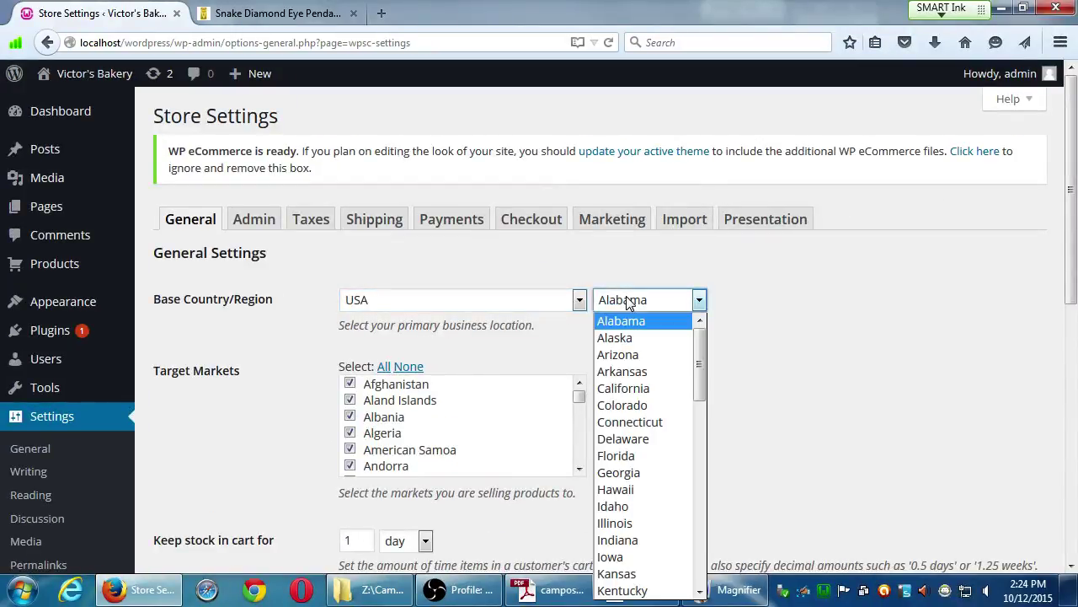
key("c")
left_click(631, 391)
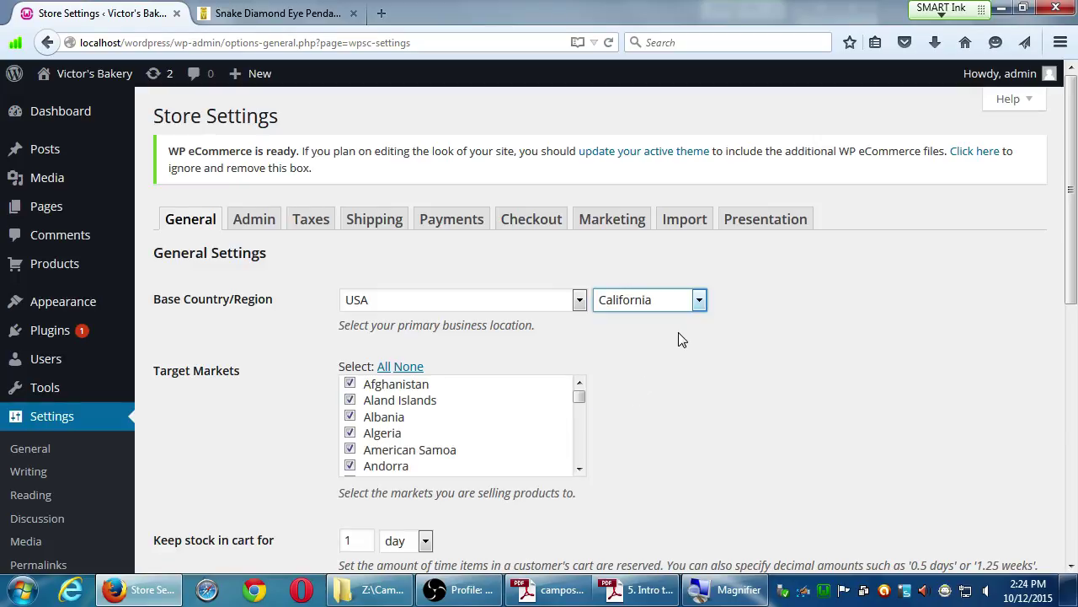
left_click(698, 303)
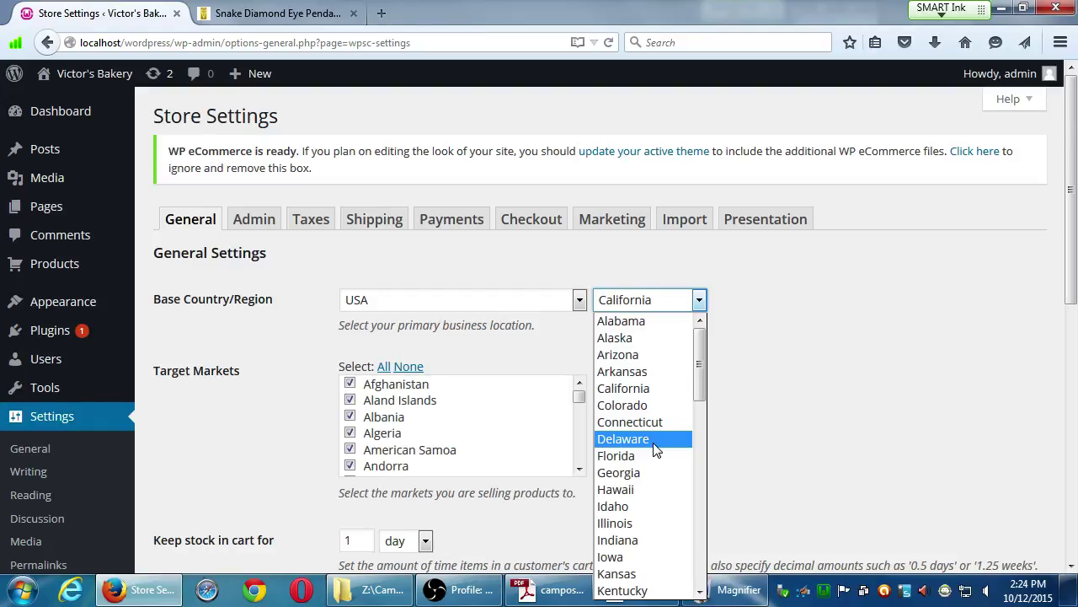
left_click(818, 383)
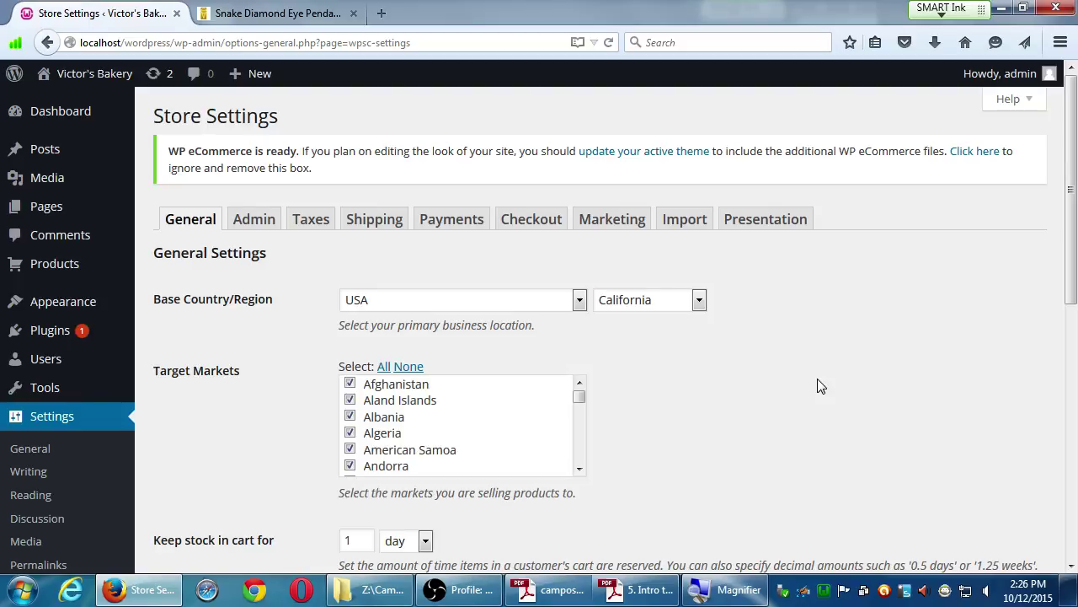
left_click_drag(1068, 155, 1059, 230)
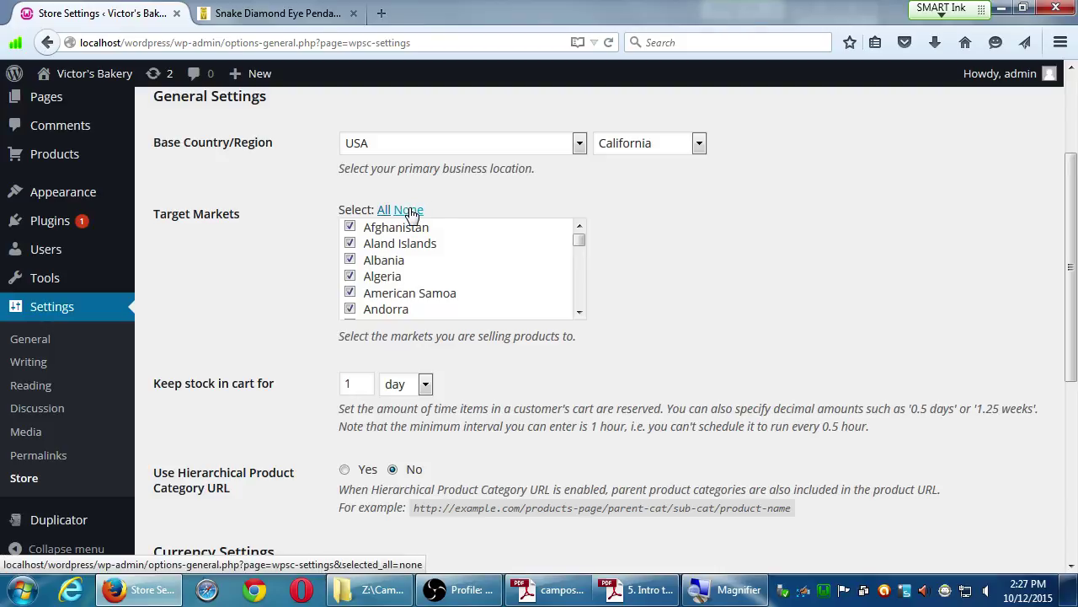
Clear all target market countries, leaving only USA checked.
left_click(409, 211)
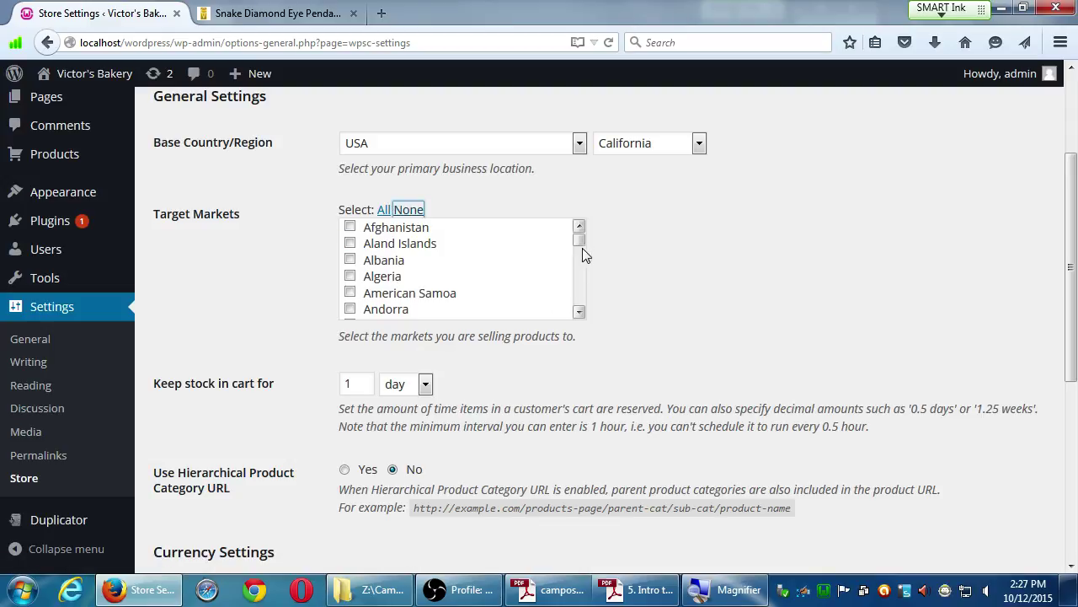
left_click_drag(580, 242, 579, 314)
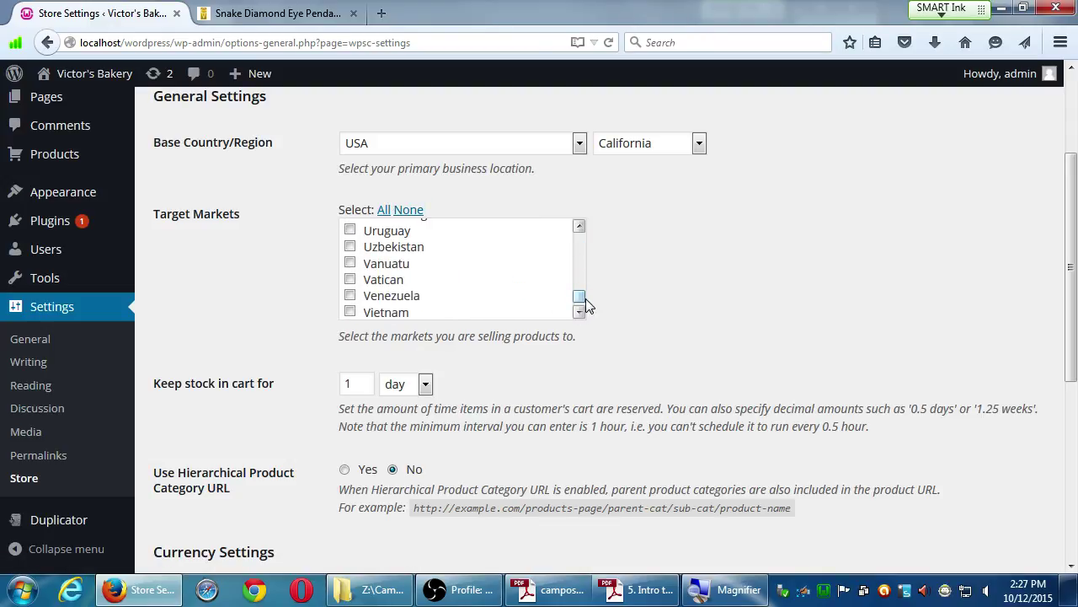
left_click(579, 227)
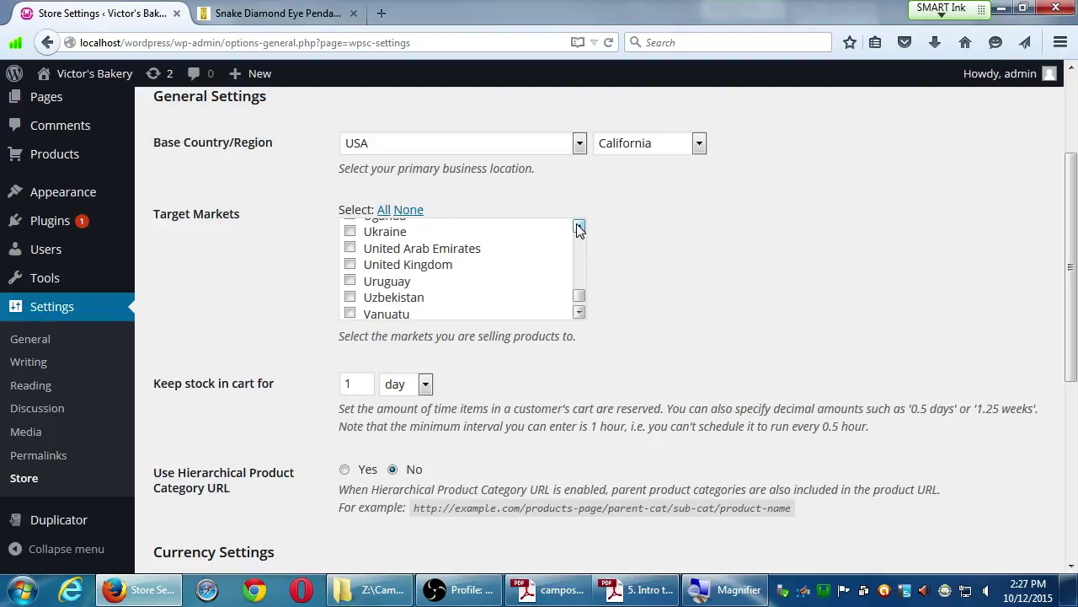
left_click(578, 227)
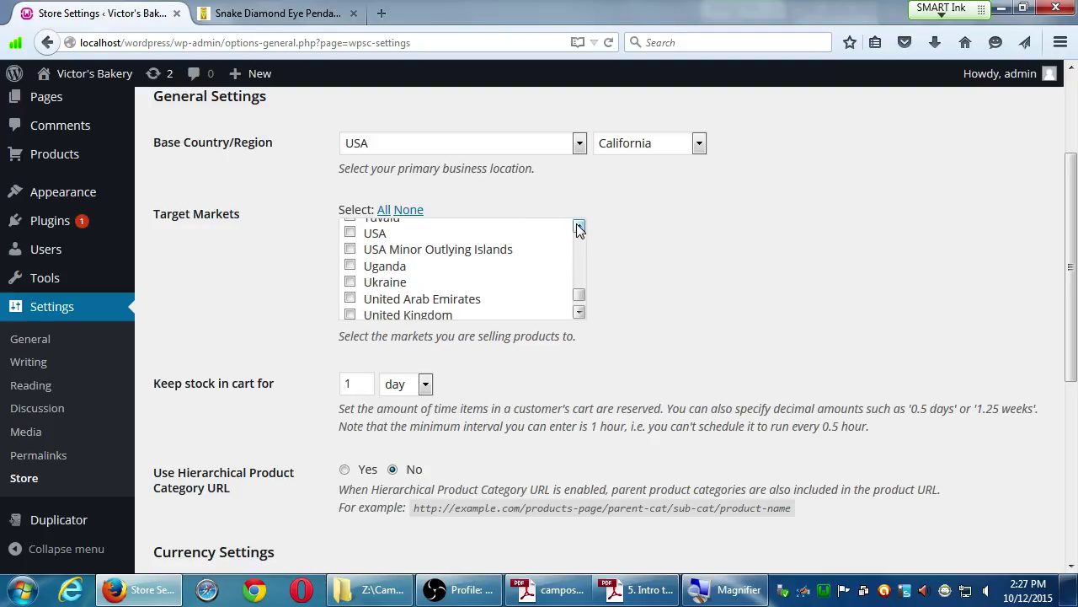
left_click(349, 233)
scroll(192, 306, "down", 1)
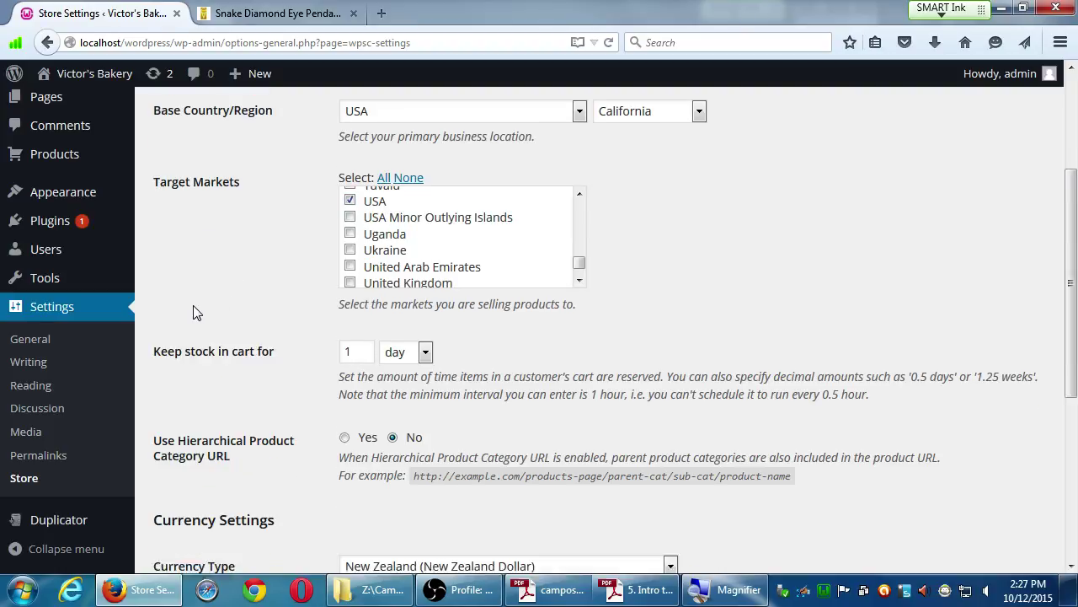
left_click_drag(1071, 317, 1072, 357)
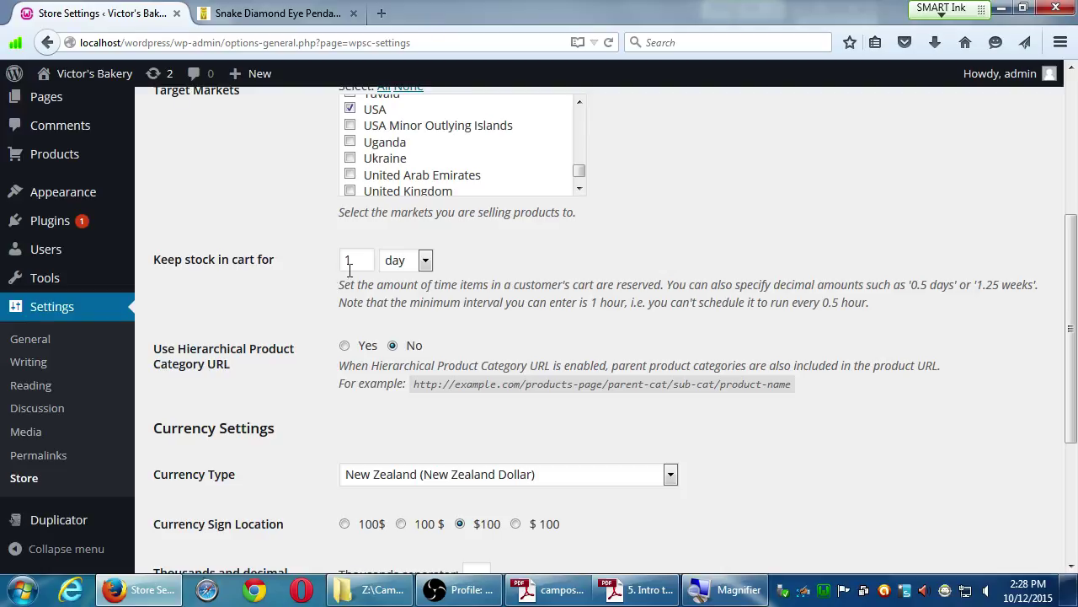
double_click(349, 260)
type("7")
left_click(426, 261)
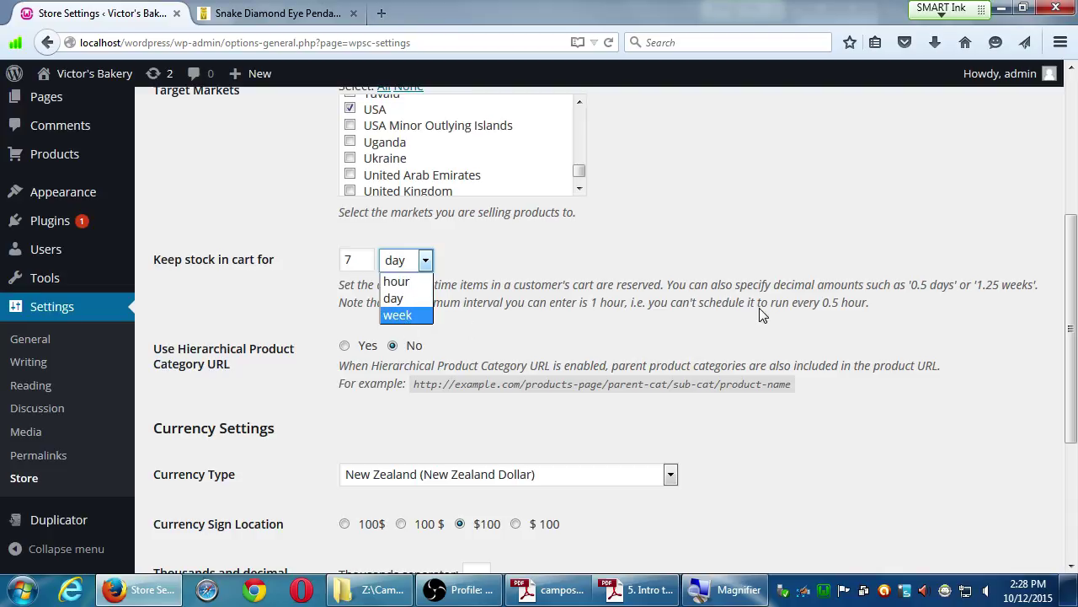
double_click(363, 261)
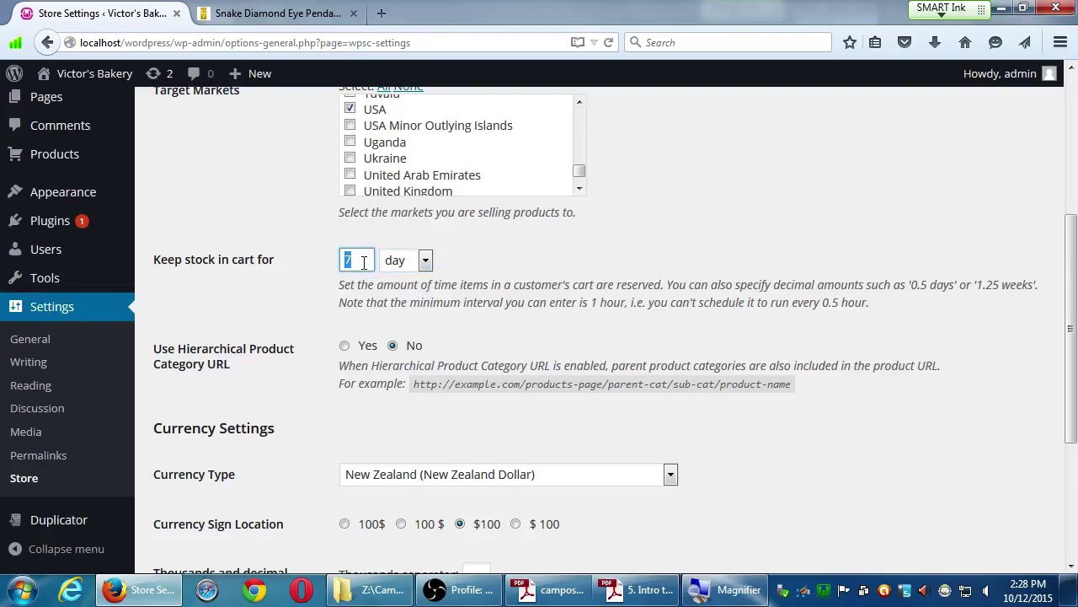
type("1")
left_click(404, 261)
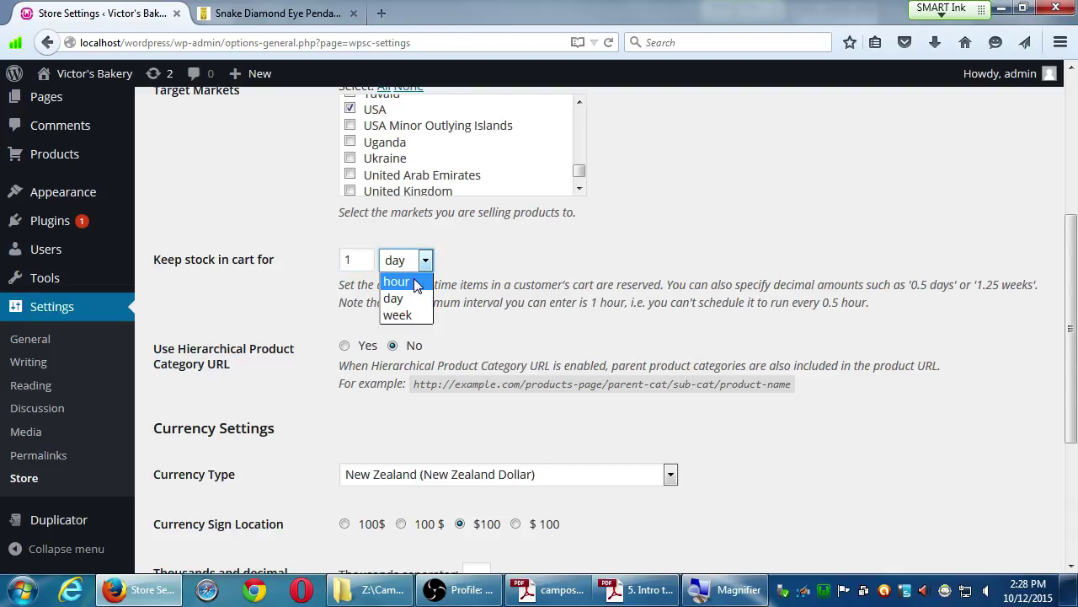
left_click(413, 279)
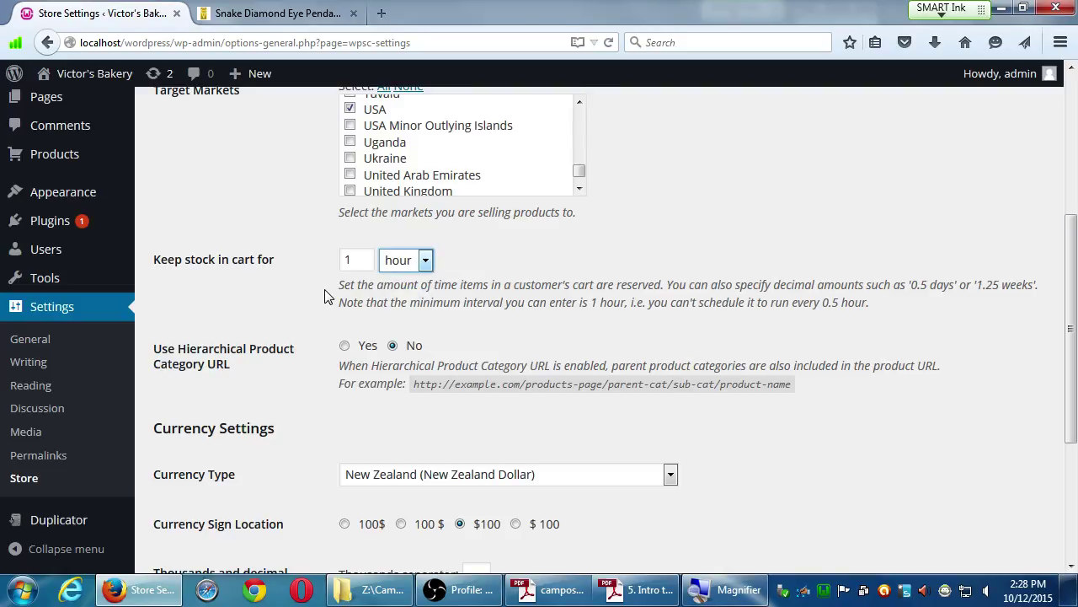
double_click(364, 258)
type("5")
left_click(399, 260)
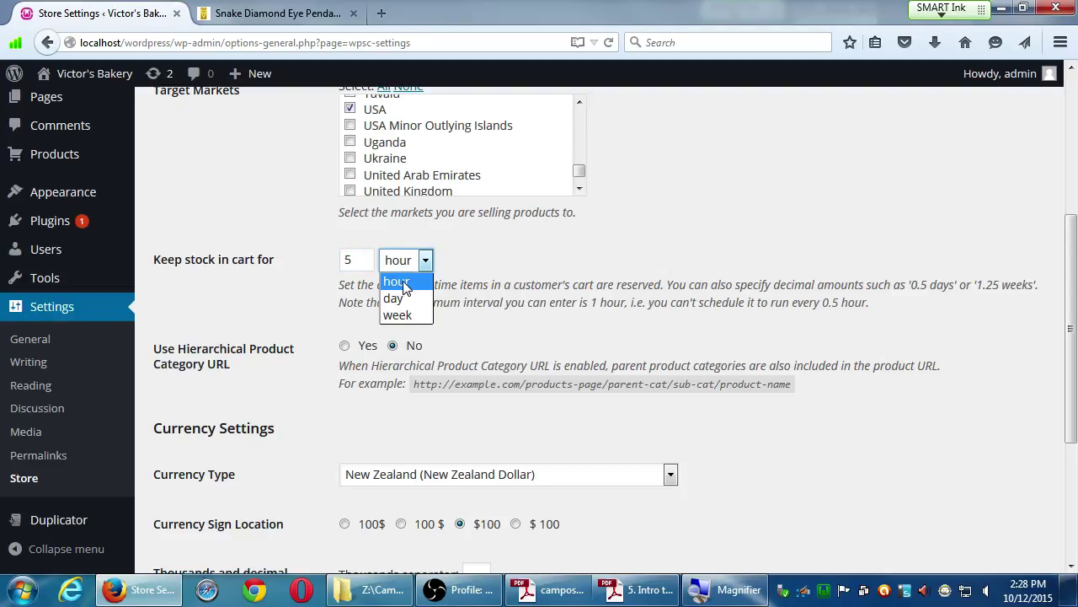
double_click(368, 259)
type("1")
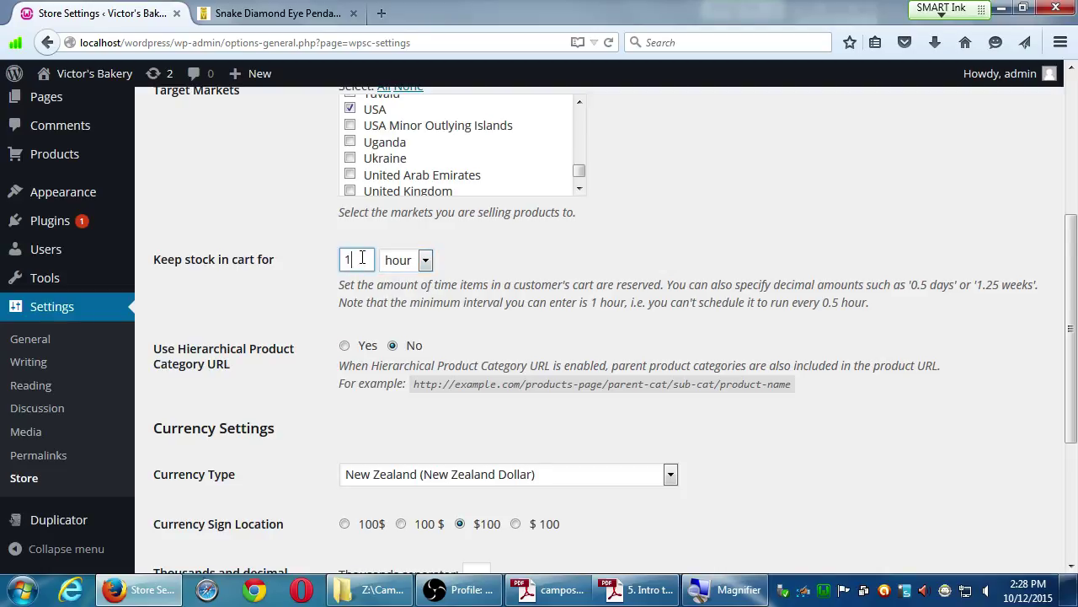
left_click(399, 264)
left_click(396, 298)
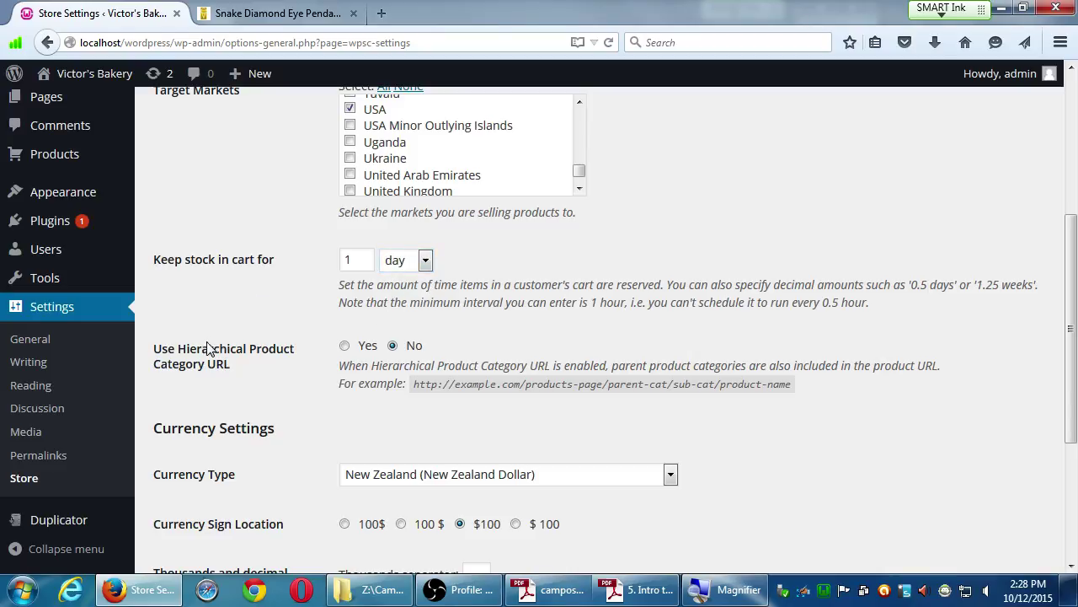
left_click_drag(197, 349, 221, 365)
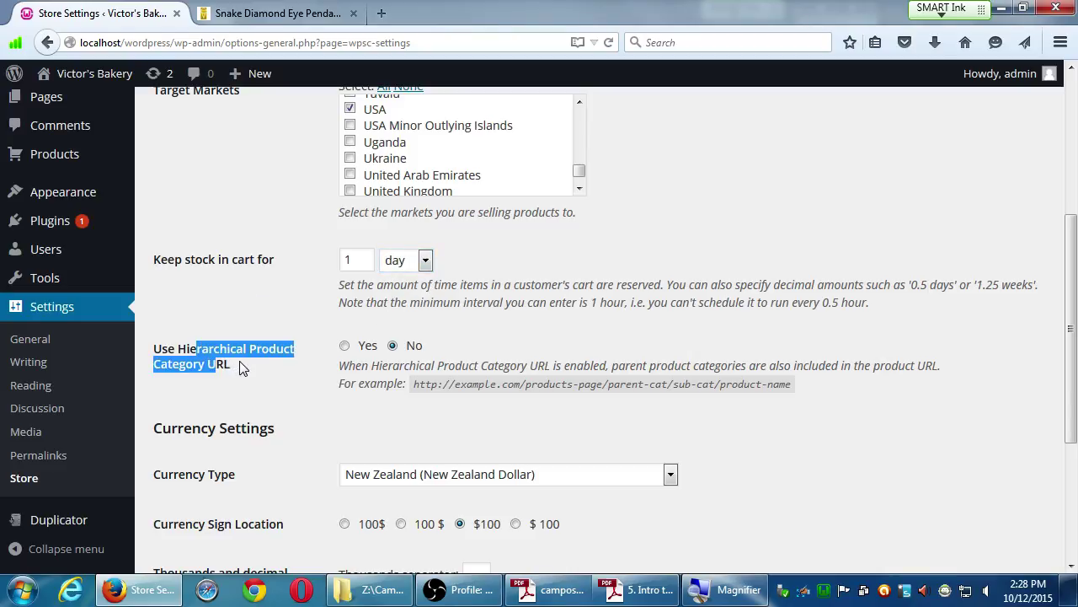
left_click(244, 369)
scroll(265, 370, "down", 5)
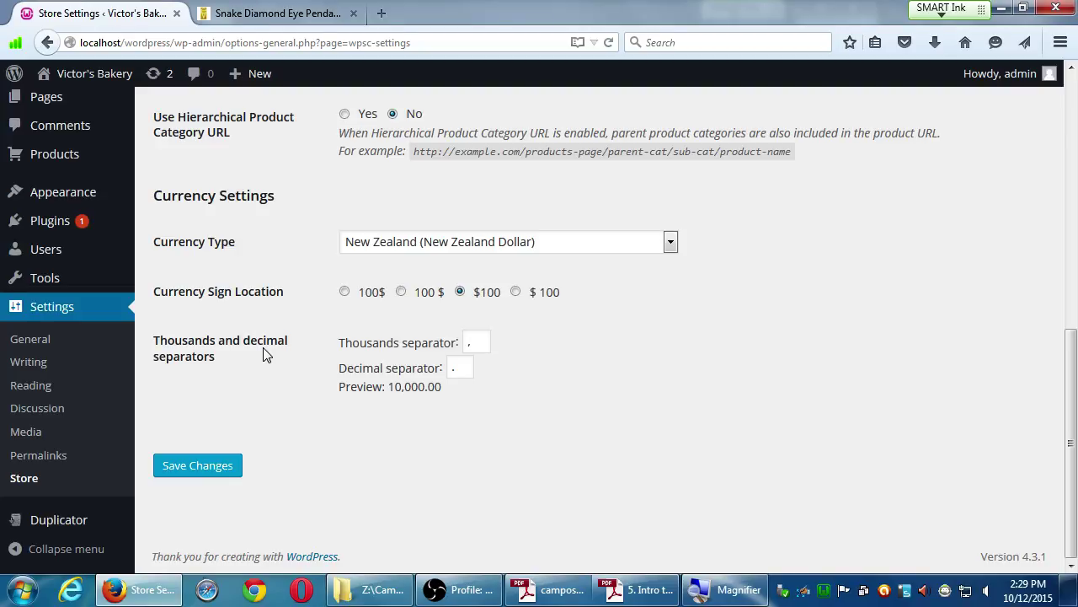
Pick USA (US Dollar) in the Currency Type list and save the General store settings.
left_click(499, 246)
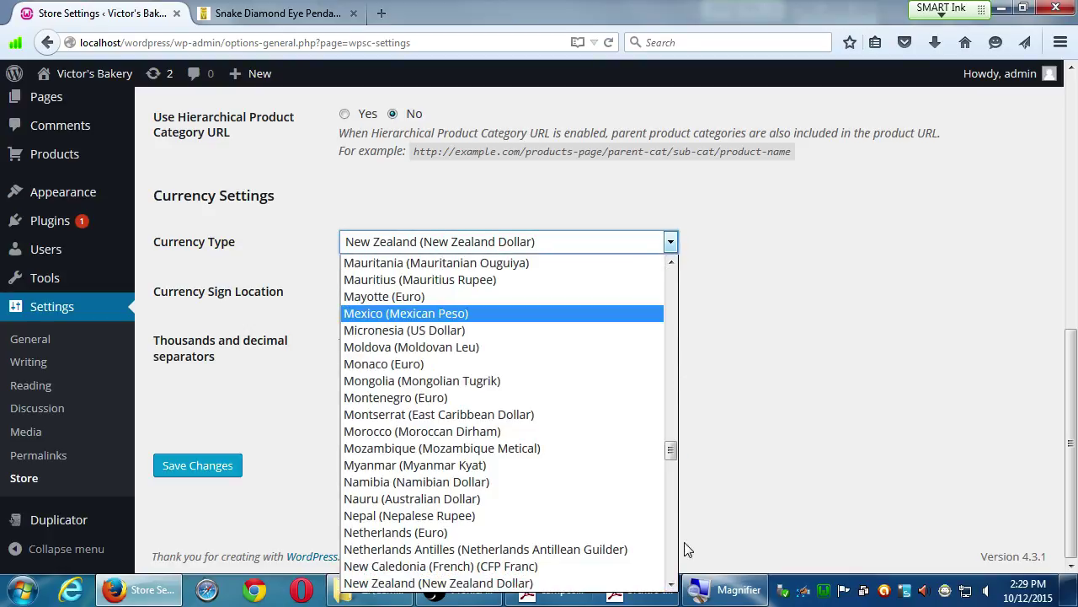
scroll(674, 542, "down", 5)
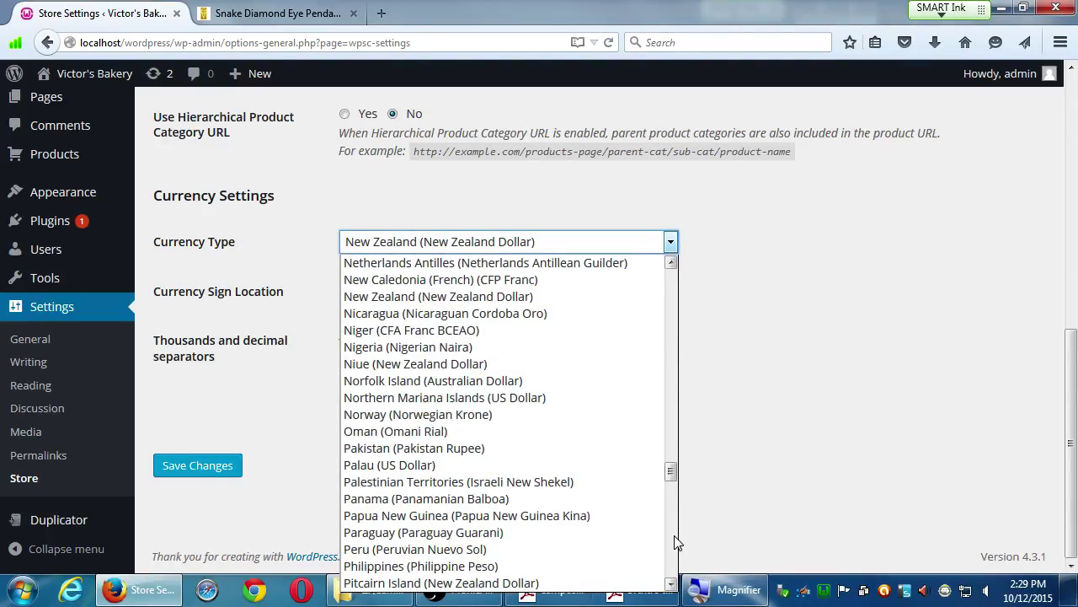
scroll(680, 526, "down", 5)
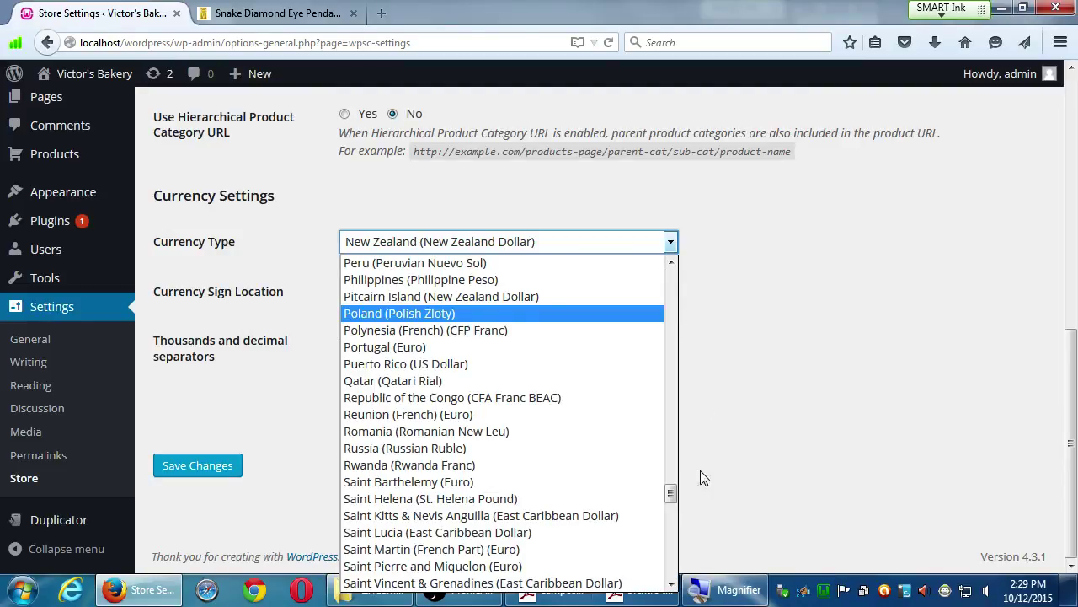
scroll(674, 573, "down", 6)
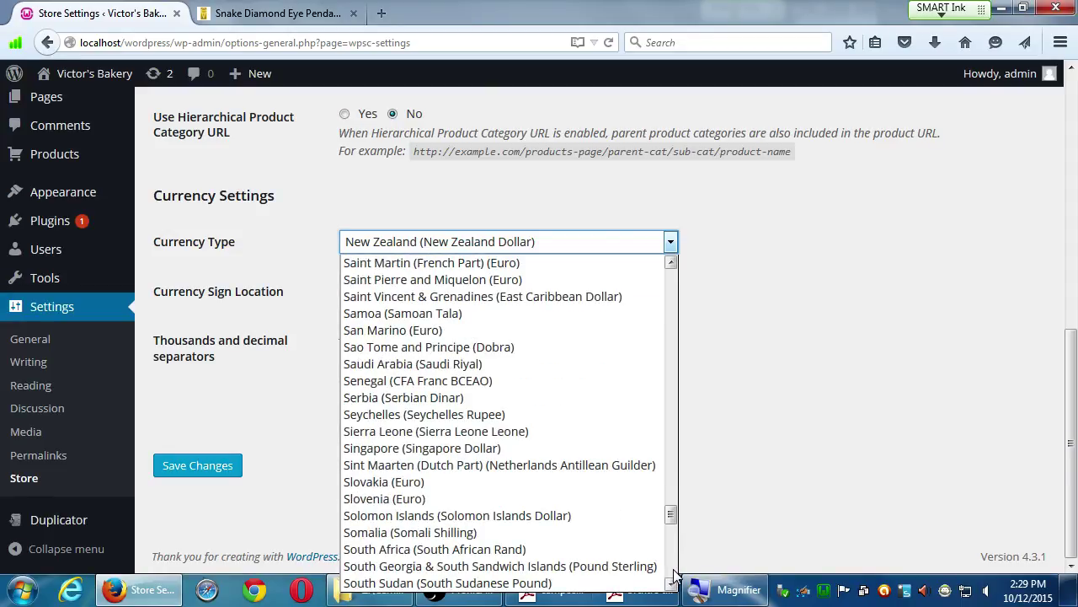
scroll(674, 577, "down", 12)
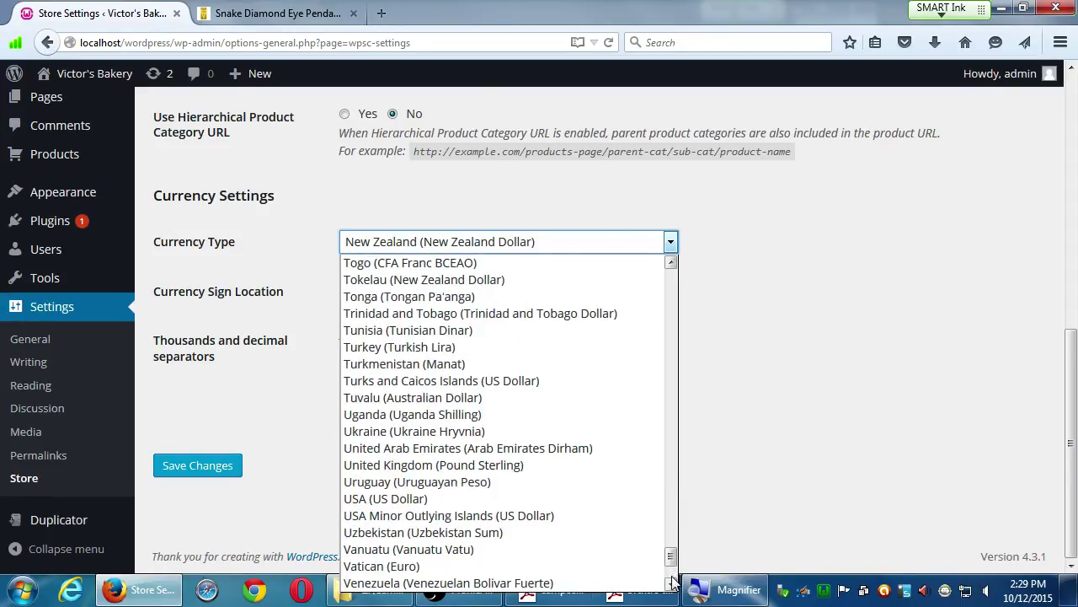
left_click(438, 499)
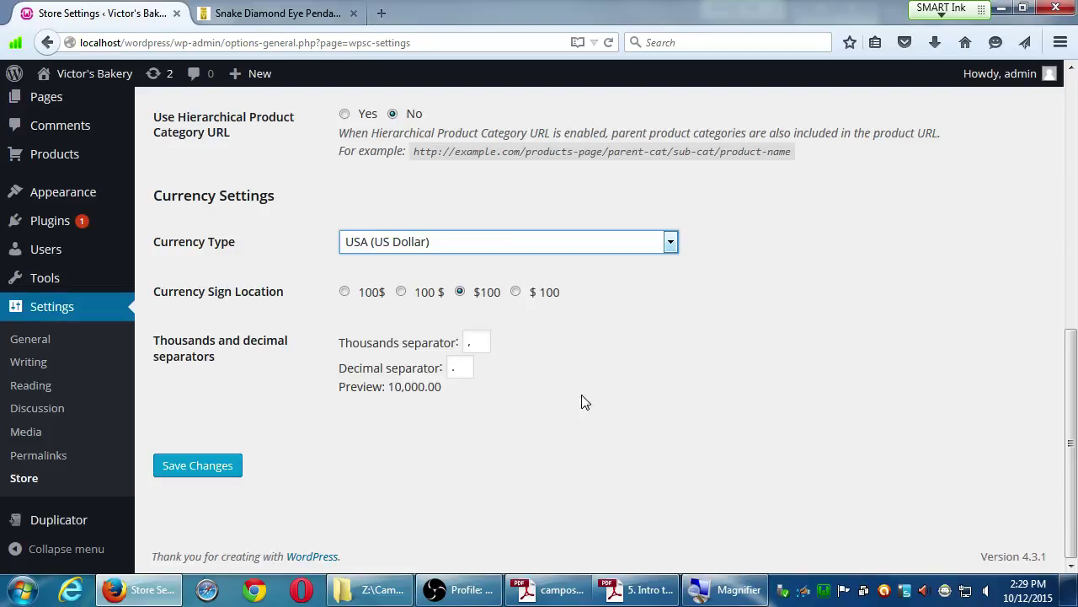
left_click(671, 242)
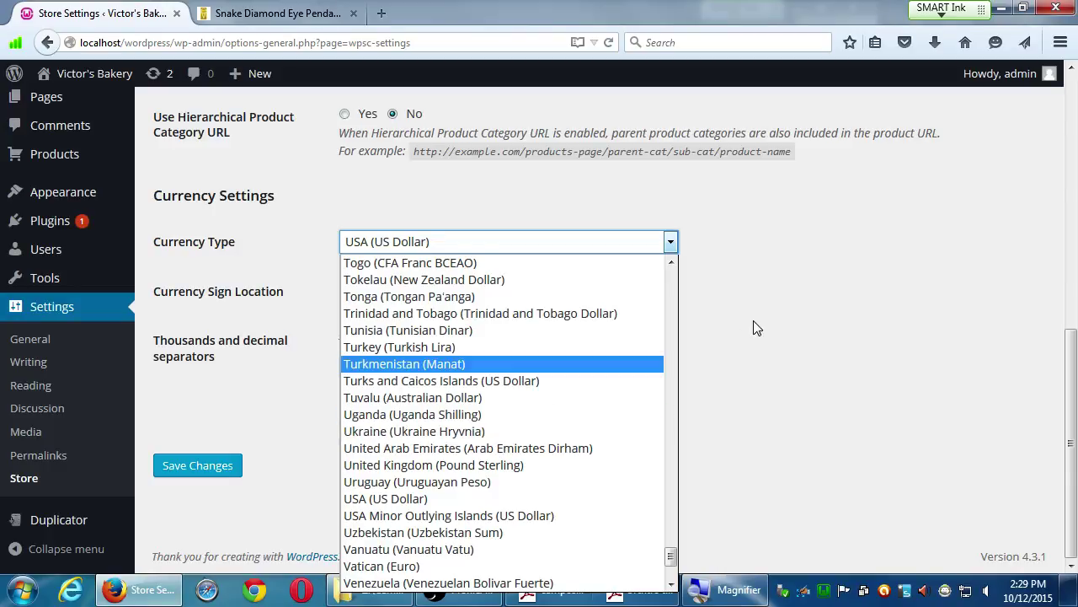
left_click(784, 282)
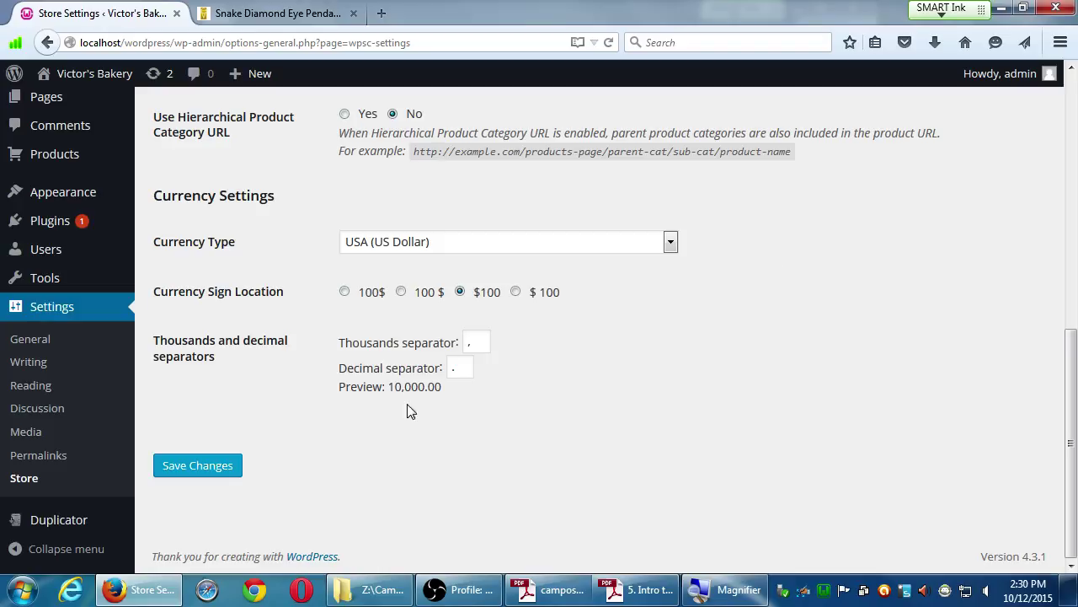
left_click(229, 466)
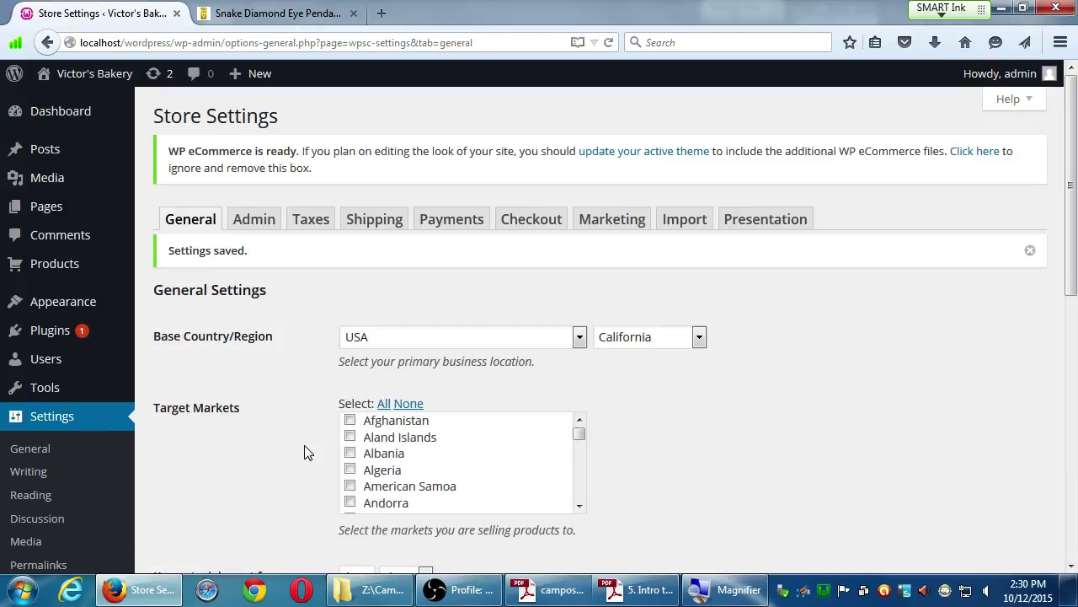
Save the General tab again, keeping $100 sign placement and 10,000.00 separators.
scroll(243, 458, "down", 5)
scroll(236, 462, "down", 1)
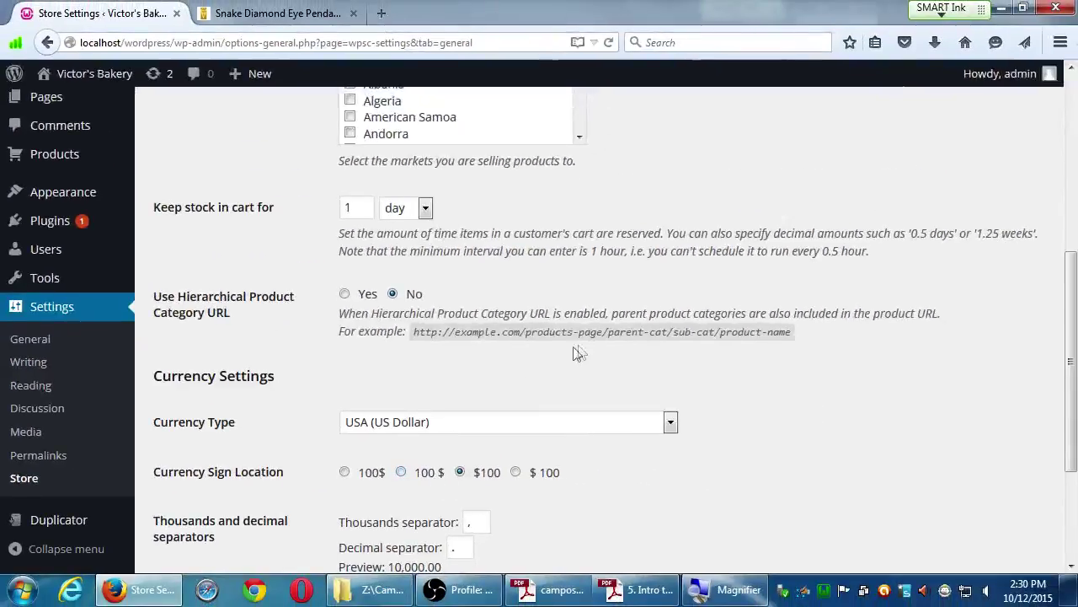
scroll(556, 367, "up", 2)
scroll(540, 372, "down", 4)
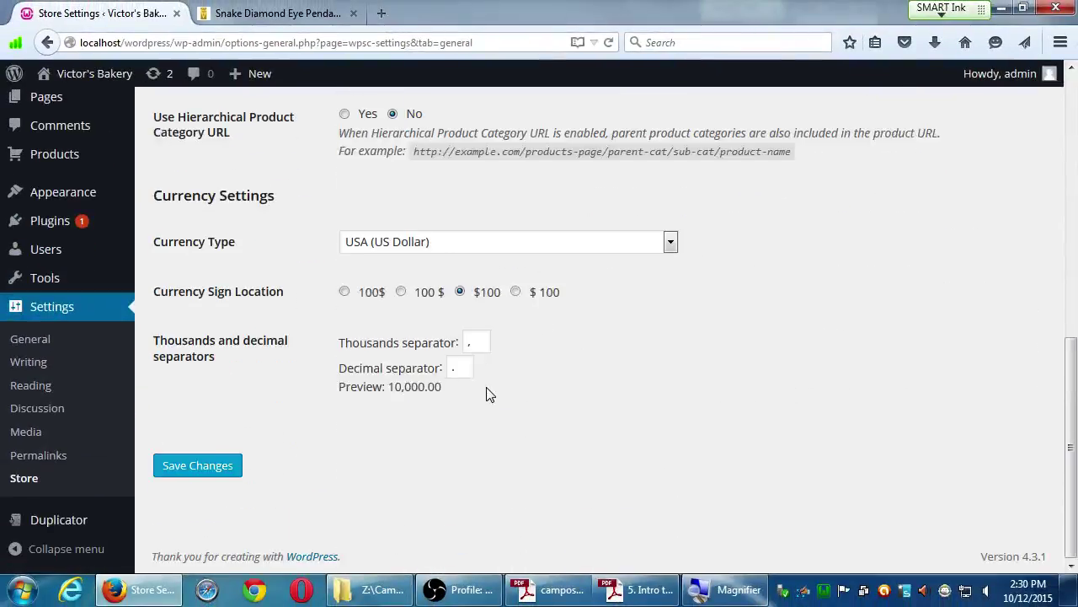
left_click(182, 480)
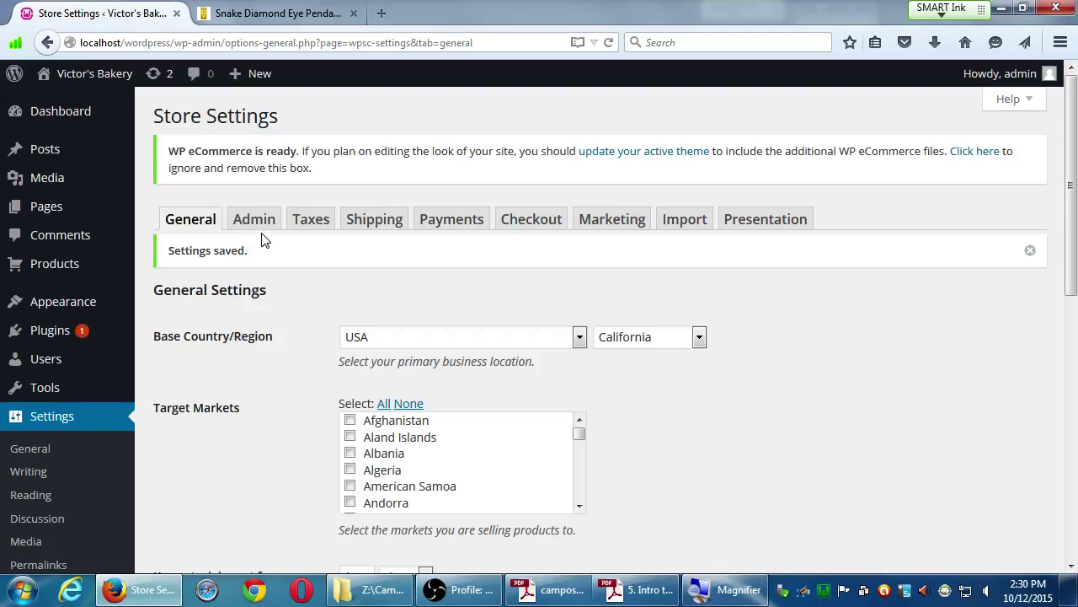
On the store's Admin tab, set Max downloads per file to 3.
left_click(262, 229)
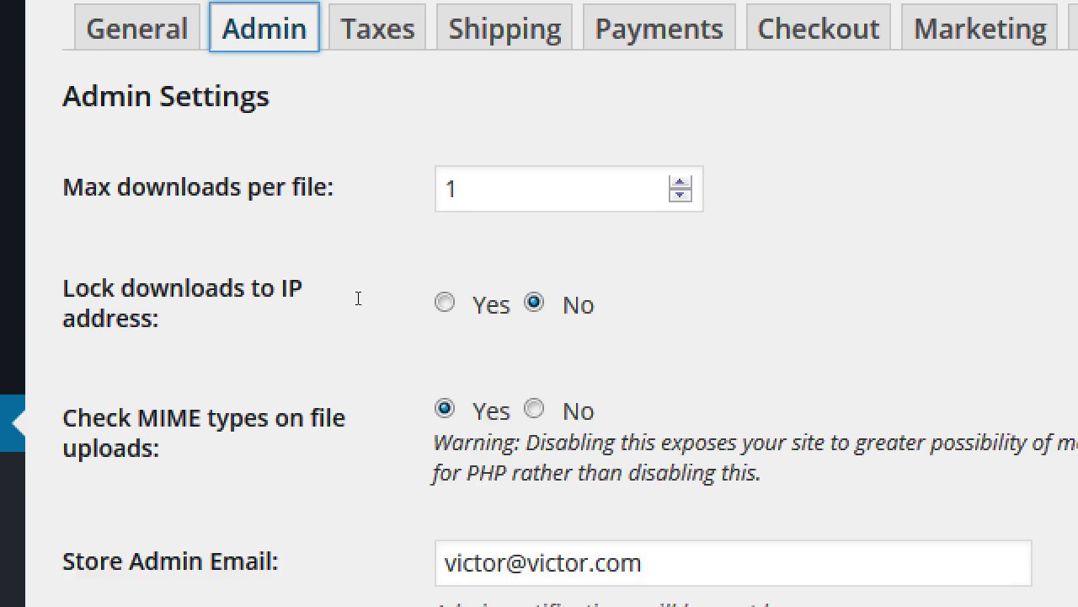
key("Tab")
key("ctrl+a")
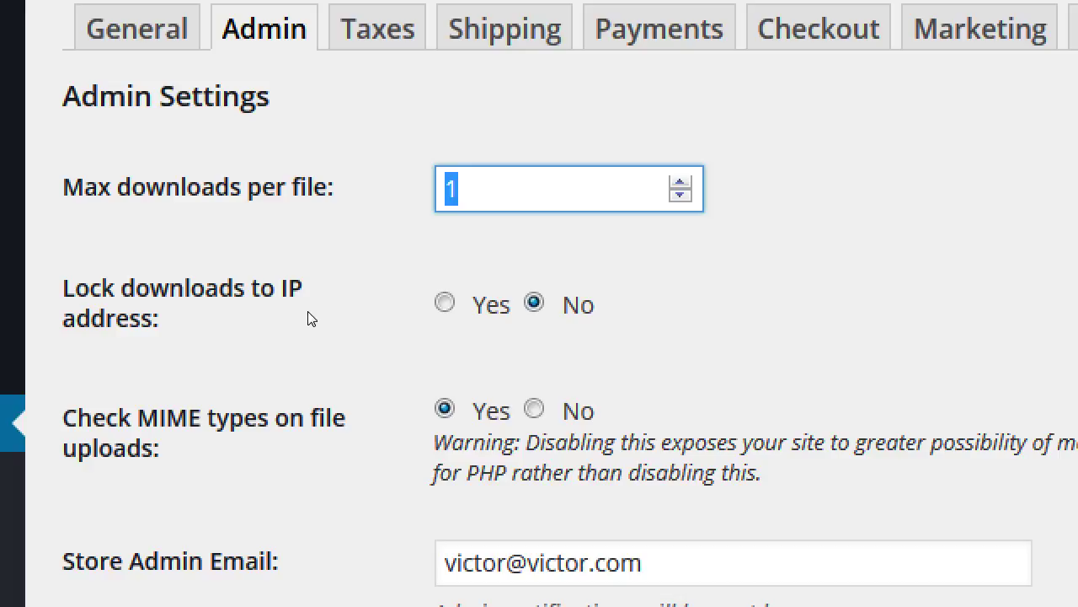
type("3")
Change Max downloads per file back to 1.
key("BackSpace")
type("1")
left_click(588, 296)
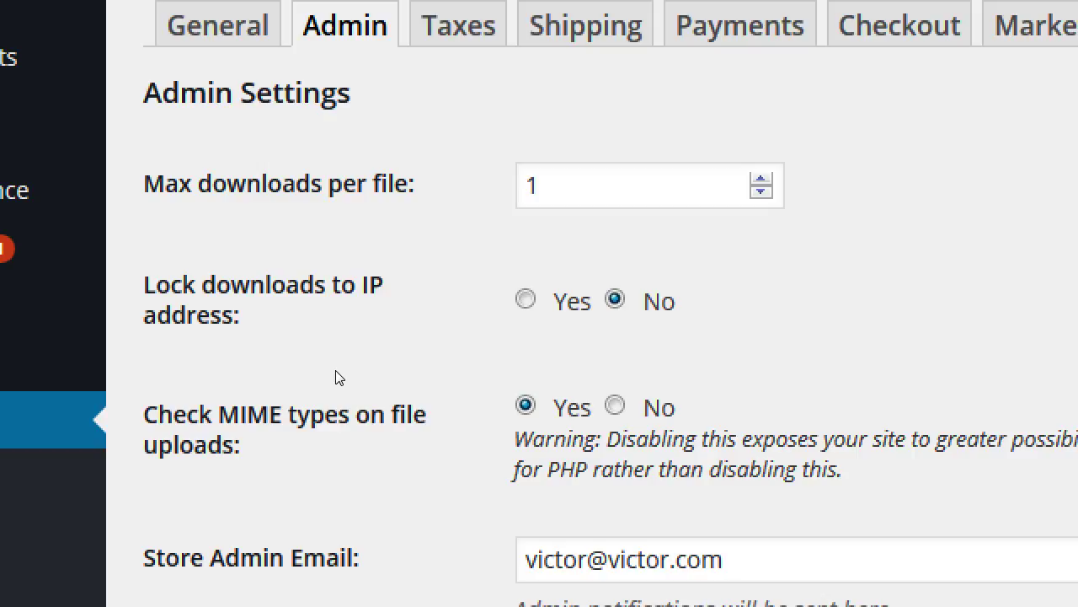
Leave downloads unlocked to the buyer's IP and scroll to the Store Admin Email and Terms fields.
key("Left")
key("Right")
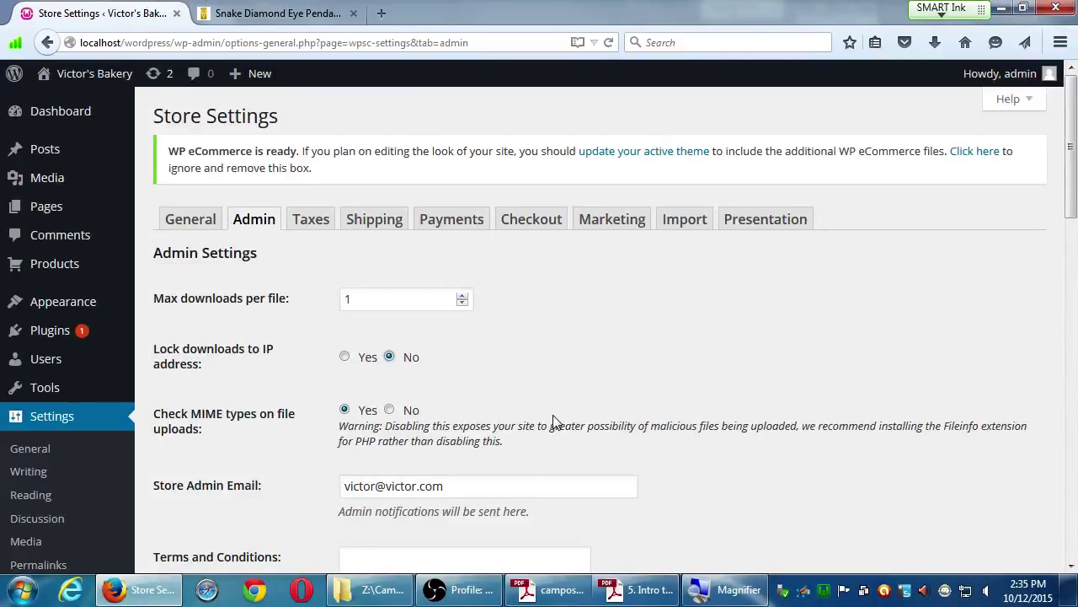
scroll(609, 457, "down", 1)
scroll(608, 455, "down", 5)
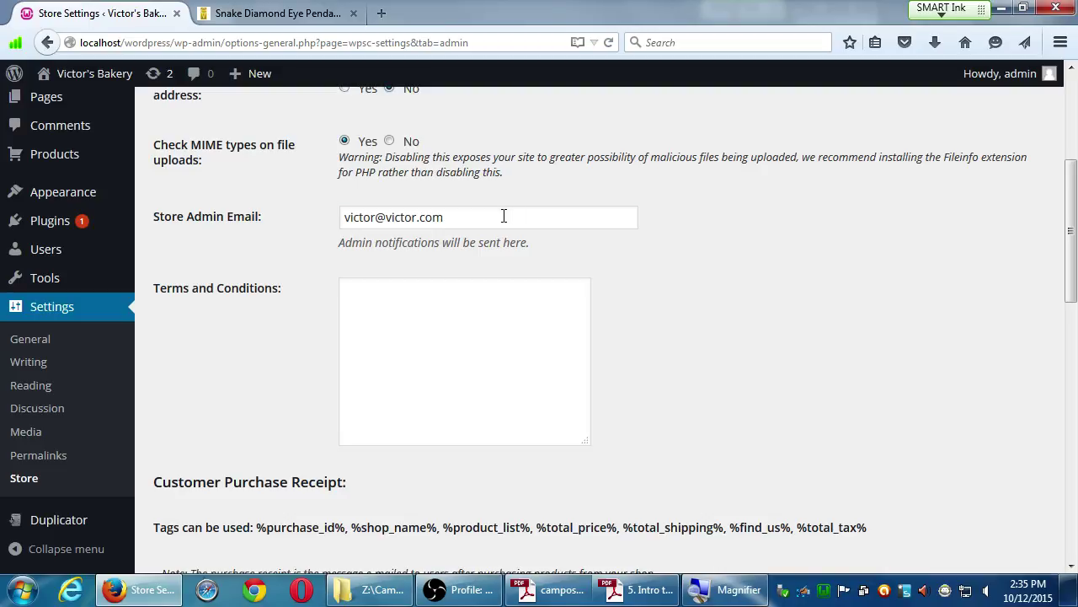
left_click_drag(503, 217, 321, 216)
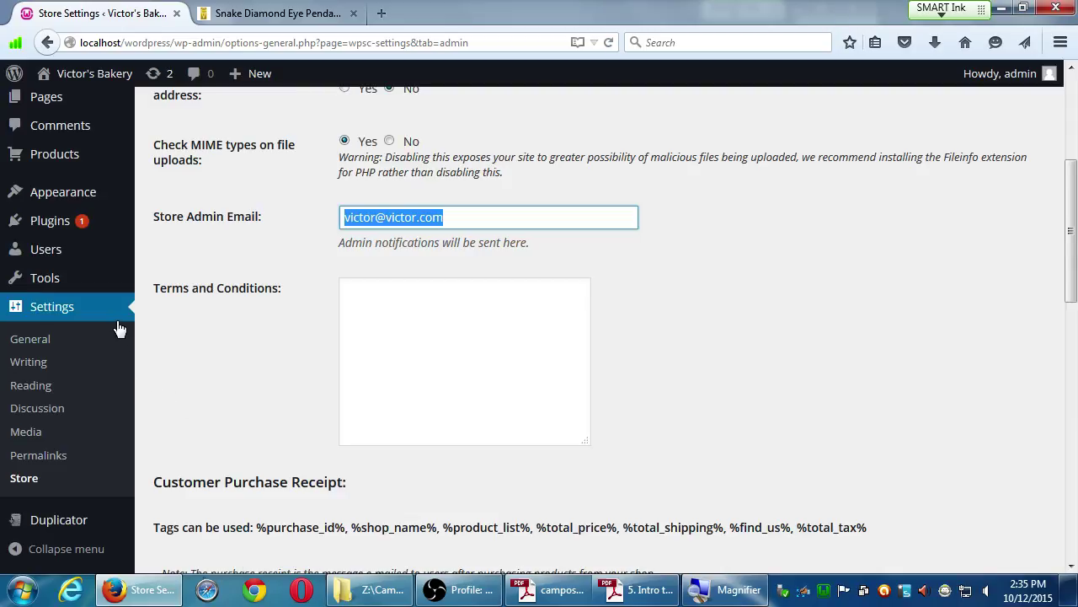
middle_click(38, 338)
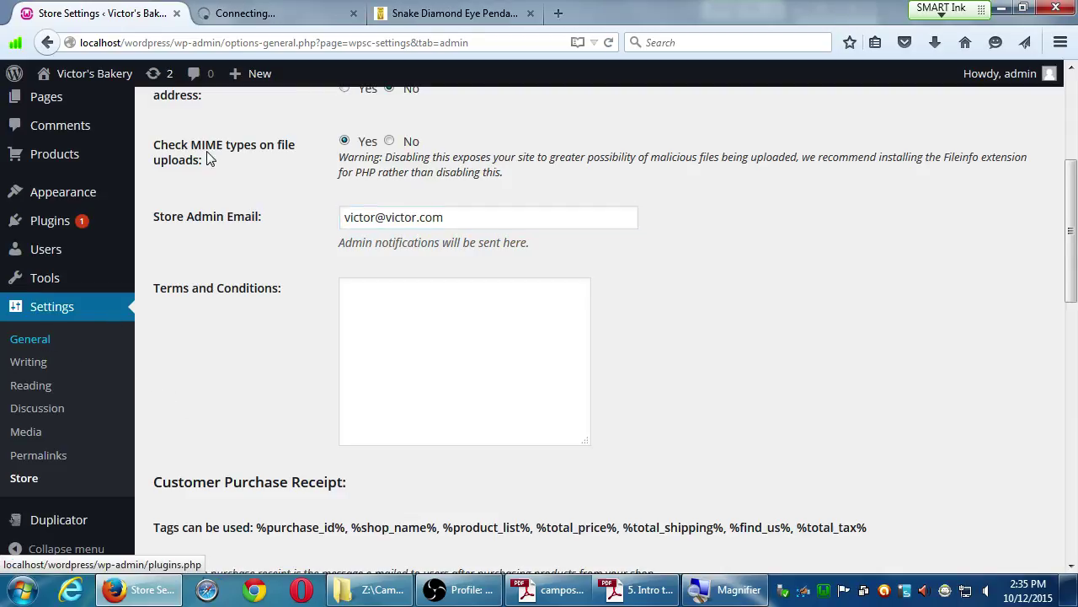
left_click(237, 14)
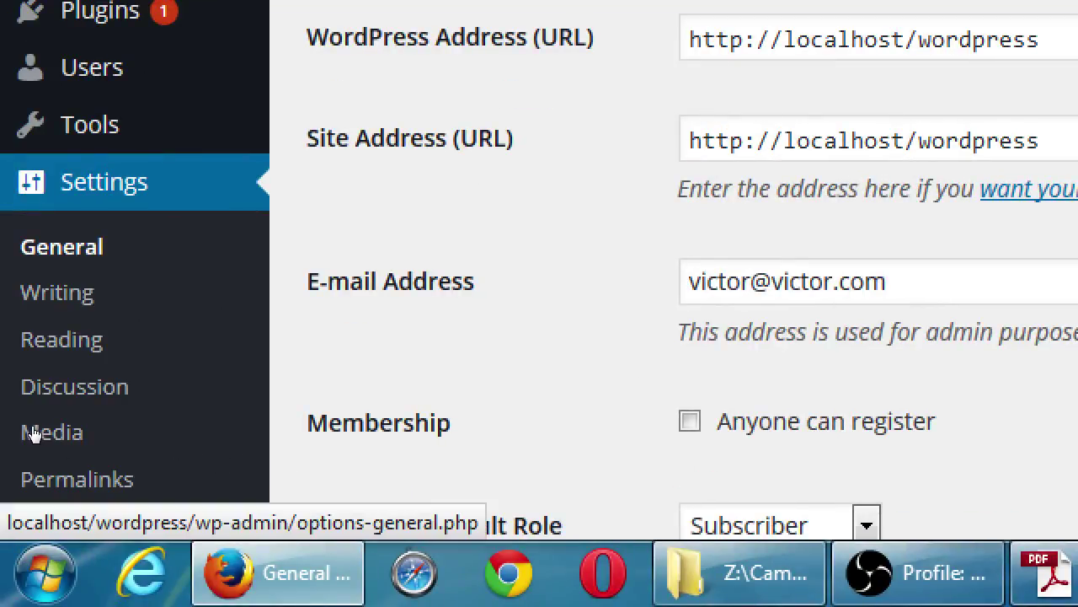
scroll(32, 442, "down", 3)
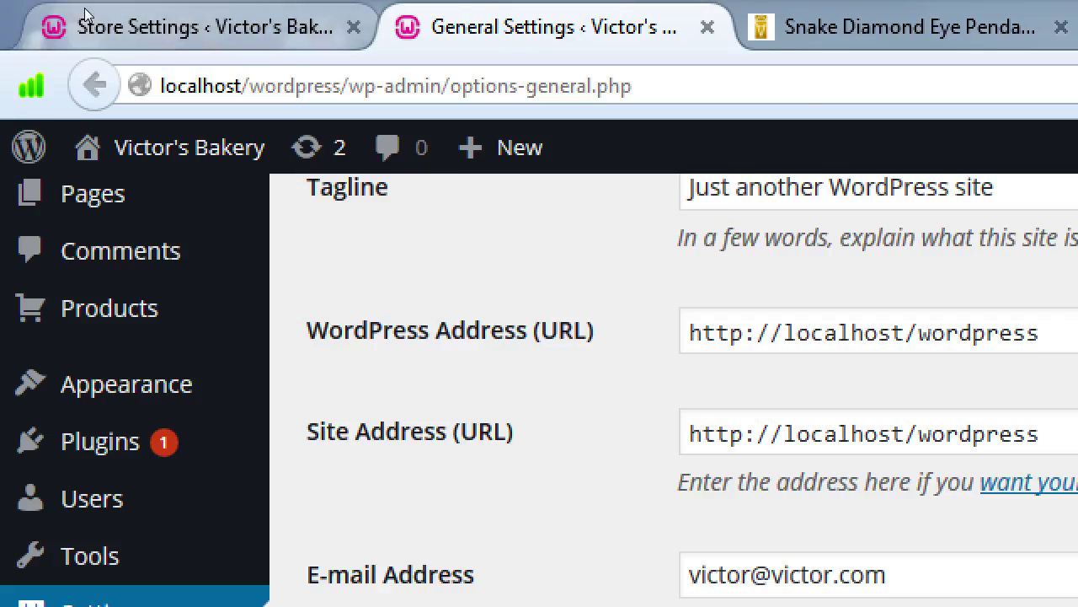
left_click(81, 17)
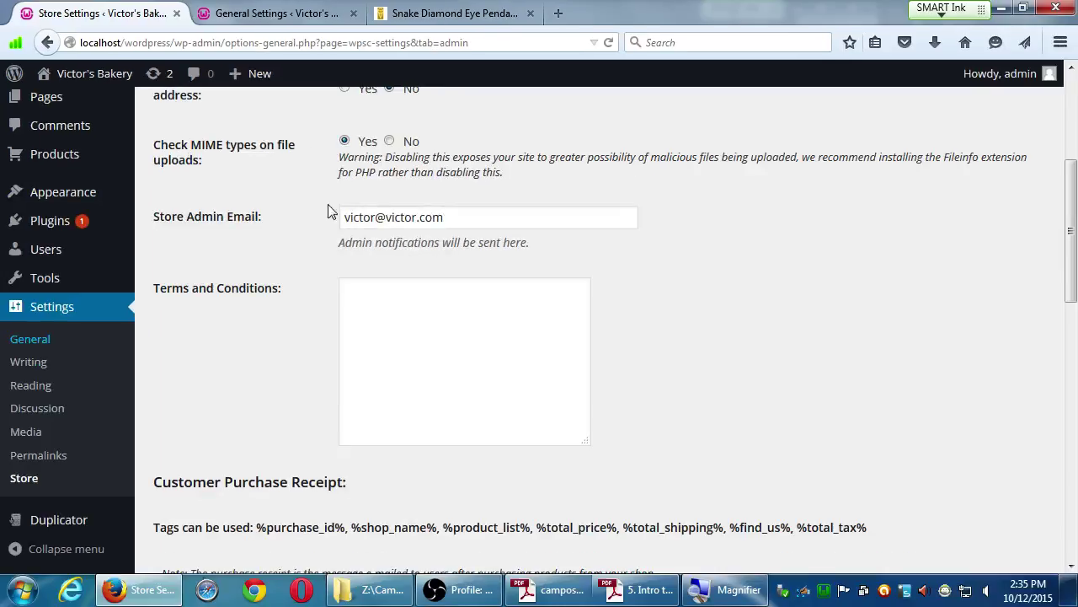
left_click(352, 14)
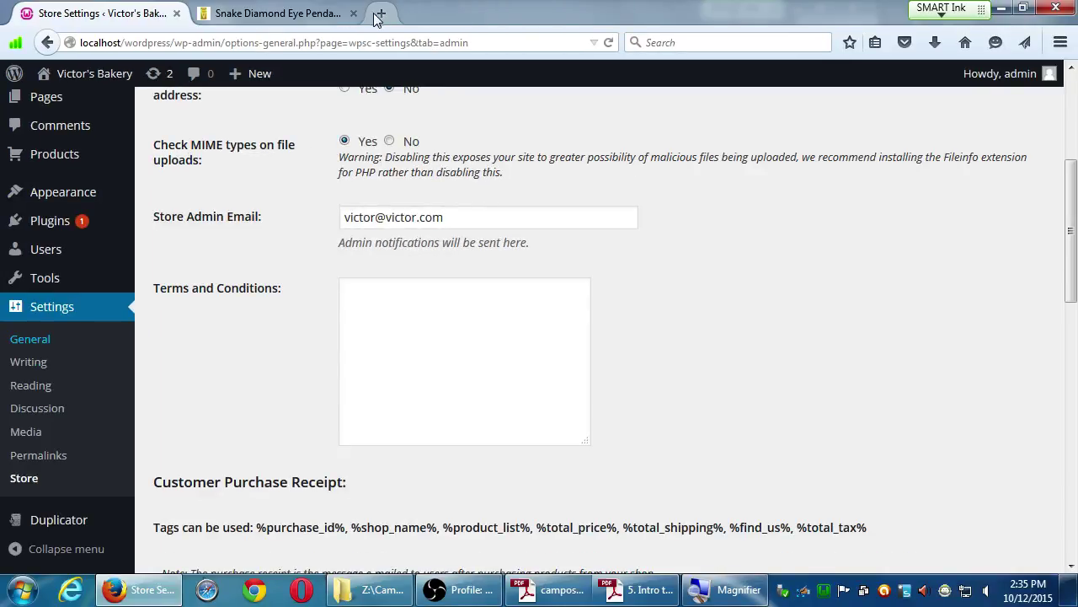
Put the cursor in Terms and Conditions, then switch to the Snake Diamond Eye Pendant shop tab.
left_click(443, 342)
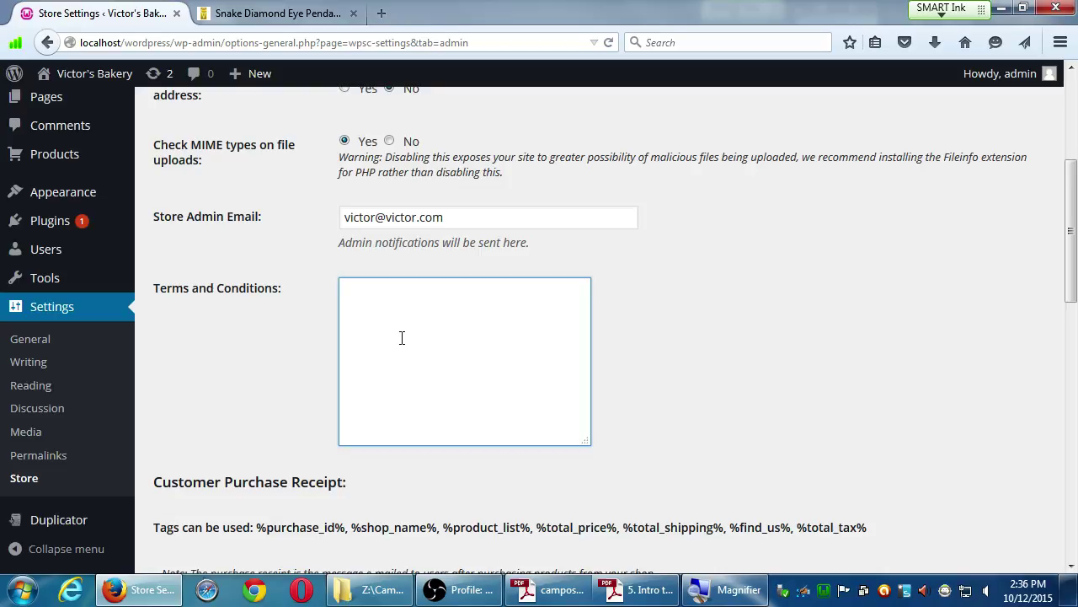
key("ctrl+Tab")
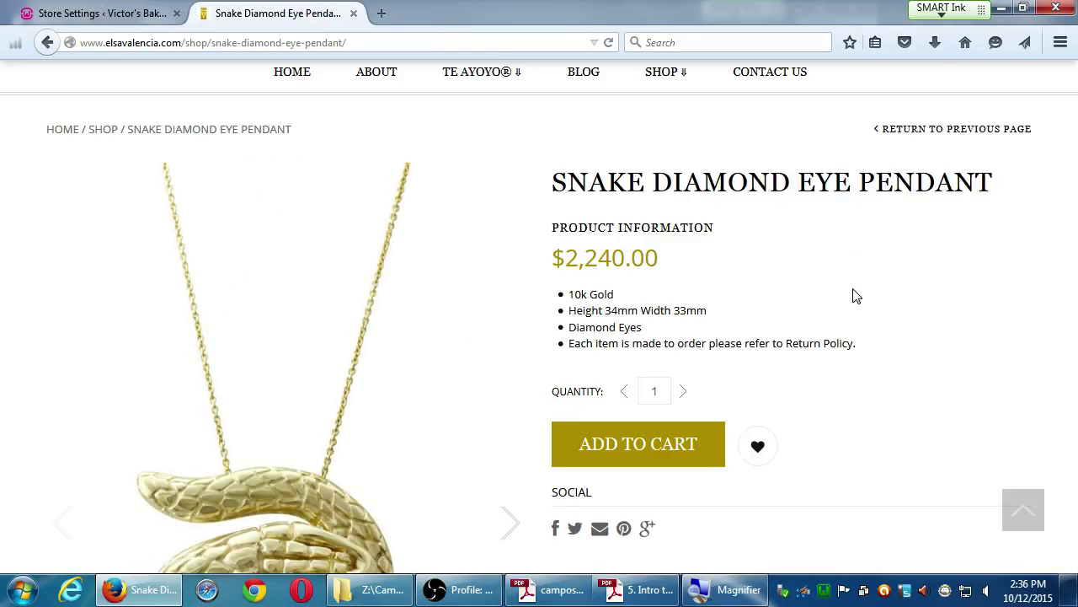
Add the Snake Diamond Eye Pendant to the cart and go to checkout, totalling $2,419.20.
left_click(674, 445)
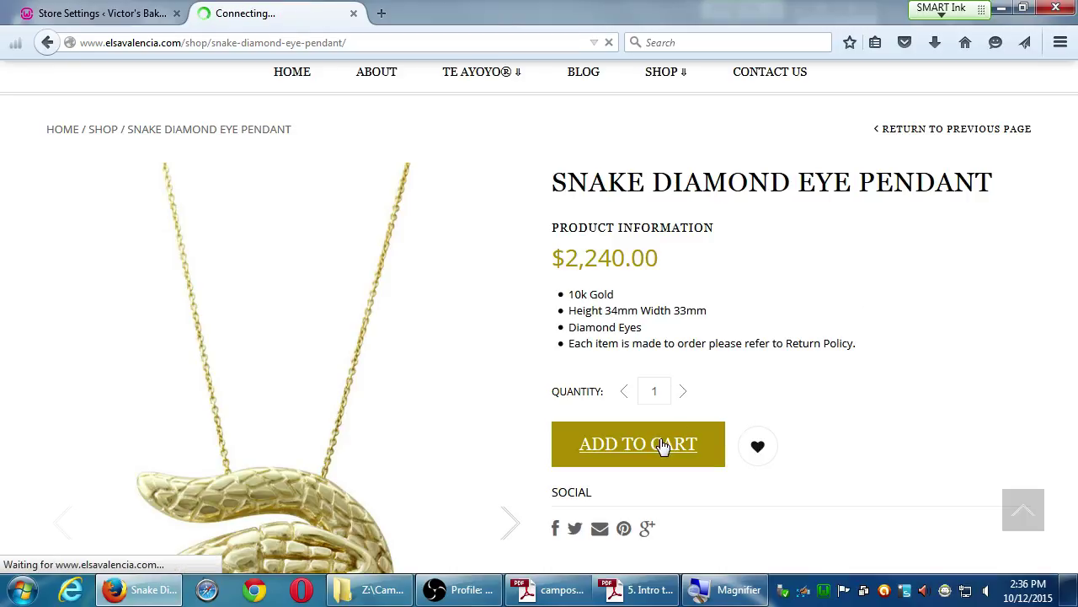
scroll(665, 443, "down", 5)
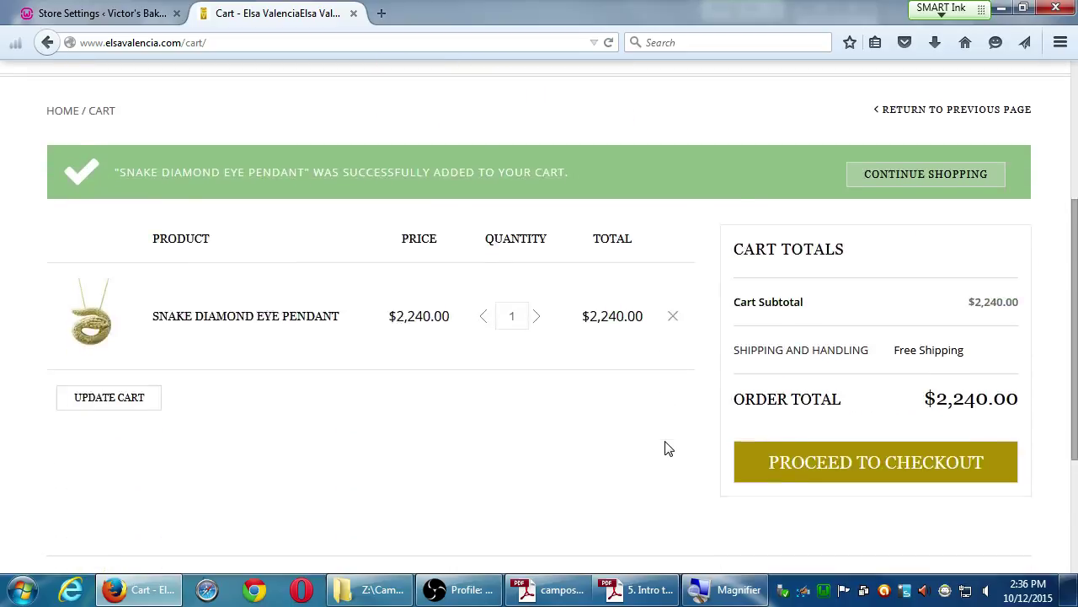
left_click(822, 245)
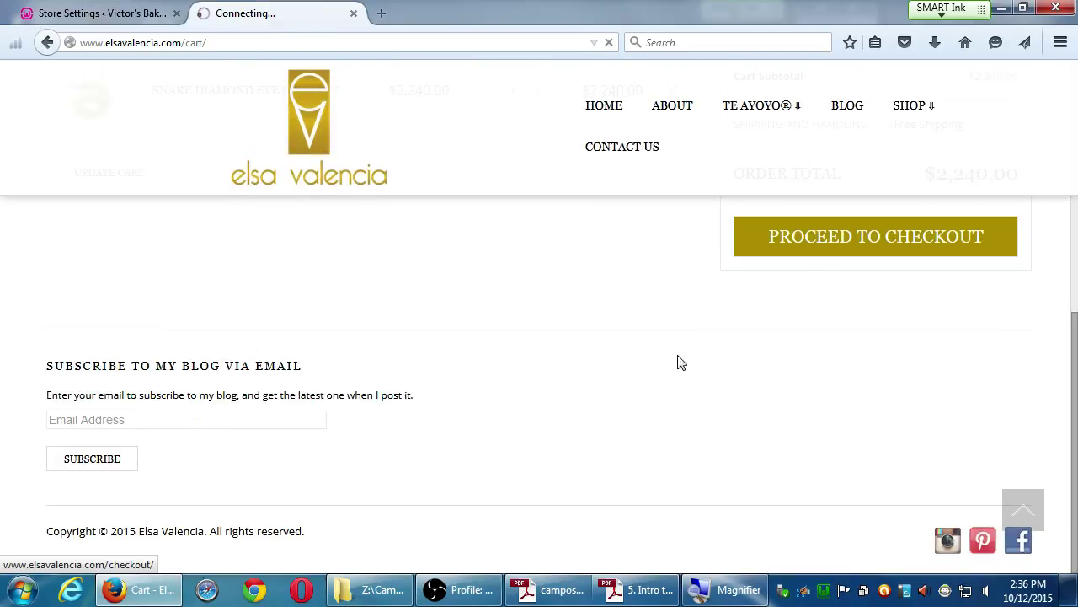
scroll(678, 375, "down", 8)
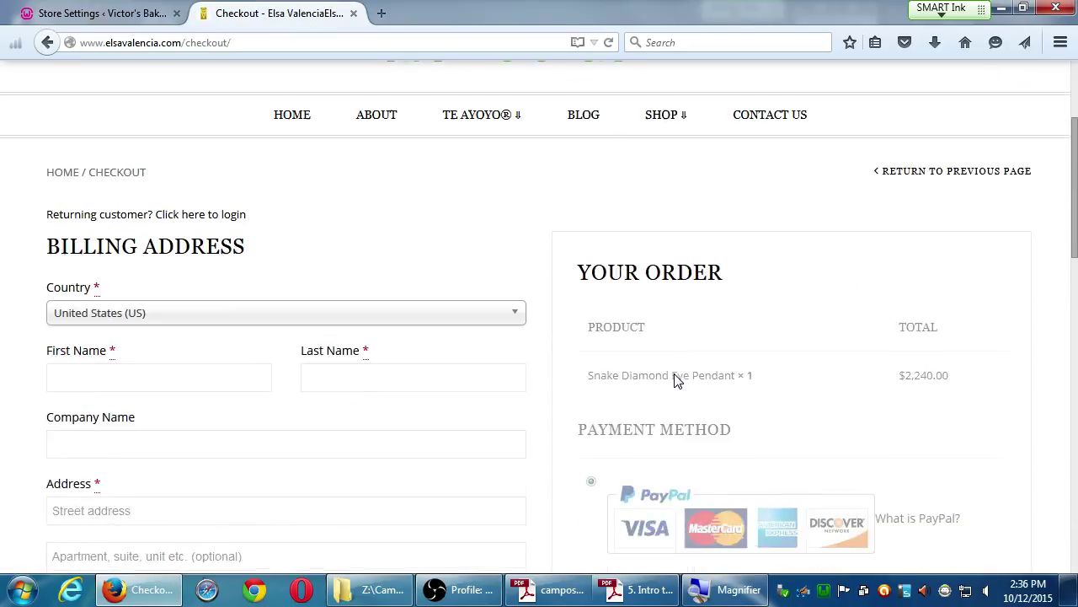
scroll(677, 384, "down", 3)
scroll(682, 371, "up", 2)
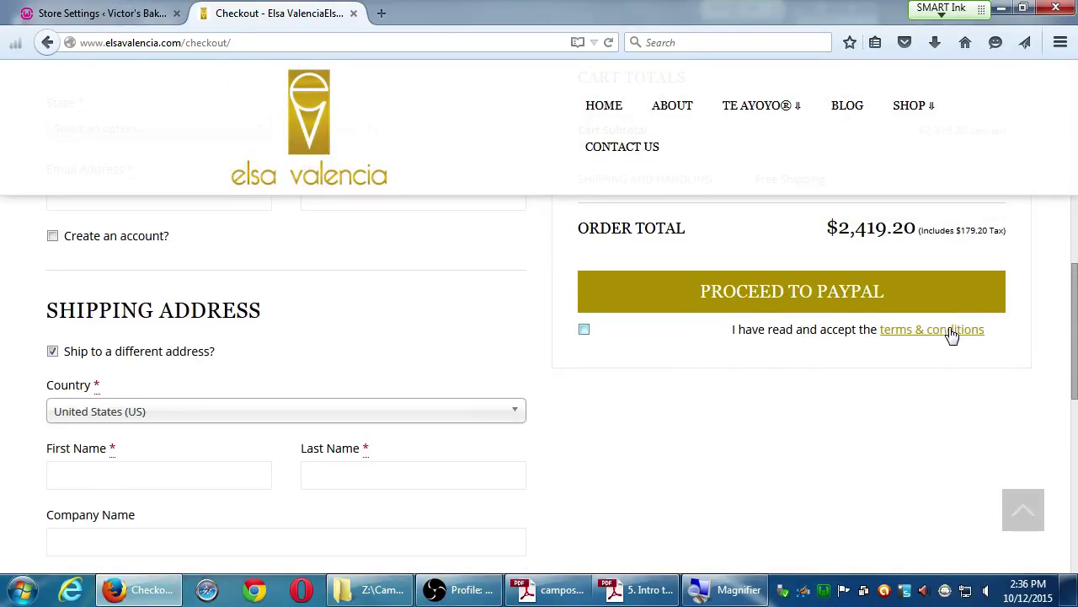
Read the shop's terms & conditions page, then close it to return to checkout.
left_click(917, 337)
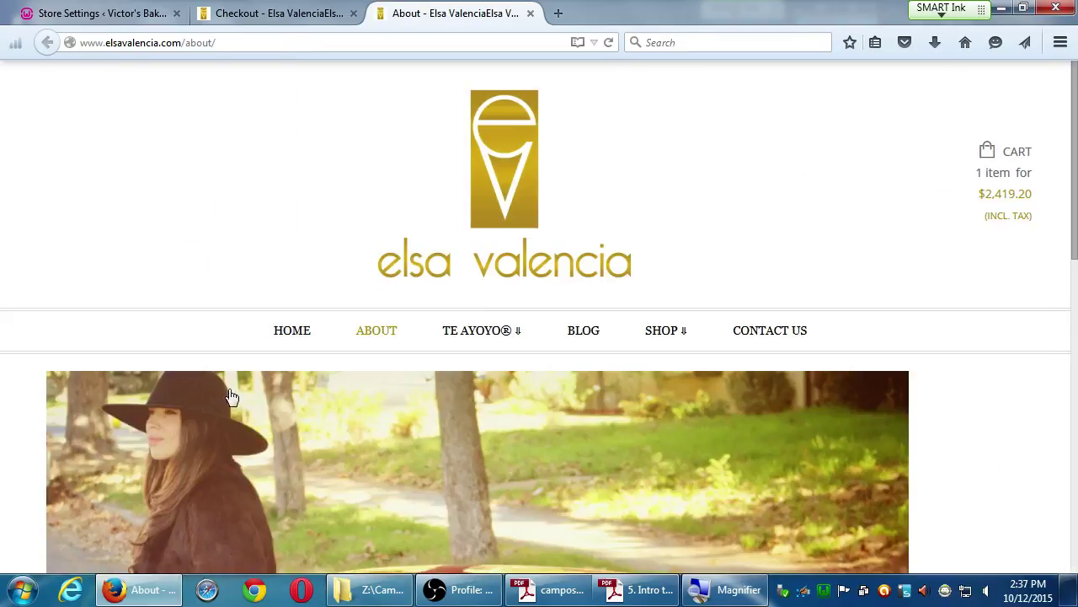
scroll(266, 412, "down", 5)
scroll(270, 413, "down", 5)
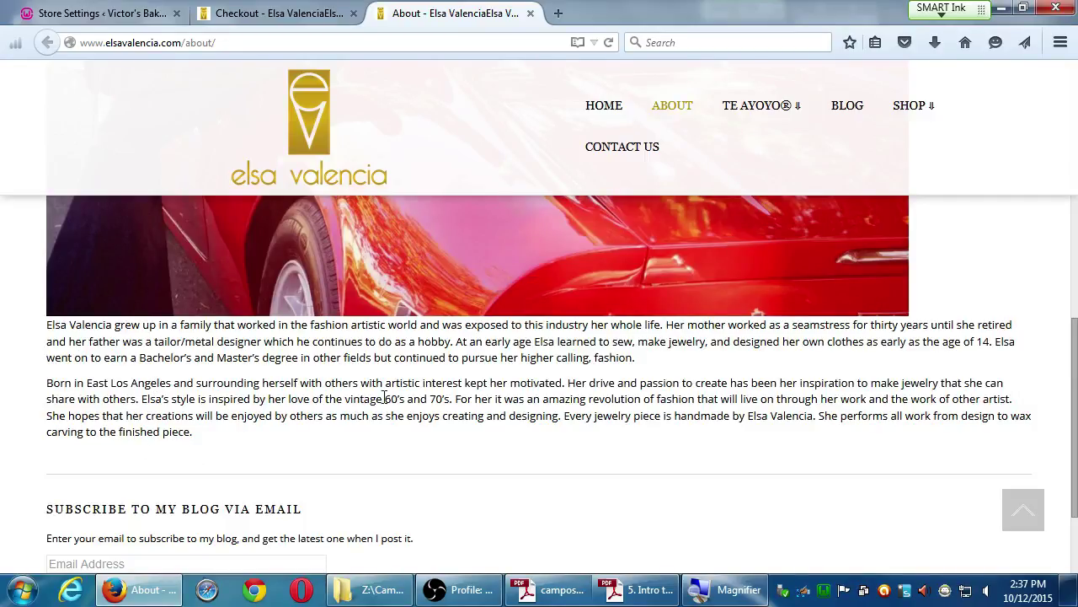
left_click_drag(405, 392, 263, 399)
left_click(539, 431)
left_click(531, 13)
scroll(704, 524, "up", 3)
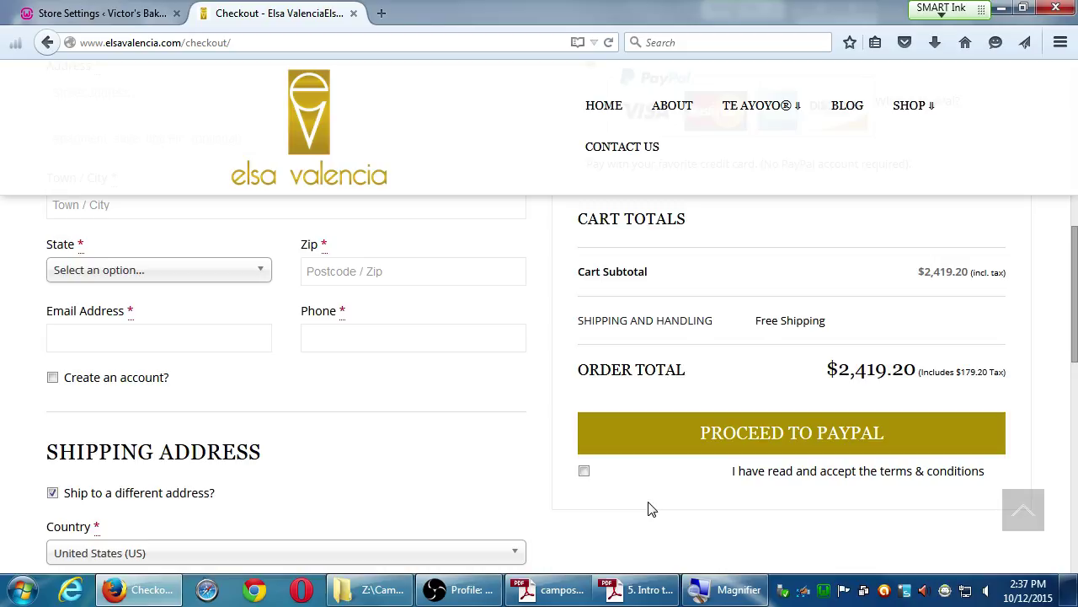
In a new tab, search Yahoo for 'terms and conditions generator'.
left_click(381, 13)
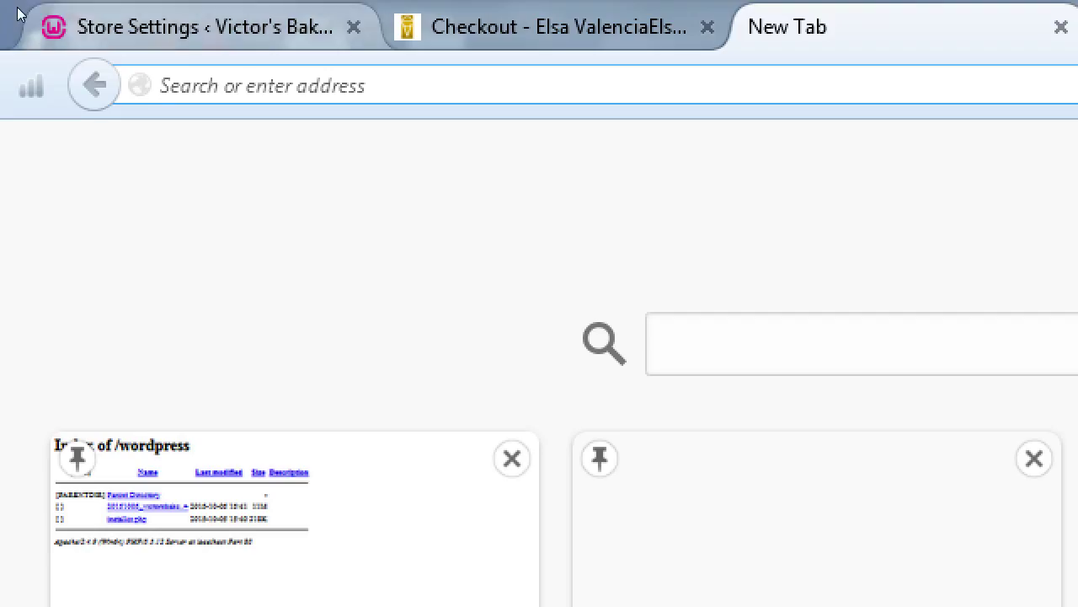
left_click(97, 14)
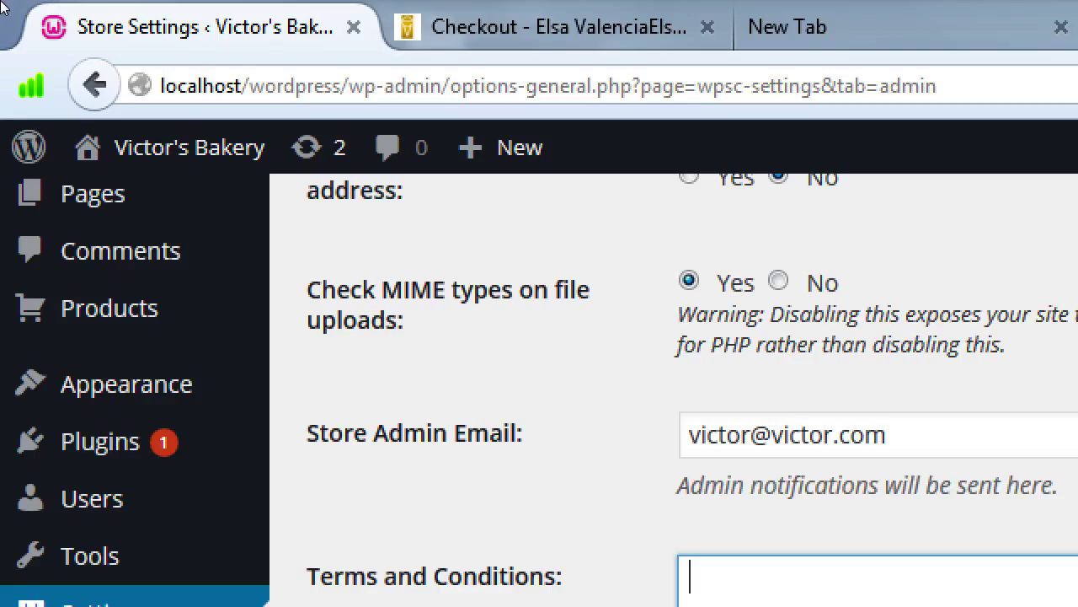
key("ctrl+shift+Tab")
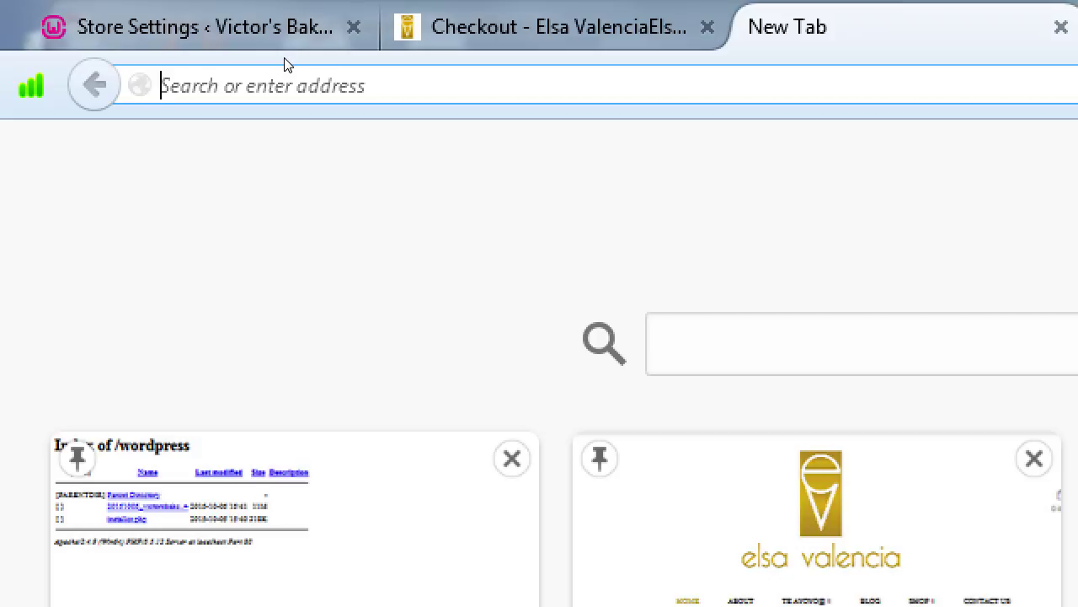
type("terms and conditions")
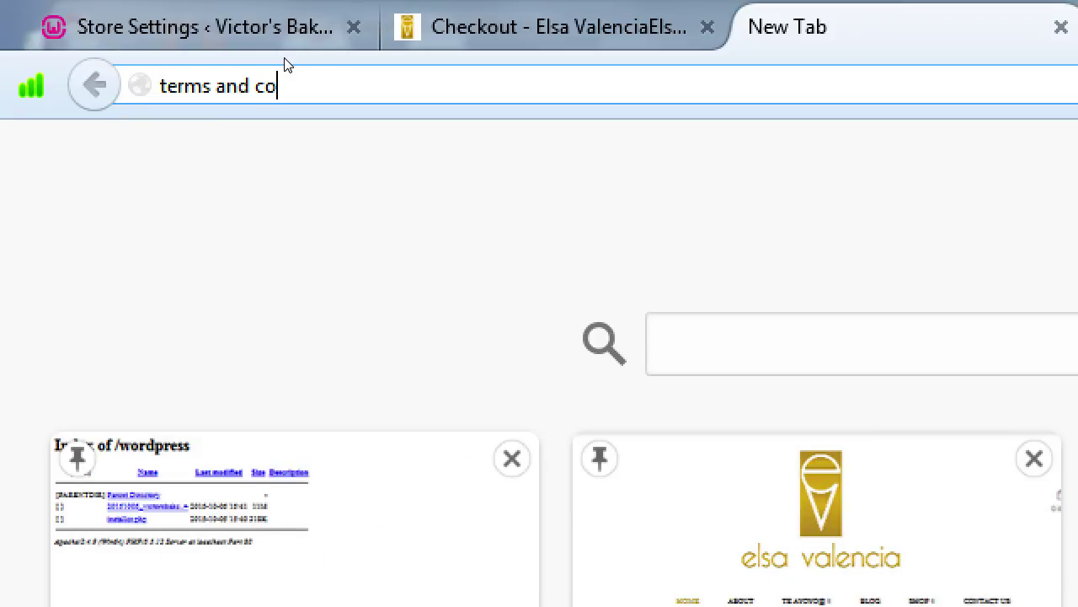
type(" generator")
key("Return")
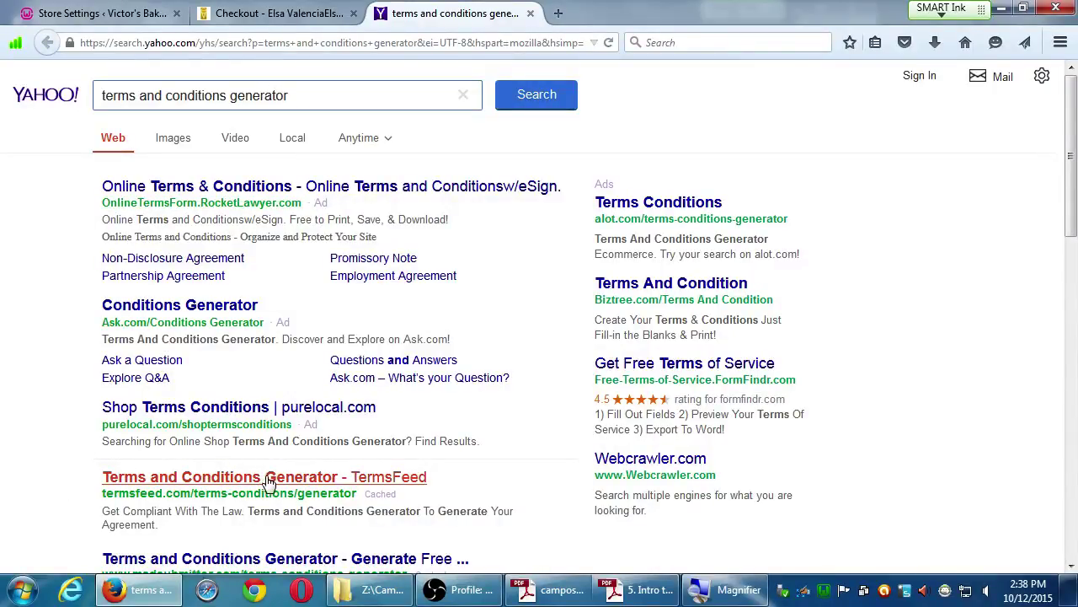
Change the query to 'terms and conditions template' and return to the WordPress store settings.
scroll(12, 487, "down", 3)
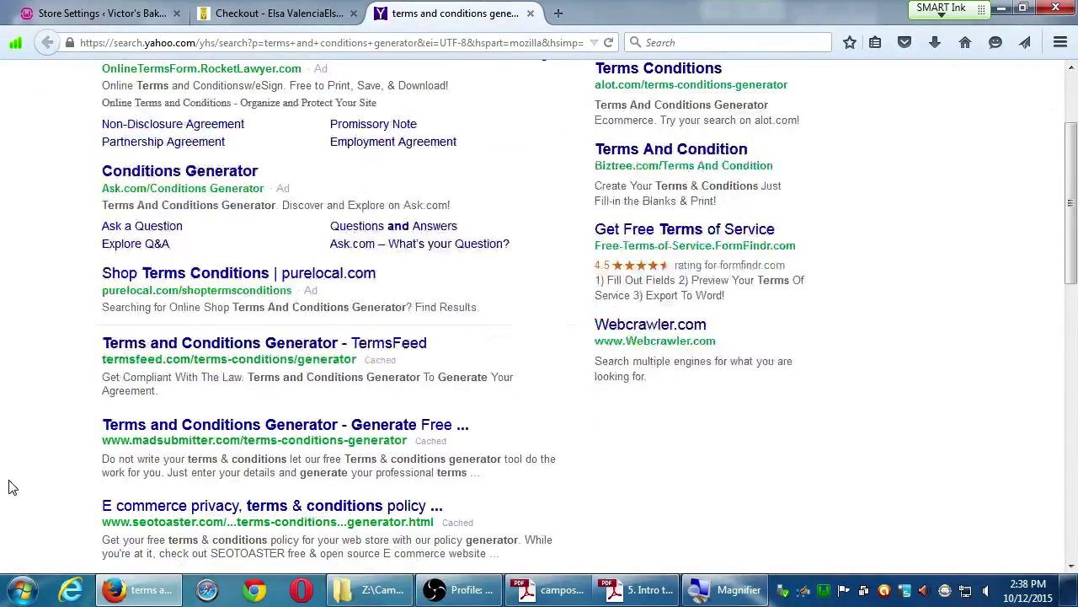
scroll(12, 487, "up", 3)
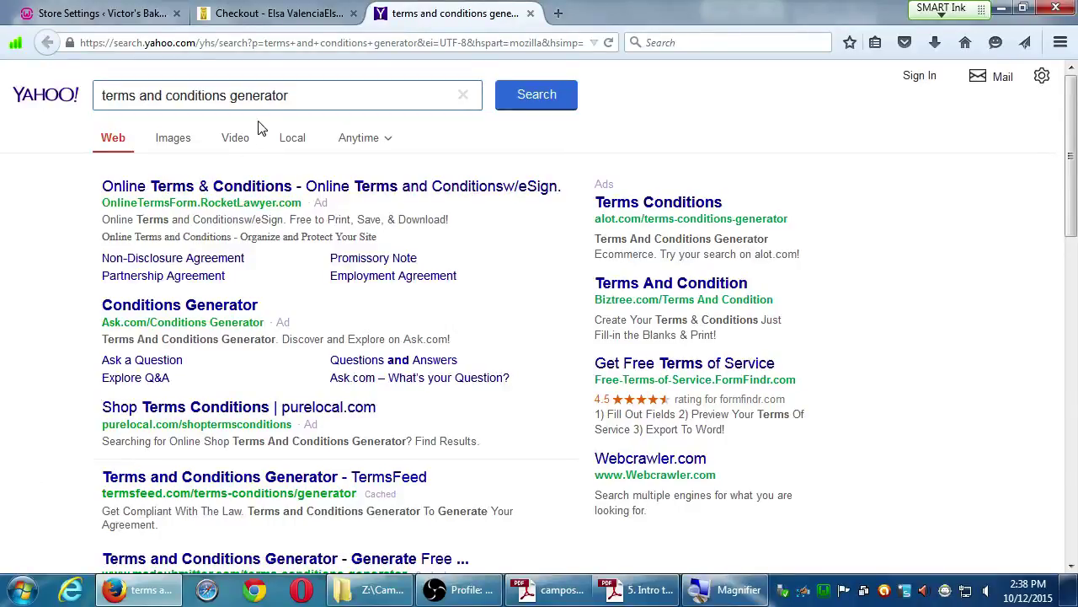
double_click(251, 97)
type("template")
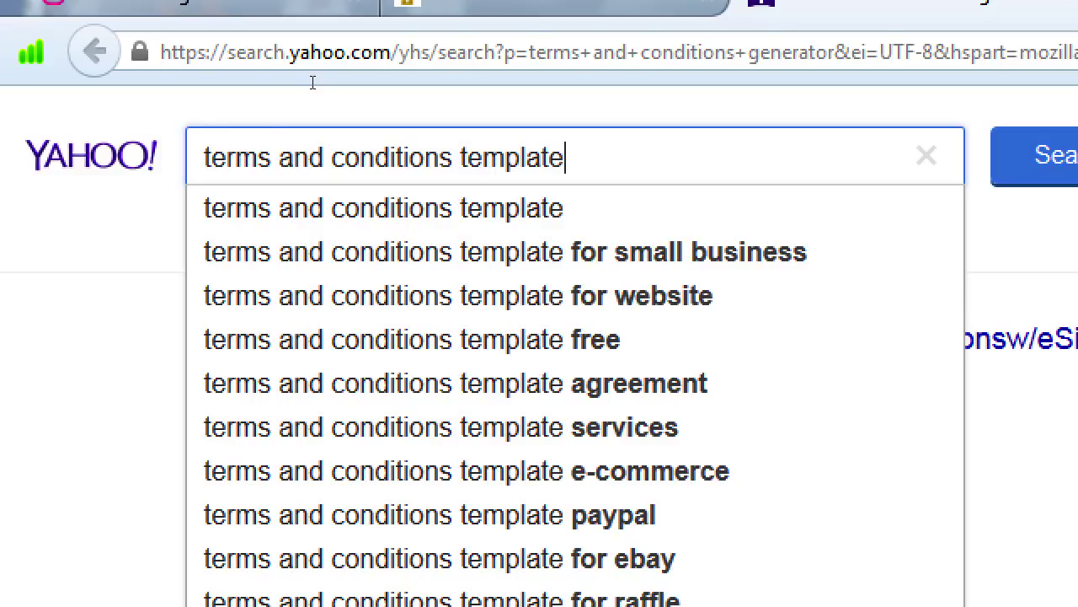
key("ctrl+1")
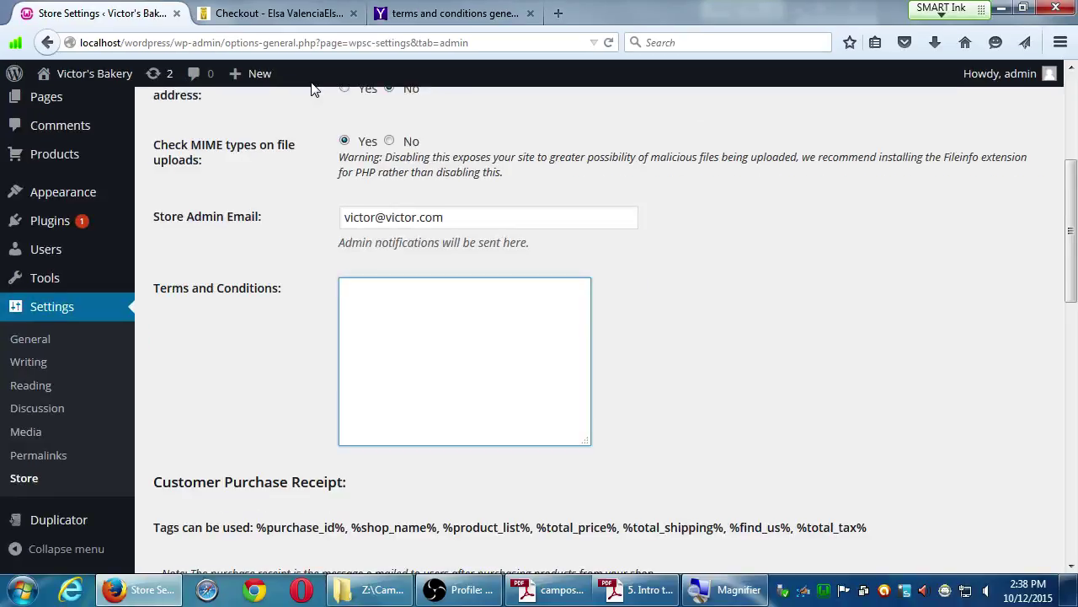
Type 'Created in a facility that also processes nuts.' into the Terms and Conditions field.
type("A")
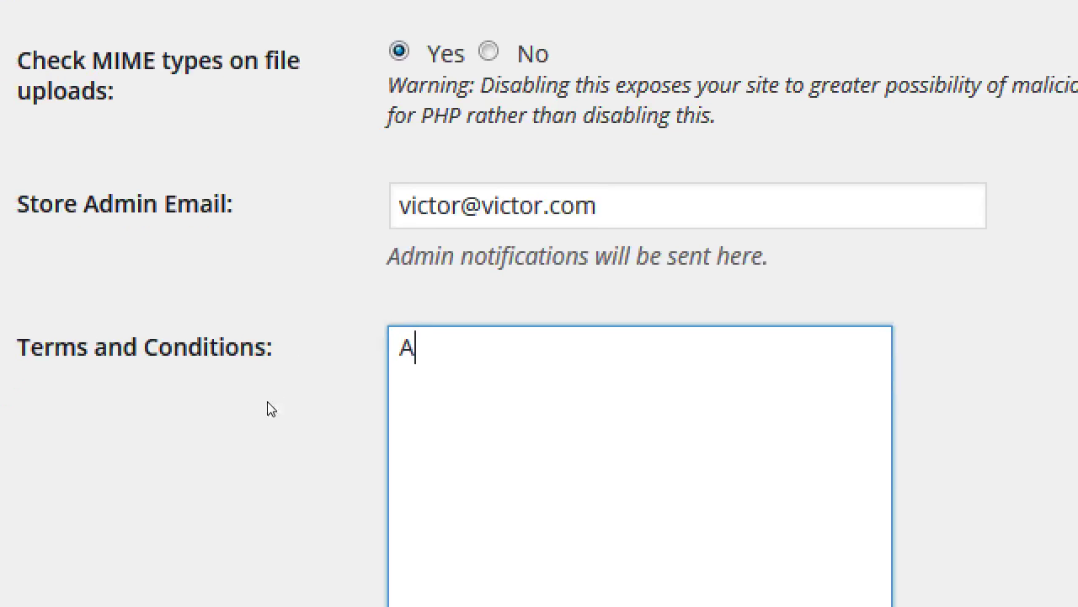
key("BackSpace")
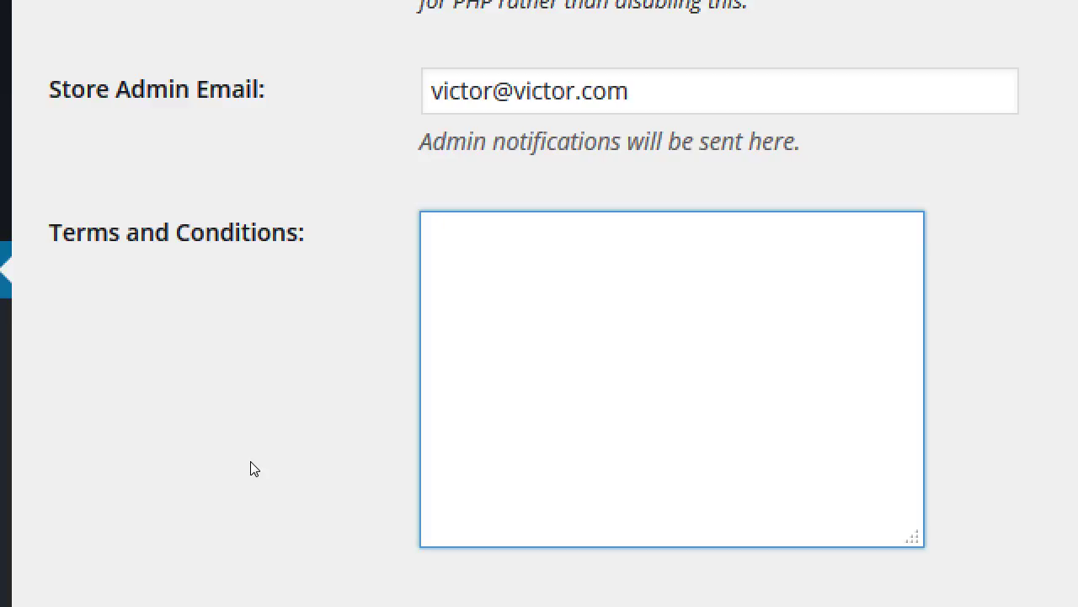
type("Created")
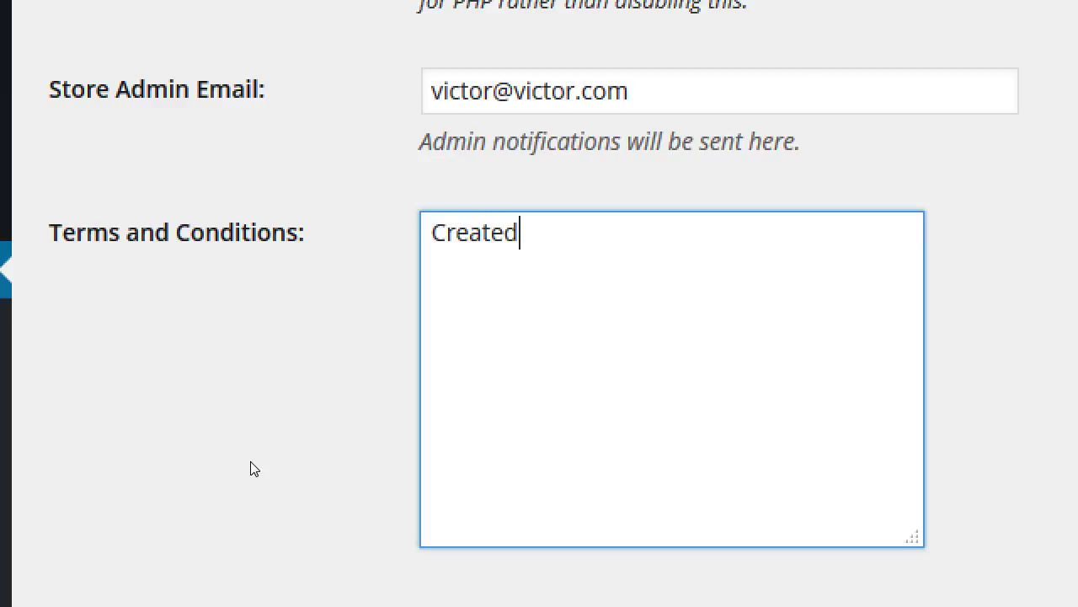
type(" in a facis")
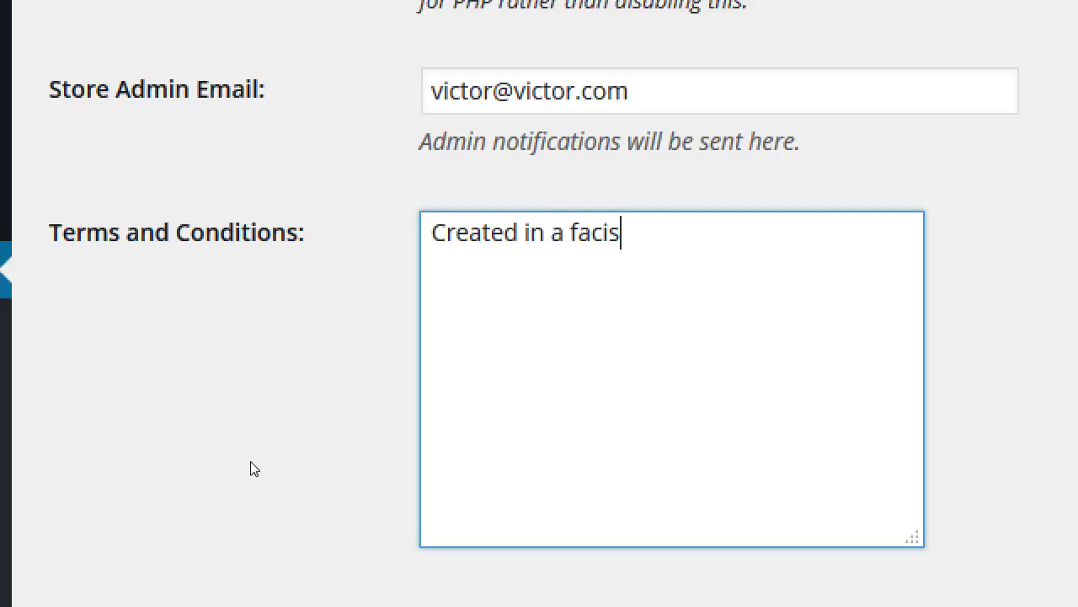
key("BackSpace")
type("lity that also processes")
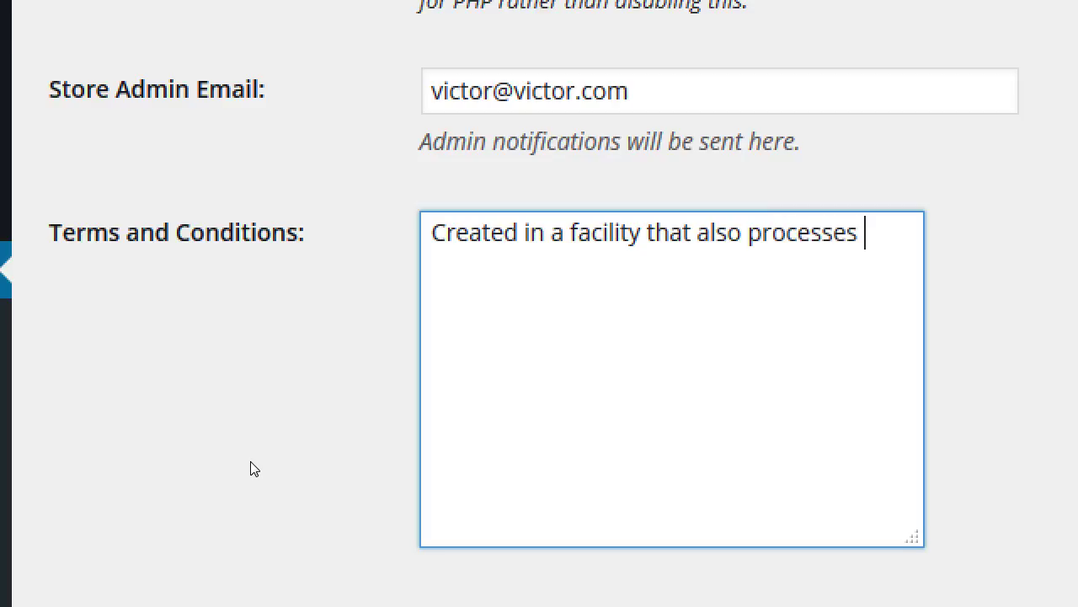
type(" tree nut")
key("BackSpace")
key("BackSpace")
key("BackSpace")
key("BackSpace")
key("BackSpace")
key("BackSpace")
key("BackSpace")
key("BackSpace")
key("BackSpace")
type("nuts.")
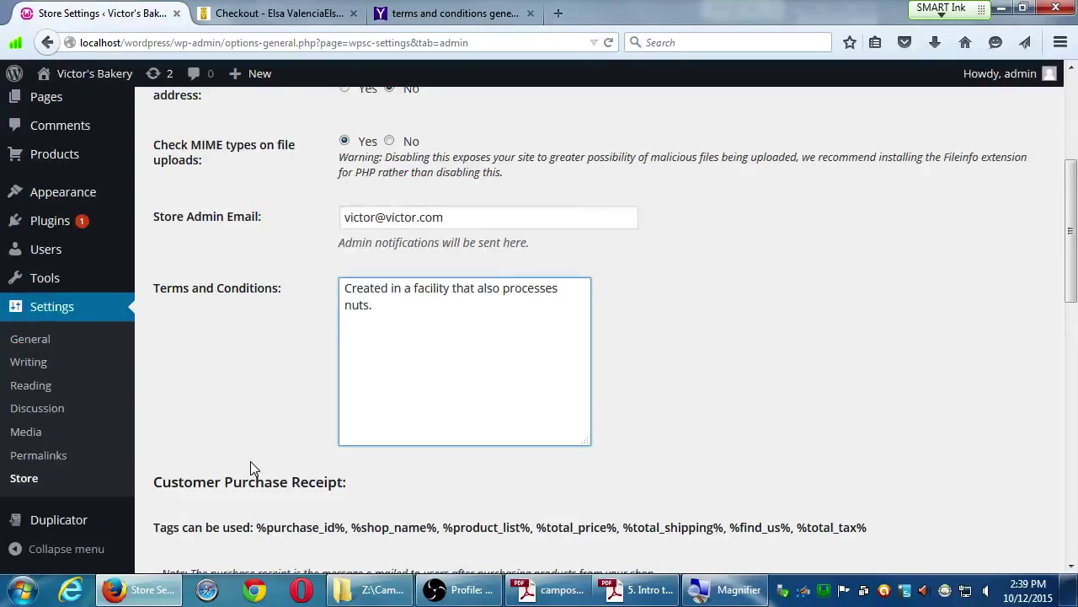
Enter the bakery's no-reply address in the Customer Purchase Receipt From Address field.
scroll(215, 483, "down", 3)
scroll(215, 483, "down", 1)
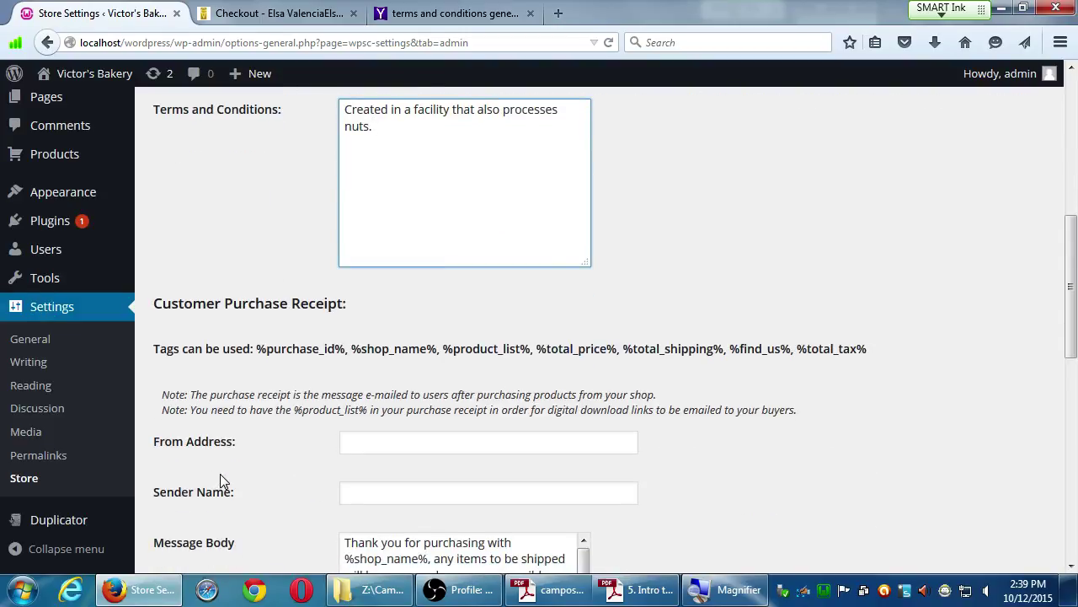
scroll(220, 473, "down", 6)
scroll(221, 472, "up", 2)
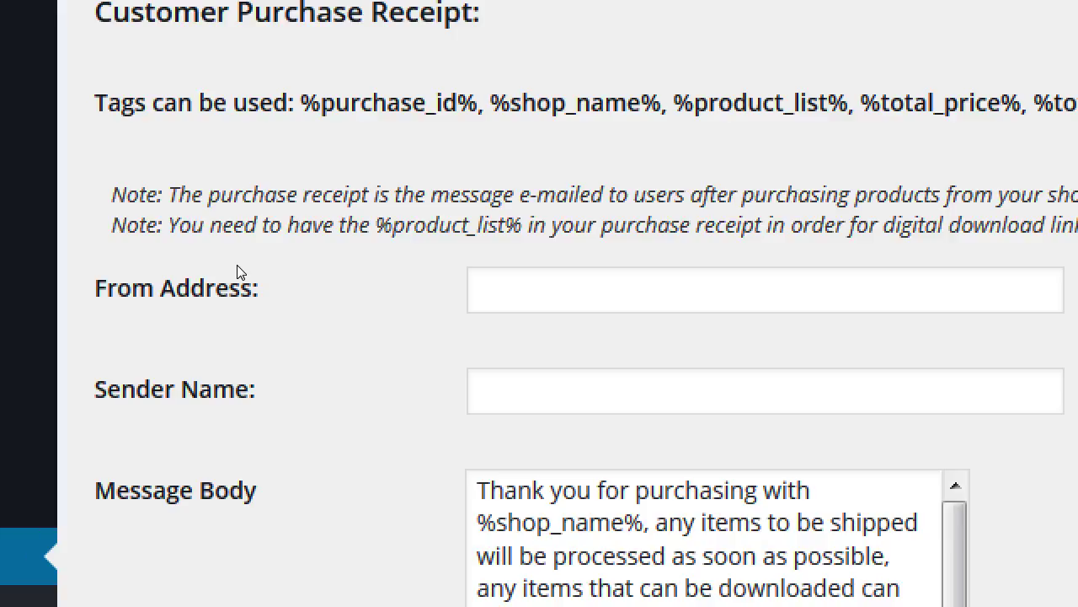
left_click(421, 252)
type("bo")
key("BackSpace")
key("BackSpace")
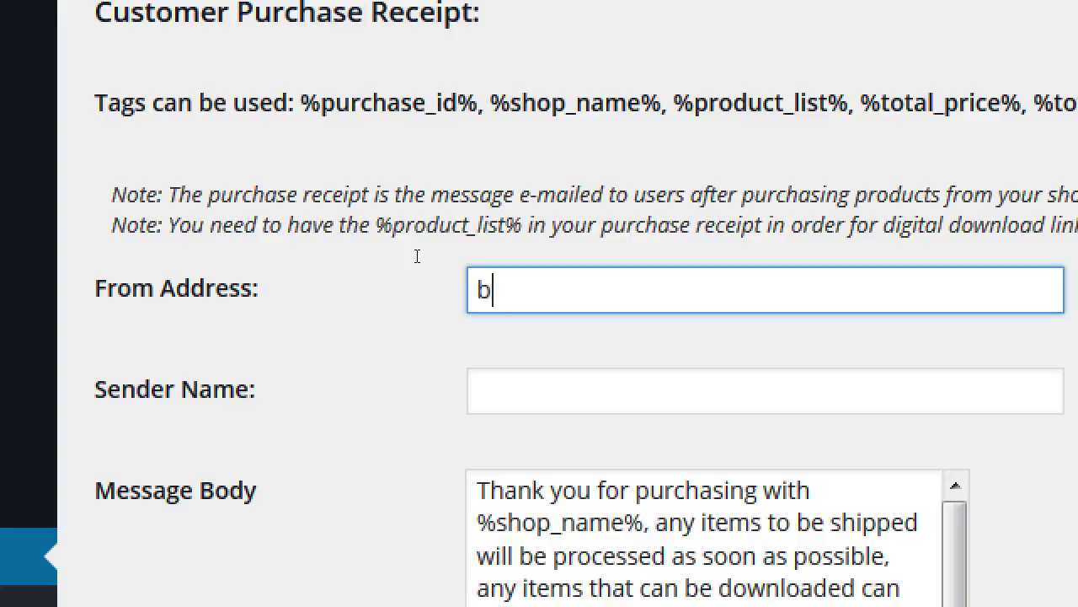
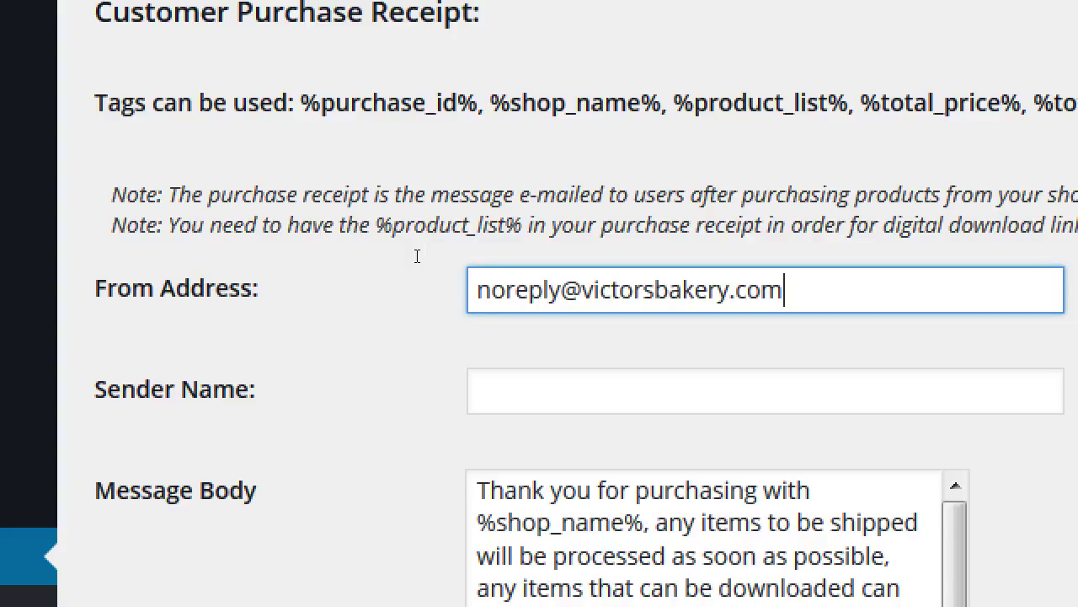
Briefly swap in the bakery's Gmail address, then restore the no-reply address as sender.
key("shift+Right")
key("shift+Right")
key("shift+Right")
key("shift+Right")
key("shift+Right")
key("shift+Right")
key("shift+Right")
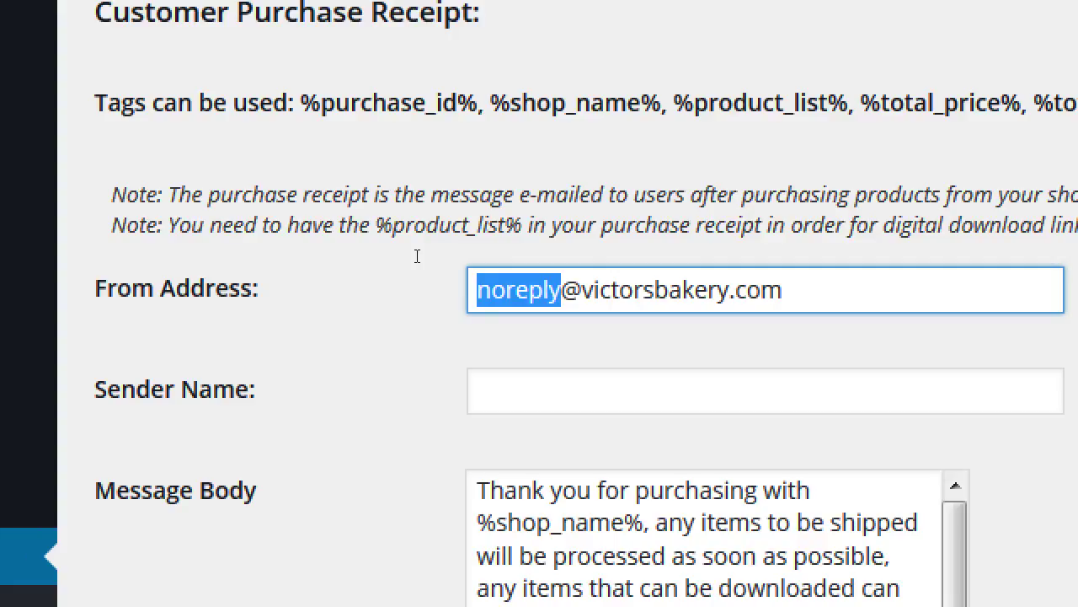
key("shift+End")
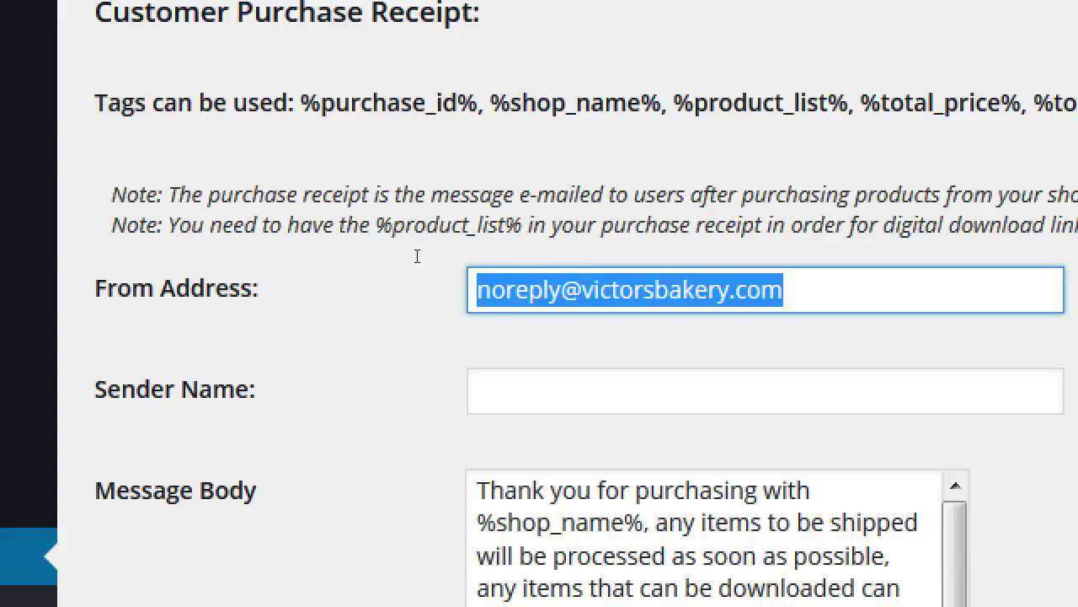
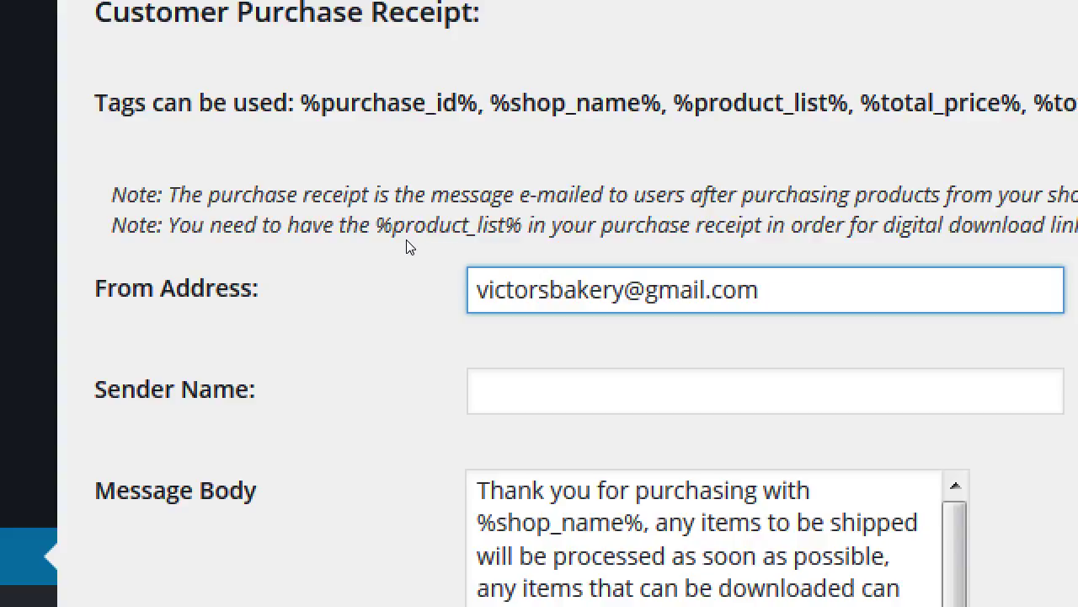
key("ctrl+a")
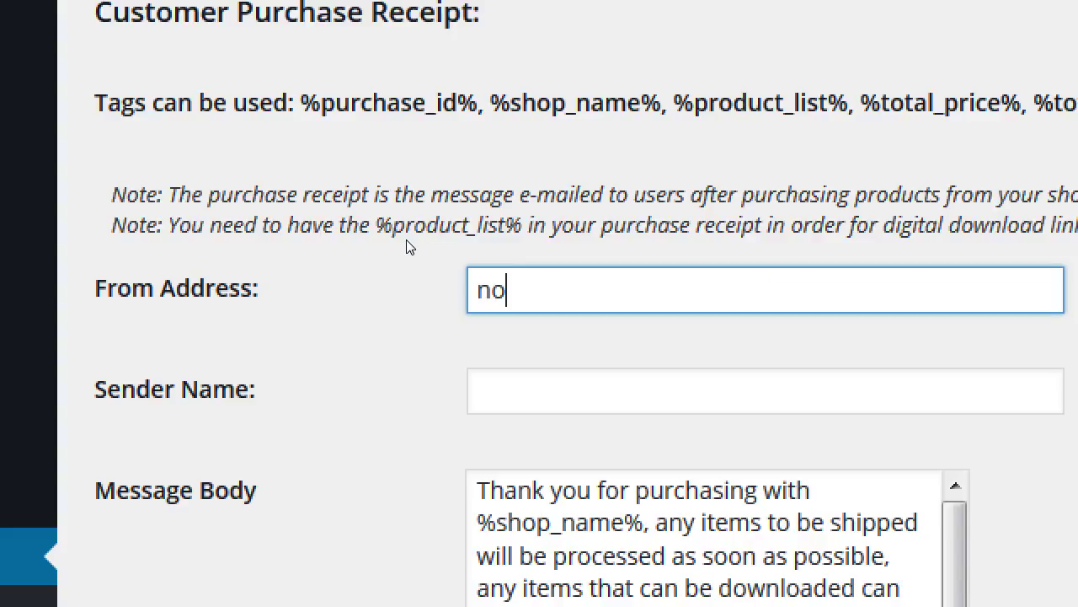
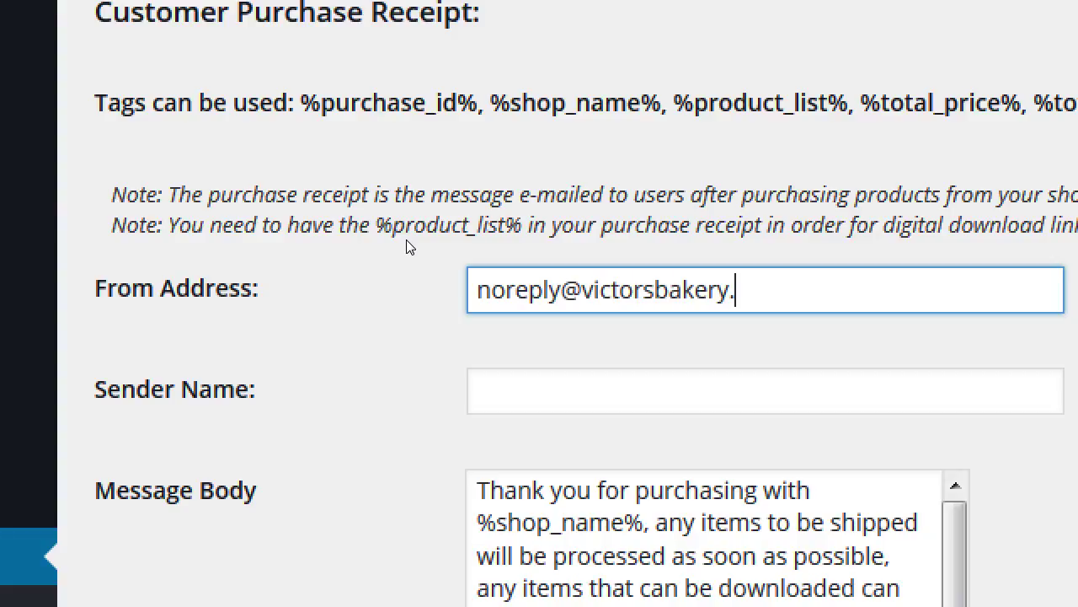
Enter 'Victor's Bakery Order Fulfilment' as the receipt's Sender Name.
key("Tab")
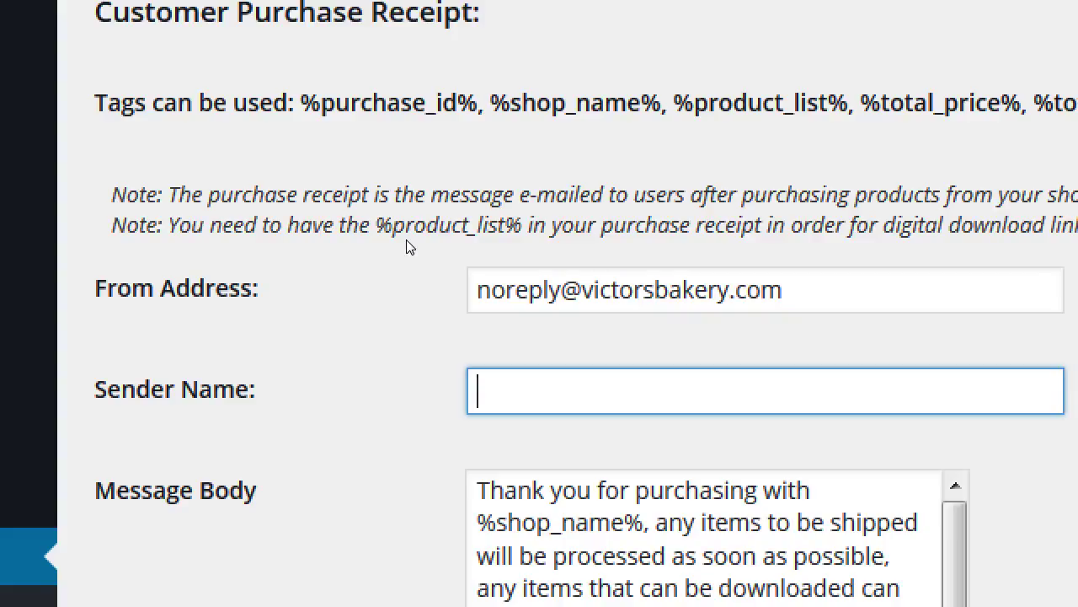
type("Victor's ")
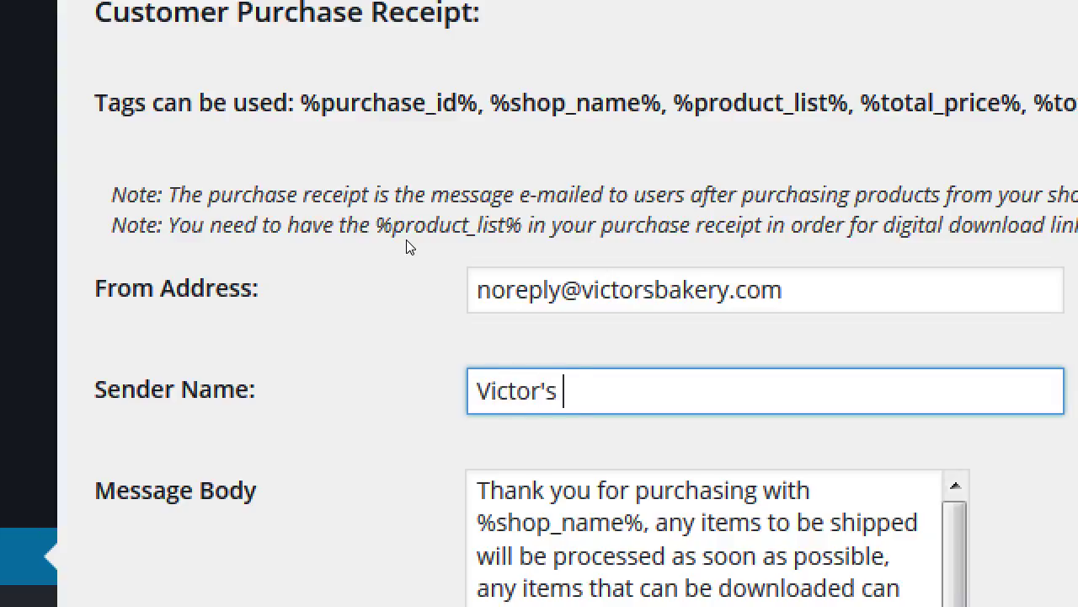
type("Bakery Shop")
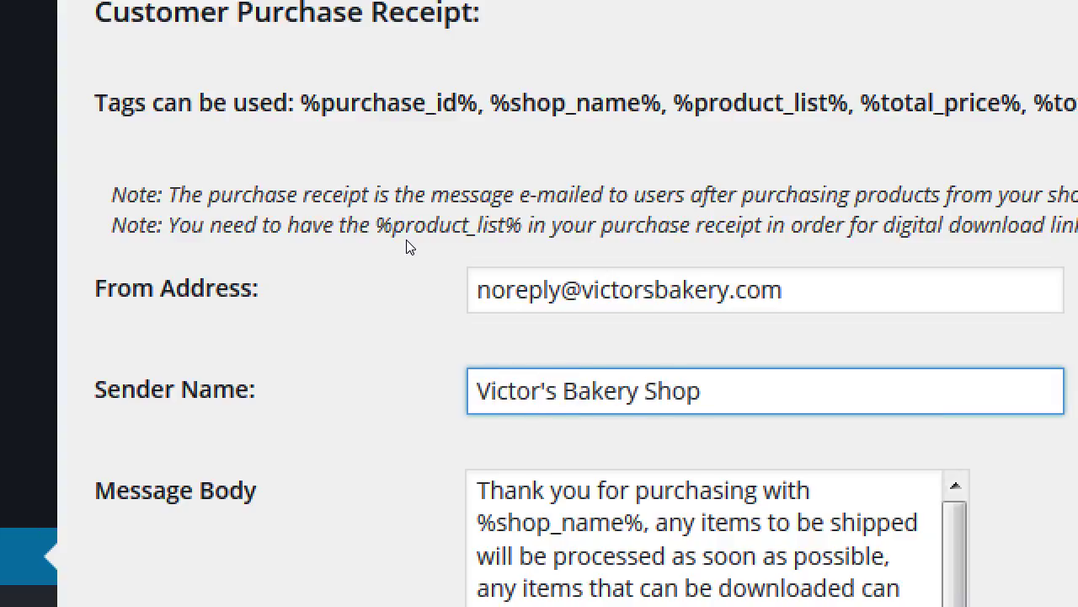
key("BackSpace")
key("BackSpace")
key("BackSpace")
key("BackSpace")
type("OR")
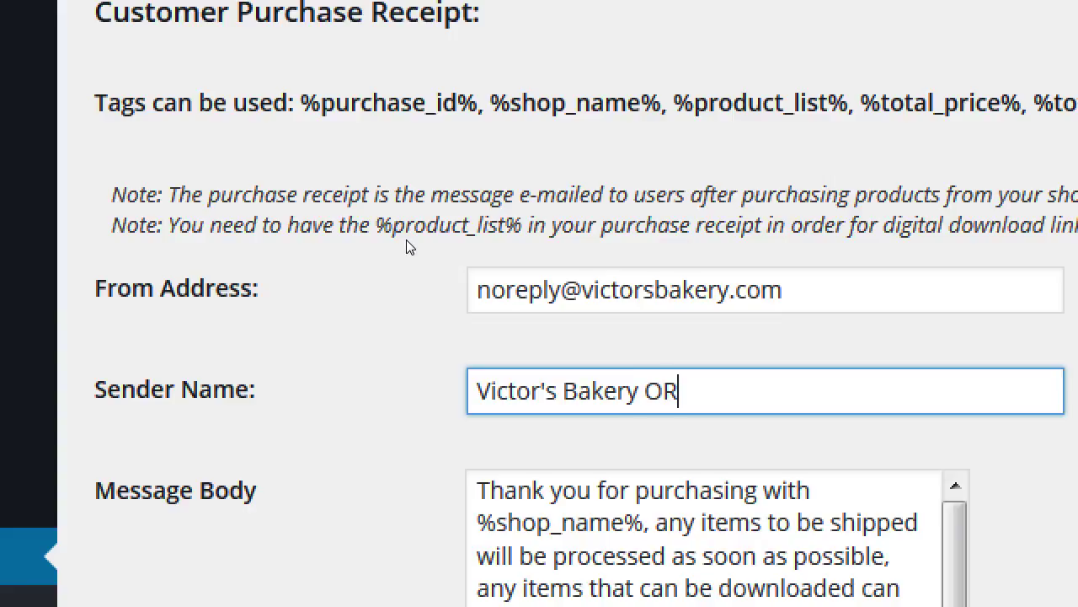
key("BackSpace")
type("rder Ful")
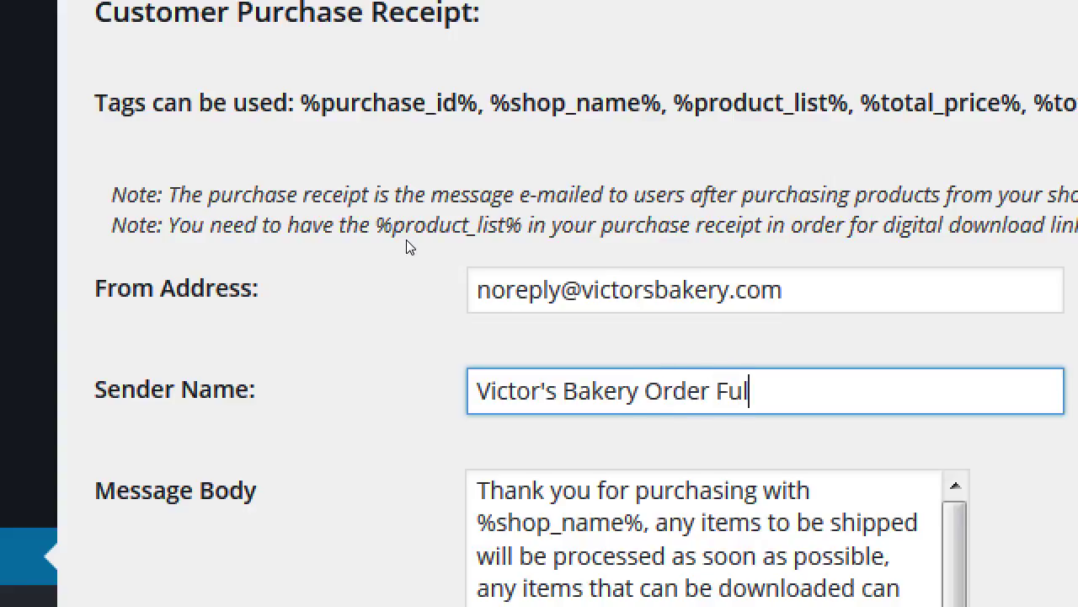
type("filment ")
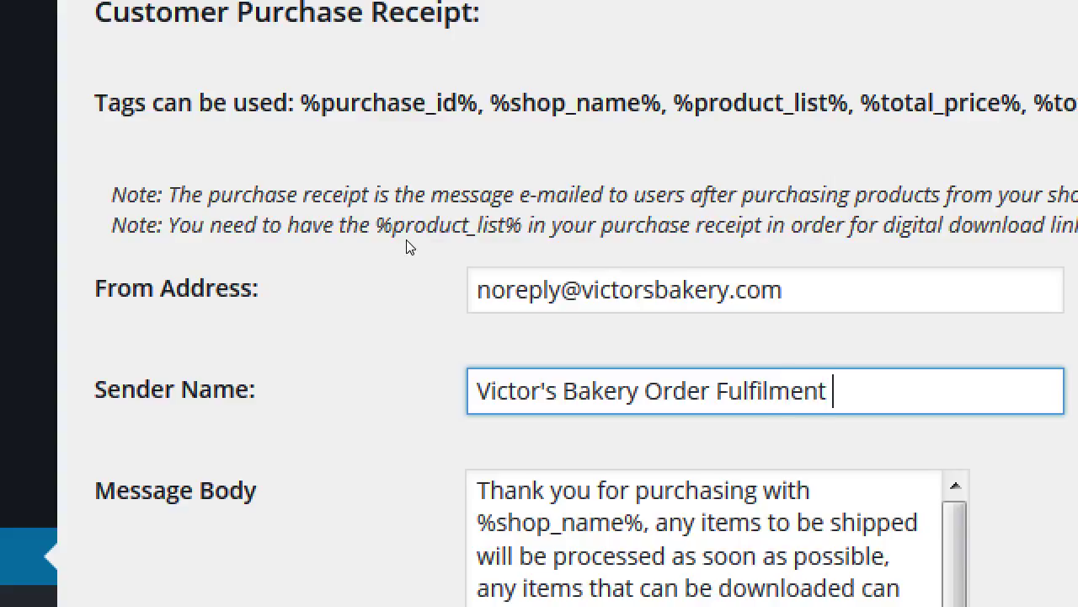
type("z")
key("BackSpace")
Trim the Sender Name to 'Victor's Bakery Order' by deleting the word Fullfilment.
key("shift+F10")
key("Escape")
key("Left")
key("Left")
key("Left")
key("Left")
key("Left")
key("Left")
key("Left")
key("Left")
key("Left")
key("Left")
key("Left")
key("Left")
key("Left")
key("Left")
key("Left")
key("Right")
key("Right")
key("Right")
key("Right")
key("Right")
key("Right")
type("l")
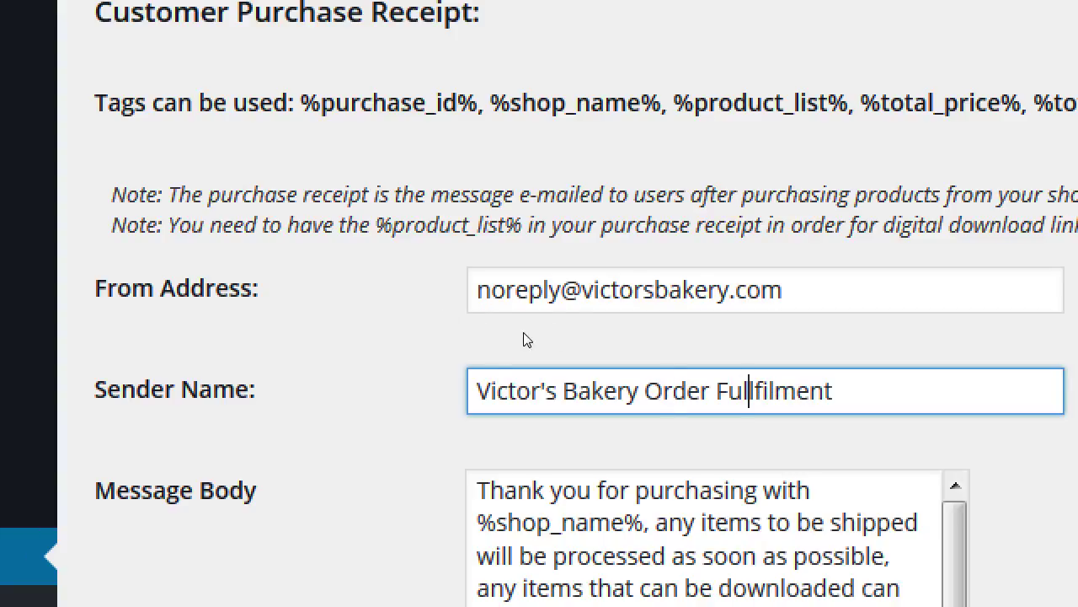
key("End")
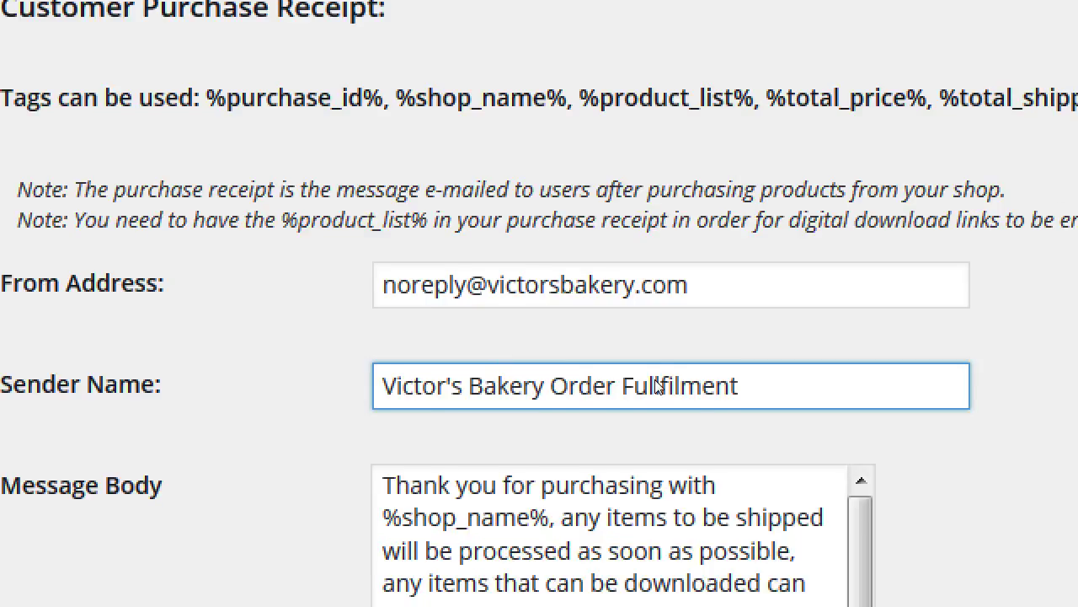
key("ctrl+shift+Left")
key("BackSpace")
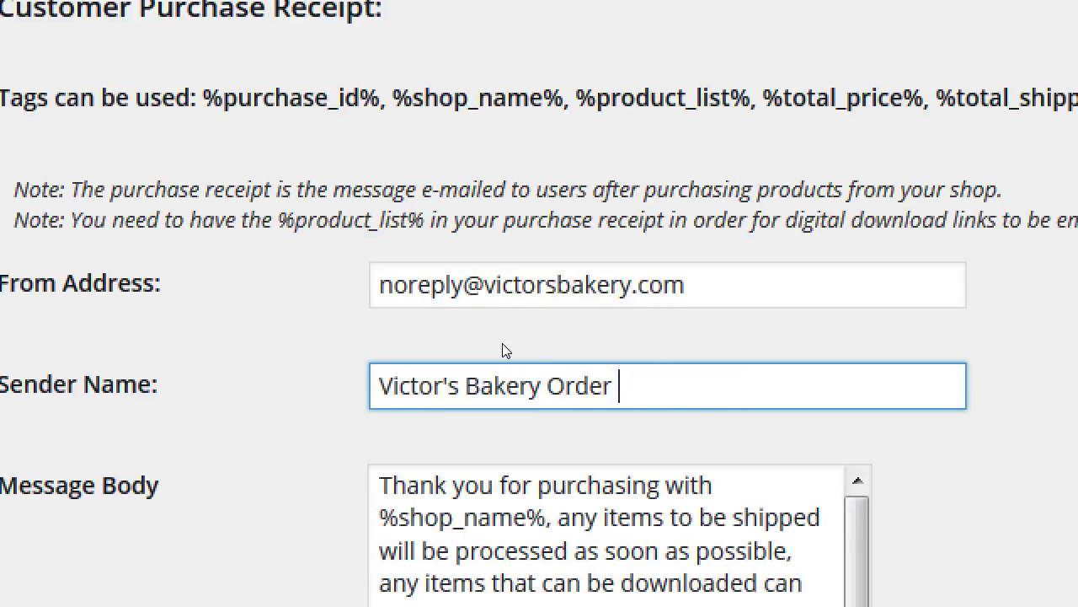
key("BackSpace")
Finish the sender name 'Victor's Bakery Orders' and move into the receipt message body.
type("s")
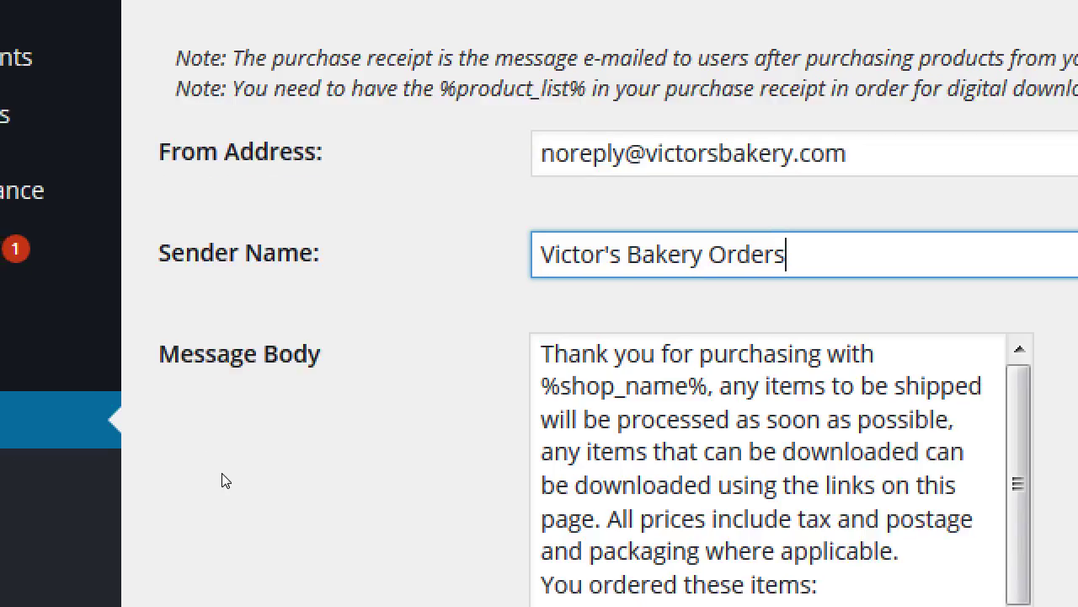
left_click(71, 594)
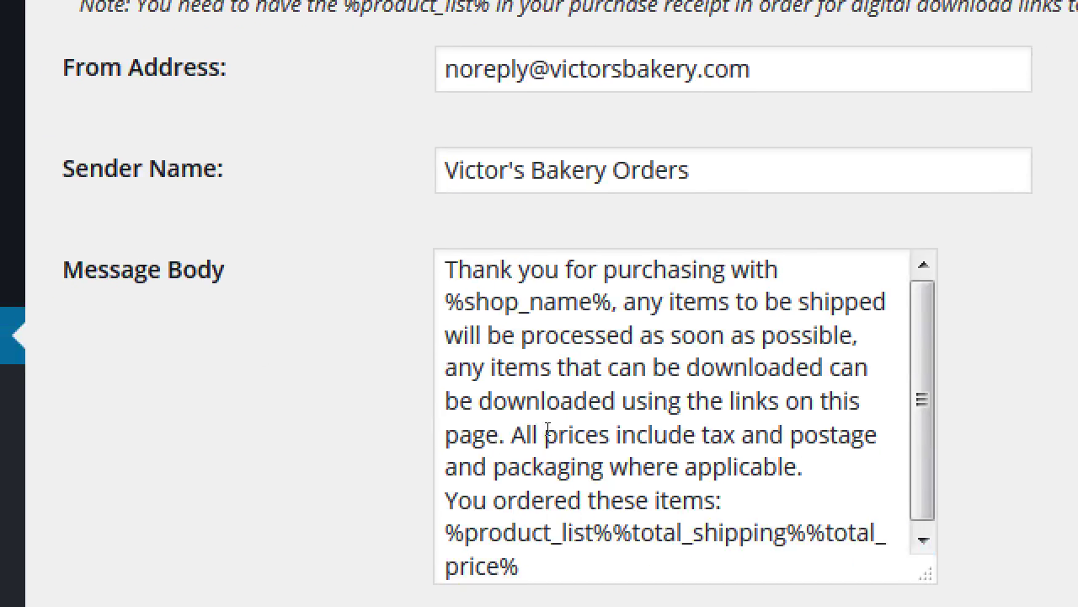
key("Tab")
left_click_drag(638, 397, 698, 464)
left_click(715, 364)
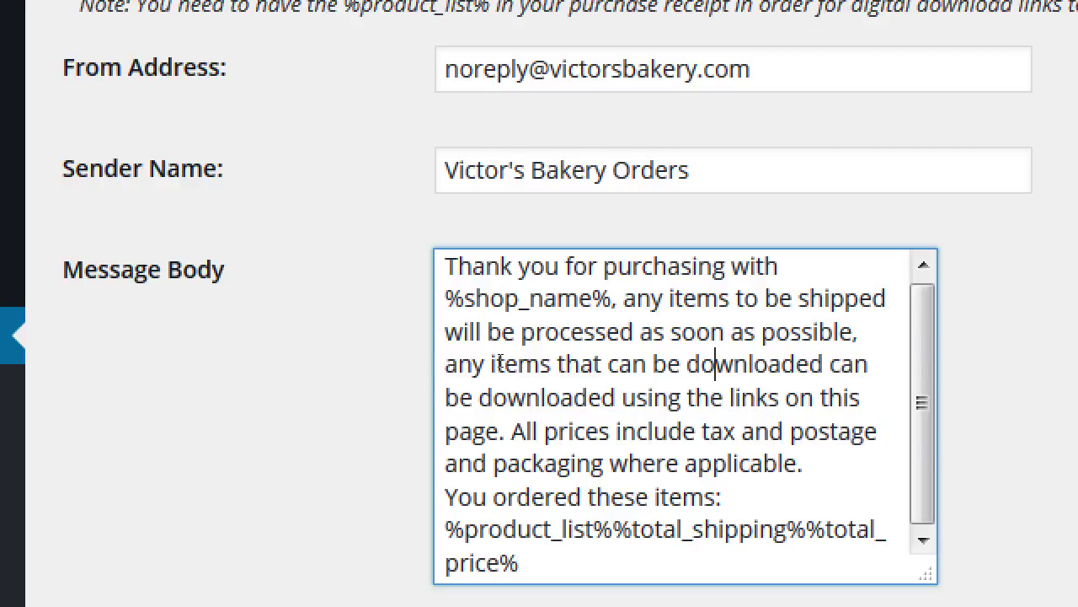
key("Up")
key("Up")
key("Home")
key("shift+Right")
key("shift+Right")
key("shift+Right")
key("shift+Right")
key("shift+Right")
key("shift+Right")
key("shift+Right")
key("shift+Right")
key("shift+Right")
key("shift+Right")
key("shift+Right")
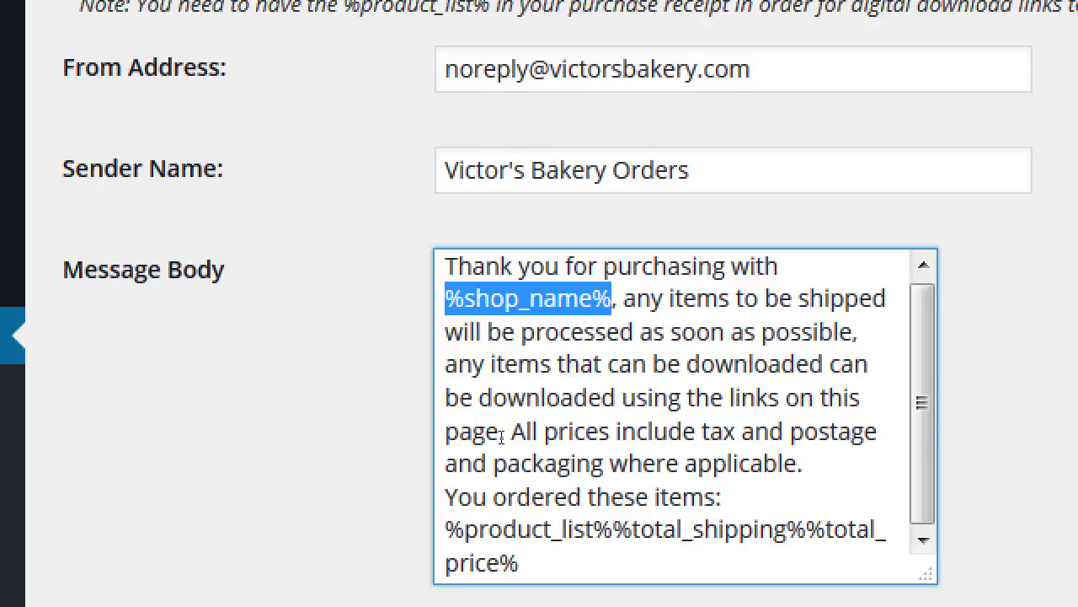
Delete the download-links sentence after 'possible' and end that sentence with '. '.
key("Down")
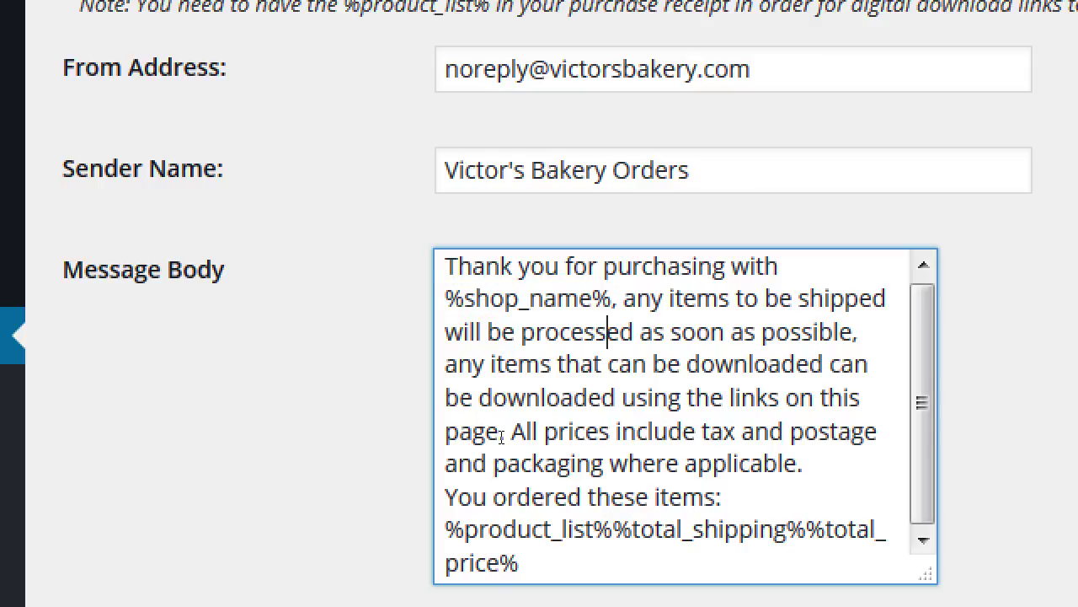
key("Down")
key("Home")
key("Up")
key("Left")
key("Left")
key("shift+Down")
key("shift+Down")
key("shift+Down")
key("shift+Left")
key("shift+Left")
key("shift+Left")
key("shift+Left")
key("shift+Left")
key("shift+Left")
key("shift+Left")
key("shift+Left")
key("shift+Left")
key("shift+Left")
key("shift+Left")
key("shift+Left")
key("shift+Left")
key("shift+Left")
key("shift+Left")
key("shift+Left")
key("shift+Left")
key("shift+Left")
key("shift+Left")
key("shift+Left")
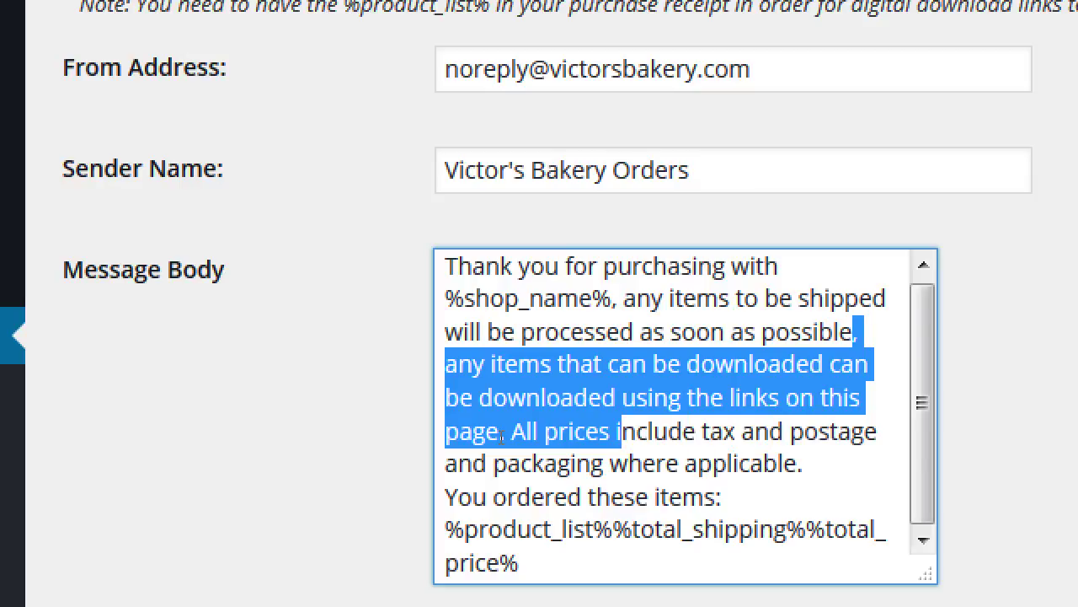
key("shift+Left")
key("shift+Left")
key("shift+Left")
key("shift+Left")
key("shift+Left")
key("shift+Left")
key("shift+Left")
key("shift+Left")
key("shift+Left")
key("shift+Left")
key("shift+Left")
key("shift+Left")
key("BackSpace")
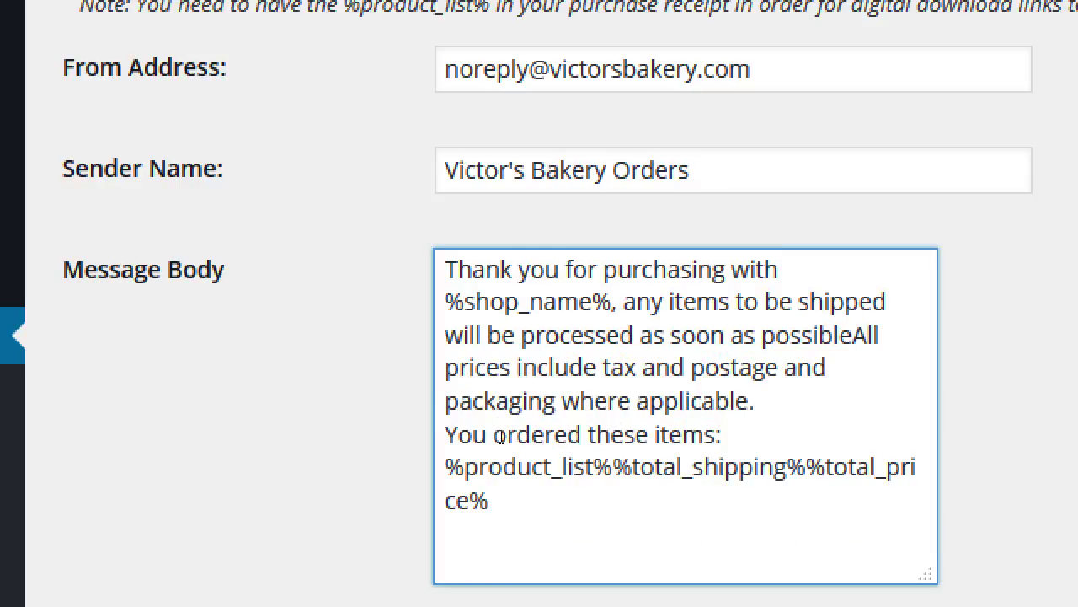
type(".")
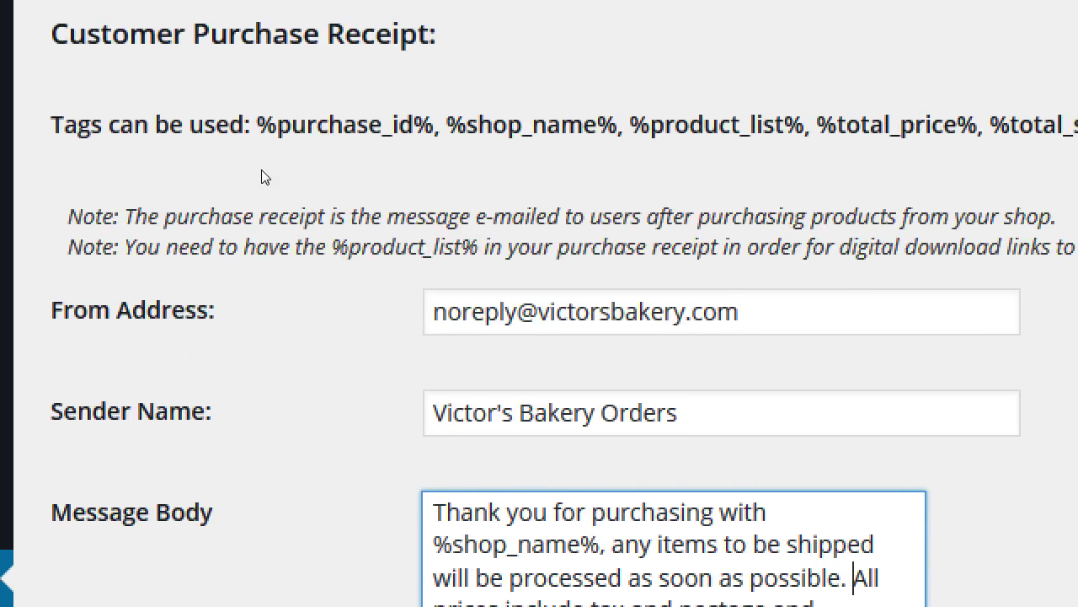
left_click_drag(175, 132, 270, 132)
left_click(193, 167)
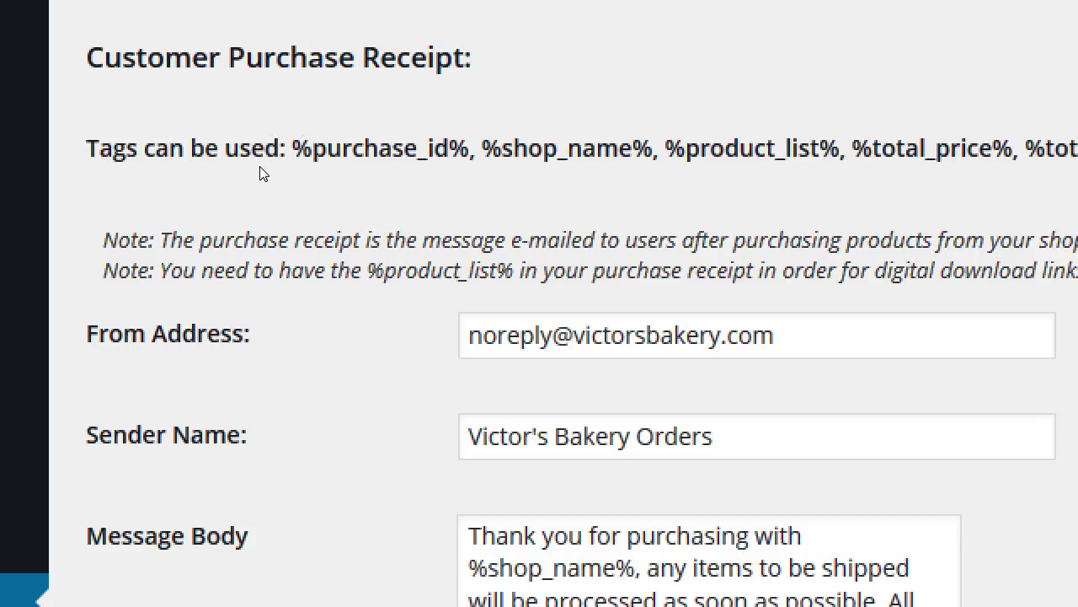
left_click_drag(287, 171, 334, 171)
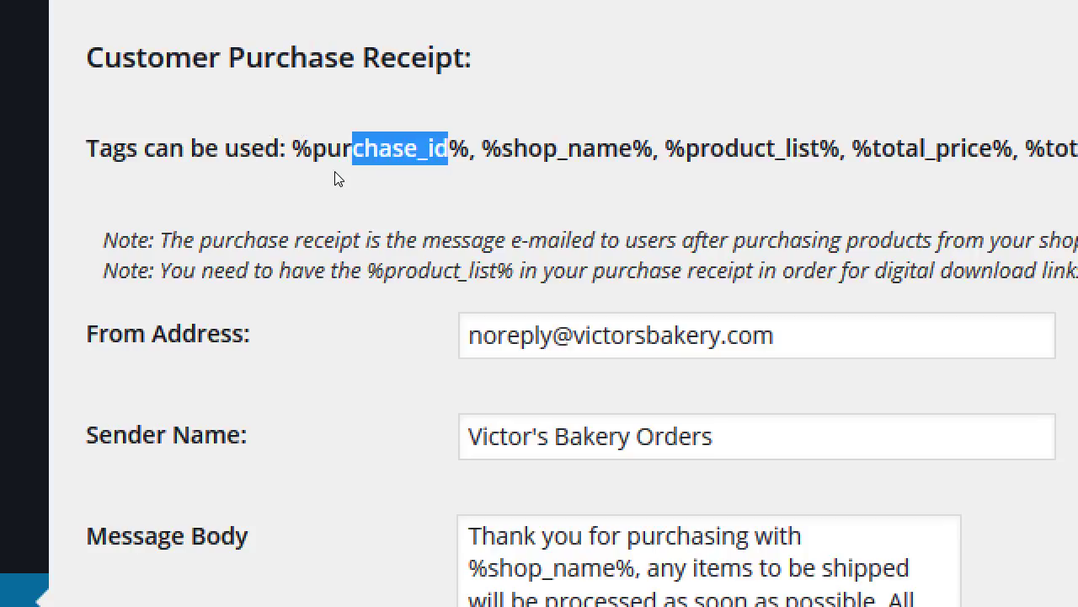
left_click_drag(397, 171, 513, 179)
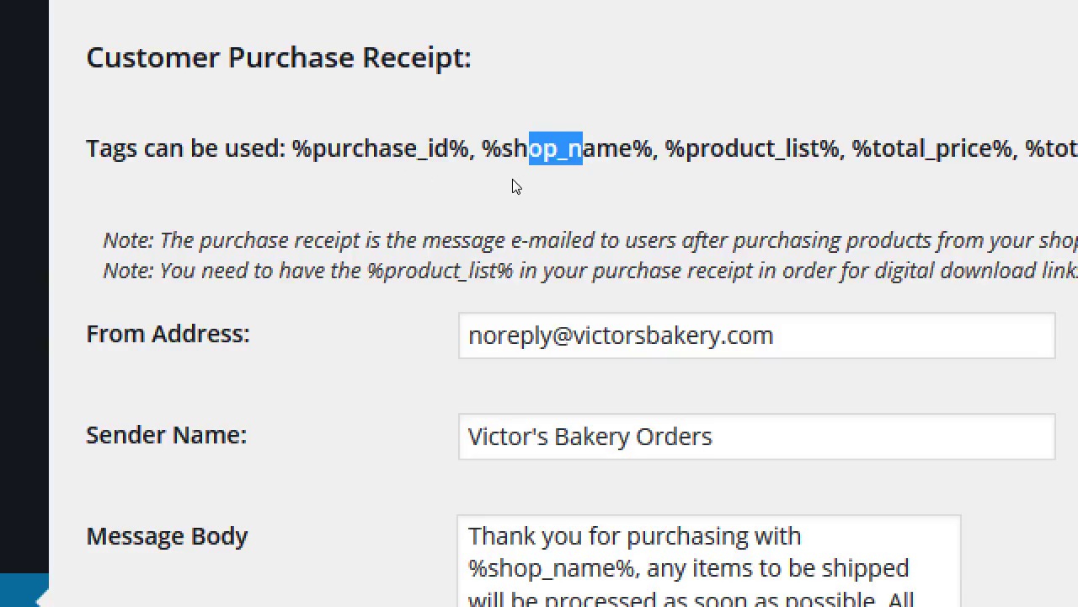
left_click_drag(740, 150, 811, 150)
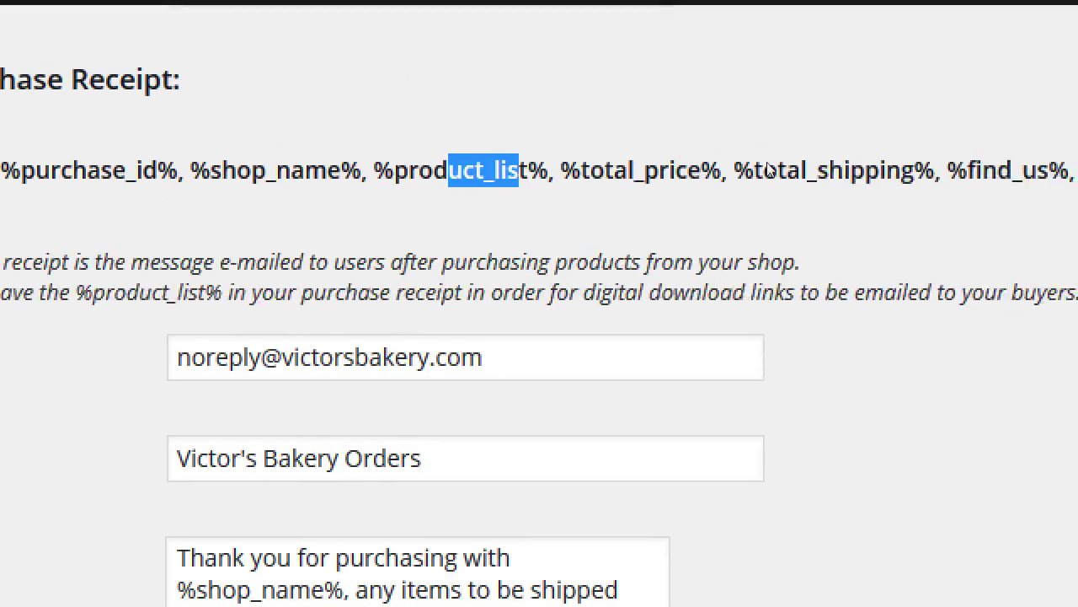
left_click_drag(762, 167, 774, 167)
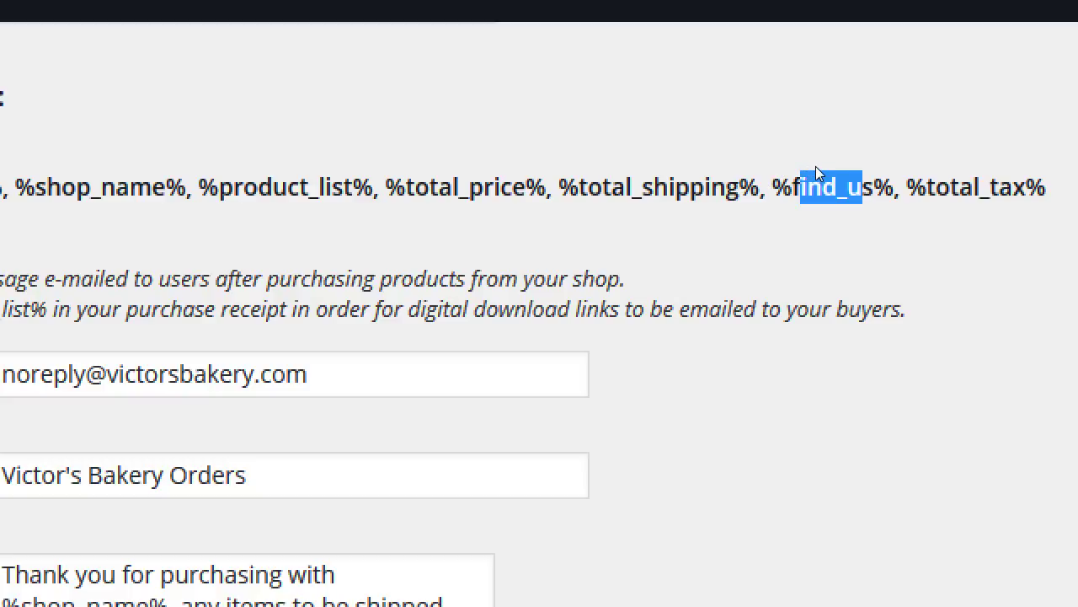
left_click_drag(812, 171, 853, 181)
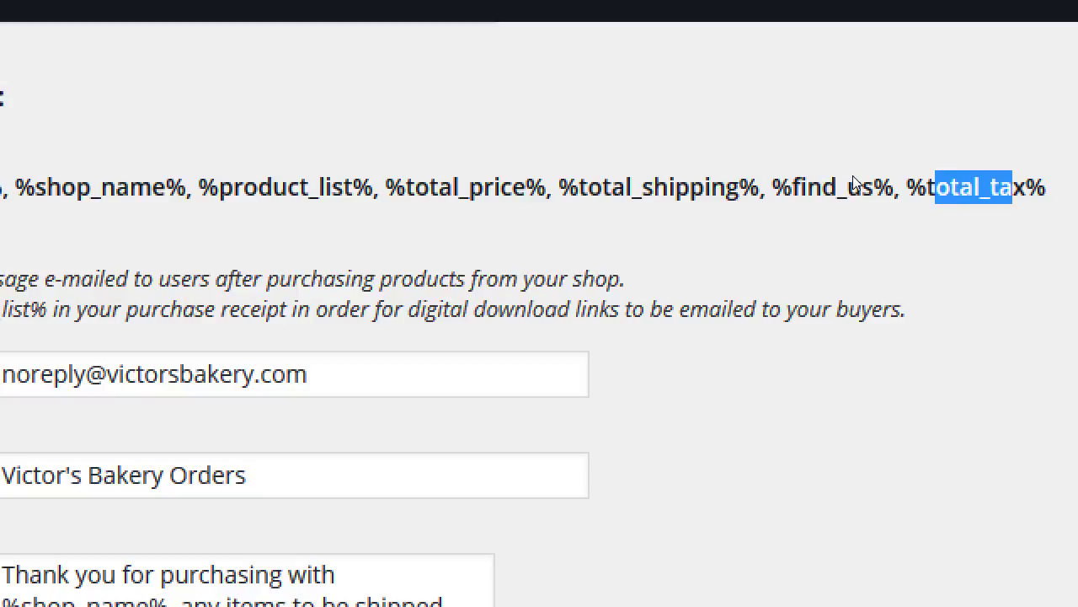
left_click(789, 298)
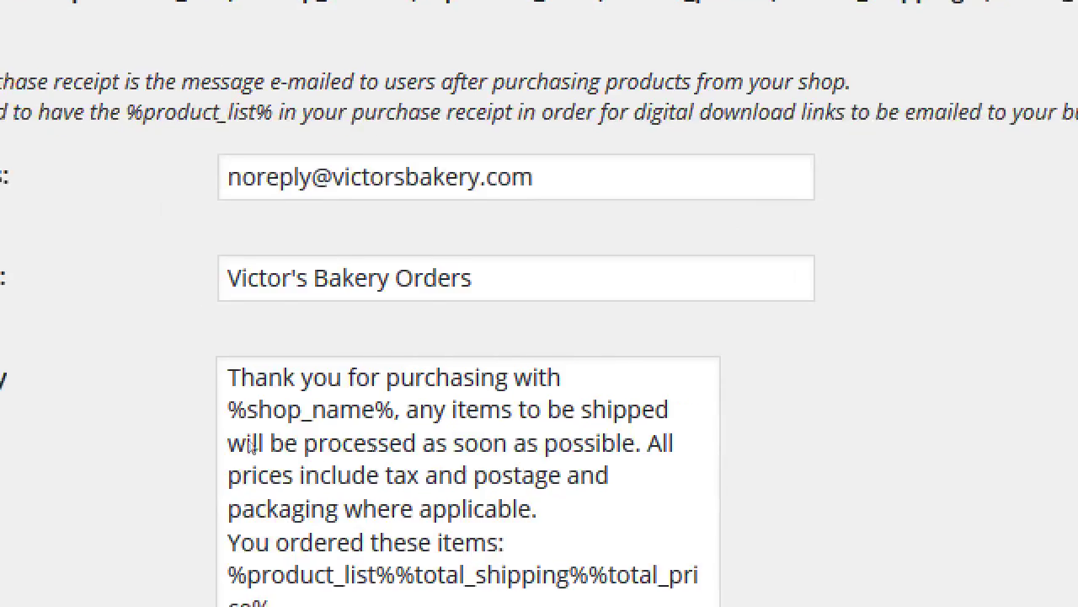
Apply the receipt edits with Save Changes at the bottom of the Admin settings.
scroll(154, 434, "down", 2)
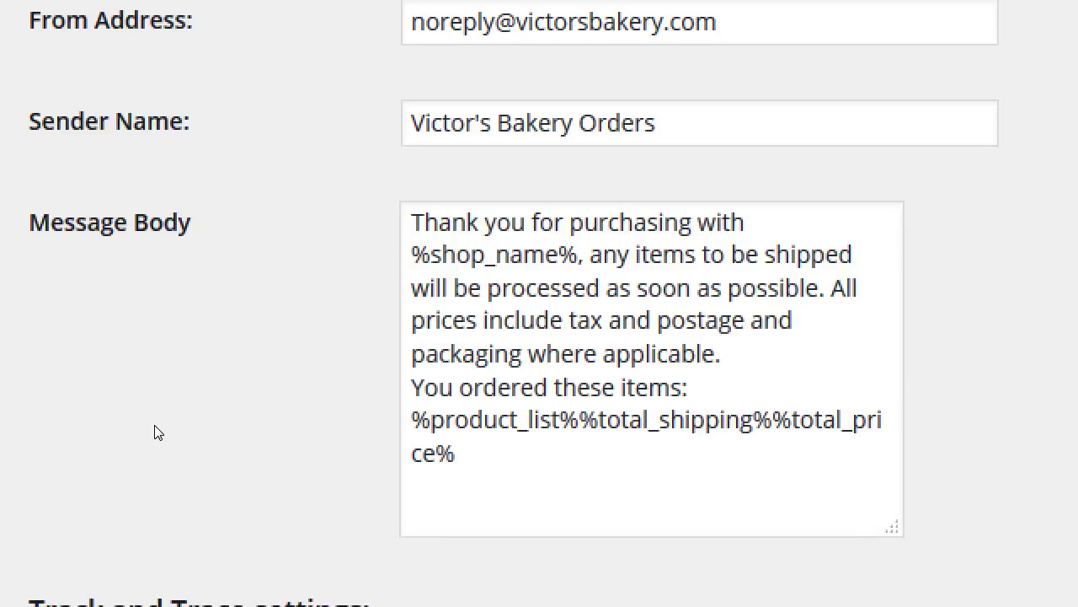
scroll(154, 433, "up", 4)
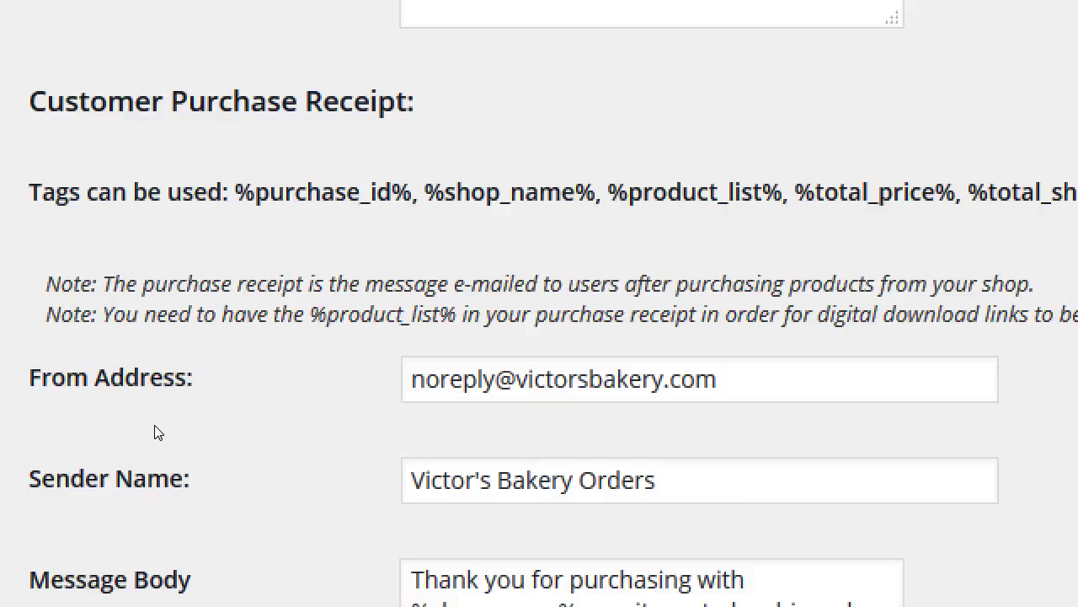
scroll(157, 433, "down", 5)
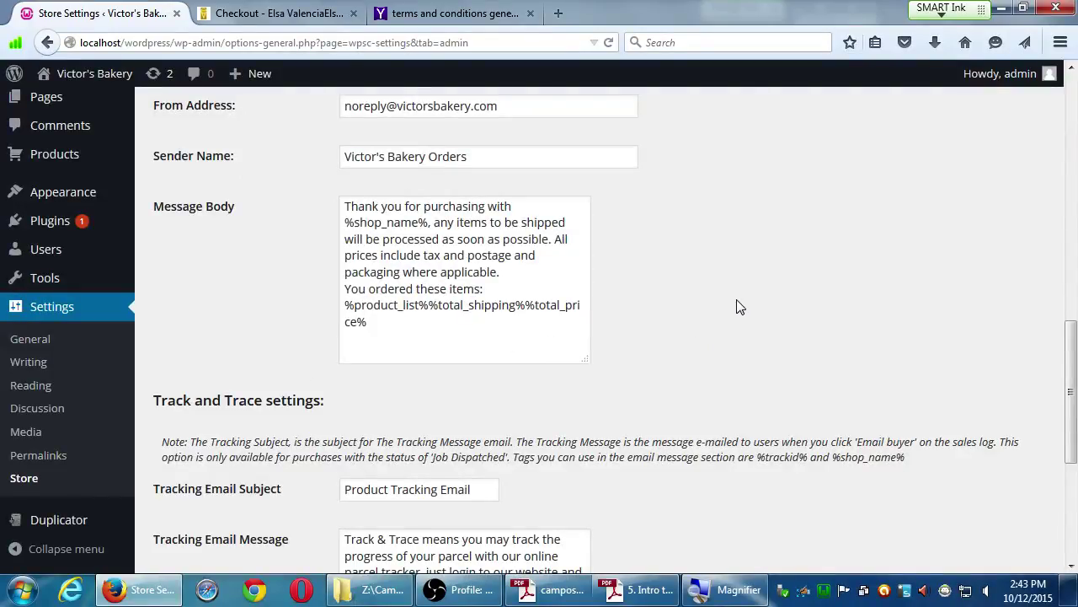
scroll(737, 307, "down", 3)
scroll(736, 307, "down", 3)
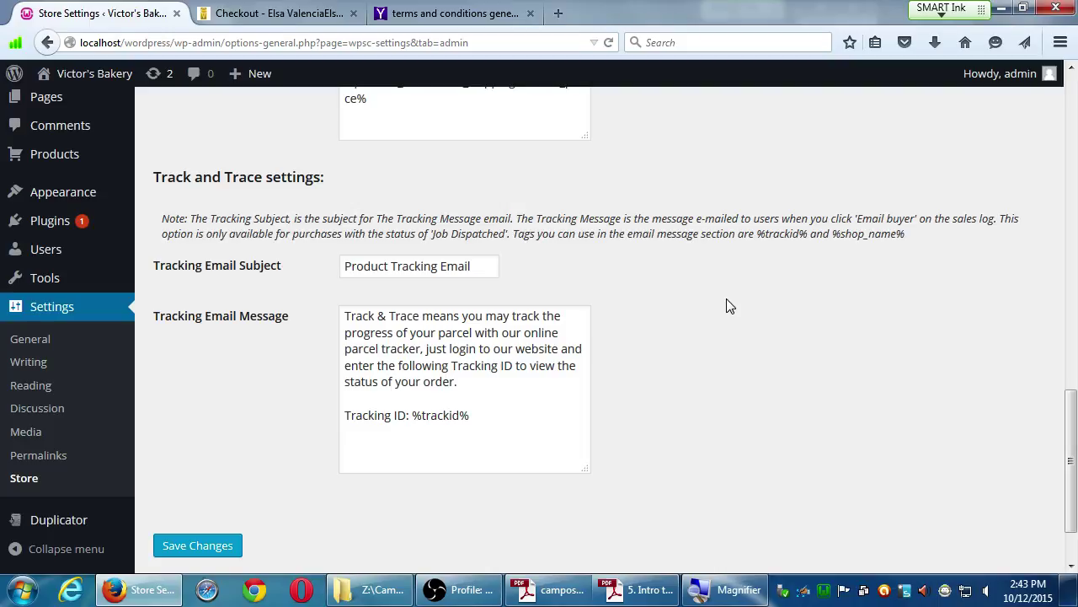
left_click(467, 590)
left_click(478, 596)
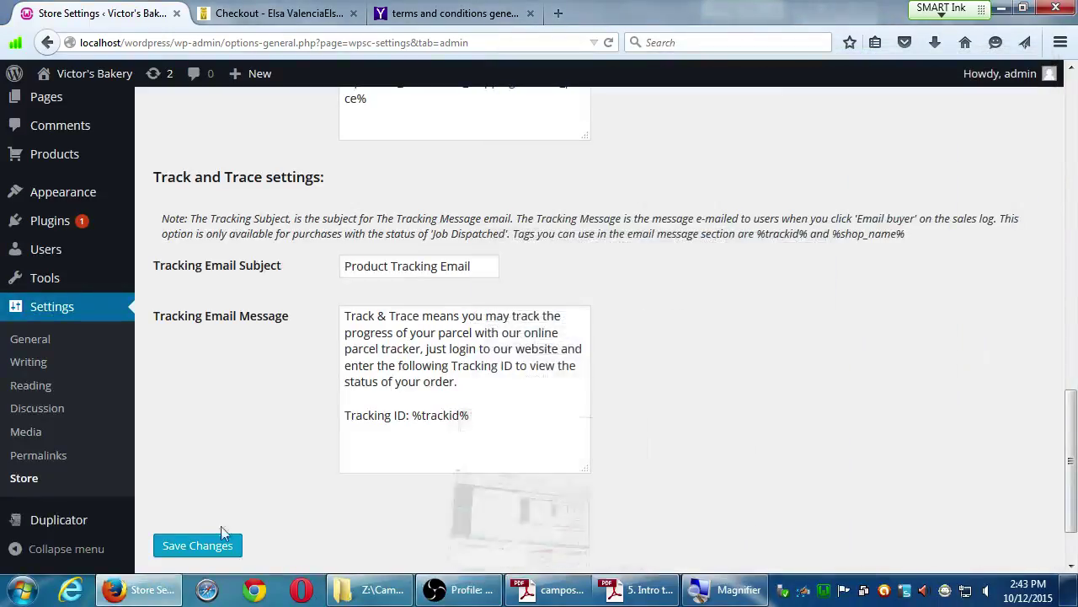
left_click(176, 546)
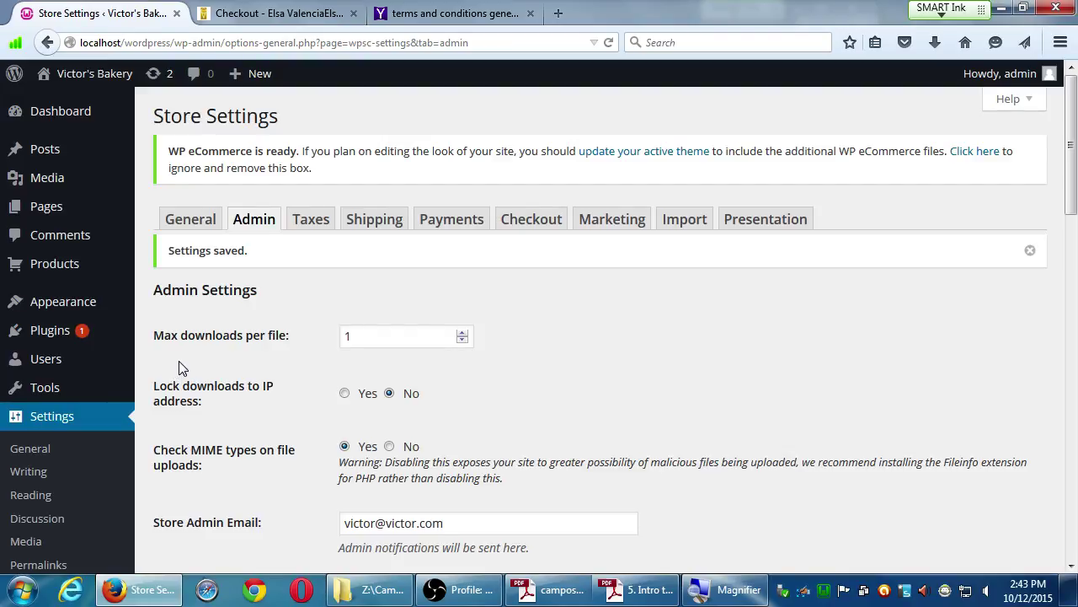
Turn tax on in the Store Settings Taxes tab and save the change.
left_click(307, 228)
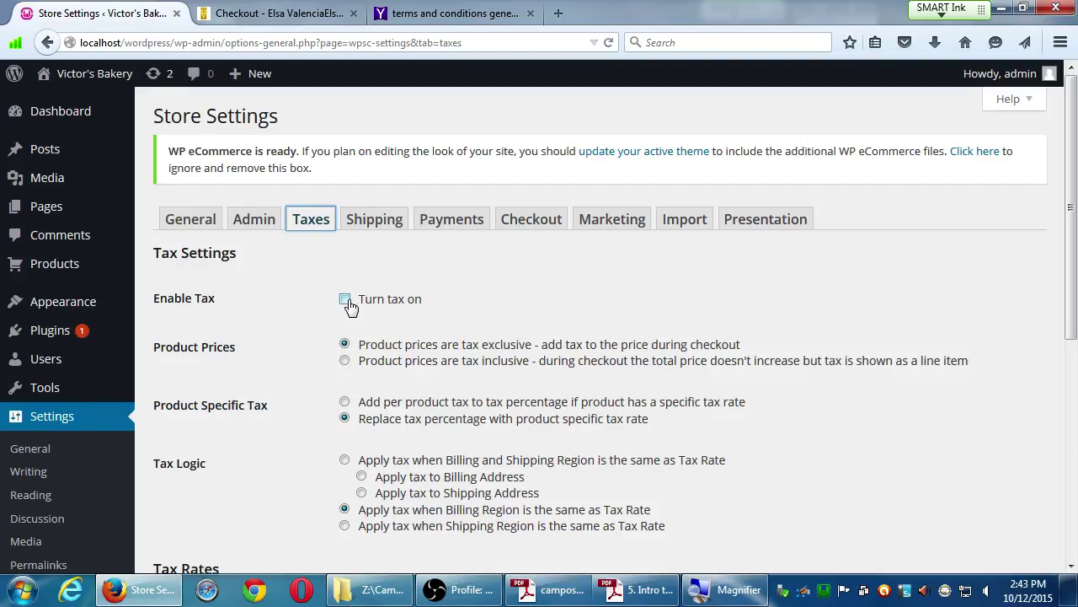
left_click(344, 301)
scroll(347, 308, "down", 5)
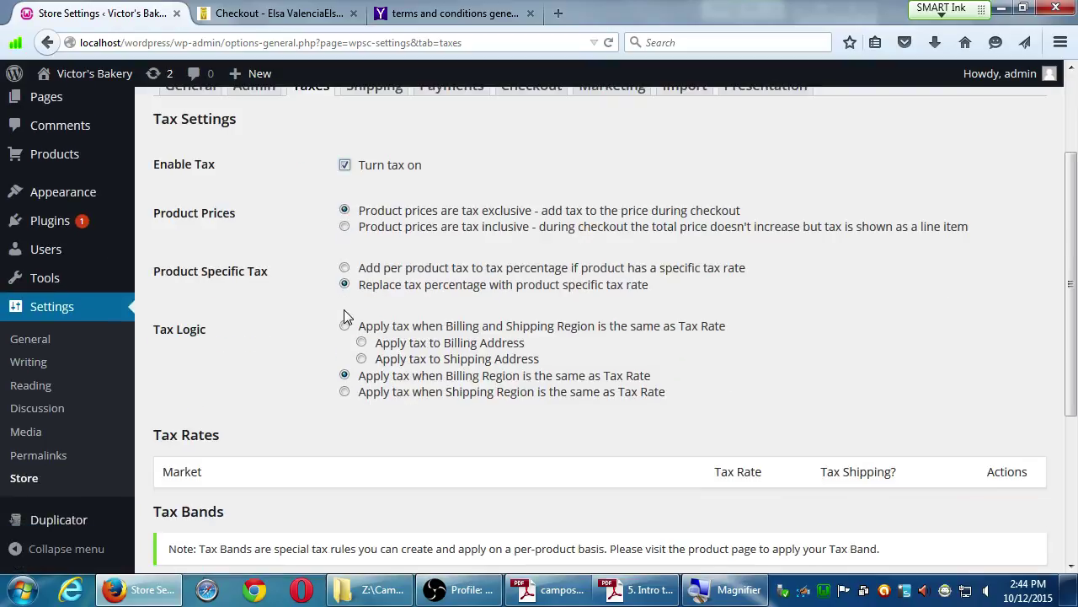
scroll(348, 316, "up", 5)
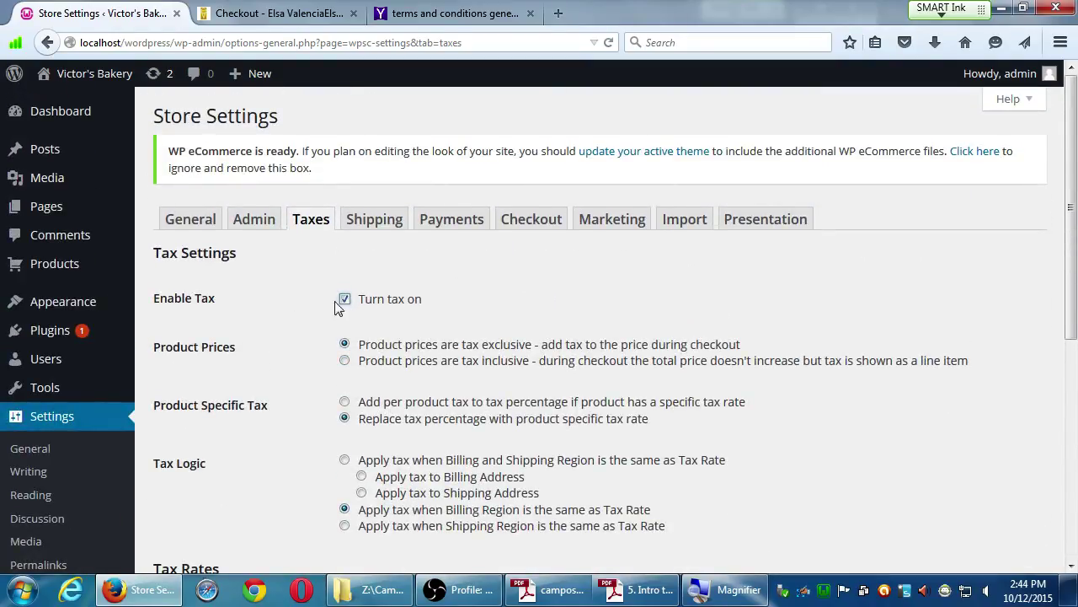
left_click(345, 300)
left_click(346, 301)
scroll(281, 390, "down", 6)
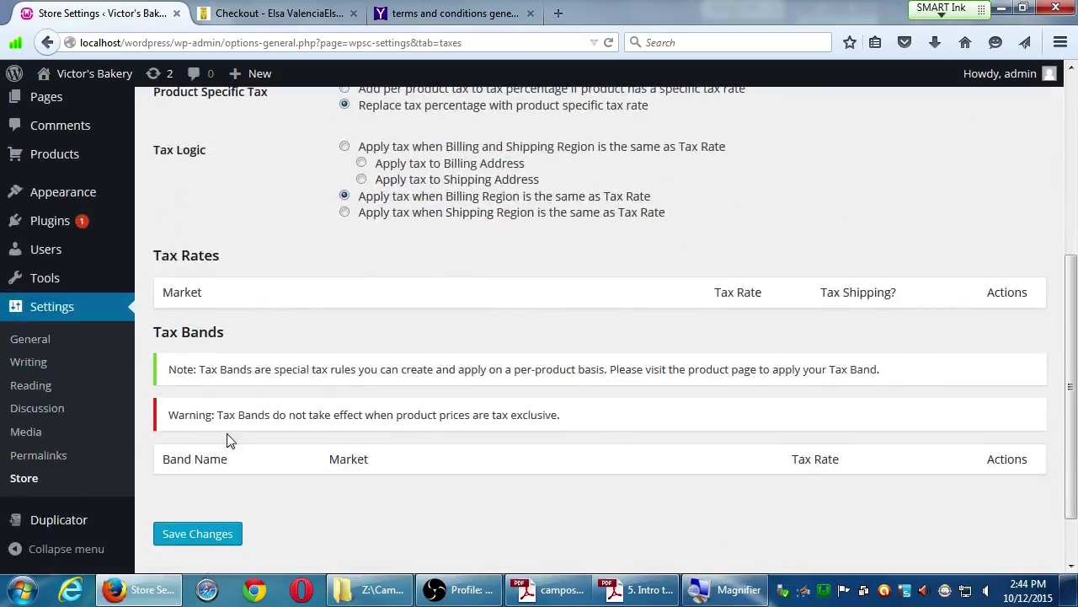
left_click(217, 540)
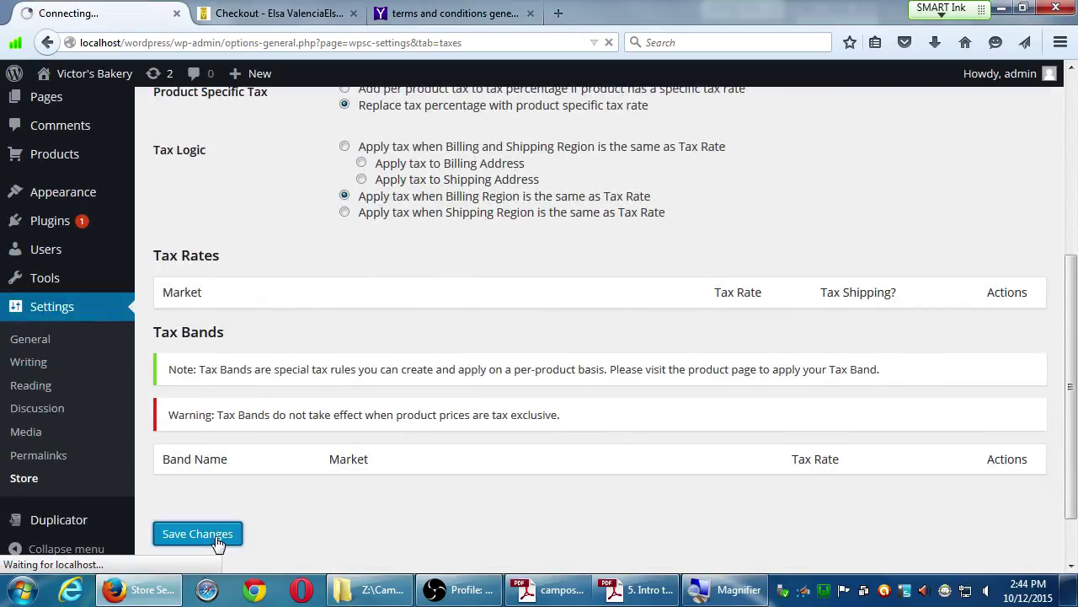
Enter 8 in the first All Markets tax rate row and save the settings.
scroll(286, 358, "down", 10)
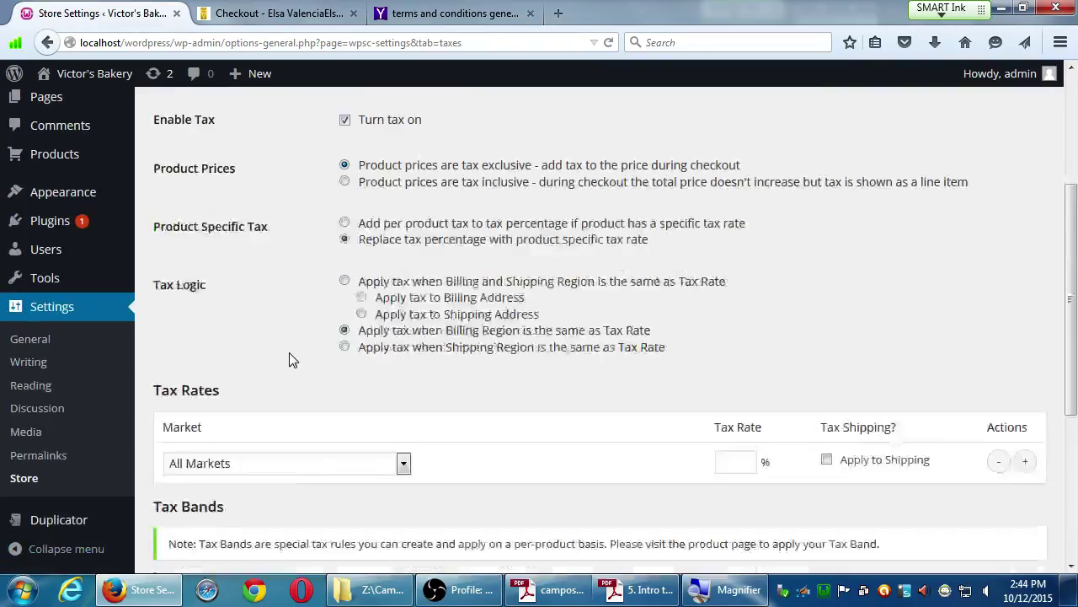
scroll(222, 125, "up", 1)
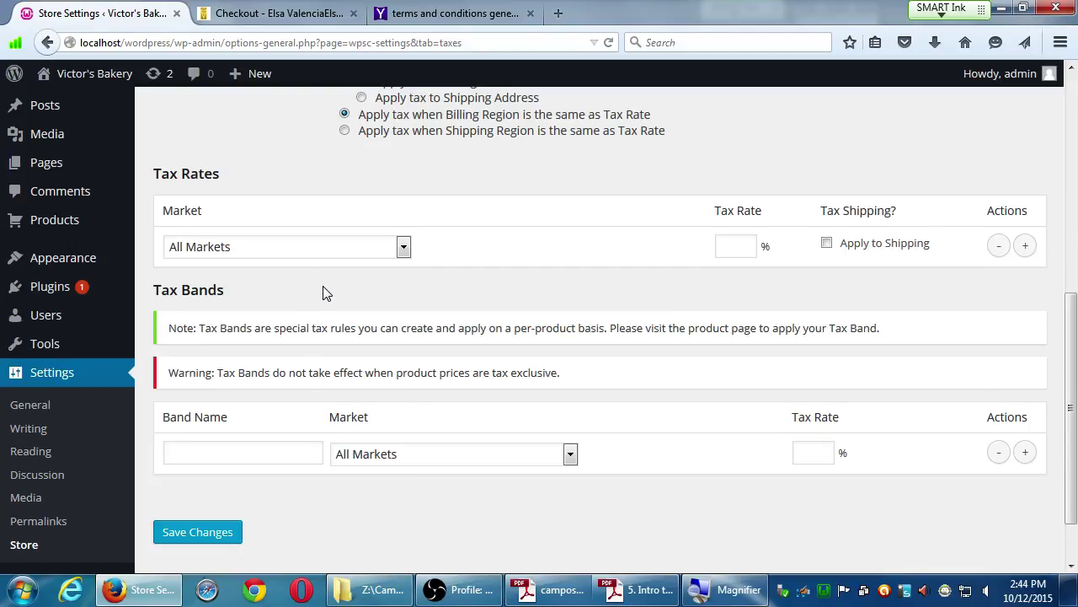
scroll(327, 293, "up", 6)
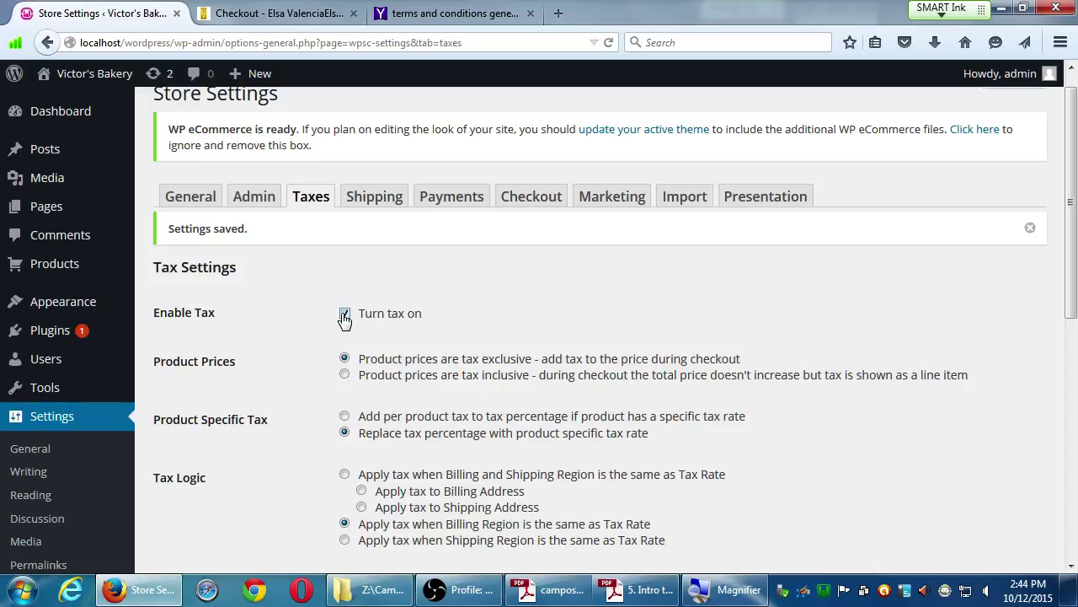
scroll(312, 468, "down", 9)
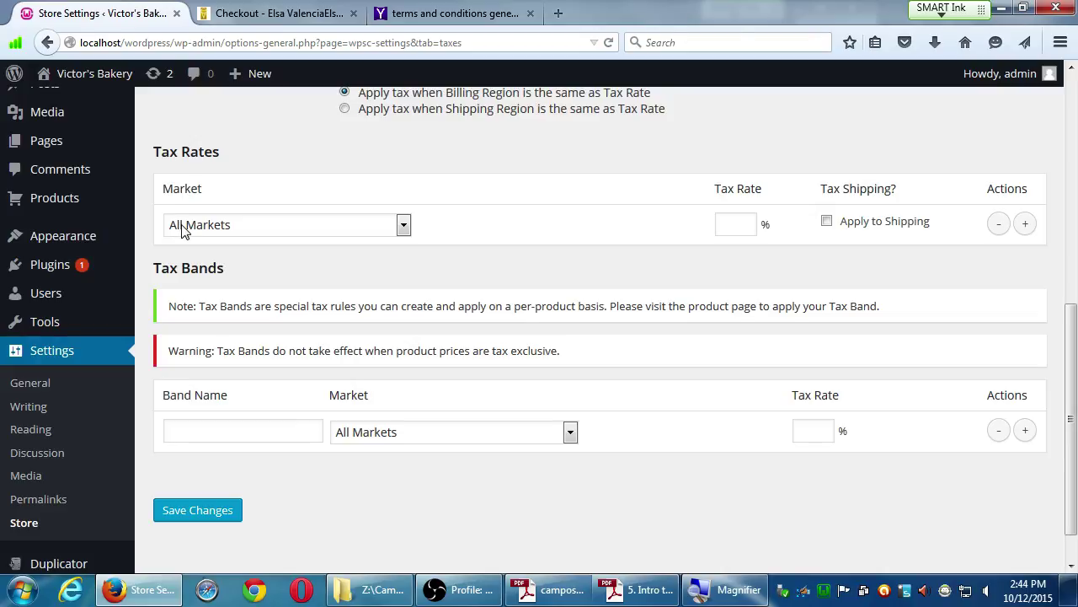
left_click(743, 221)
type("8")
left_click(200, 512)
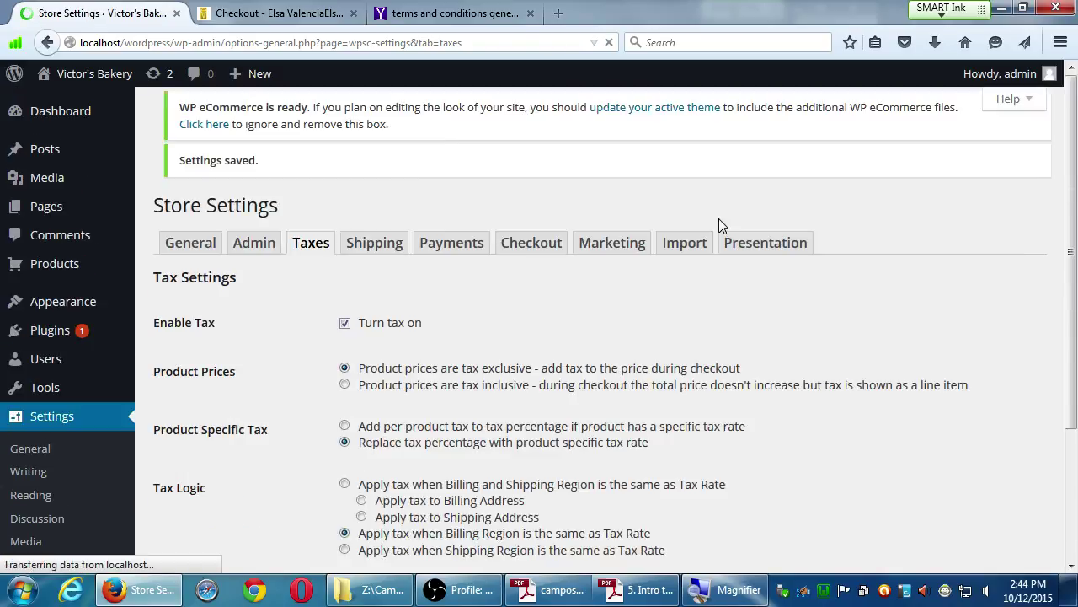
scroll(717, 337, "down", 5)
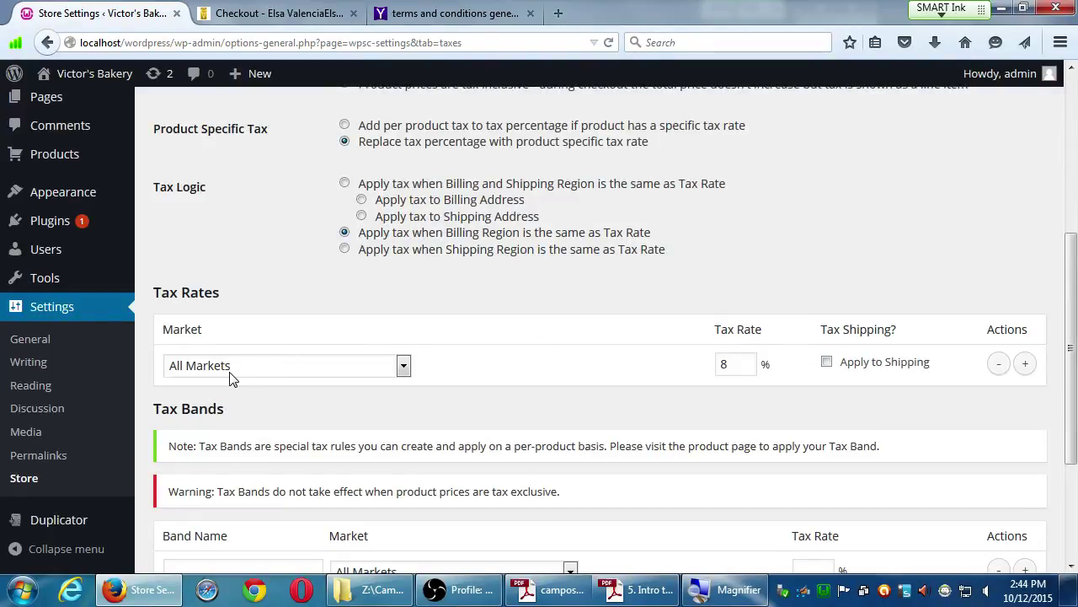
Set the first tax rate's market to USA, California.
left_click(364, 368)
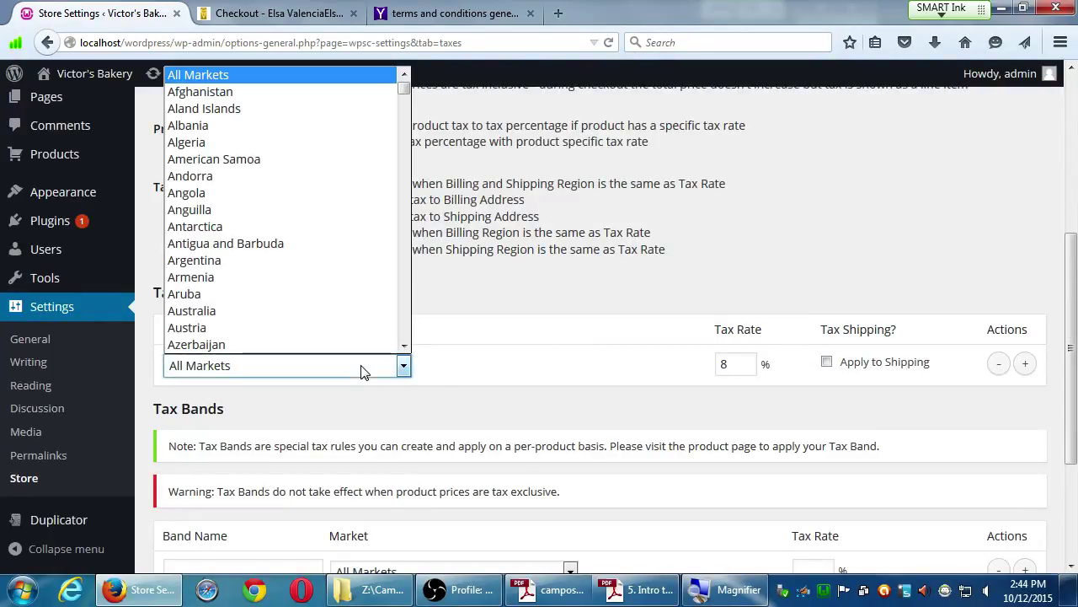
key("u")
key("s")
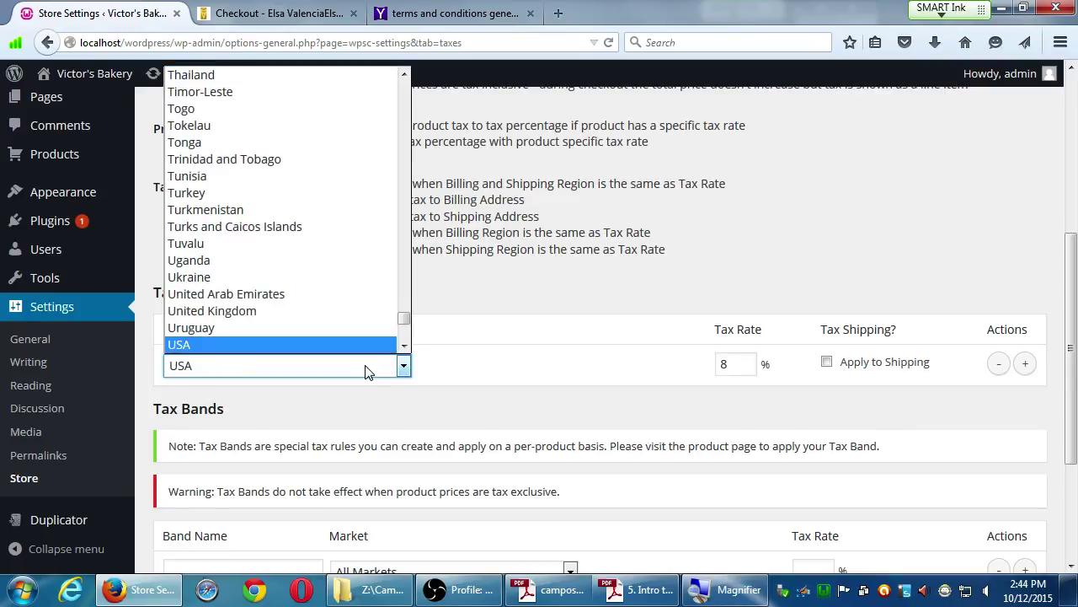
left_click(358, 347)
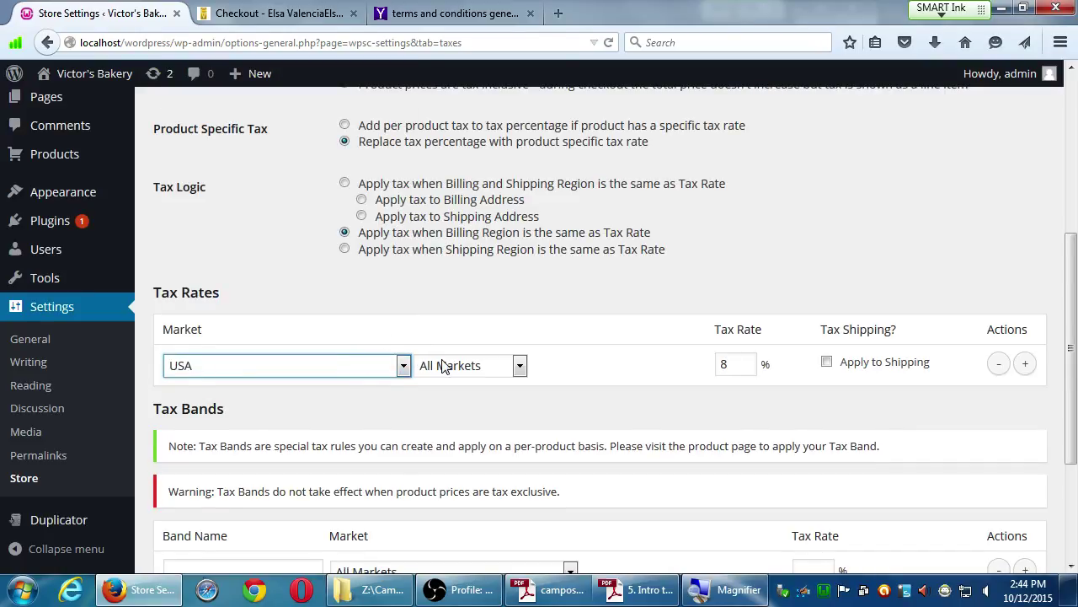
left_click(444, 367)
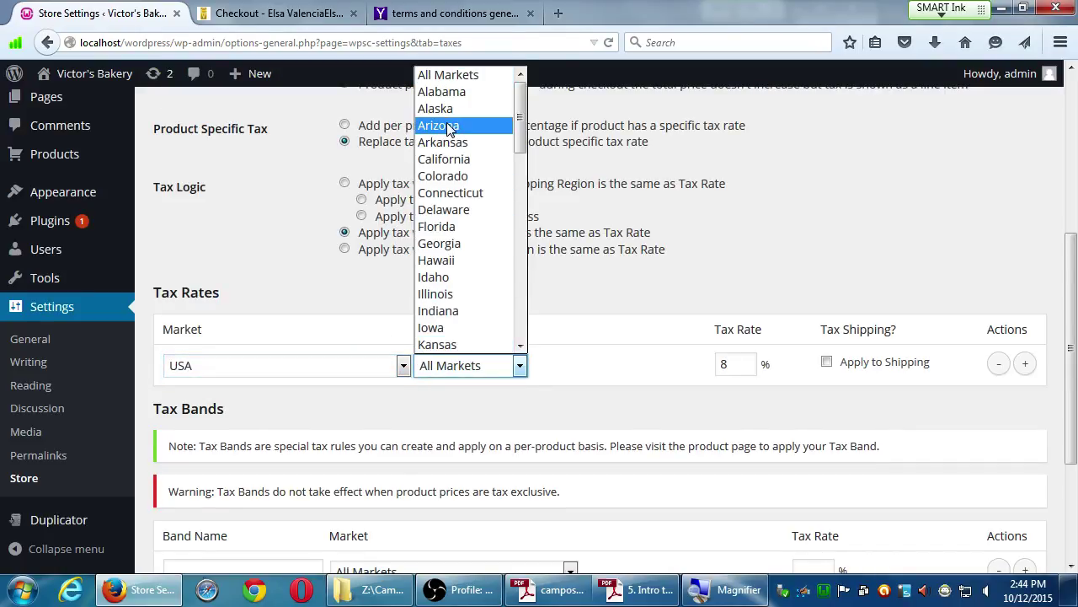
left_click(444, 159)
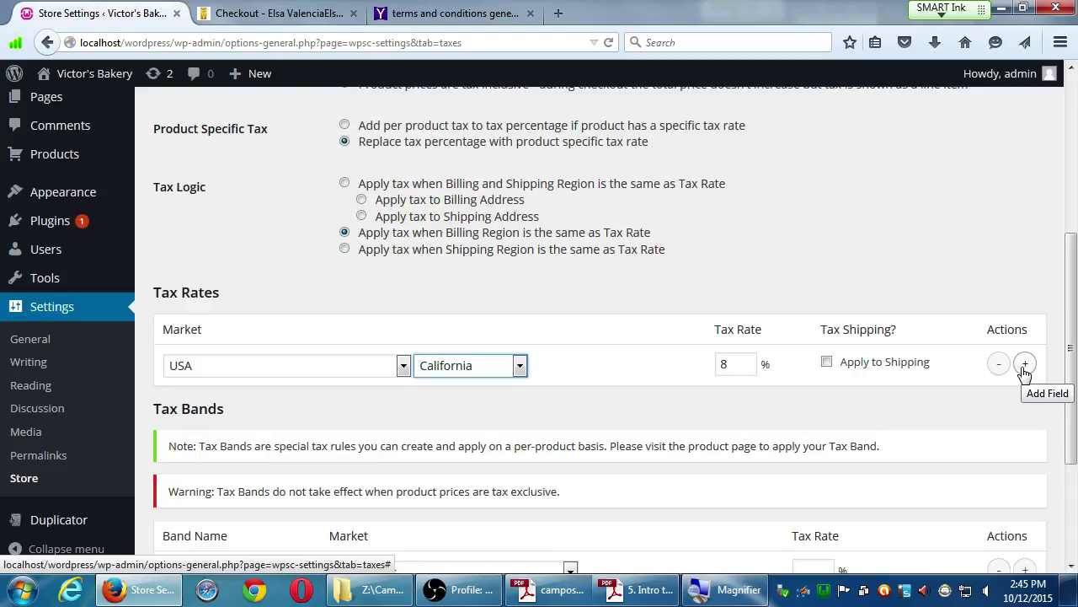
Add a second tax rate row for USA, New York at 7%.
left_click(1024, 365)
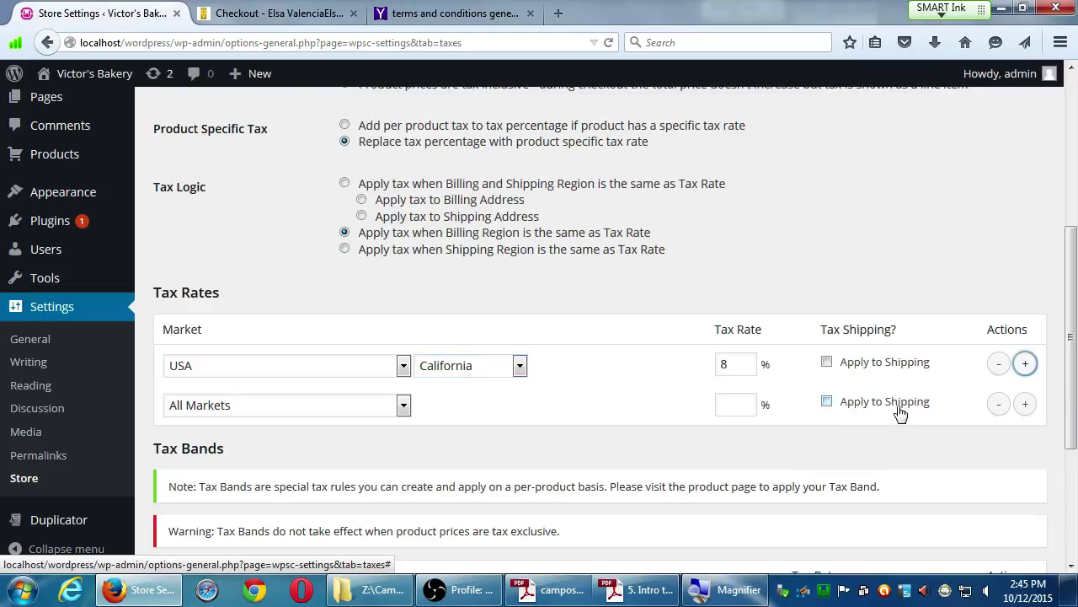
left_click(401, 413)
key("u")
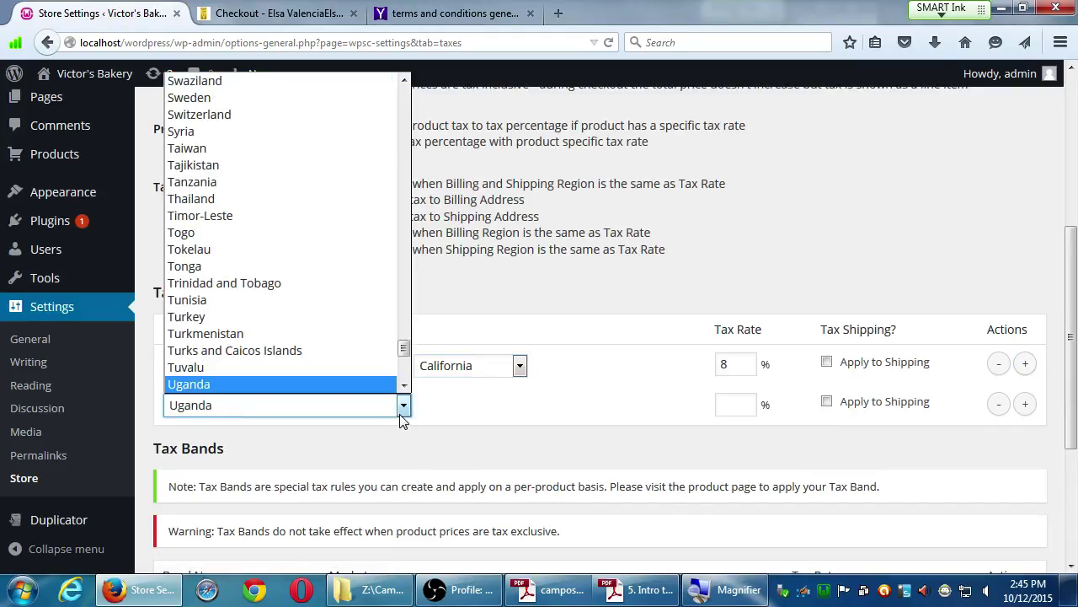
scroll(399, 389, "down", 1)
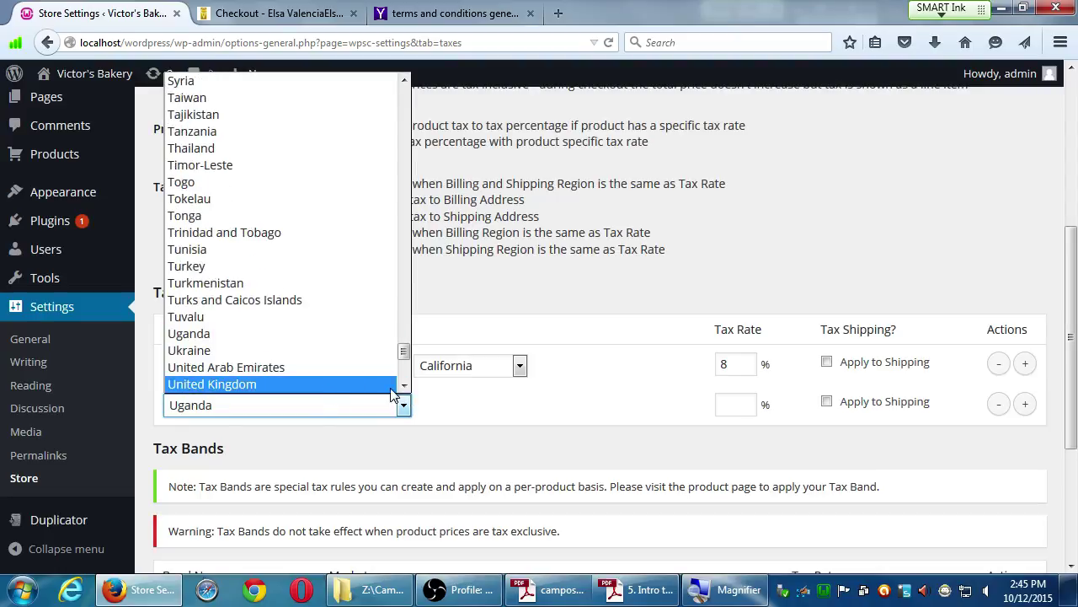
scroll(353, 384, "down", 1)
left_click(293, 369)
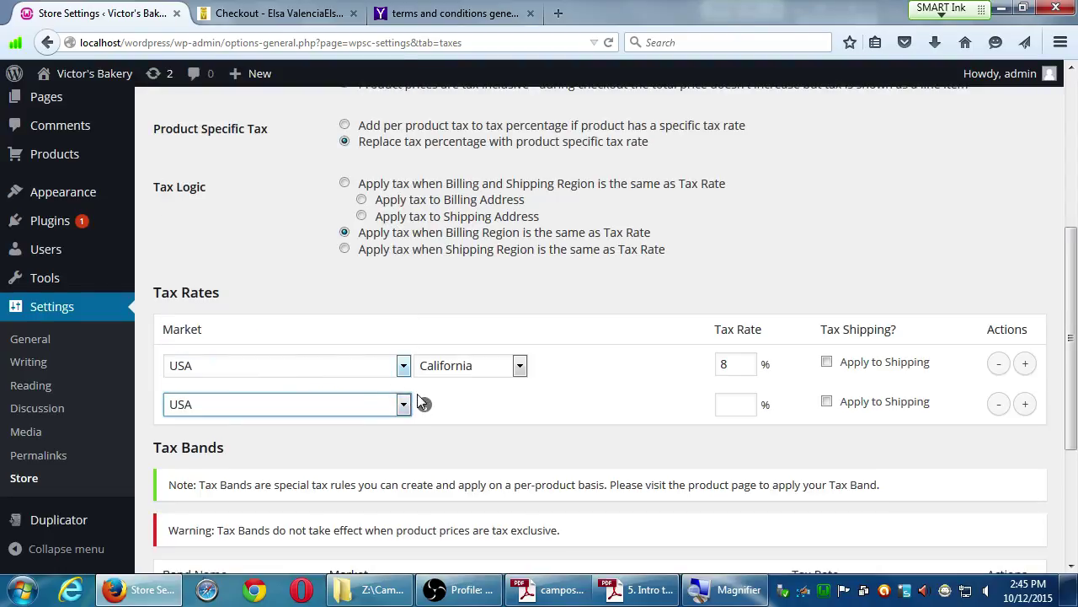
left_click(461, 408)
key("n")
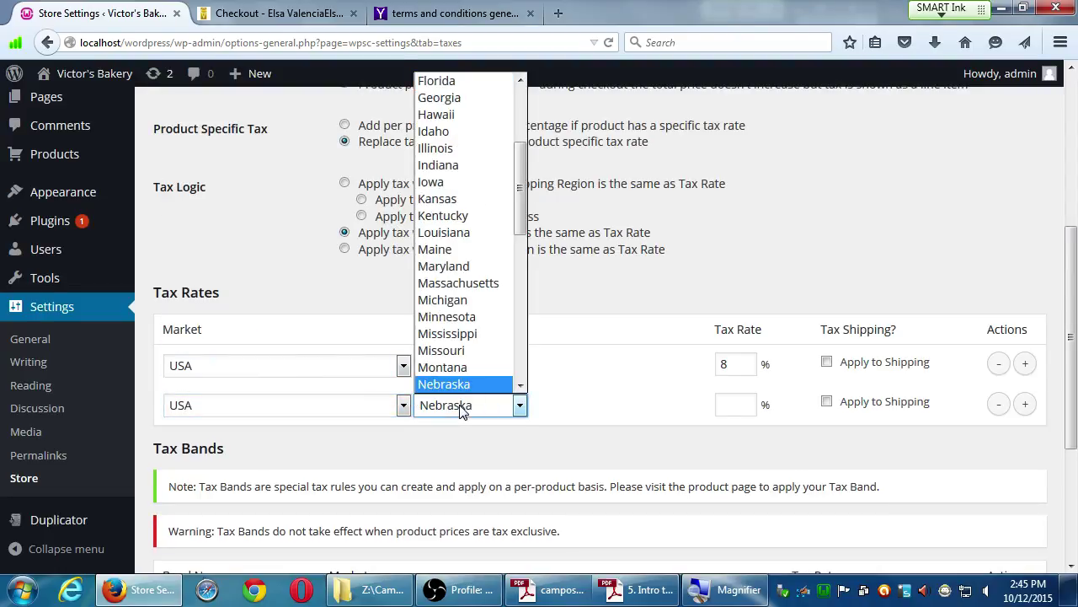
left_click(521, 386)
scroll(520, 388, "down", 2)
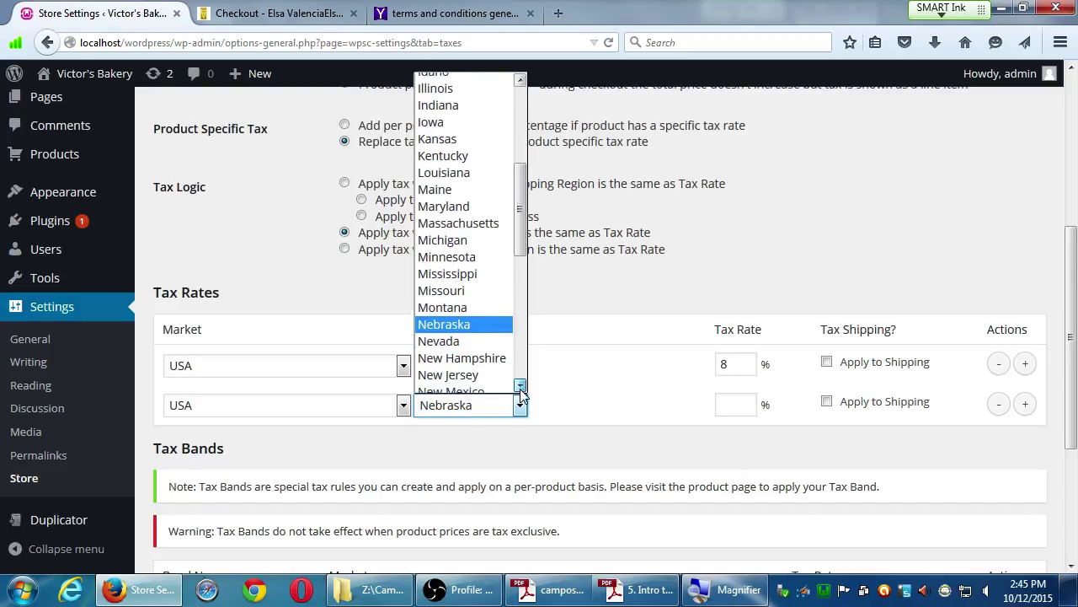
left_click(475, 371)
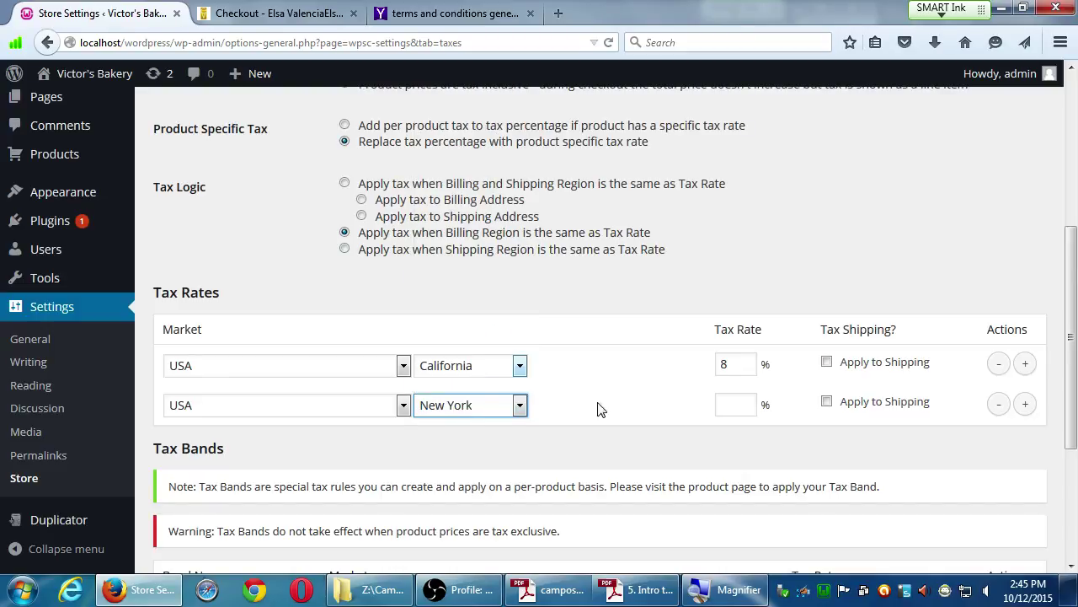
left_click(728, 405)
type("7")
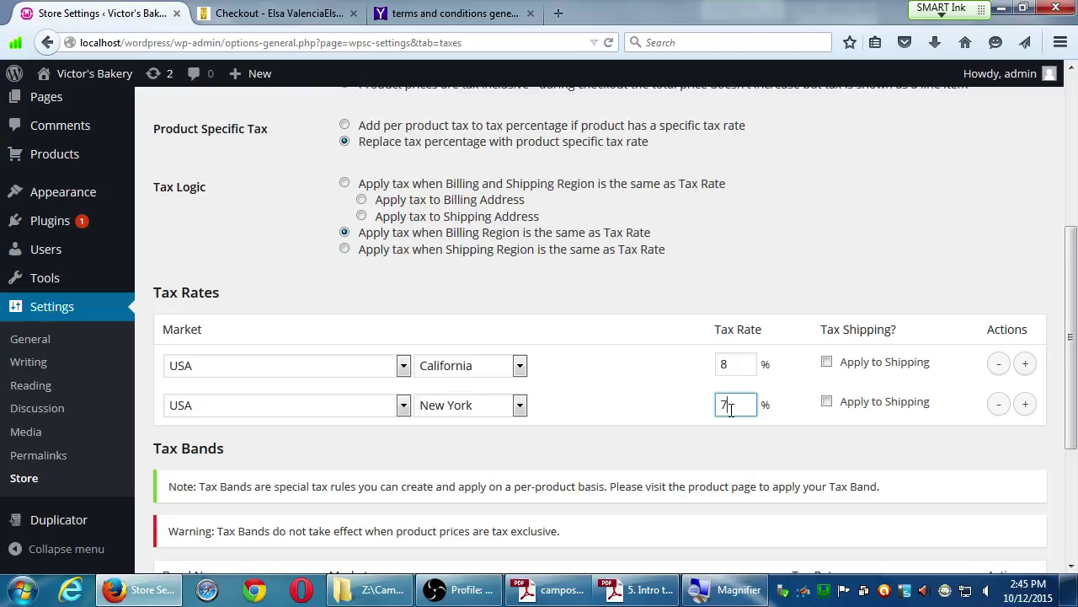
scroll(723, 483, "down", 5)
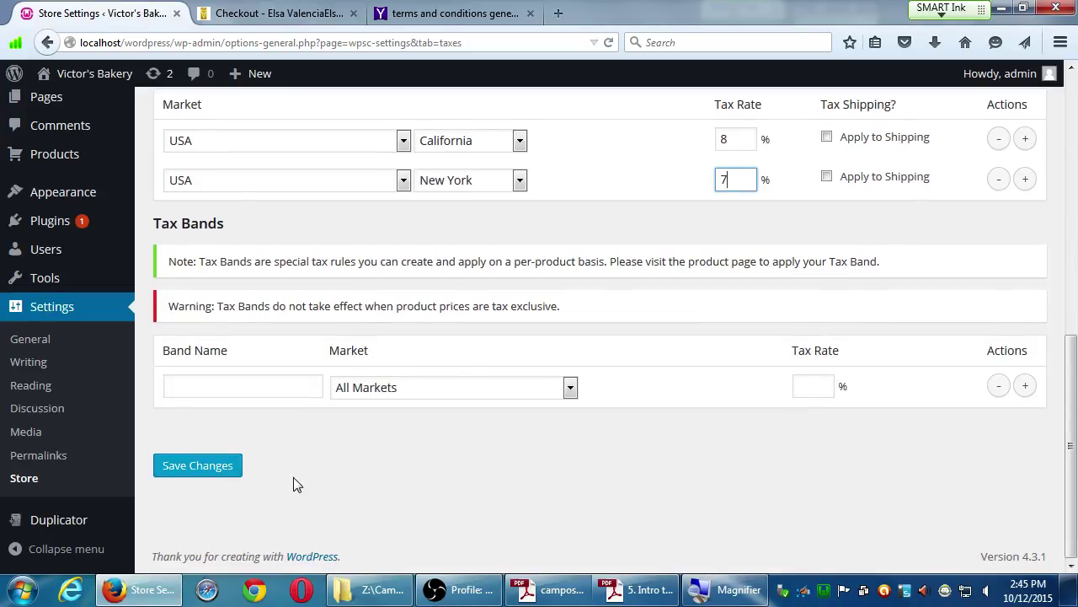
Save the USA California 8% and New York 7% rates, then review the tax settings.
left_click(222, 468)
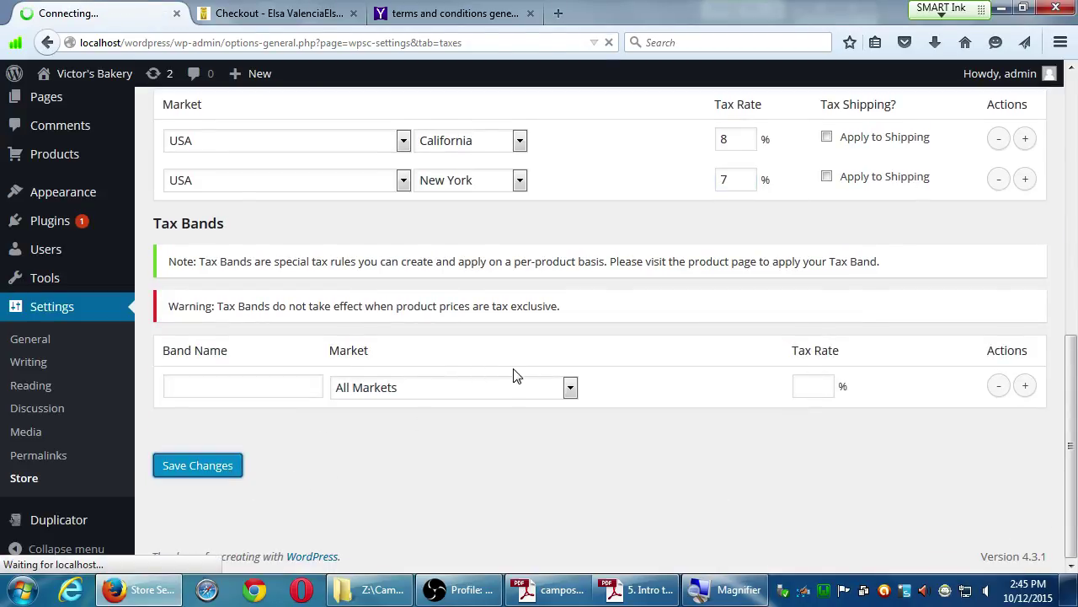
scroll(455, 362, "down", 4)
scroll(460, 384, "down", 4)
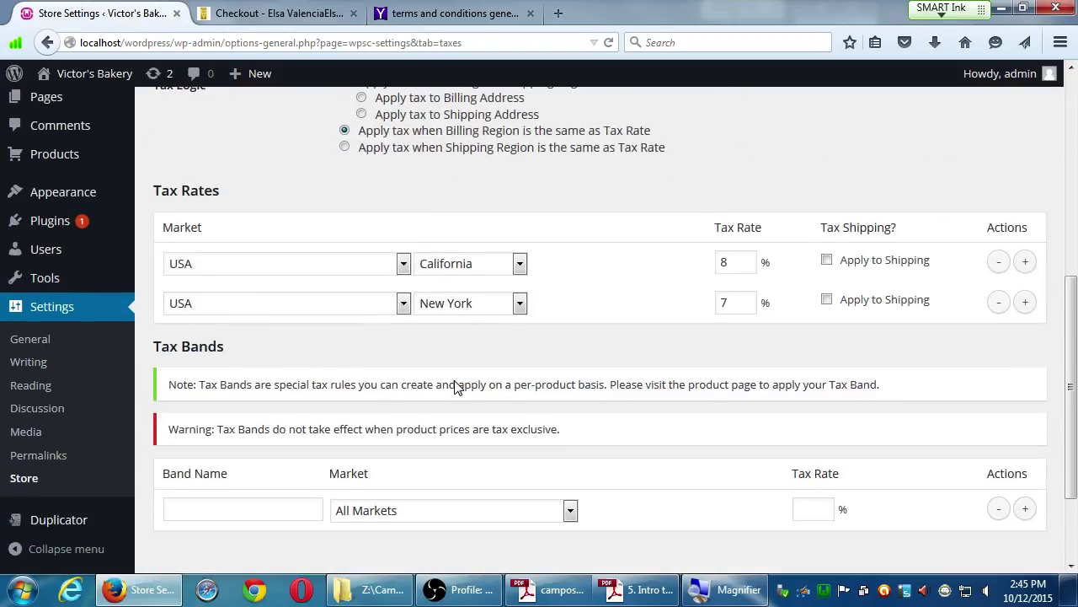
scroll(472, 385, "up", 2)
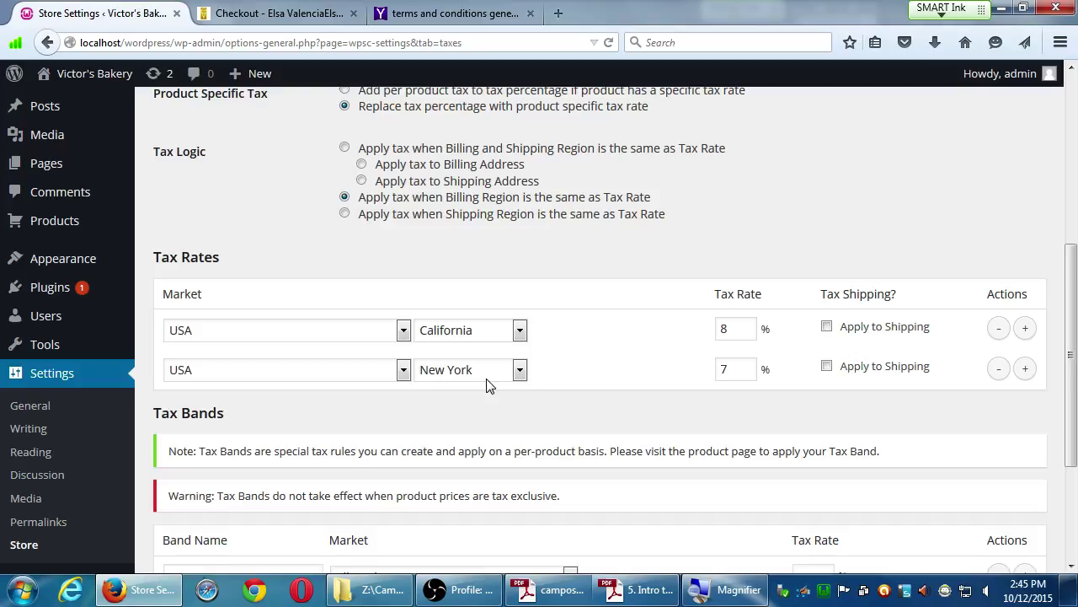
left_click(248, 338)
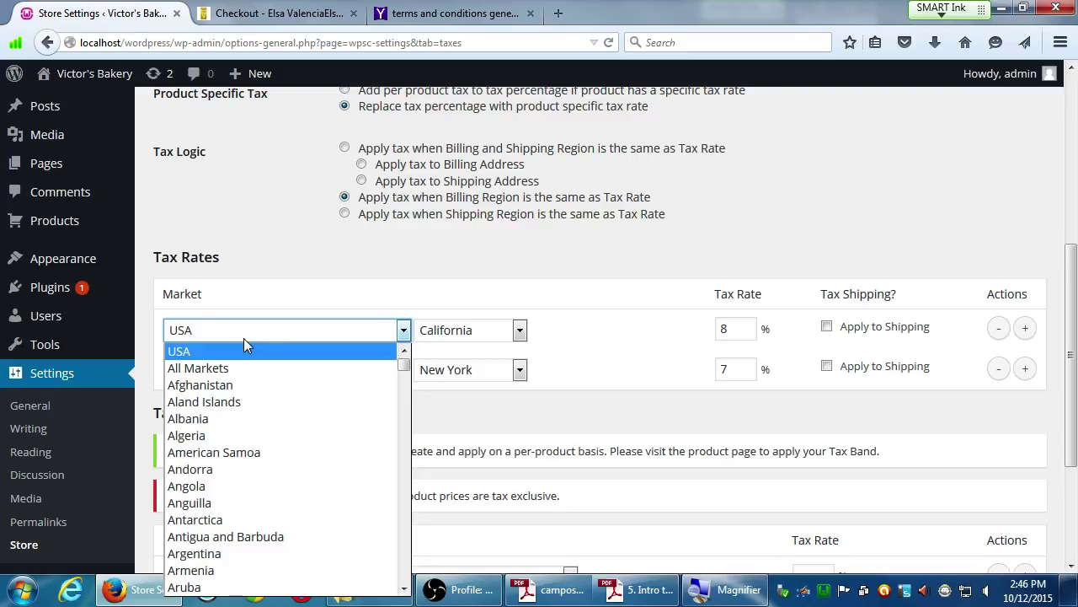
left_click(239, 271)
scroll(244, 258, "up", 4)
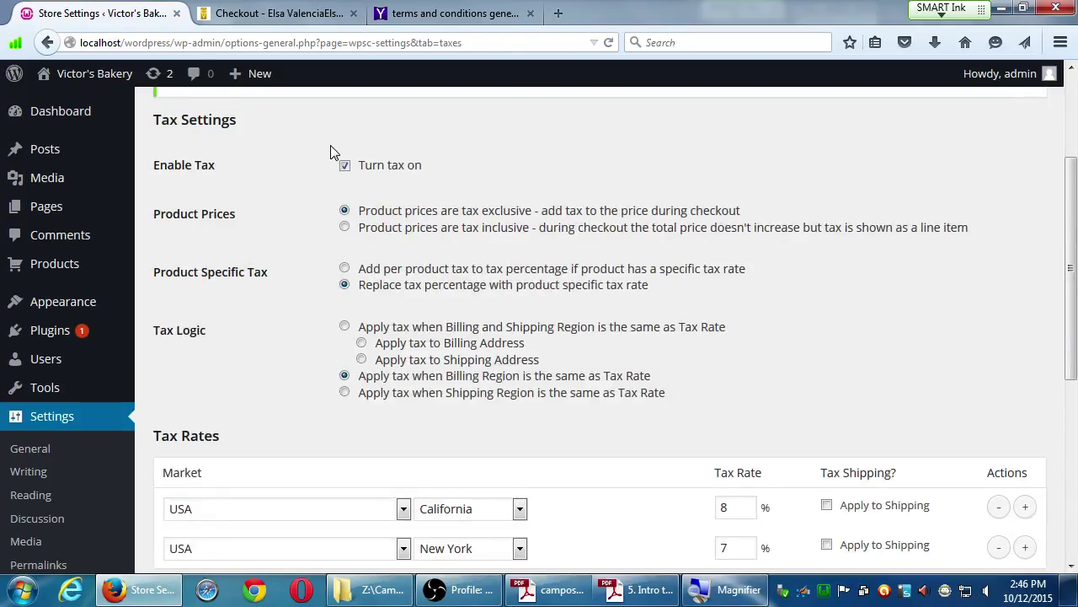
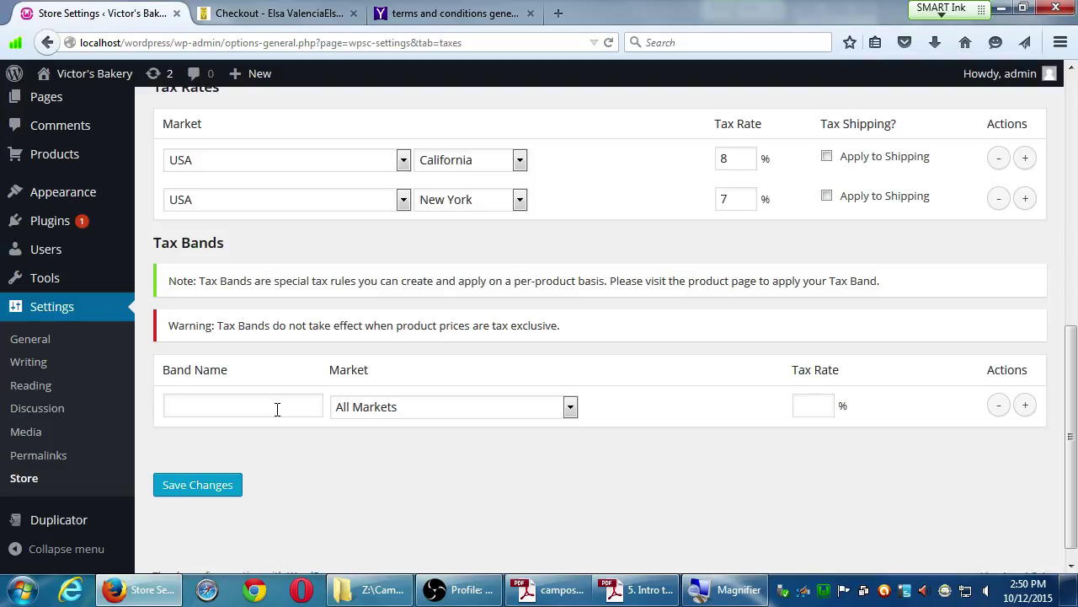
Add a 'National City' tax band for USA, All Markets, at a 9% rate and save.
left_click(277, 409)
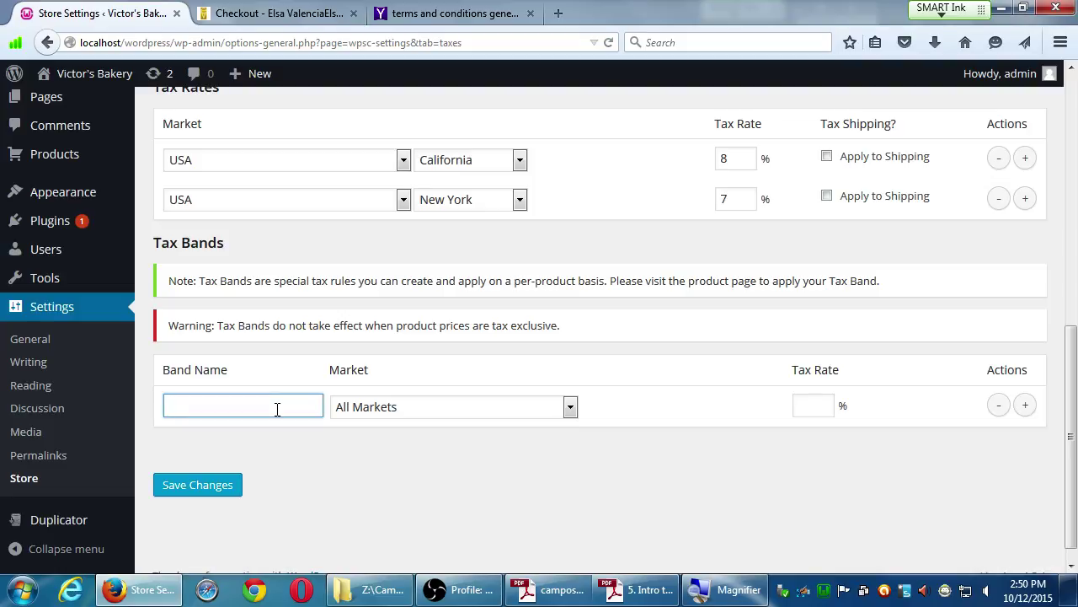
type("National City")
left_click(375, 413)
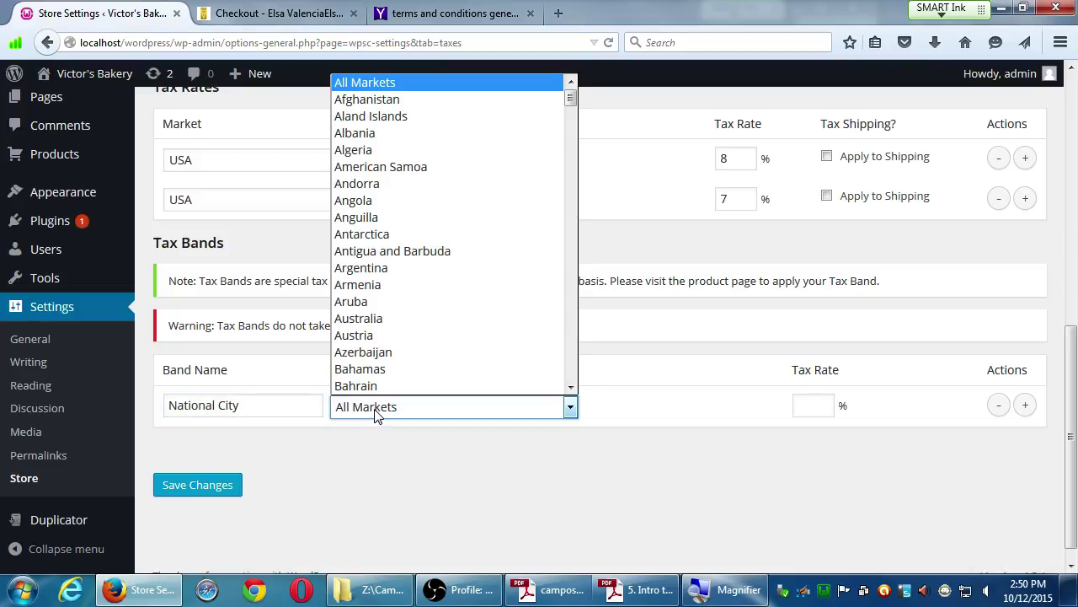
key("u")
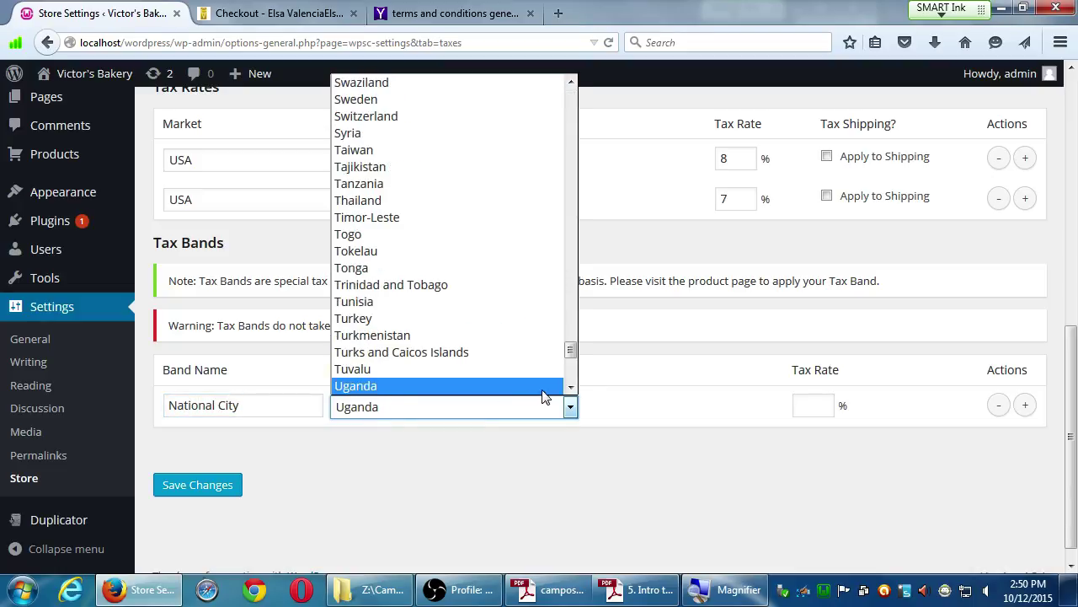
left_click(572, 389)
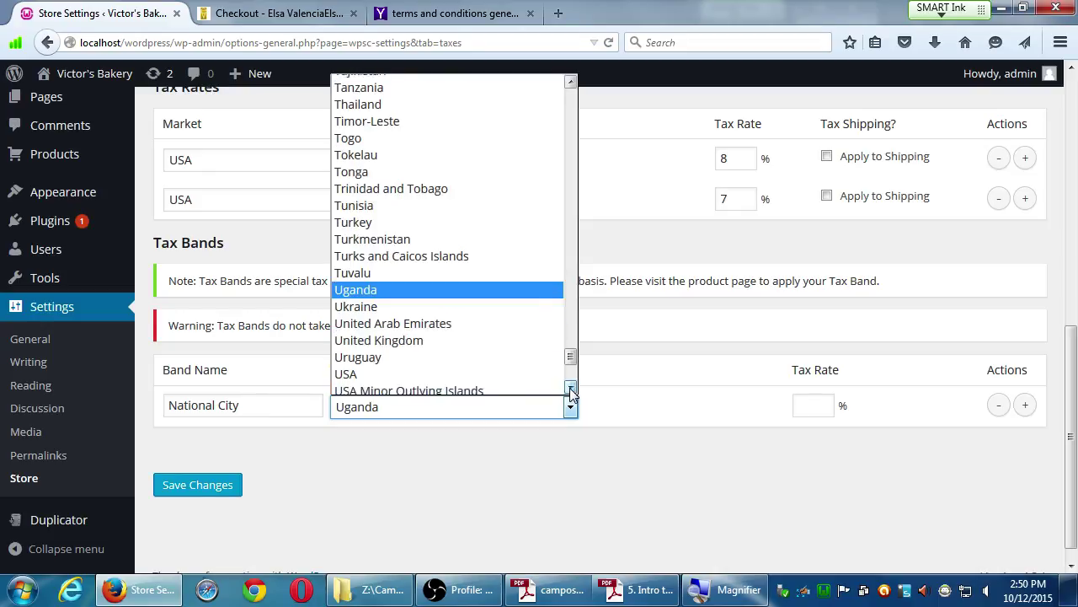
left_click(508, 371)
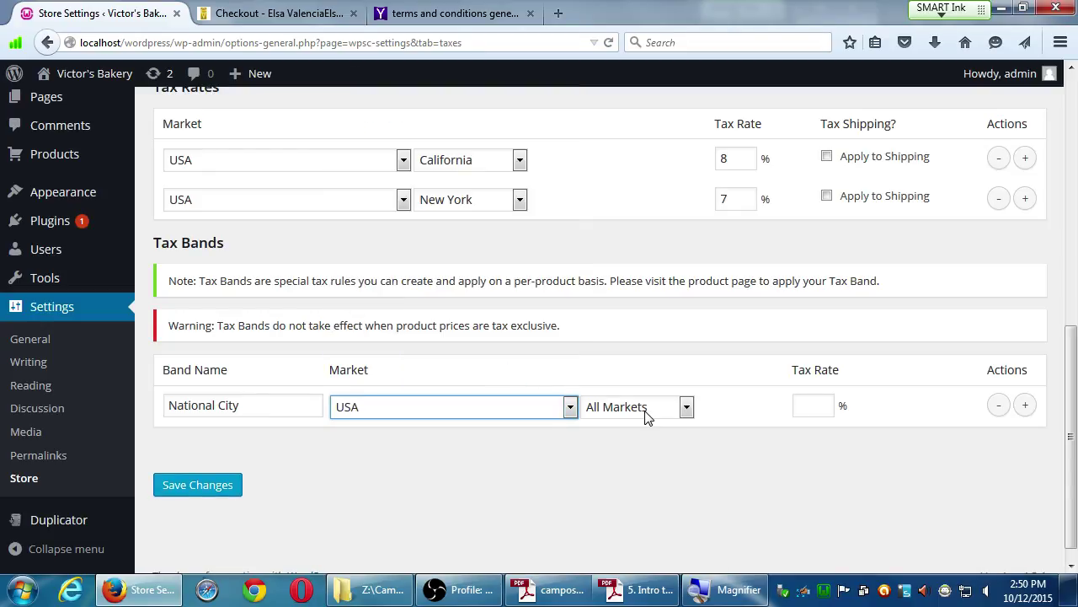
left_click(653, 406)
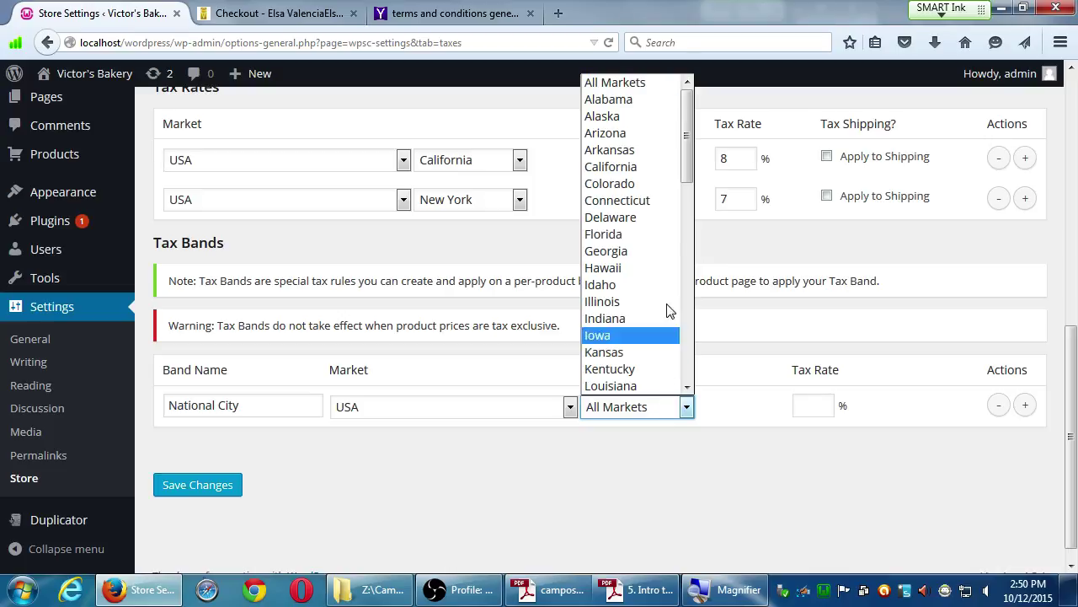
left_click(696, 359)
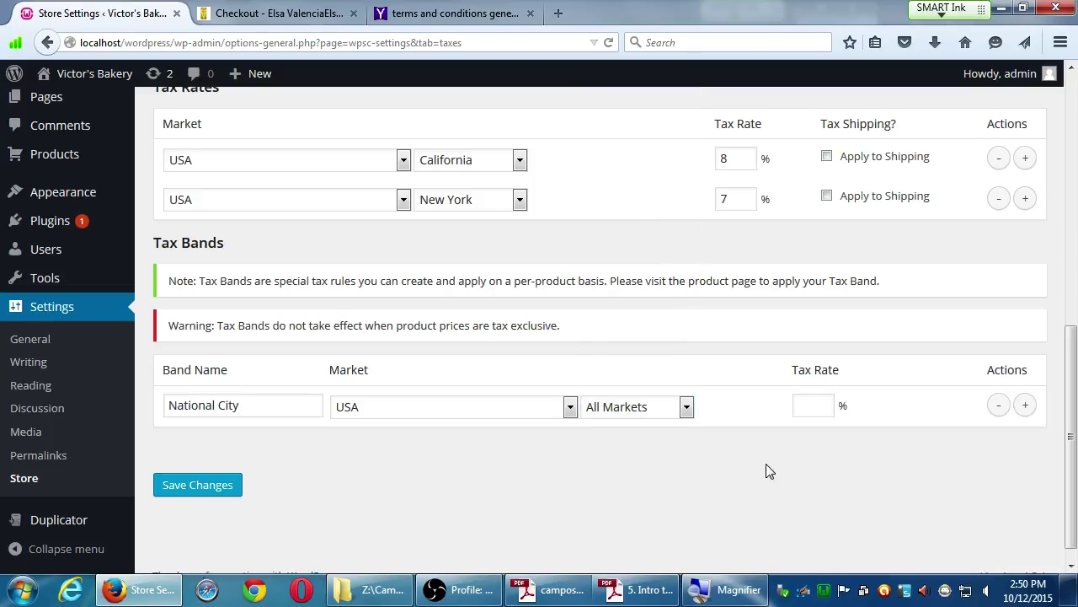
left_click(822, 410)
type("9")
left_click(199, 488)
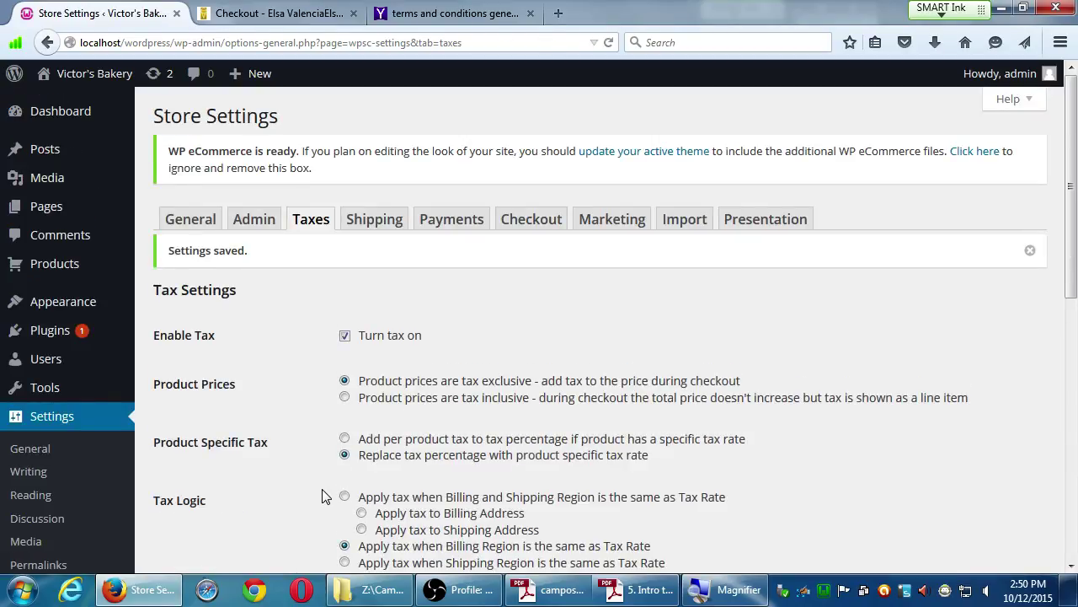
scroll(324, 495, "down", 5)
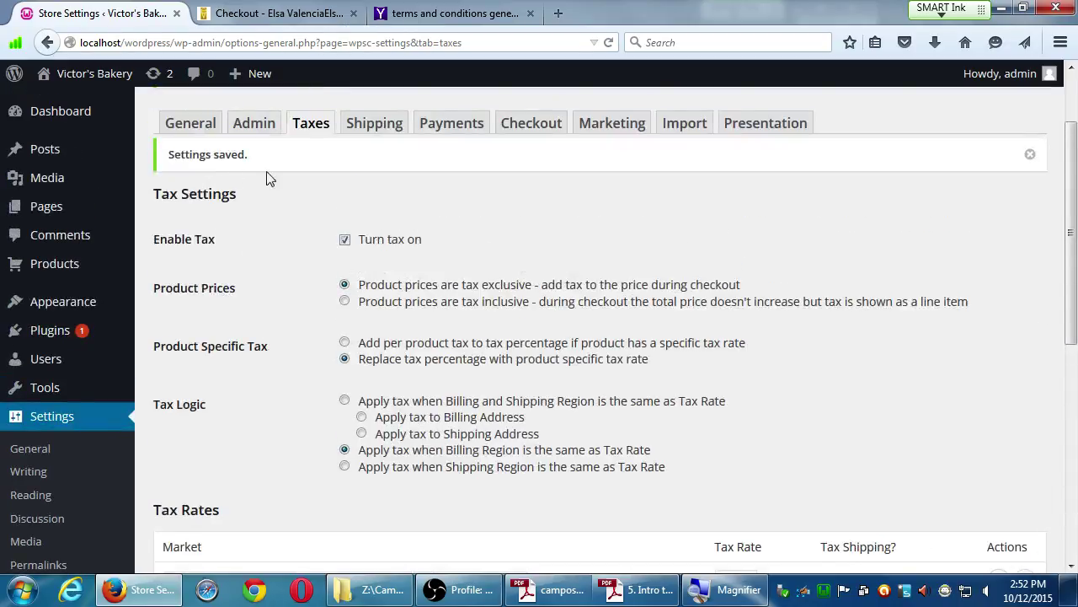
scroll(361, 245, "down", 5)
scroll(463, 514, "down", 1)
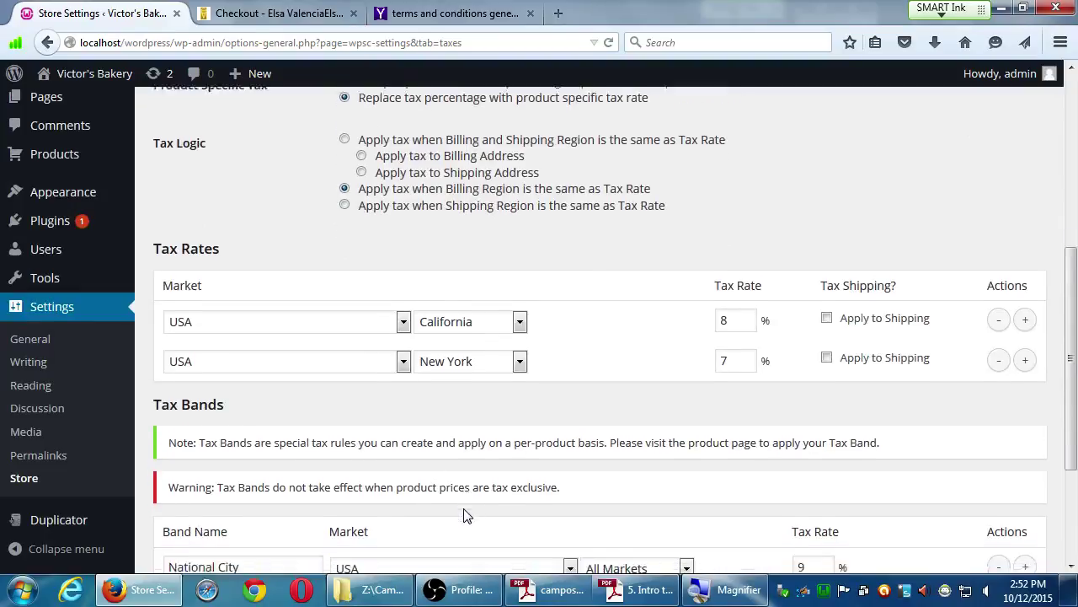
scroll(472, 453, "down", 4)
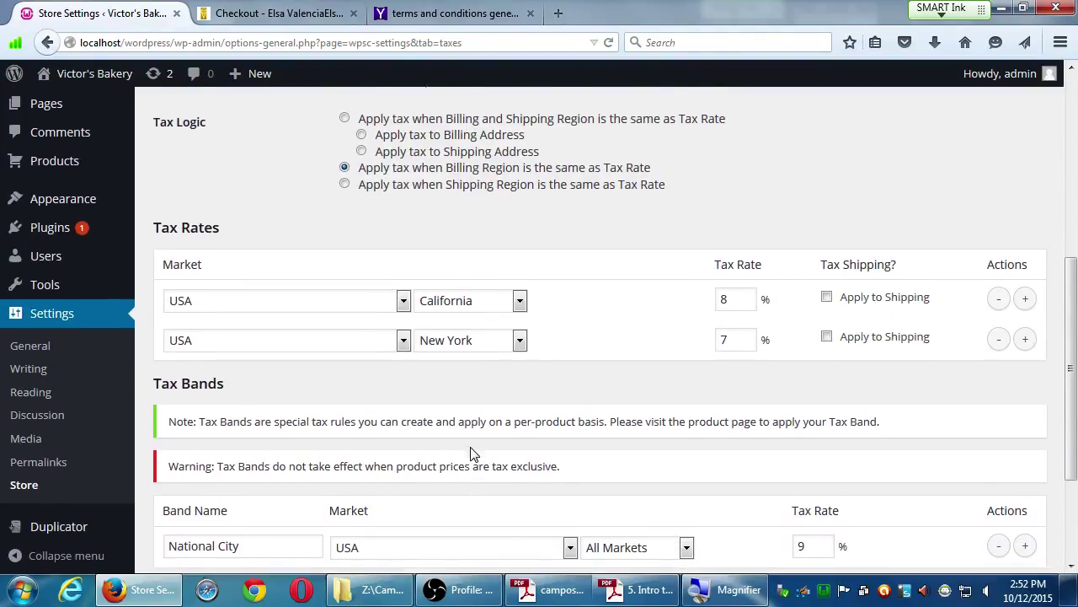
scroll(472, 453, "up", 3)
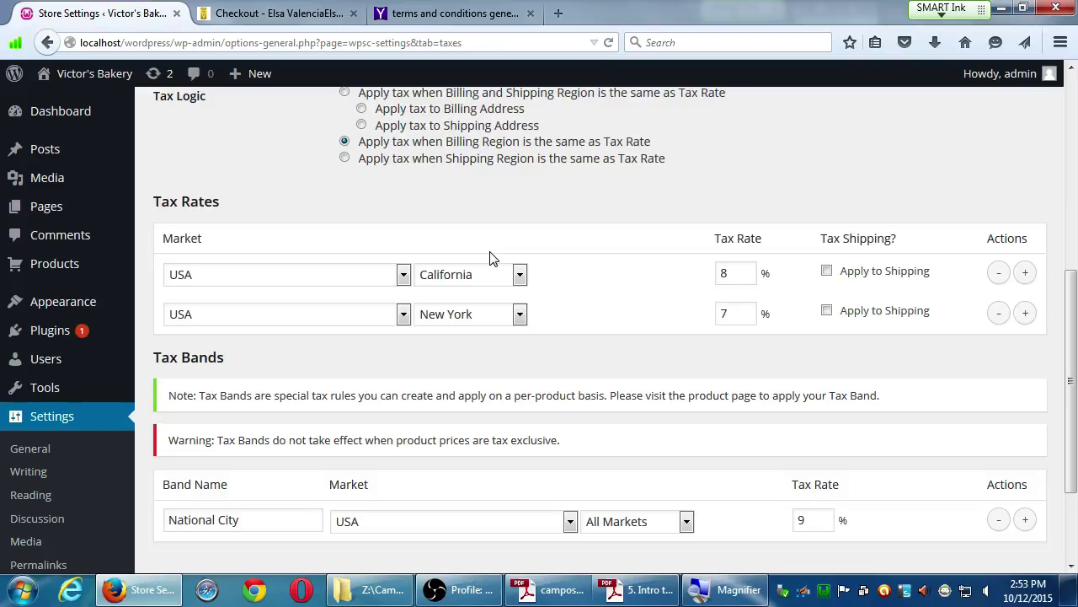
scroll(221, 510, "down", 3)
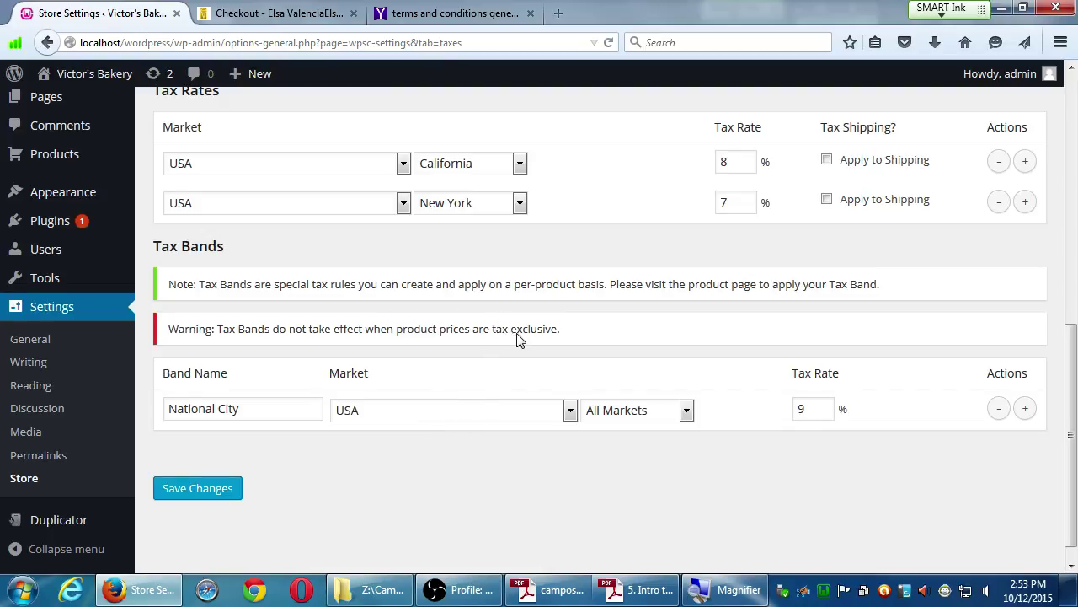
scroll(530, 340, "up", 2)
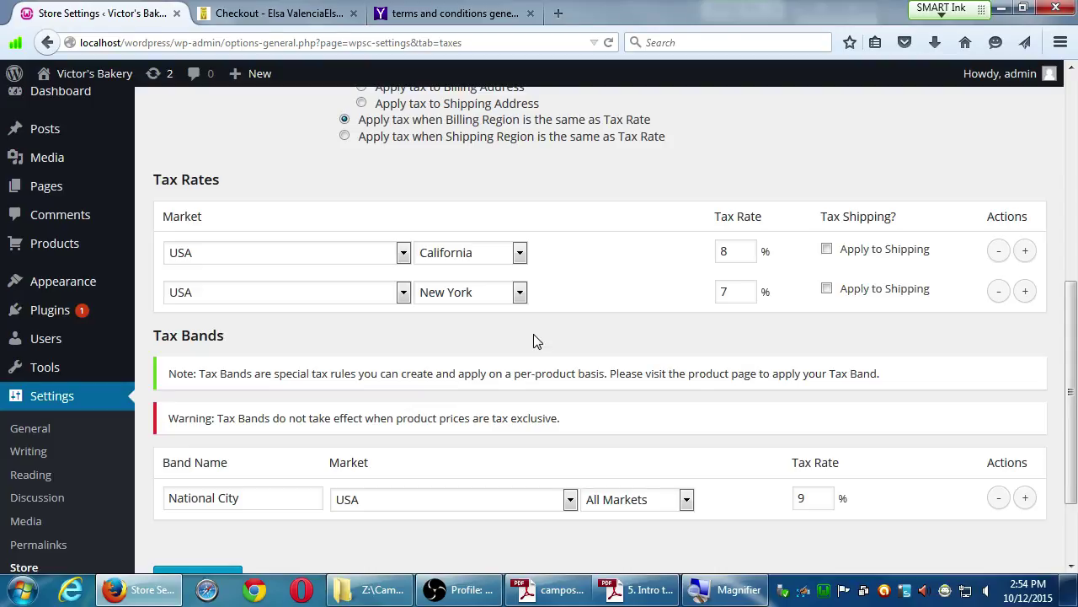
In a new tab, search for 'state board of equalization'.
key("ctrl+t")
type("state")
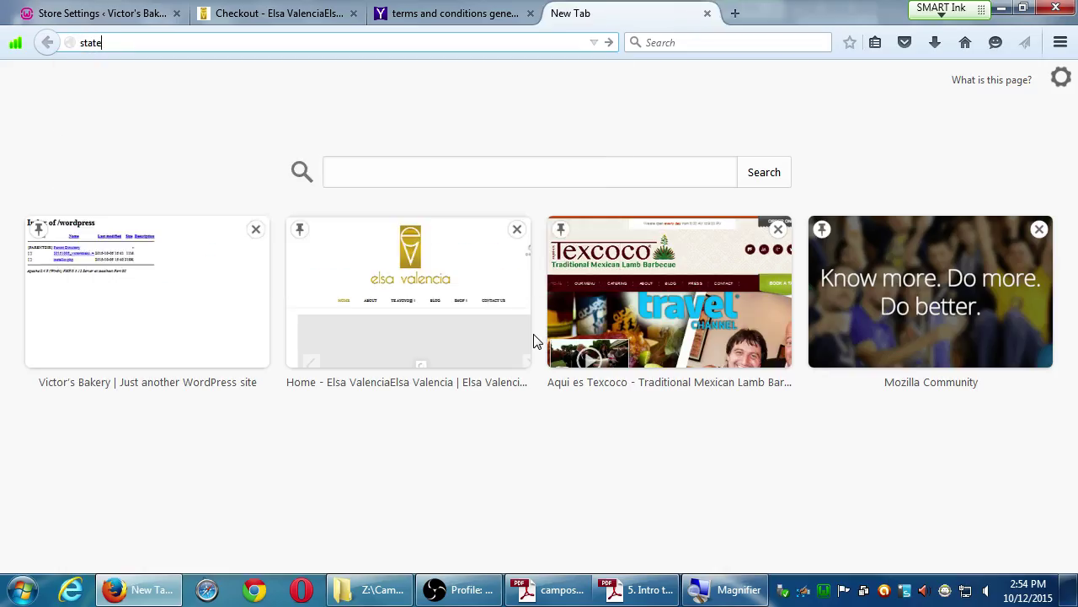
type(" board of ")
type("equlib")
key("BackSpace")
key("BackSpace")
key("BackSpace")
type("alization")
key("Return")
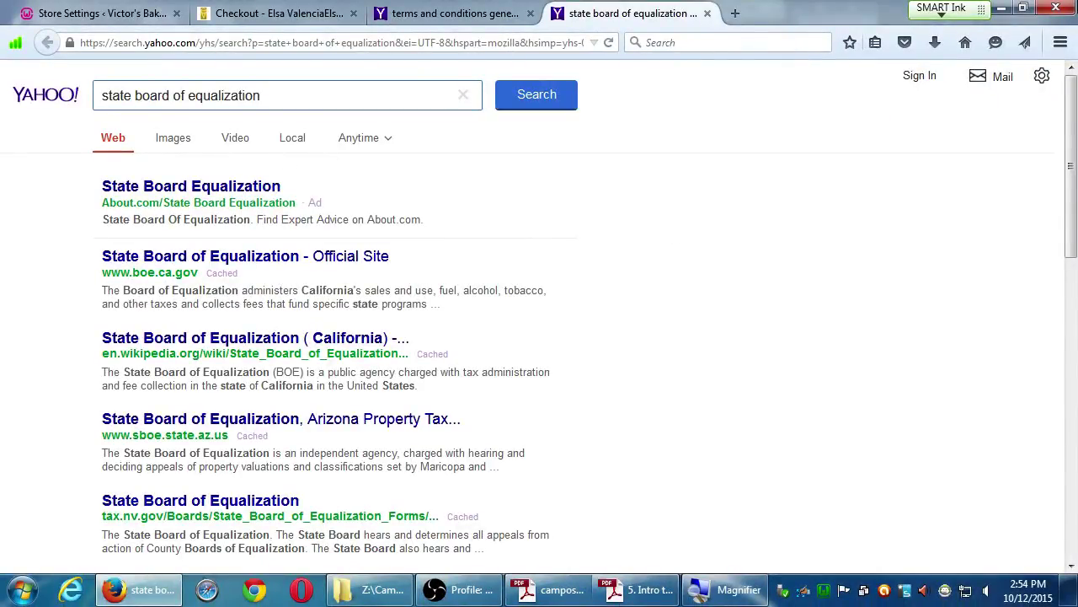
Return to the Store Settings tab and open its Shipping section.
left_click(91, 15)
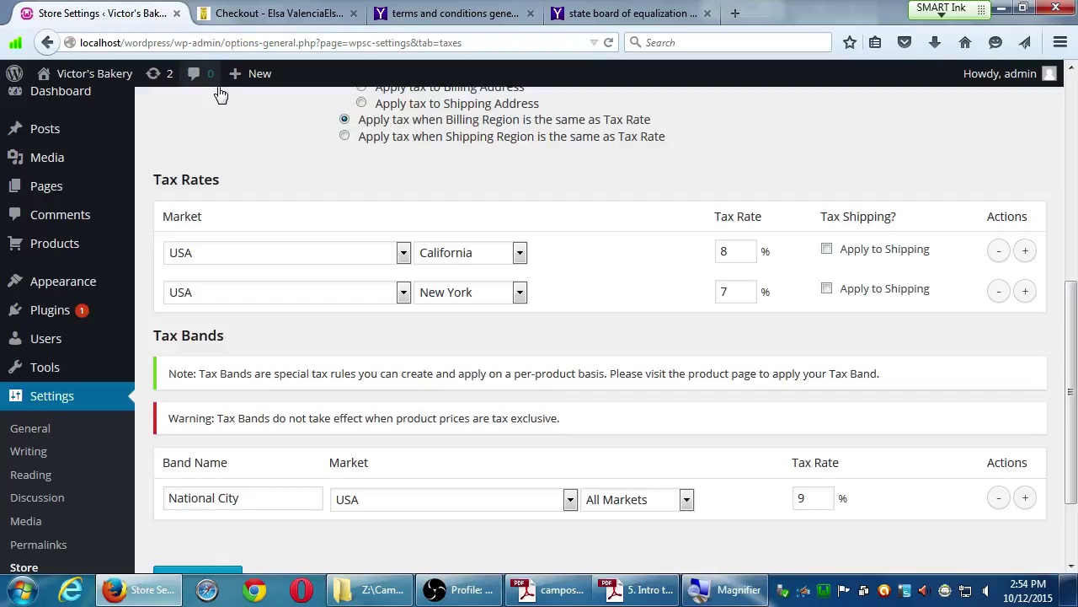
scroll(321, 169, "down", 3)
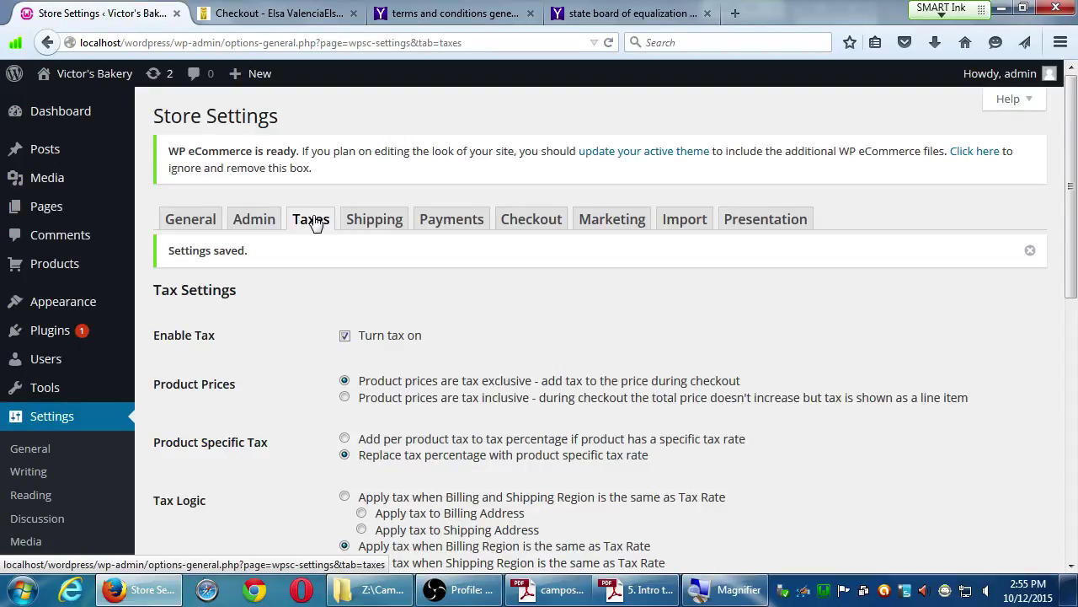
left_click(358, 228)
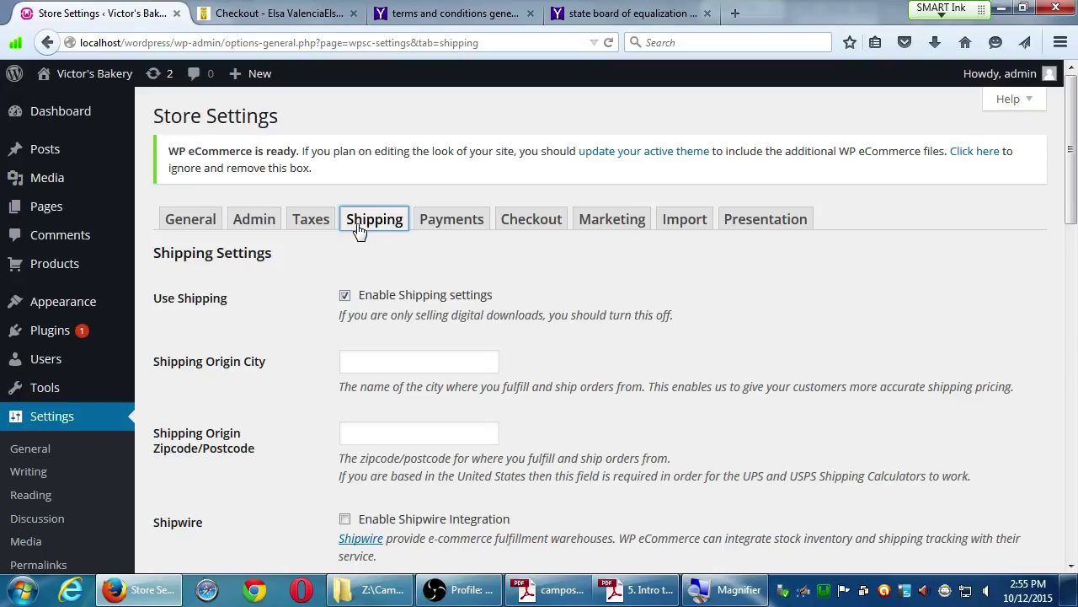
Enter San Diego as the shipping origin city and 92123 as the origin zipcode.
scroll(277, 291, "down", 2)
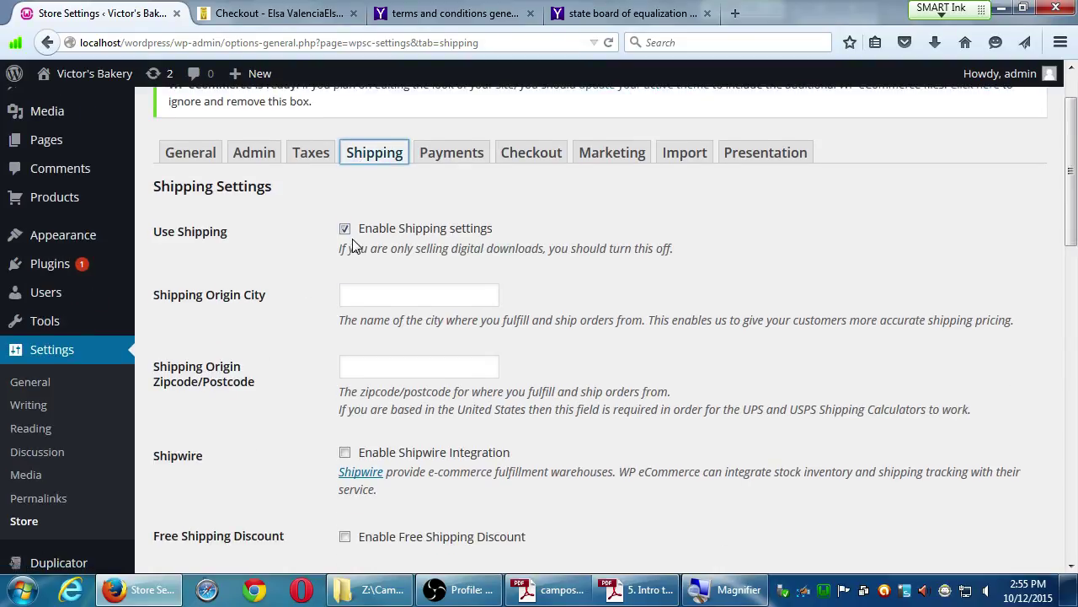
left_click(355, 297)
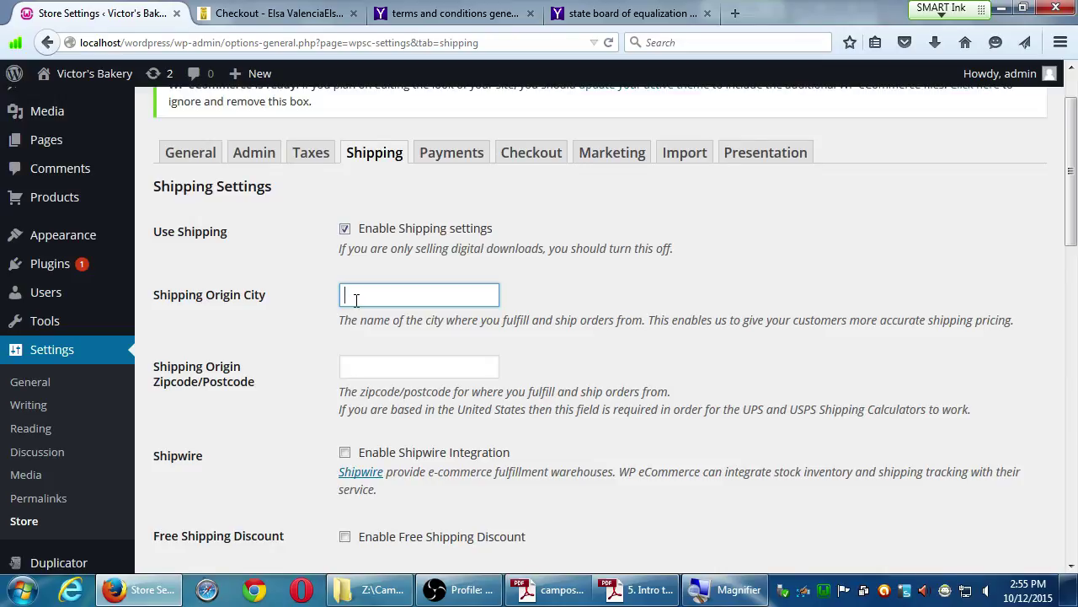
type("San Diego")
key("Tab")
type("921")
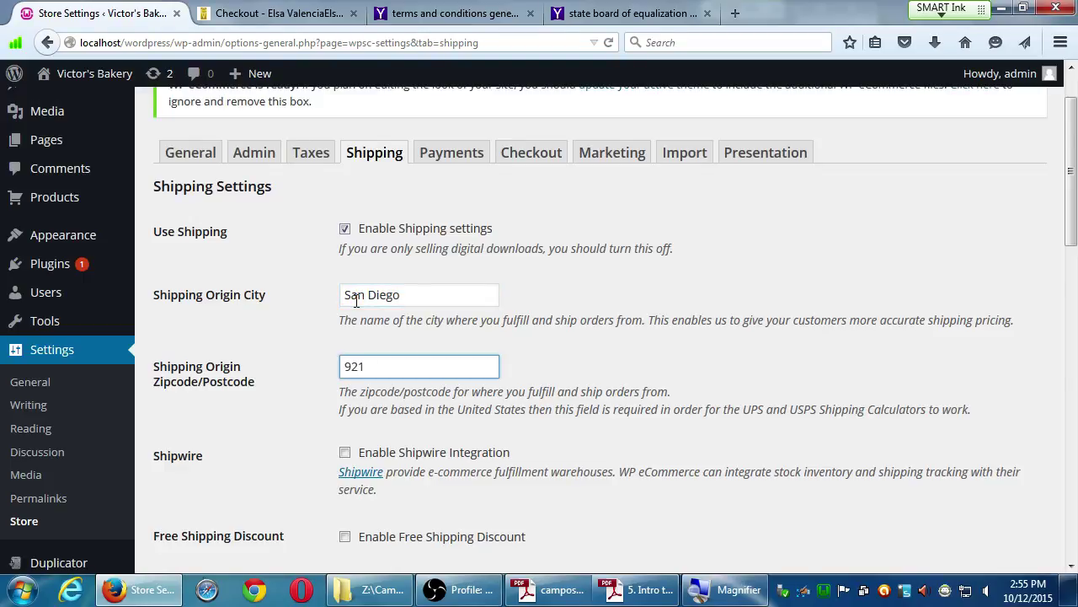
type("23")
scroll(250, 360, "down", 1)
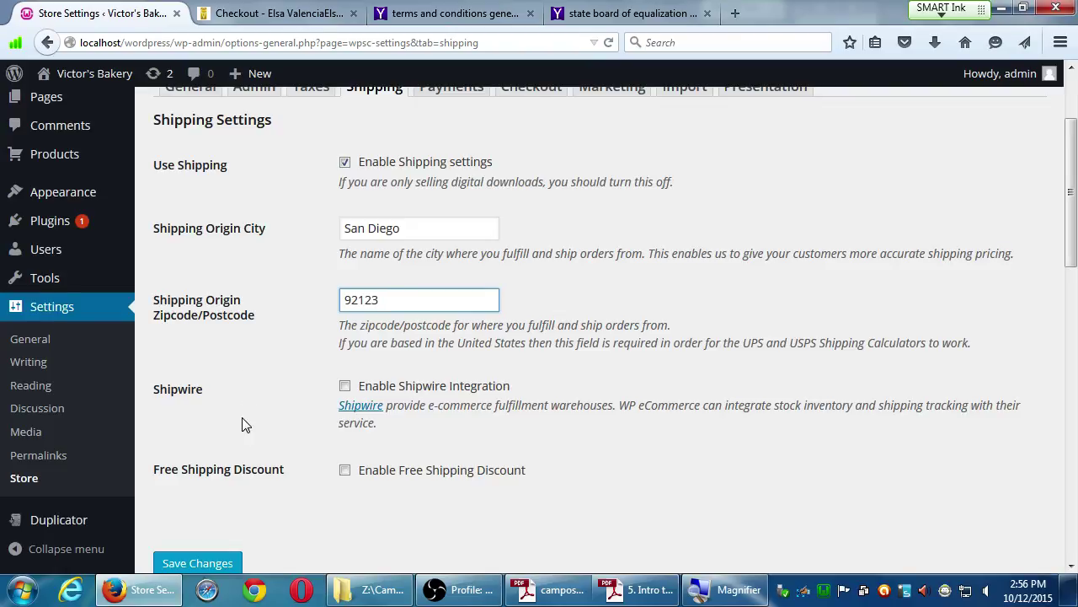
Save the San Diego 92123 origin, then re-enable shipping settings and save again.
left_click(233, 562)
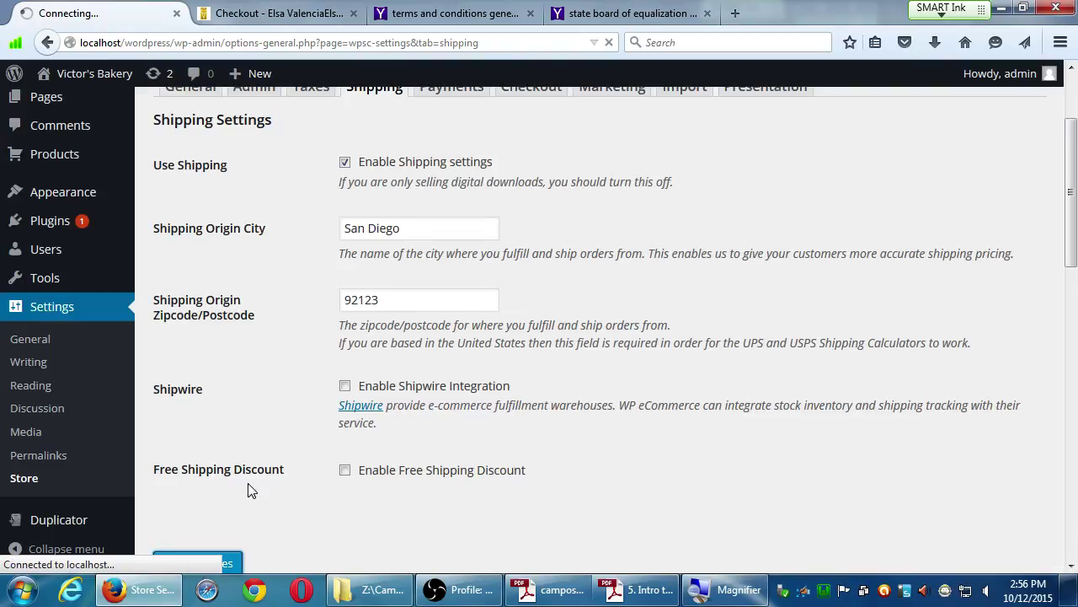
scroll(233, 482, "down", 4)
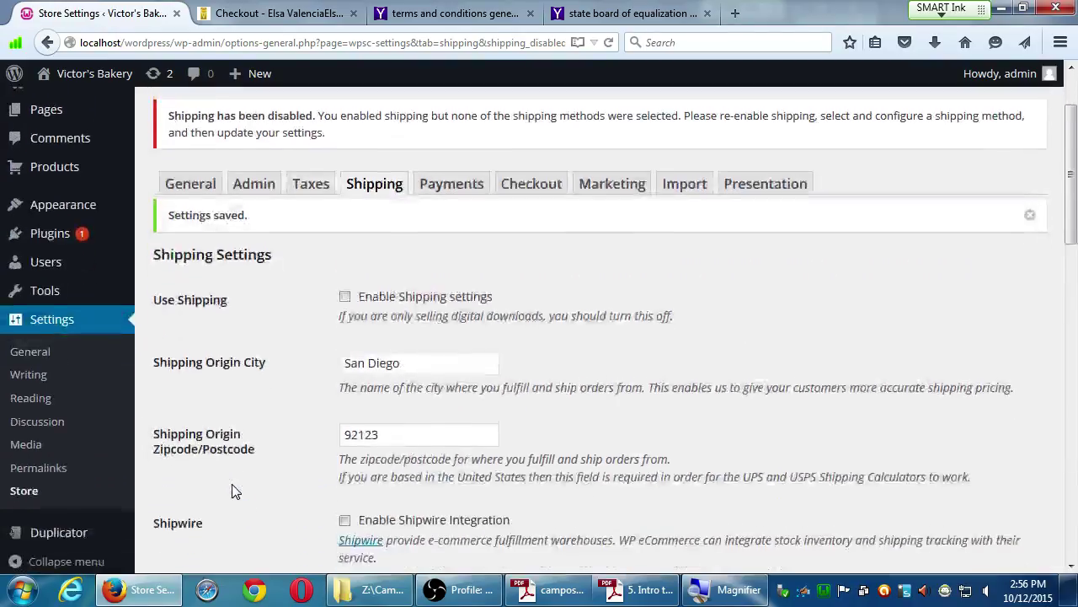
scroll(233, 483, "up", 3)
left_click(345, 325)
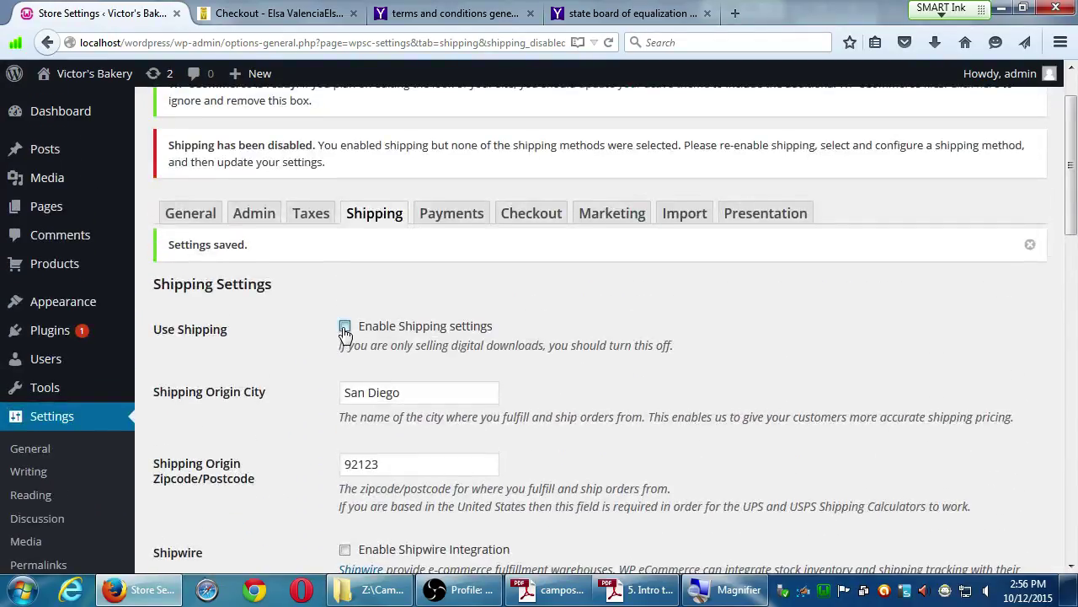
scroll(279, 491, "down", 5)
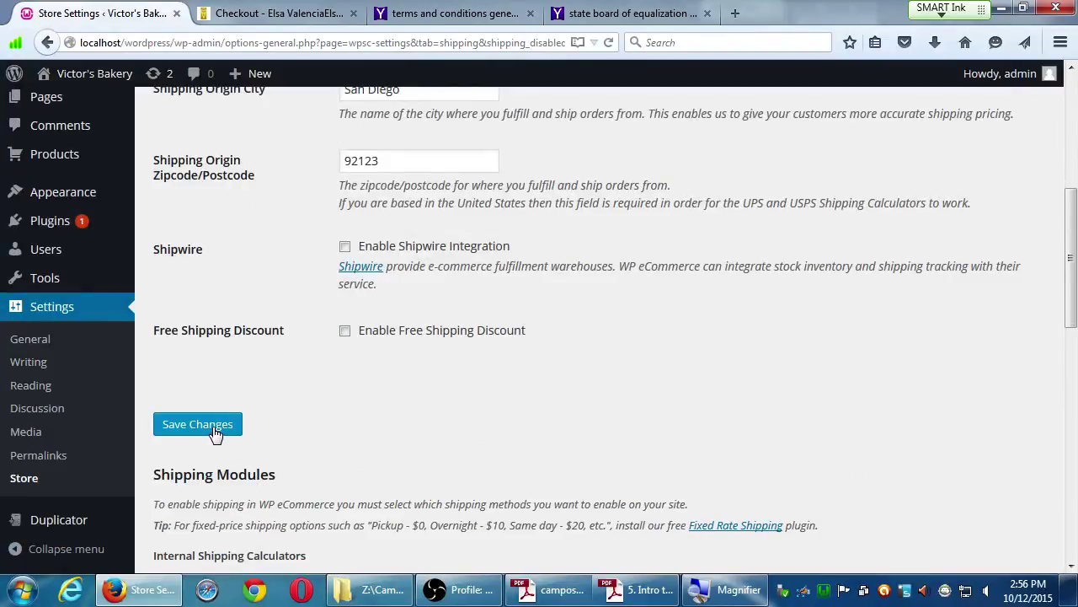
left_click(217, 429)
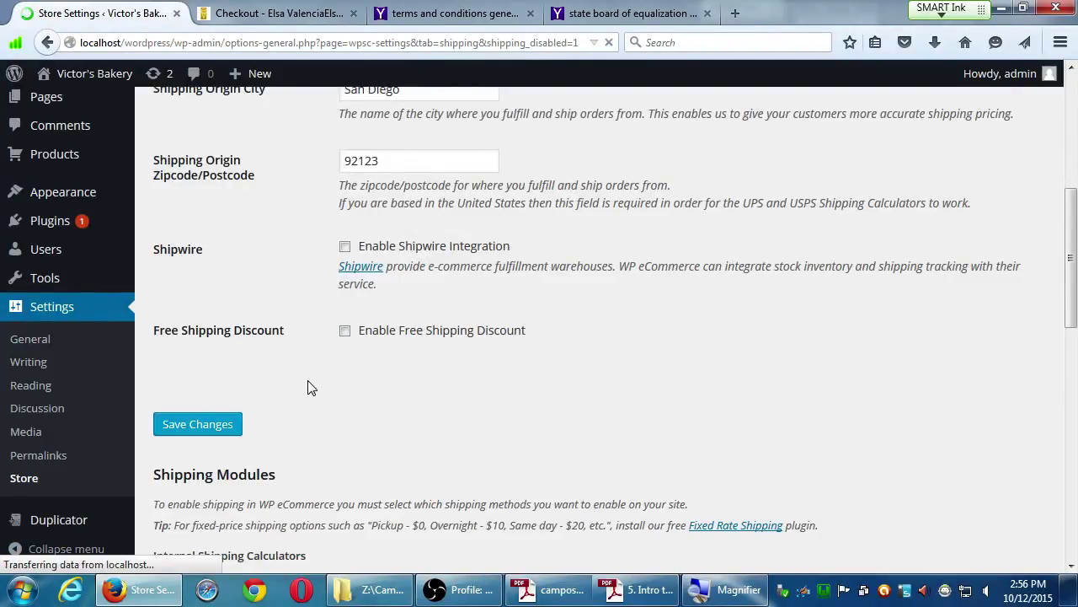
Select the origin city text, then scroll down to the Shipping Modules calculators.
scroll(319, 389, "down", 1)
scroll(320, 373, "down", 6)
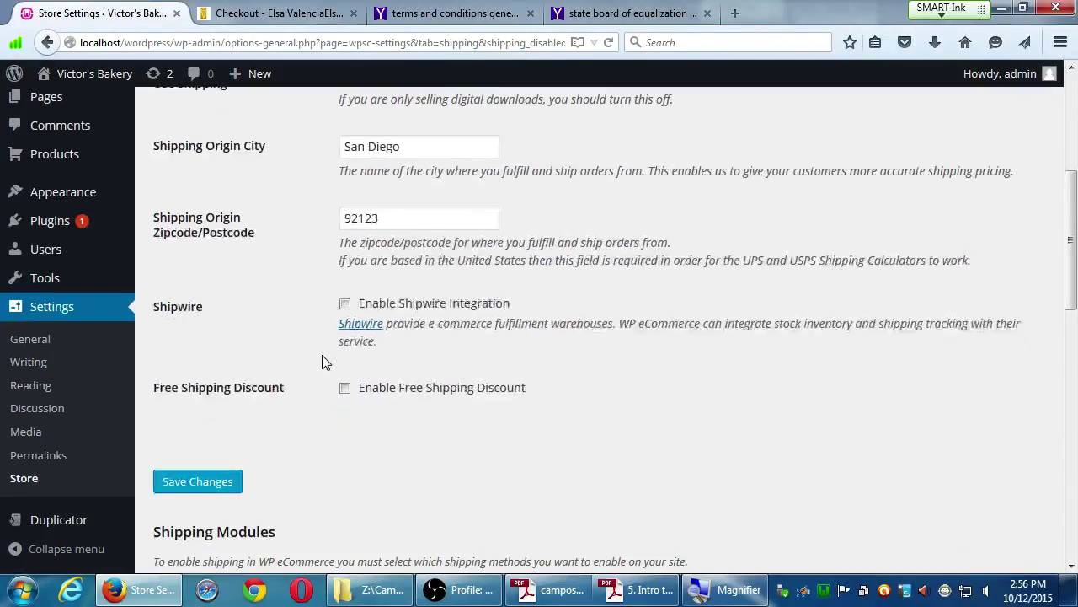
scroll(320, 354, "up", 7)
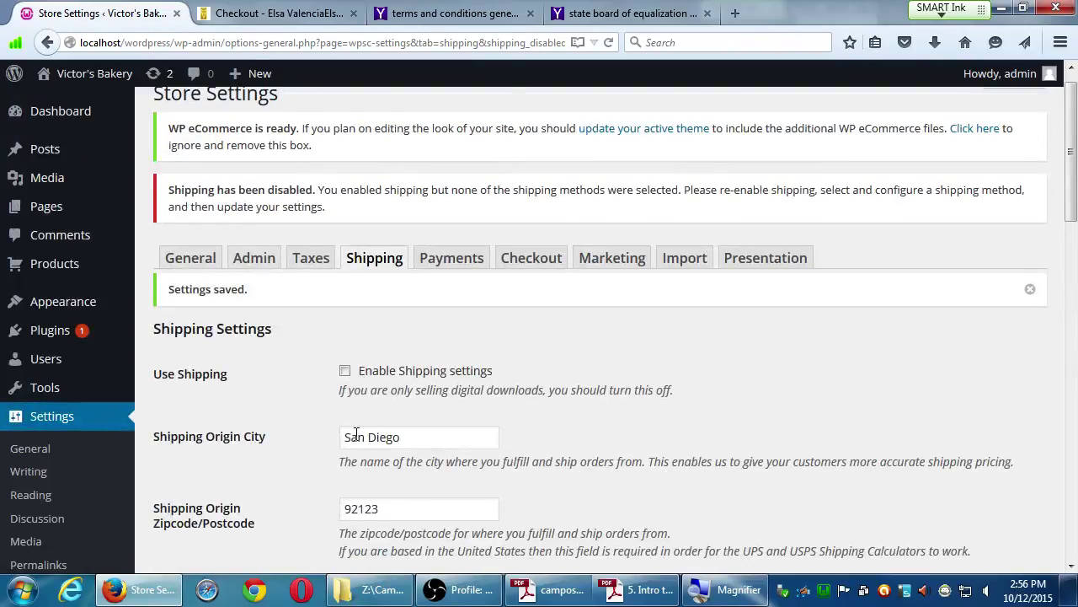
left_click_drag(350, 436, 410, 436)
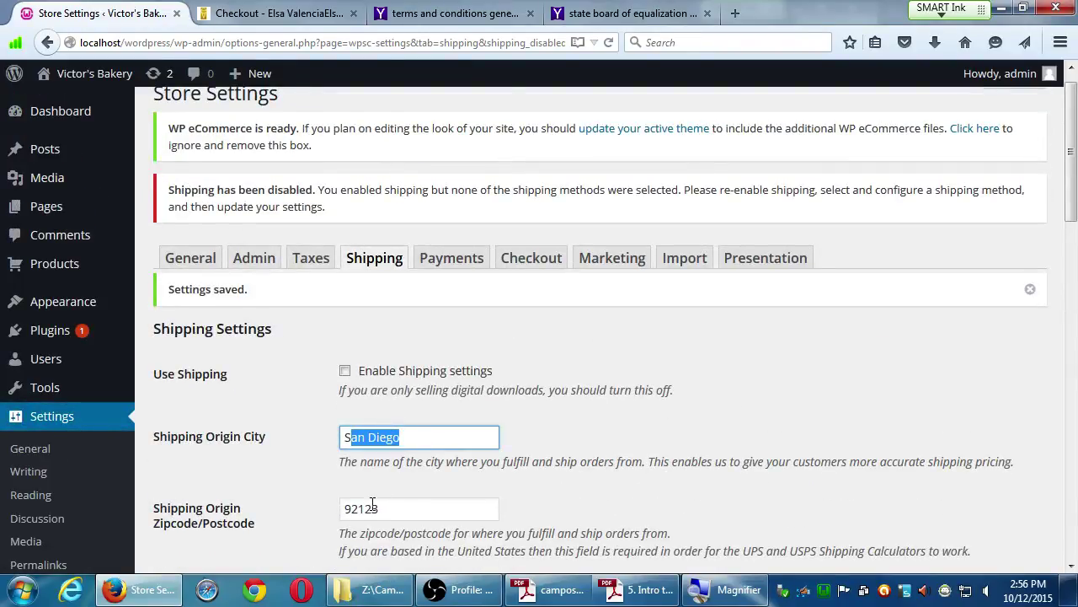
scroll(299, 455, "down", 10)
scroll(302, 447, "down", 4)
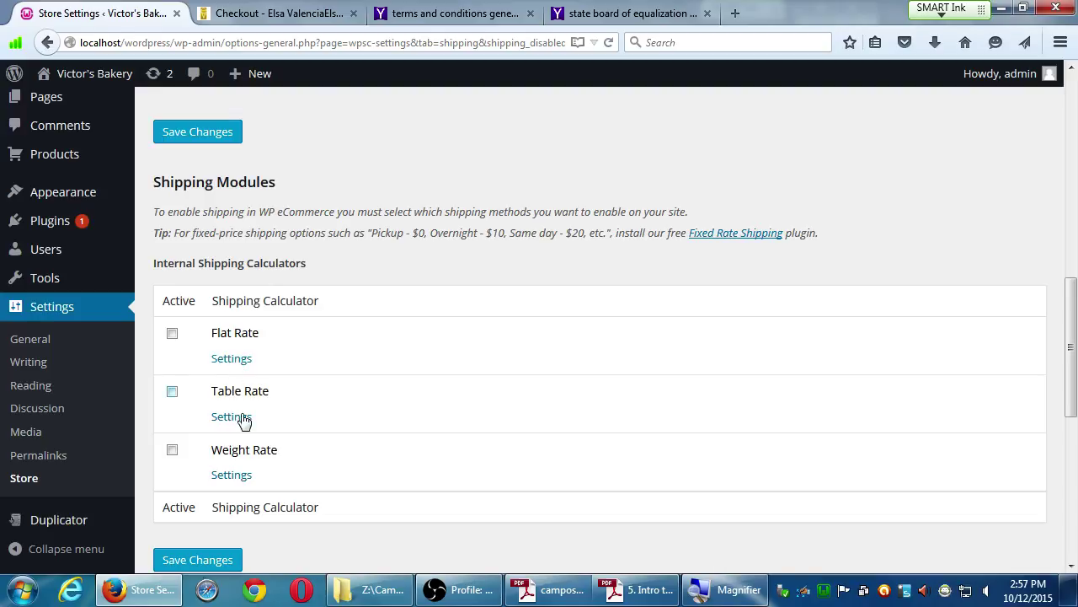
Open the Flat Rate settings and enter 4 for Continental 48 States and 6 for All 50 States.
left_click(226, 360)
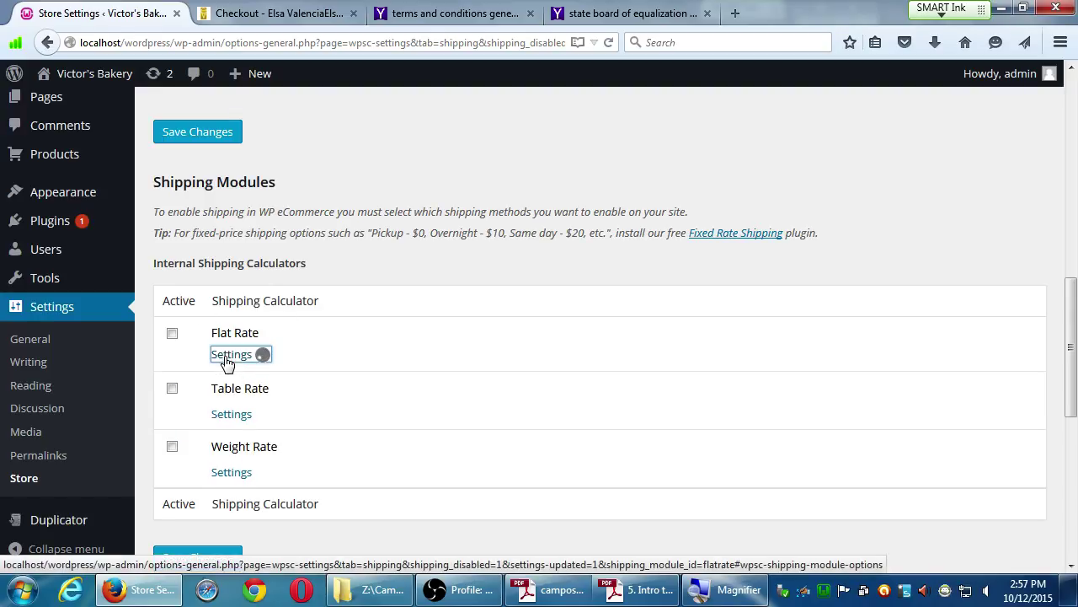
scroll(250, 445, "down", 2)
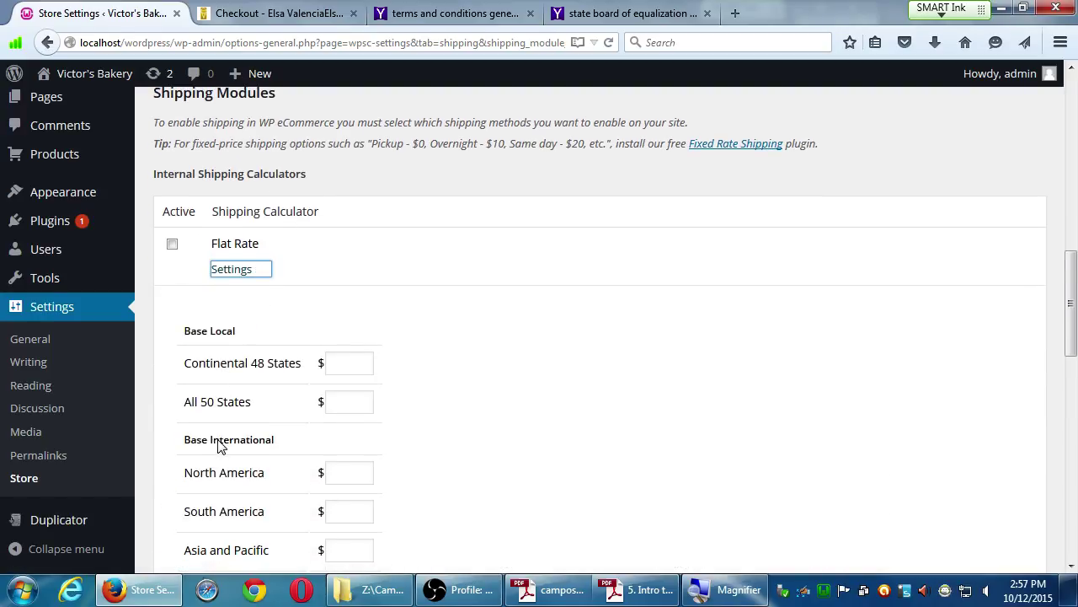
left_click(337, 334)
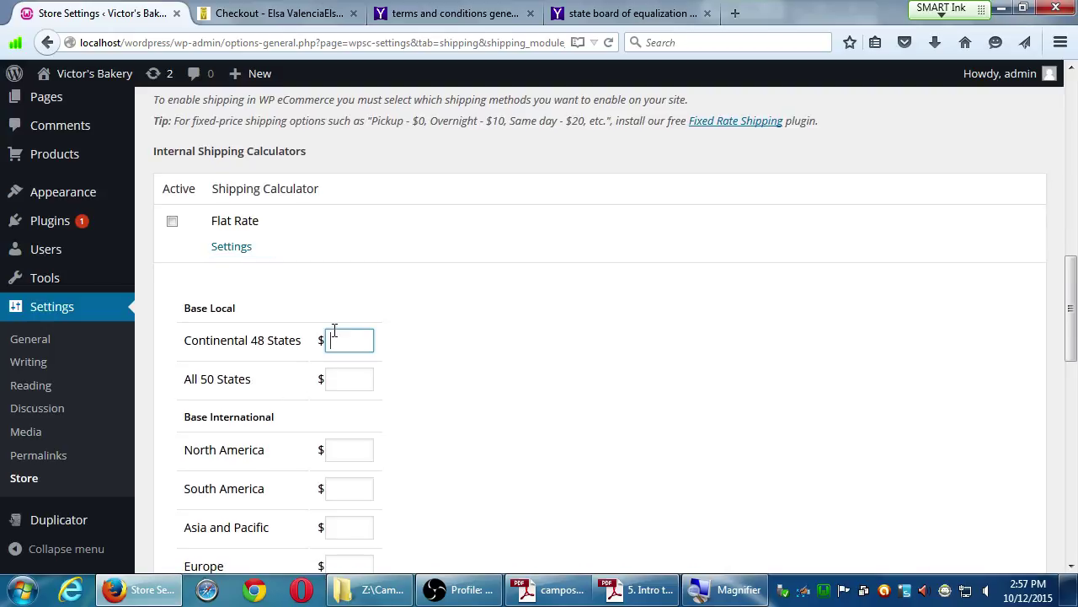
type("4")
scroll(843, 321, "down", 10)
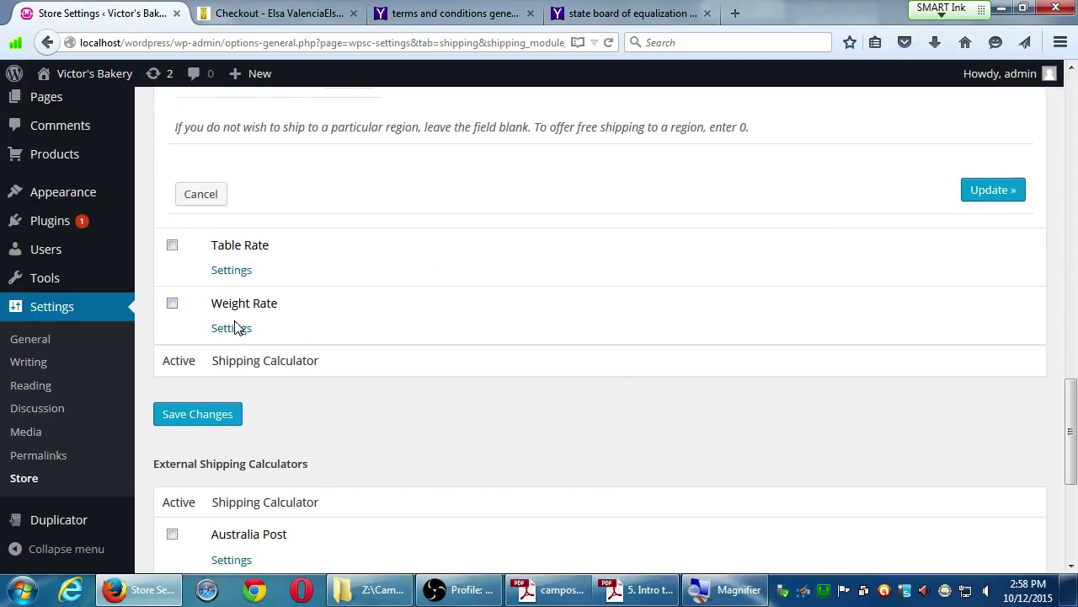
scroll(231, 270, "up", 7)
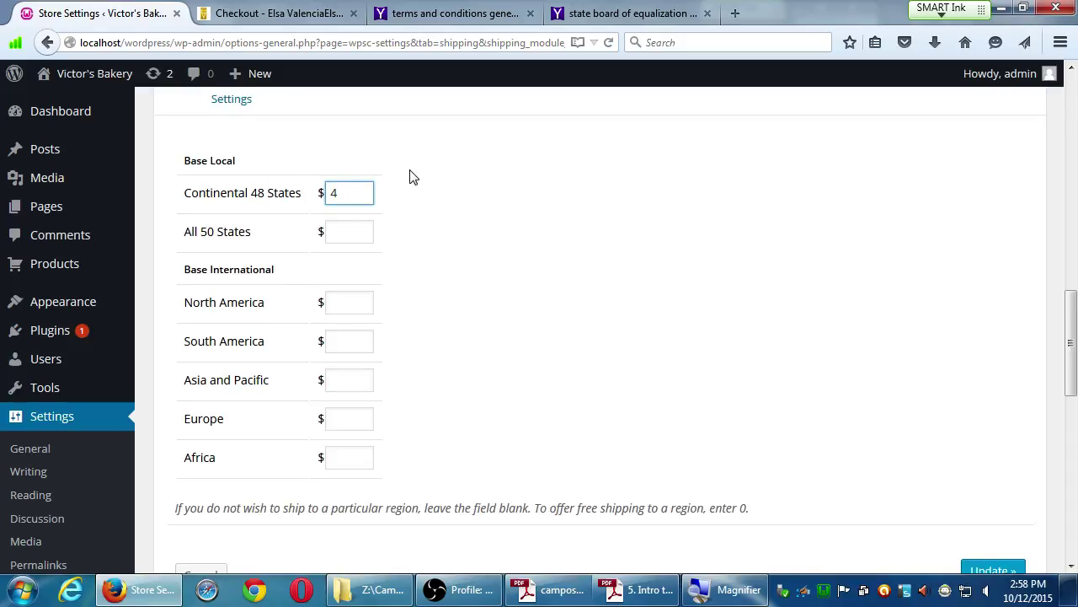
key("Tab")
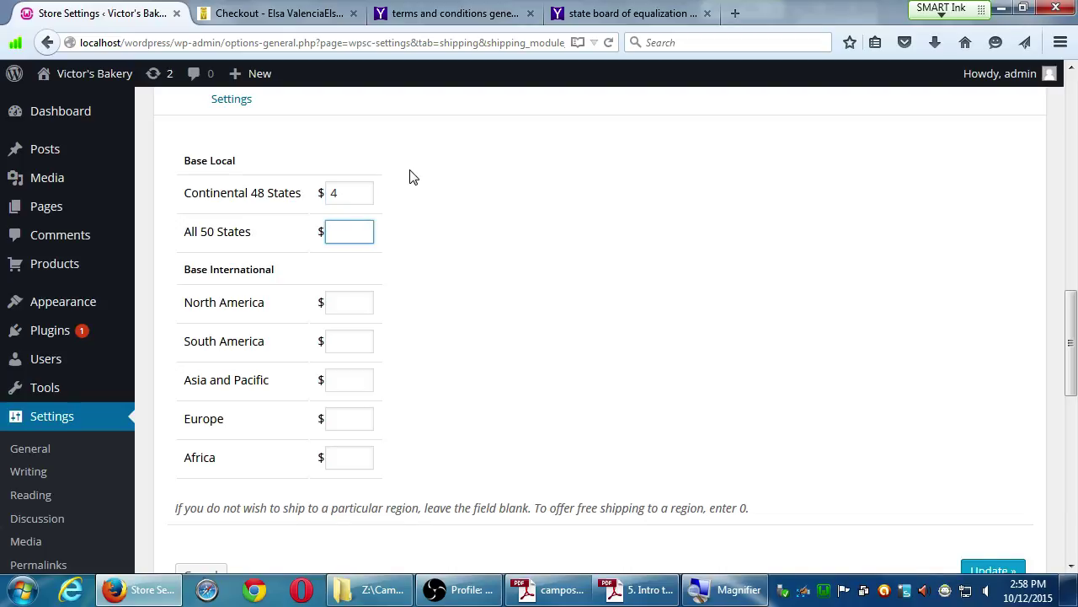
type("6")
Clear both the 6 and the 4 rates, leaving the fields empty.
key("BackSpace")
double_click(359, 189)
key("BackSpace")
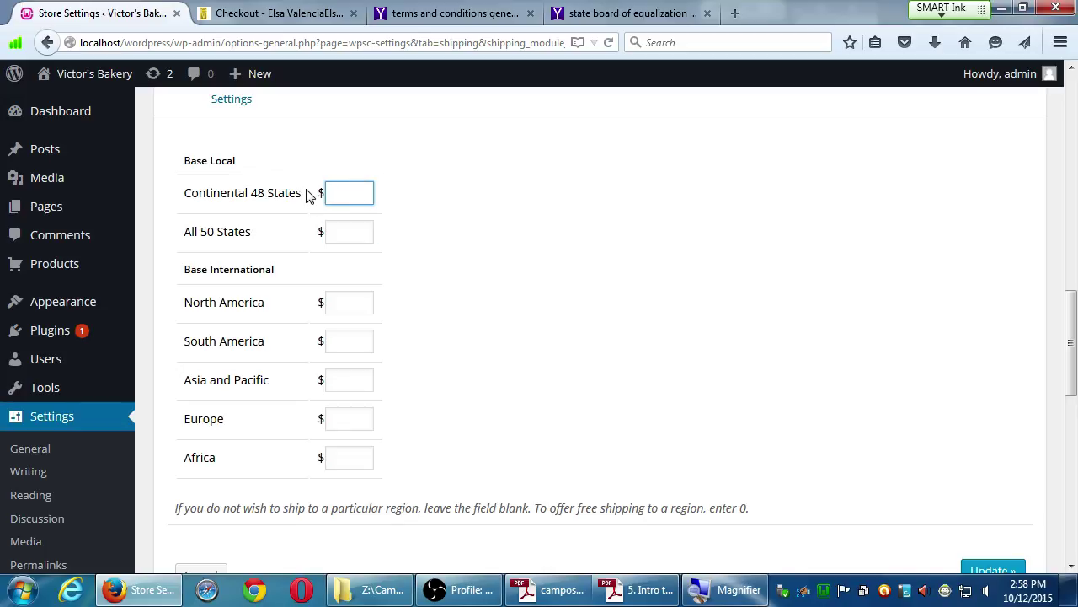
scroll(260, 318, "down", 5)
In Table Rate settings, add tiers $20 and above at $5 and $5 and above at $2, then update.
left_click(241, 253)
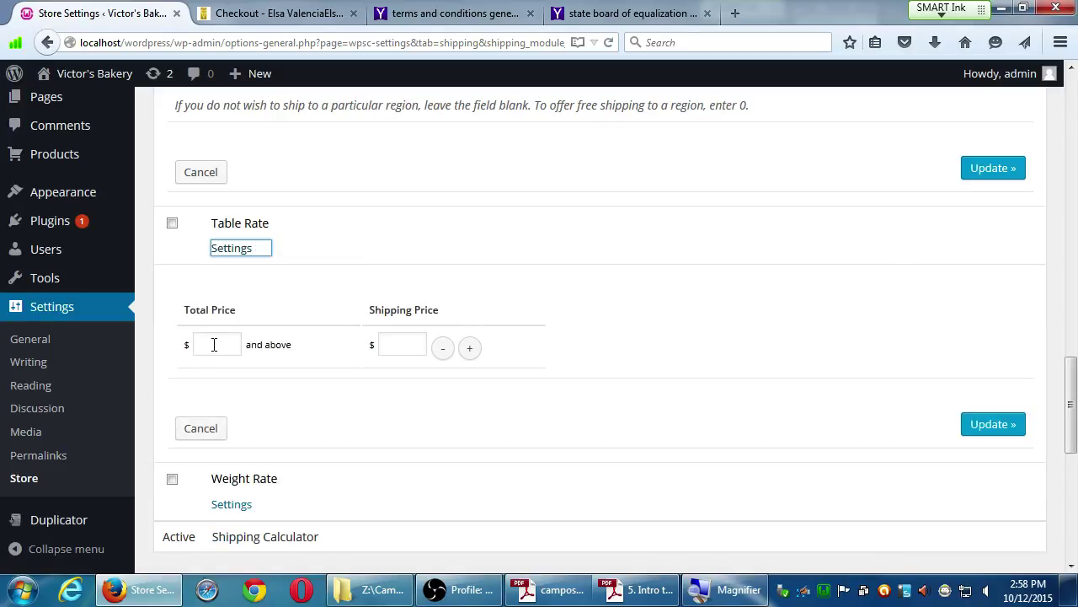
left_click(215, 344)
type("20")
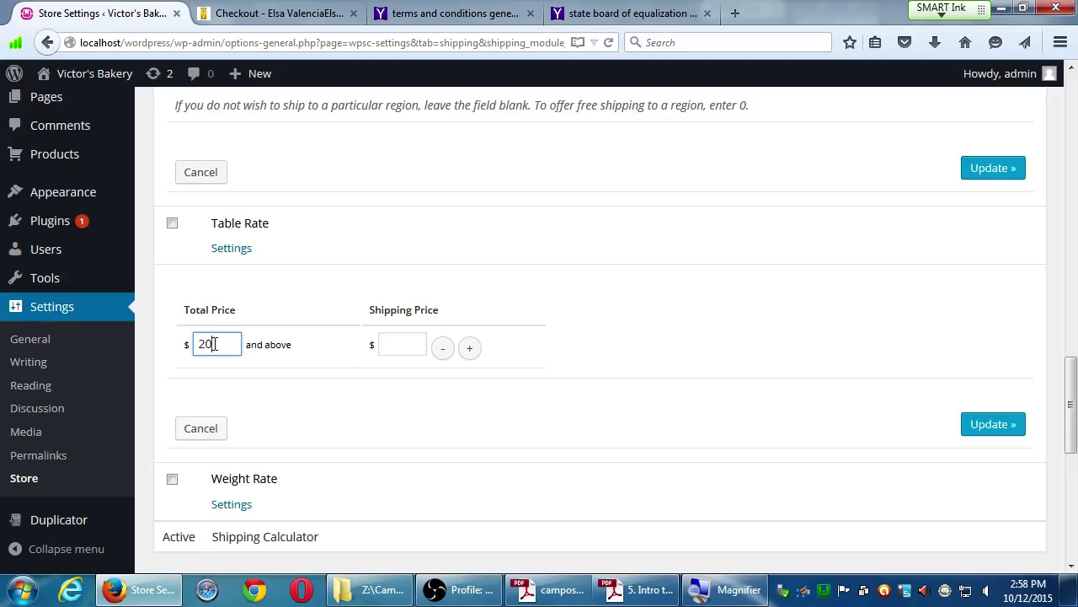
left_click(397, 346)
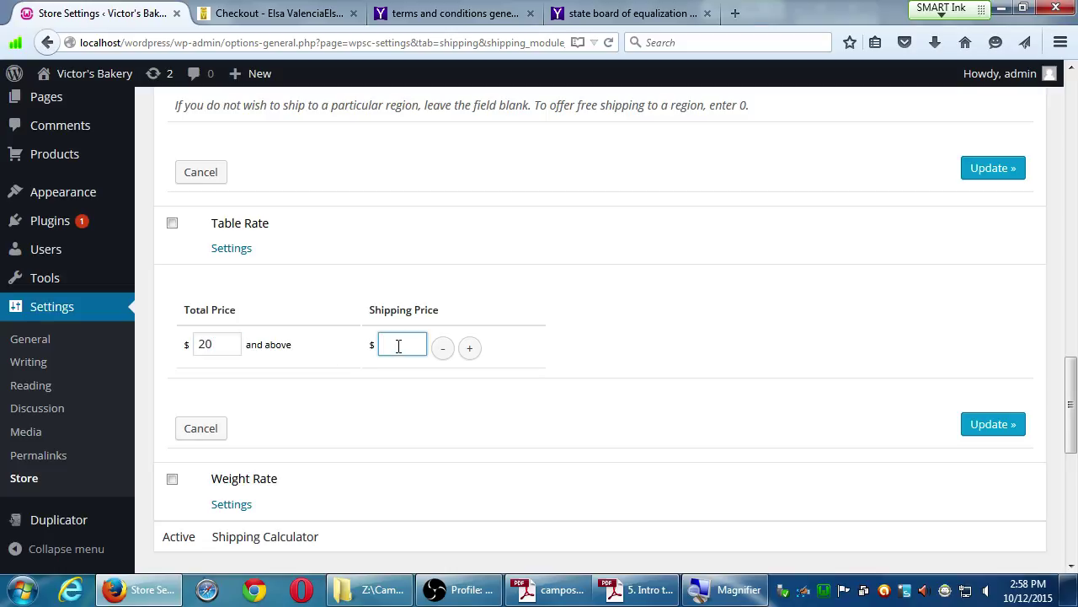
type("5")
left_click(469, 349)
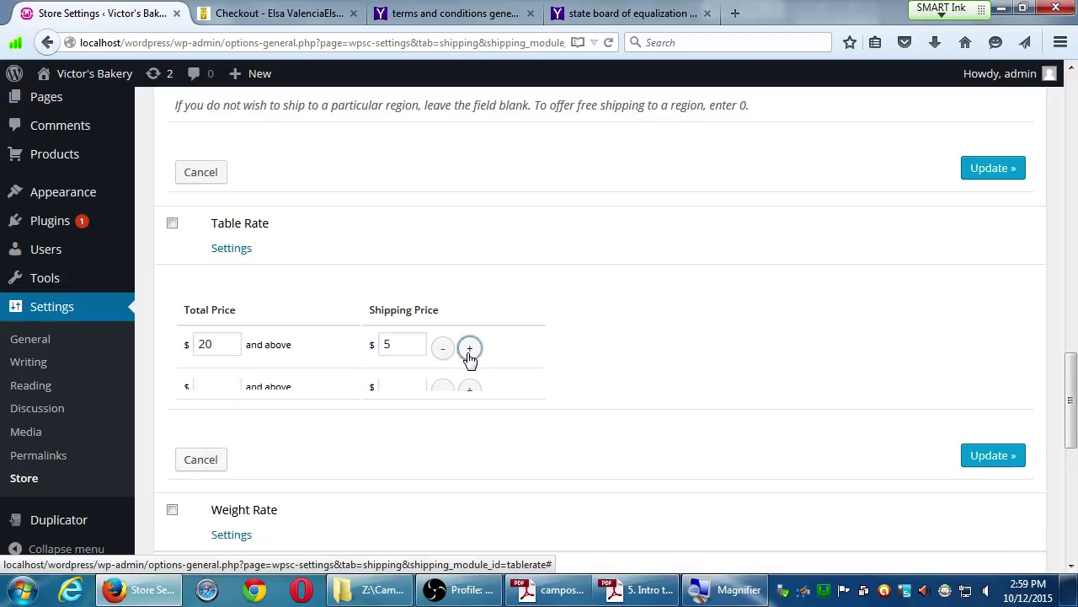
left_click(216, 385)
type("5")
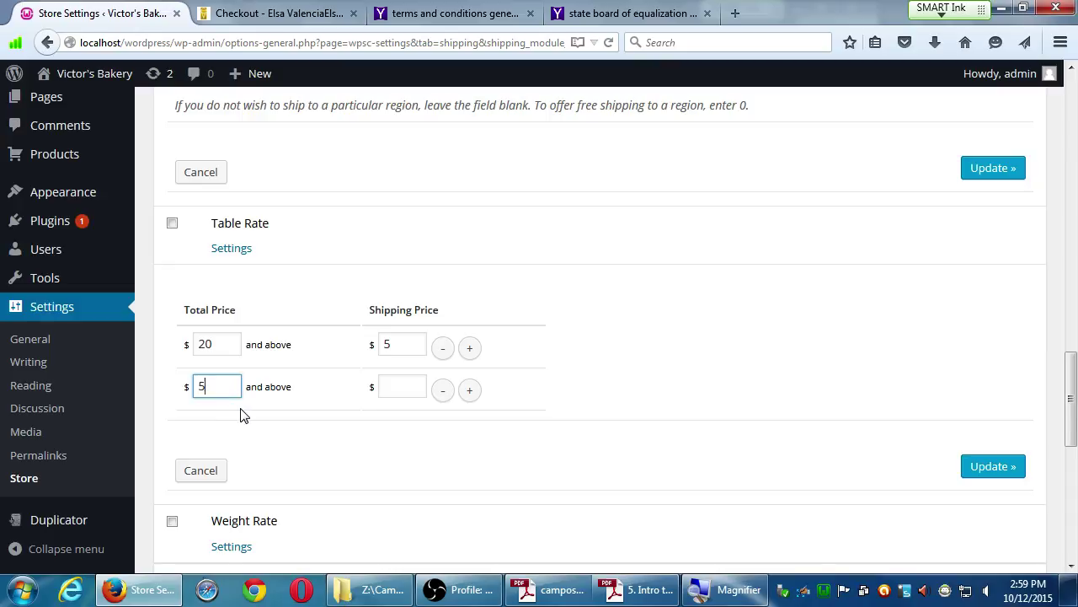
left_click(395, 386)
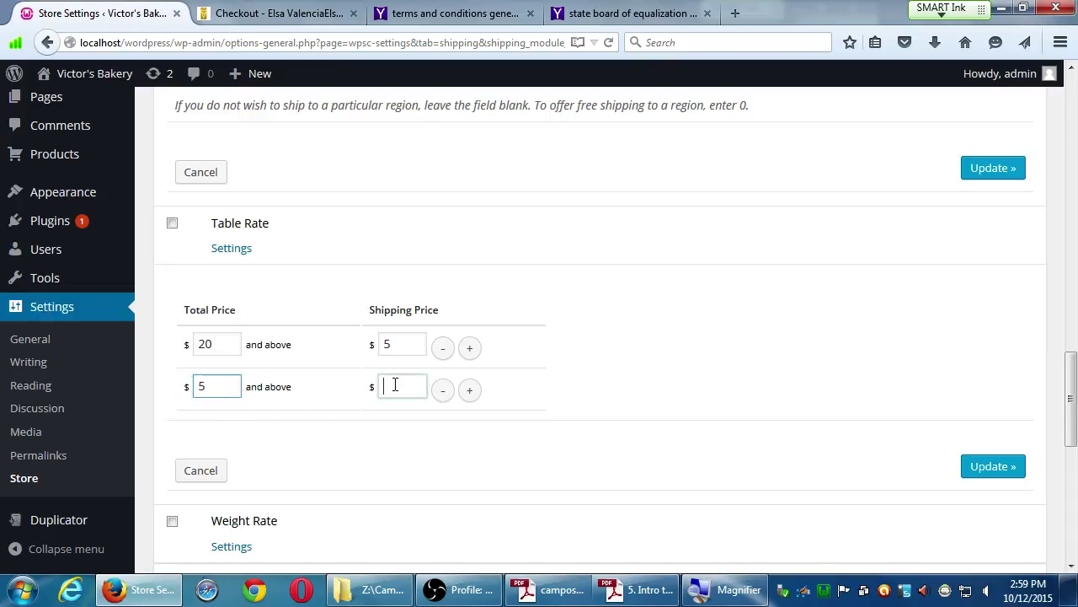
type("2")
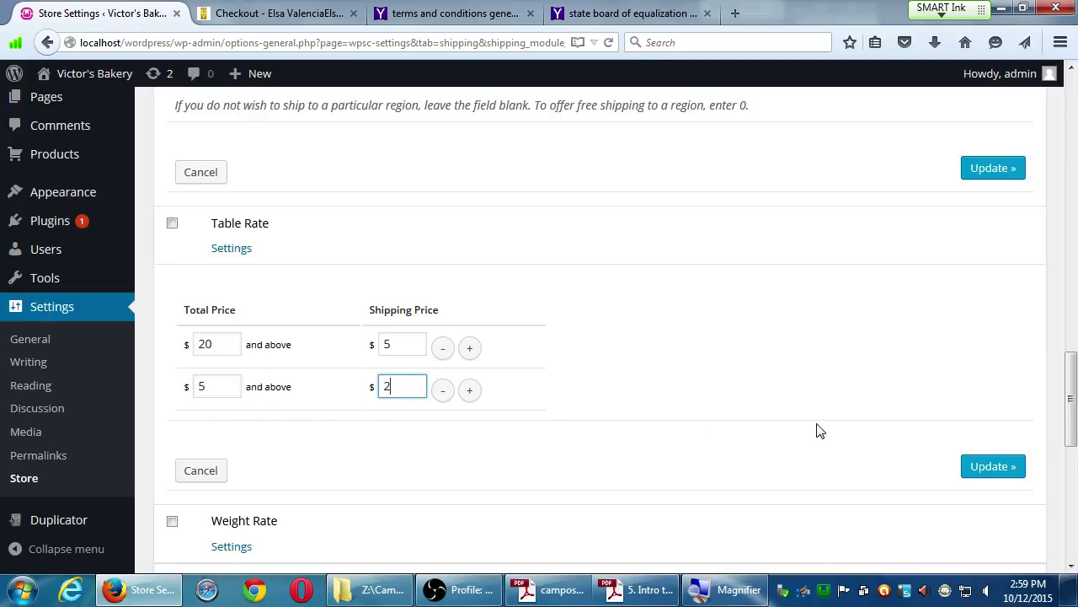
left_click(984, 465)
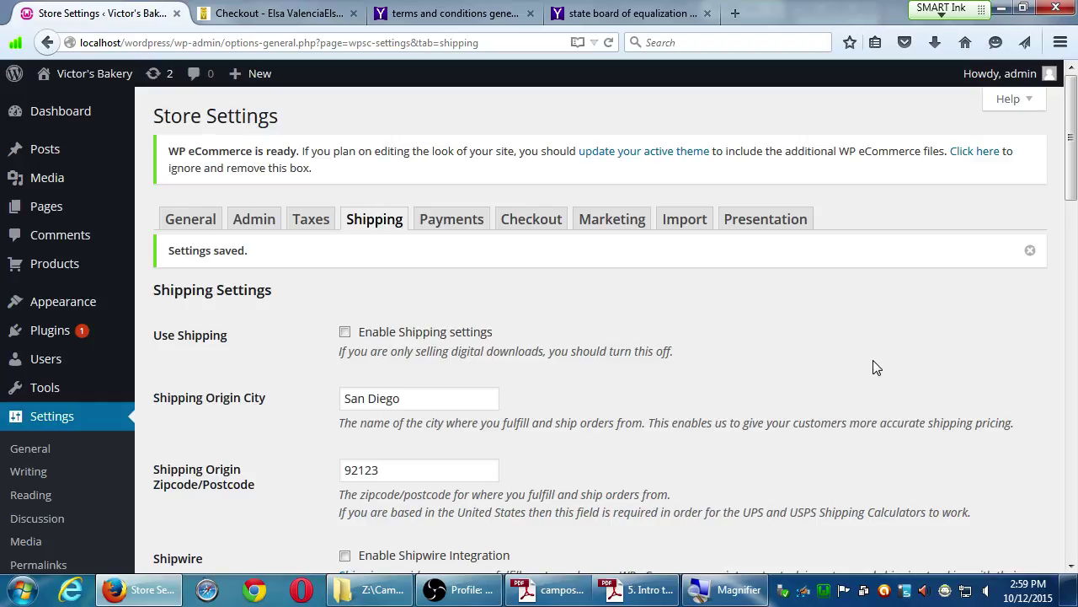
Scroll the Shipping Modules list and open the Weight Rate calculator's settings.
scroll(876, 367, "down", 5)
scroll(876, 368, "down", 5)
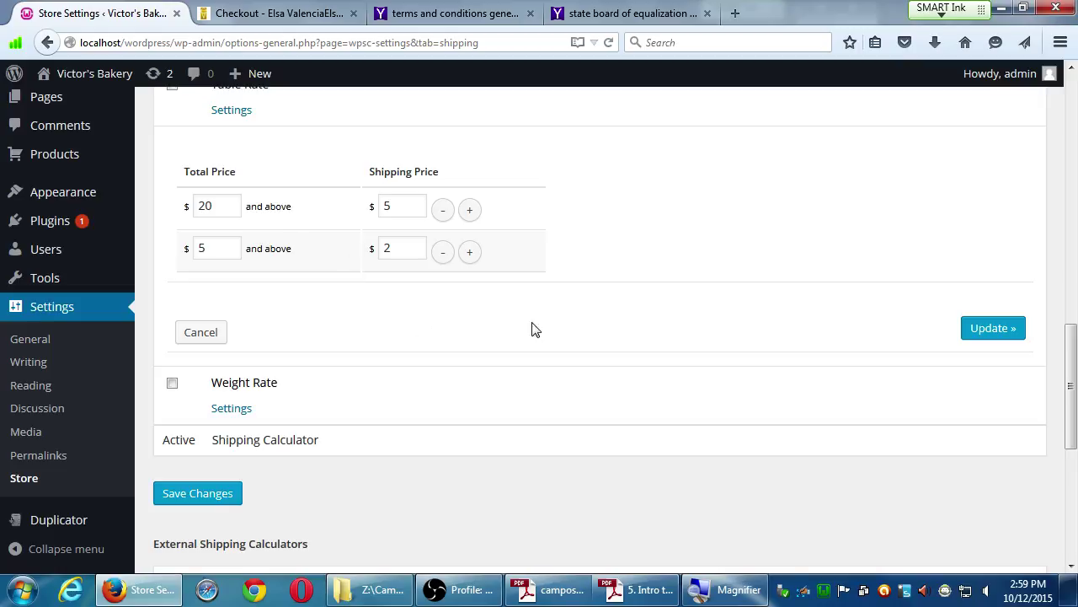
scroll(590, 341, "up", 6)
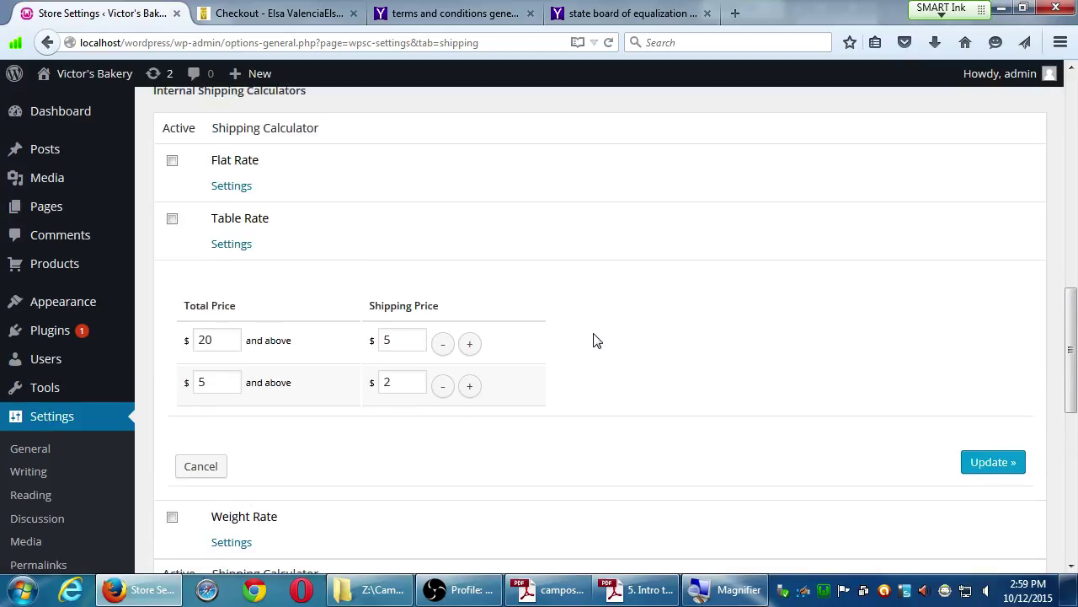
scroll(595, 339, "down", 3)
scroll(595, 337, "down", 4)
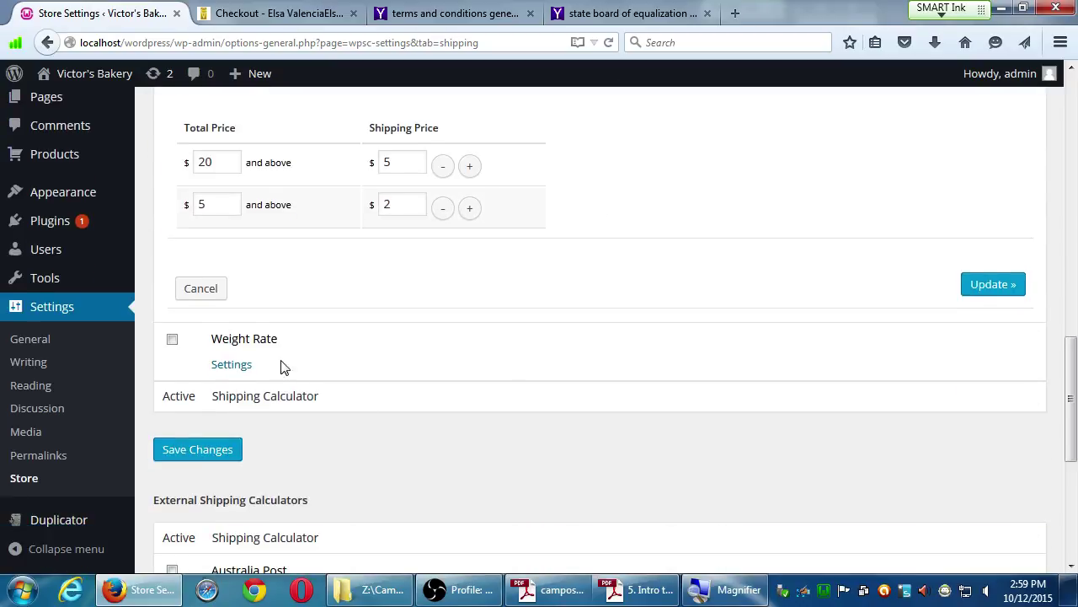
left_click(240, 362)
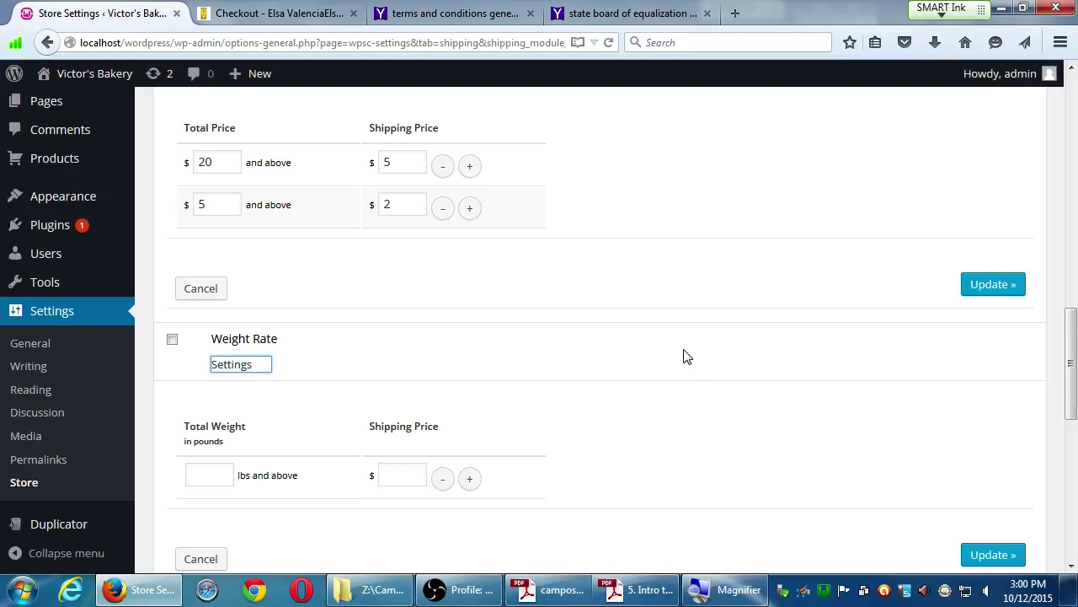
Toggle the Flat Rate calculator on and off, leaving it deactivated.
scroll(641, 393, "down", 5)
scroll(615, 417, "down", 3)
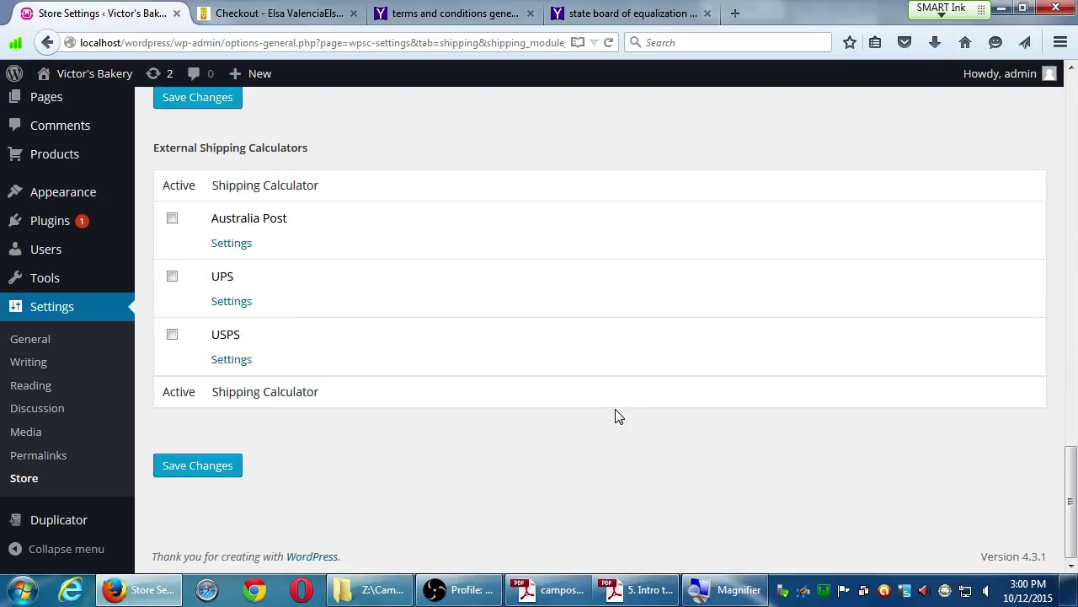
scroll(619, 413, "up", 8)
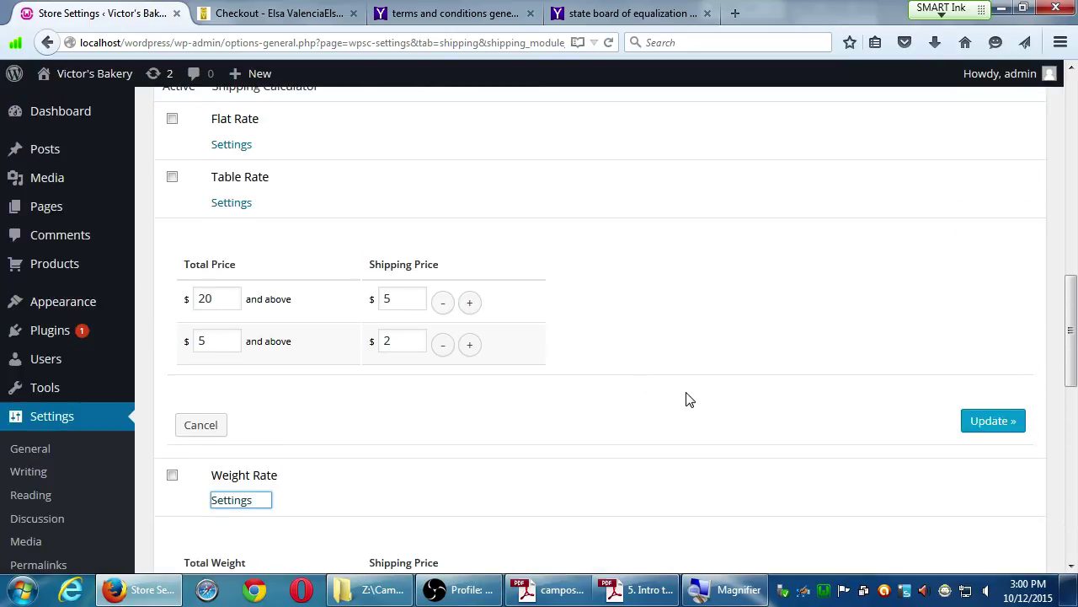
scroll(689, 399, "up", 3)
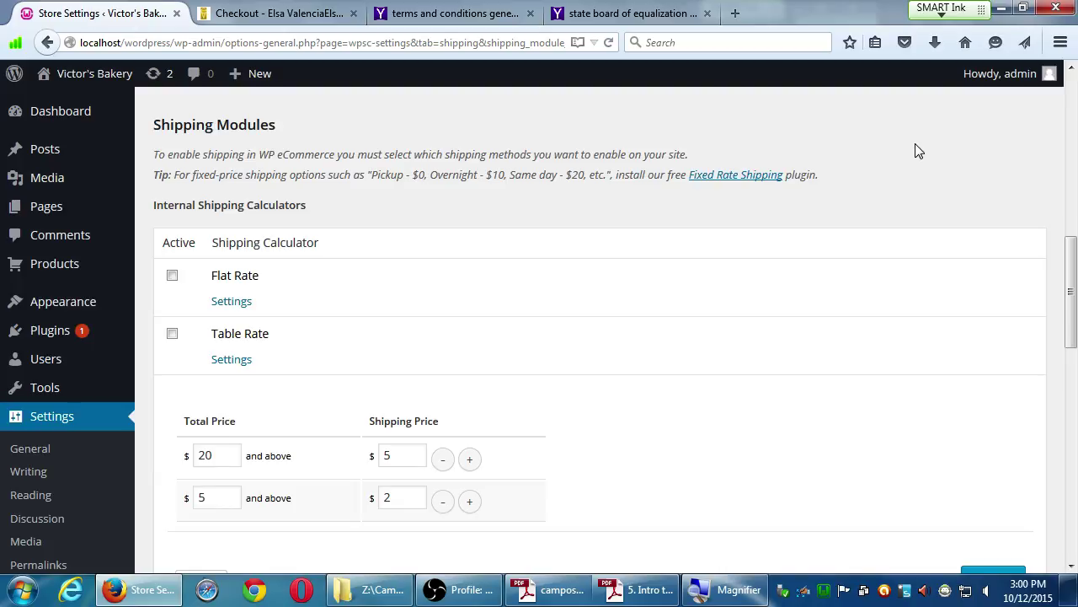
left_click(171, 277)
left_click(172, 278)
left_click(172, 278)
left_click(172, 278)
Enable the free shipping discount for sales of $20 or more and save the settings.
scroll(506, 261, "down", 10)
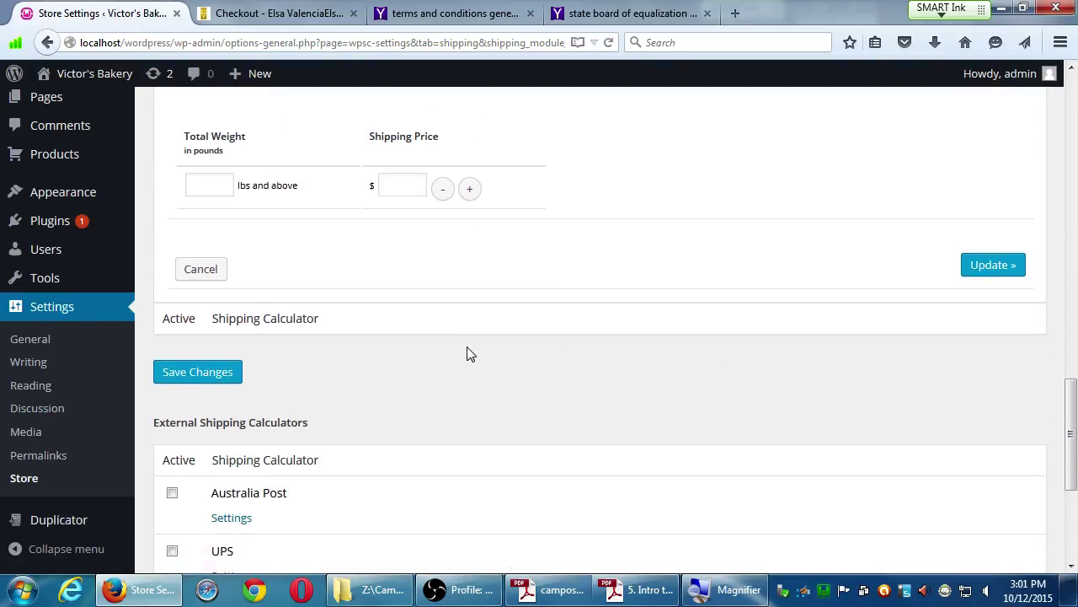
scroll(447, 412, "down", 4)
scroll(443, 433, "up", 7)
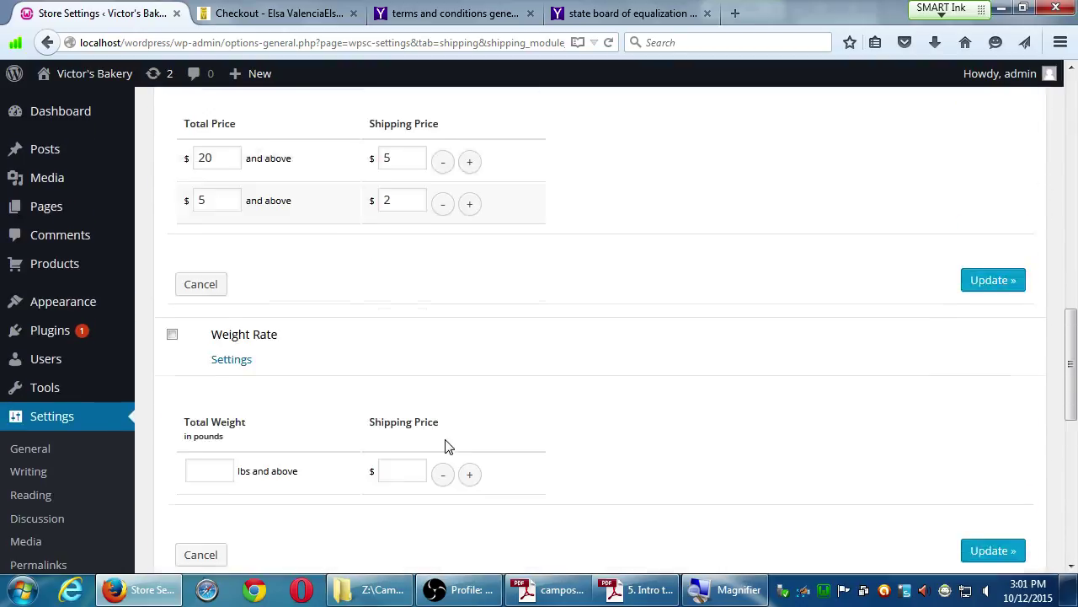
scroll(447, 445, "up", 8)
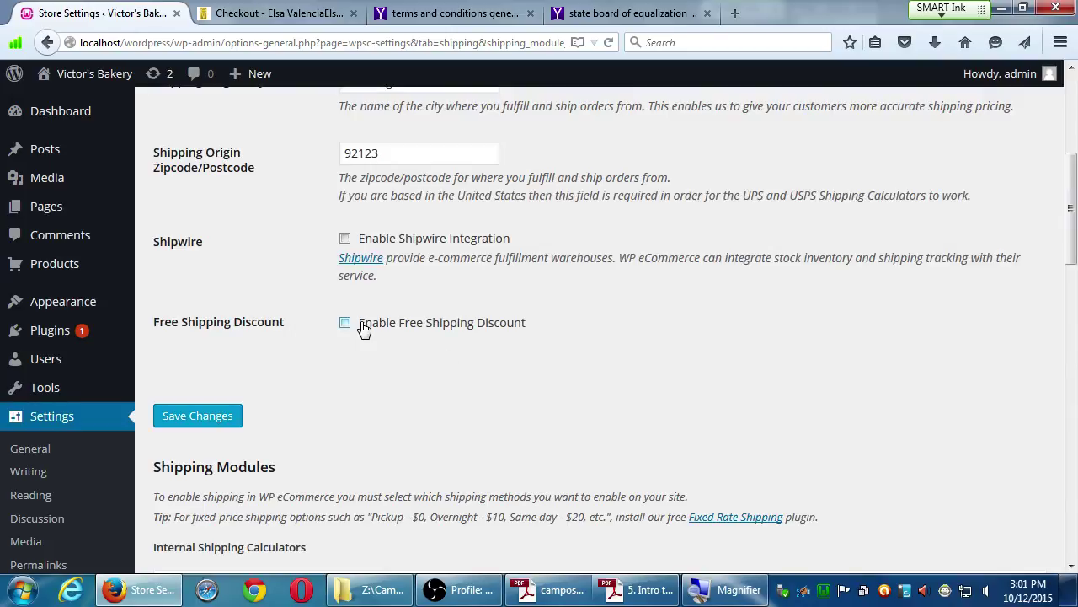
left_click(345, 324)
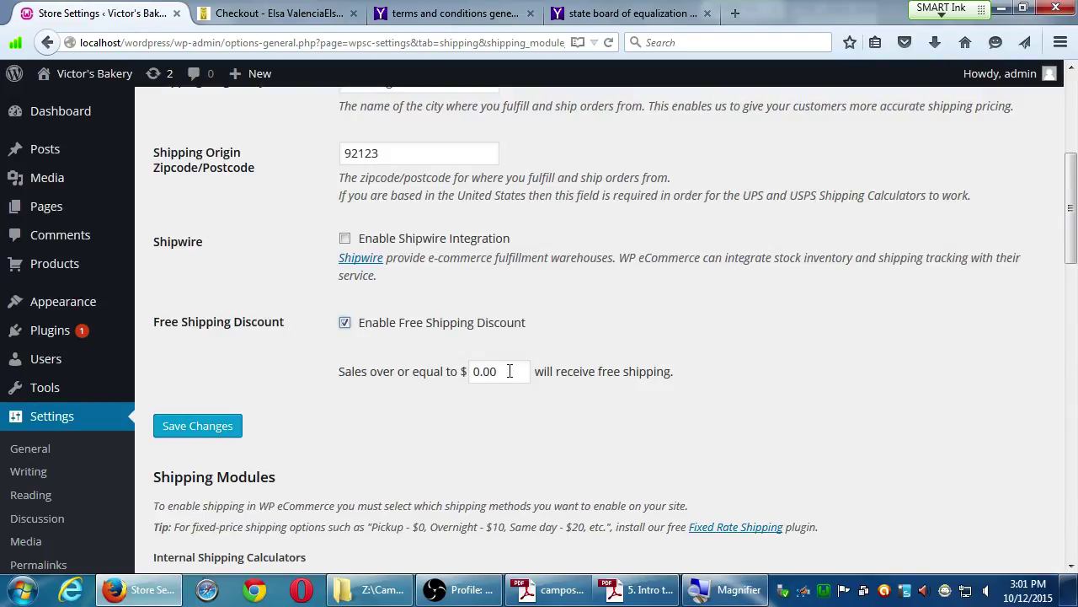
double_click(510, 371)
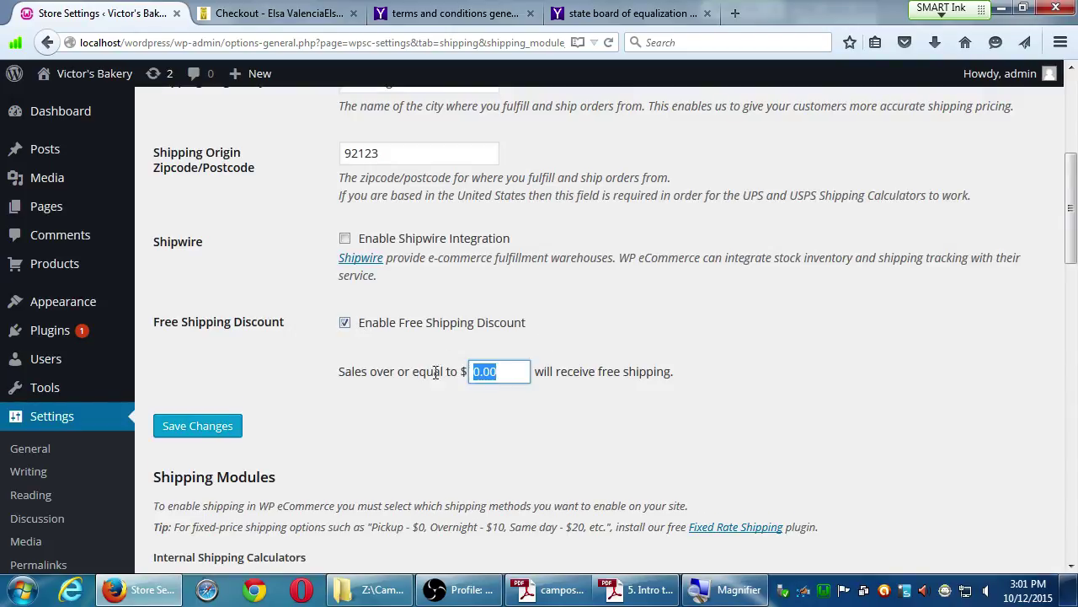
type("20")
left_click(202, 428)
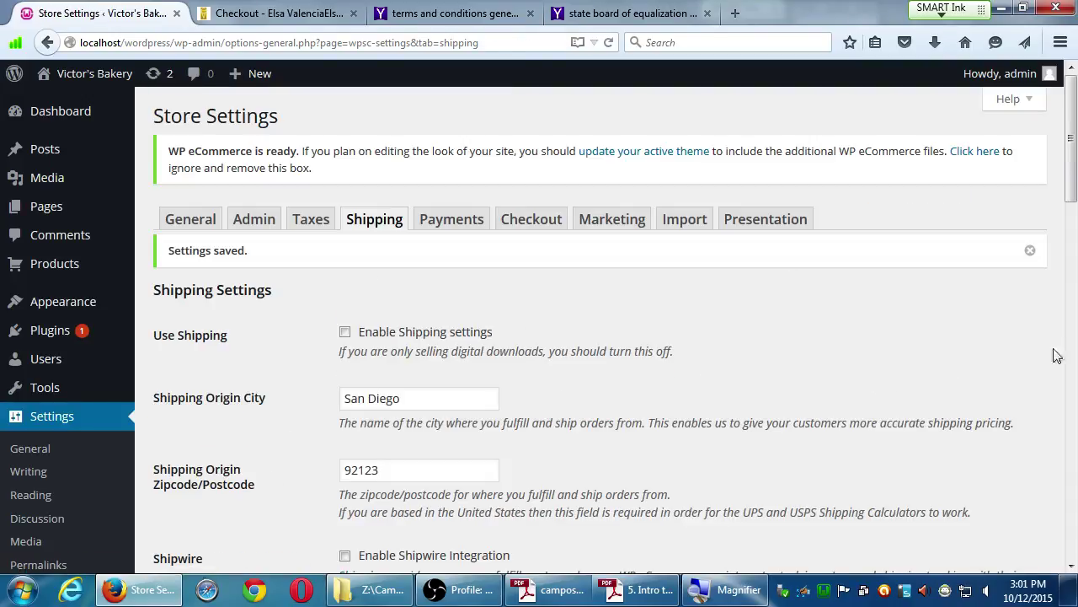
Open the Flat Rate calculator's regional rates form.
scroll(1057, 356, "down", 10)
scroll(1074, 331, "up", 1)
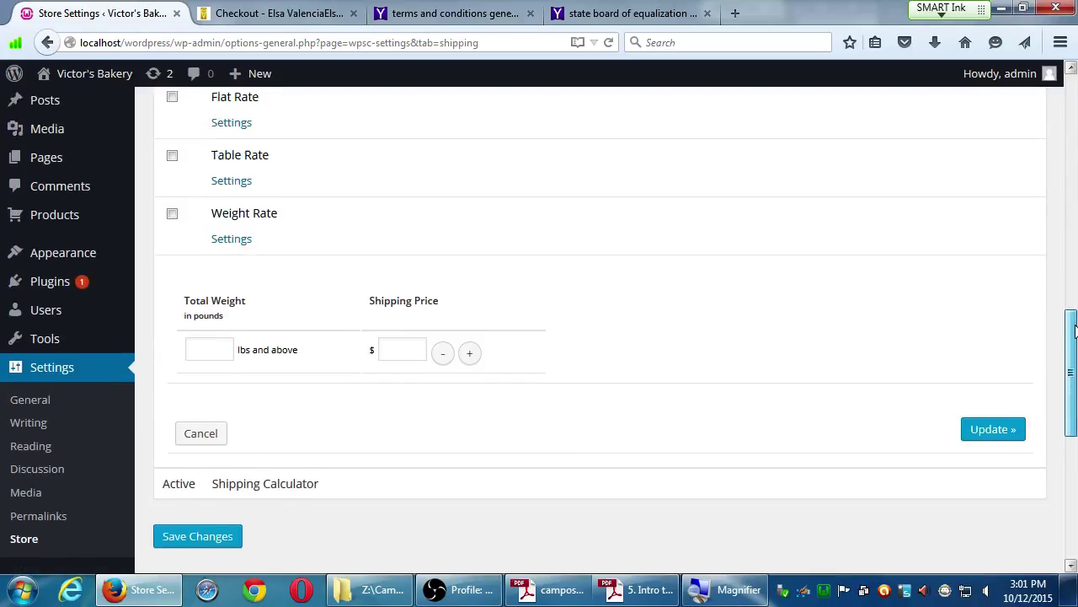
scroll(1074, 331, "up", 3)
left_click(230, 334)
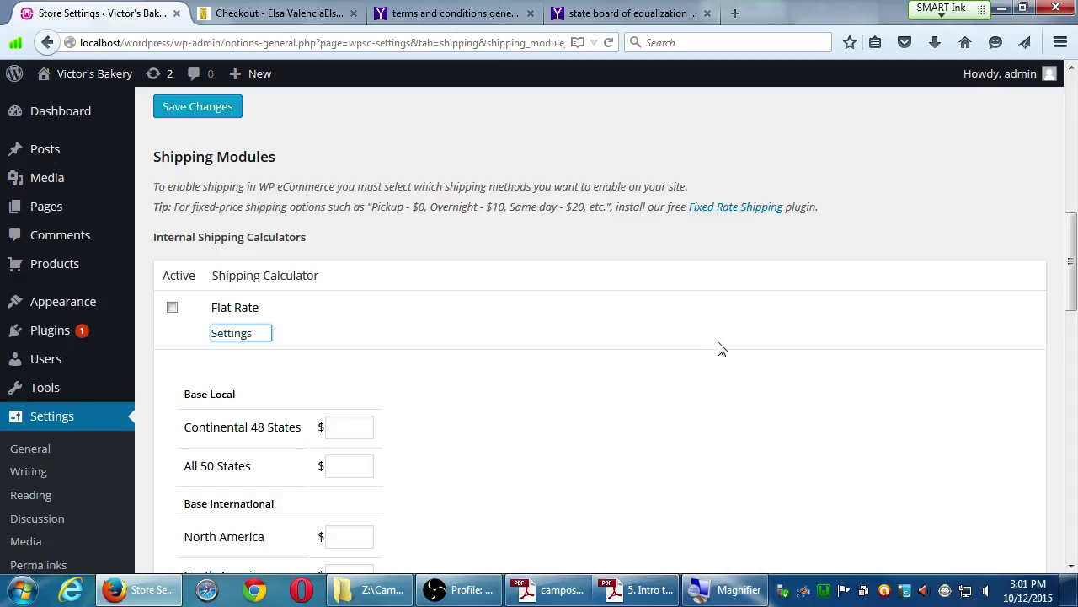
left_click_drag(1075, 267, 1074, 270)
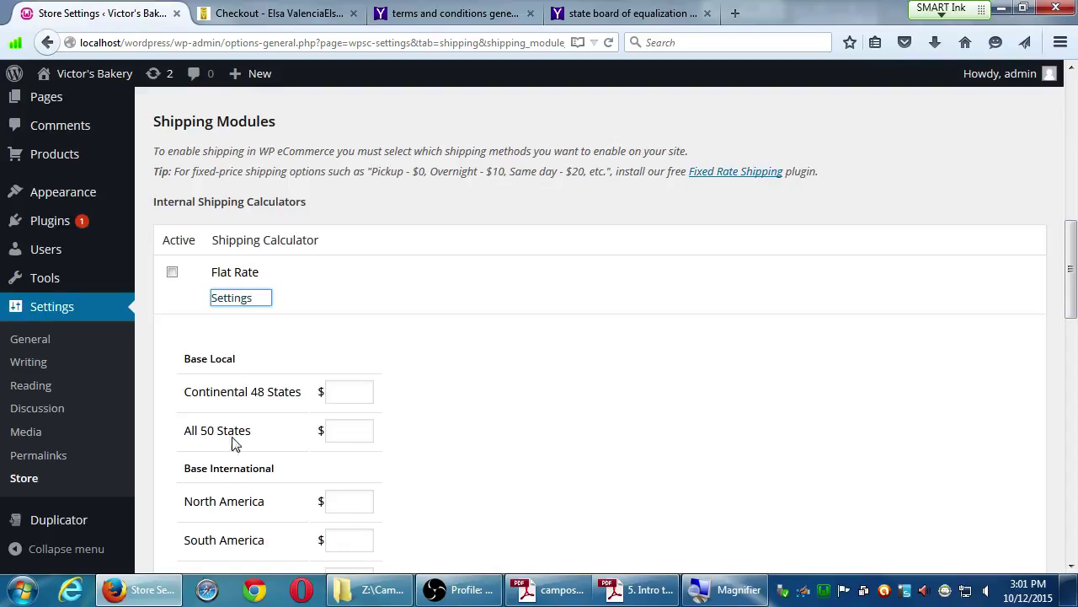
left_click(360, 394)
type("0")
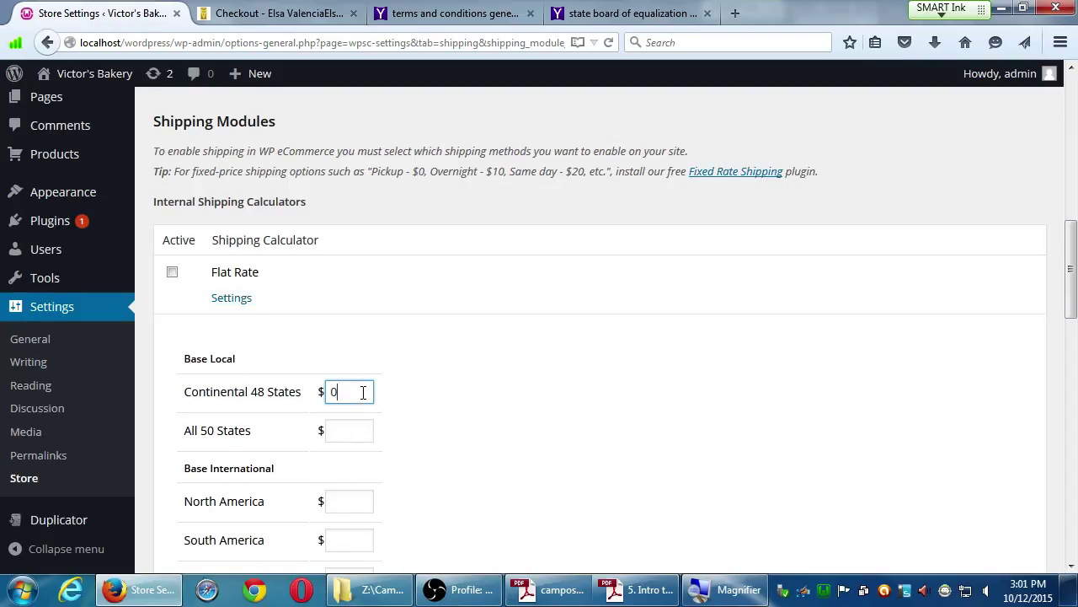
left_click(338, 430)
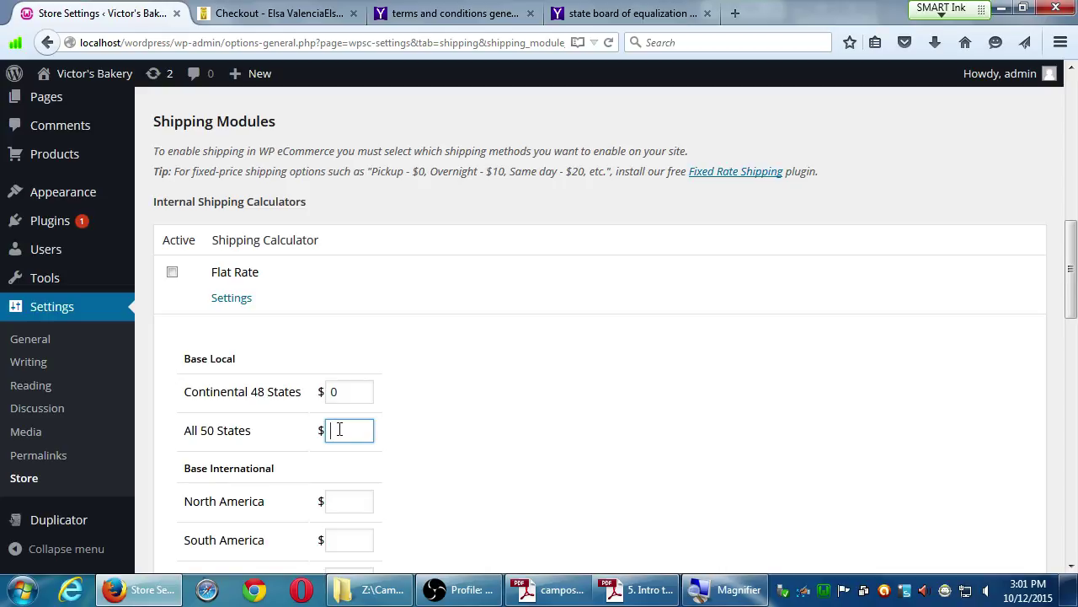
type("5")
scroll(534, 436, "down", 5)
scroll(450, 233, "up", 1)
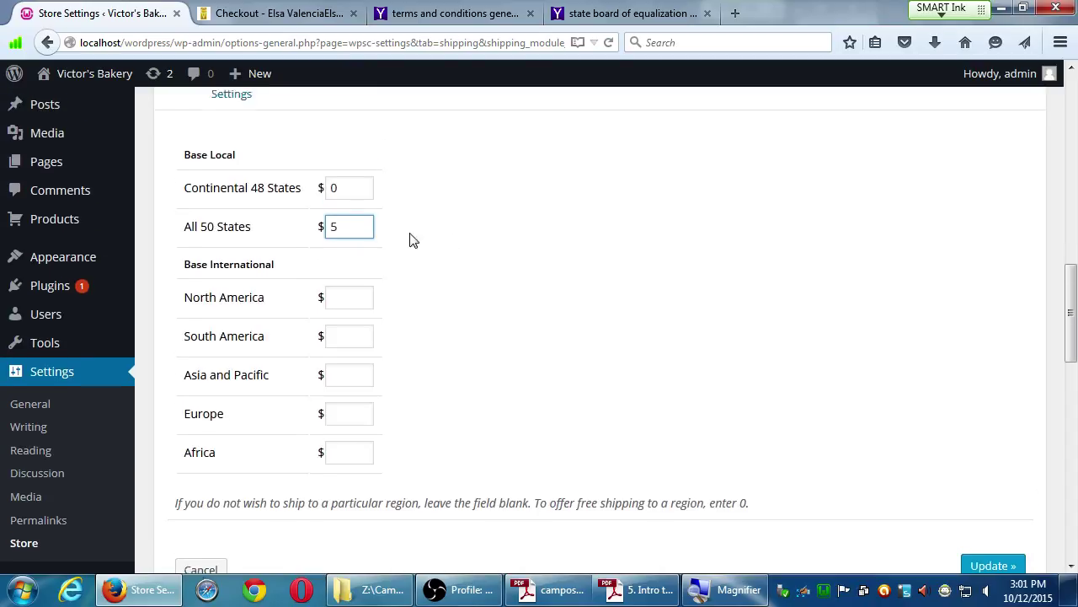
scroll(413, 241, "down", 10)
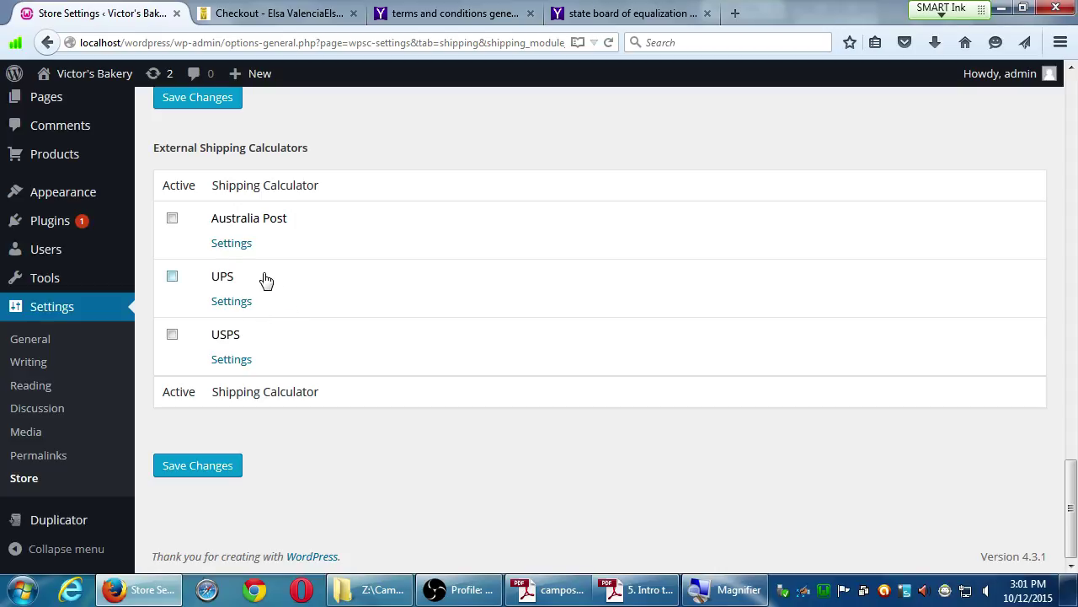
Open the USPS calculator's settings and scroll through the form.
left_click(232, 364)
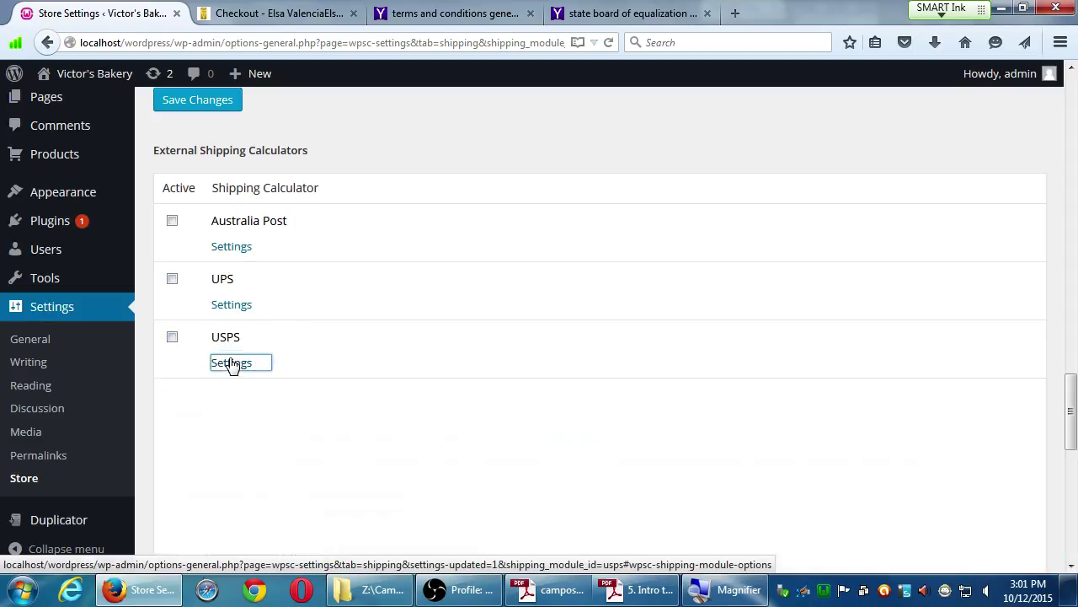
scroll(450, 335, "down", 5)
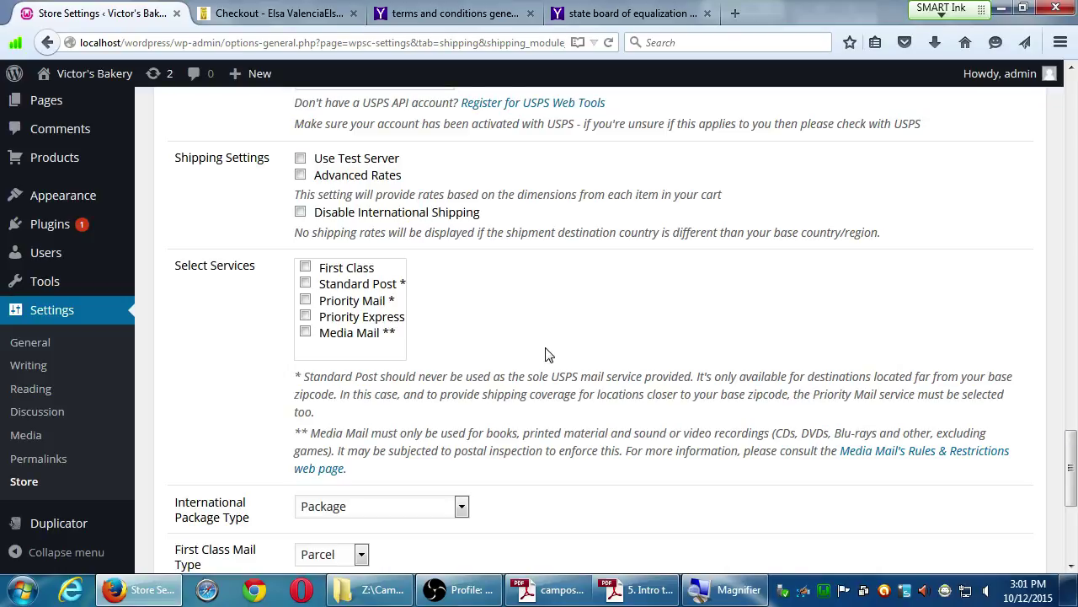
scroll(686, 221, "up", 8)
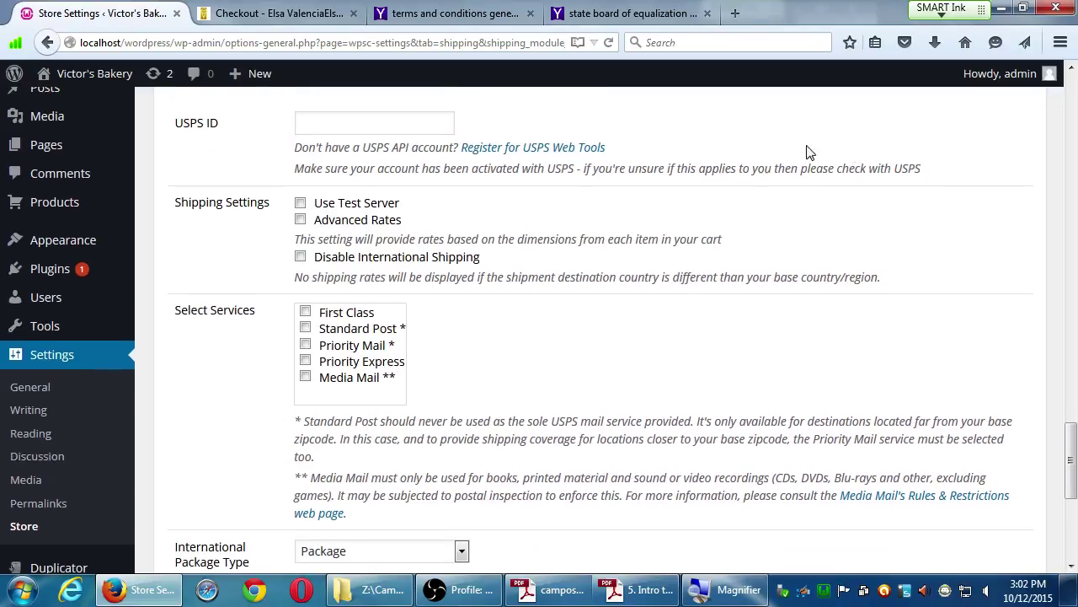
scroll(397, 350, "down", 5)
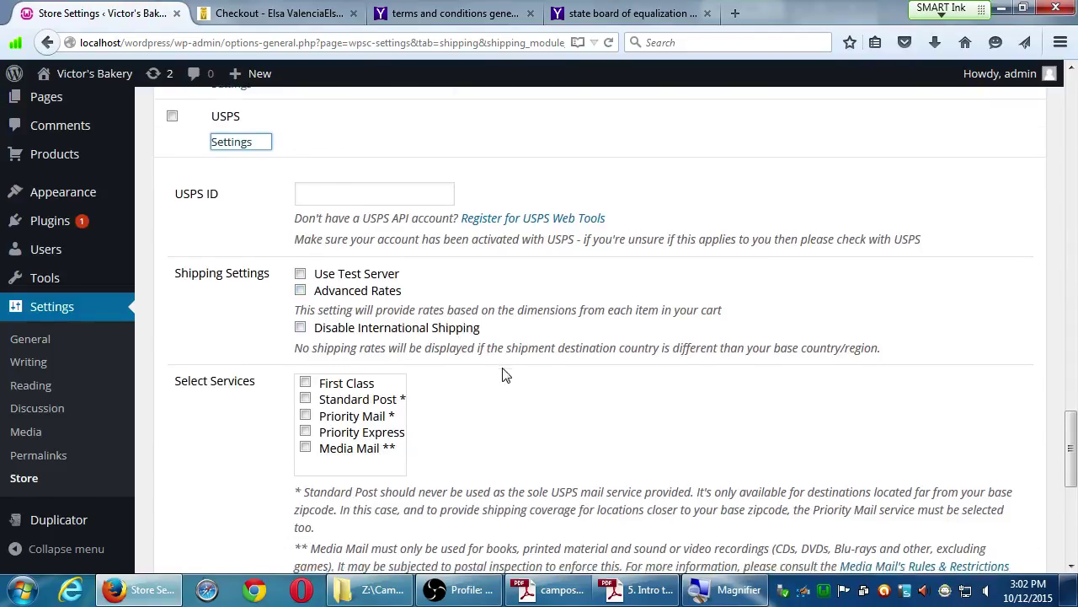
scroll(497, 375, "down", 5)
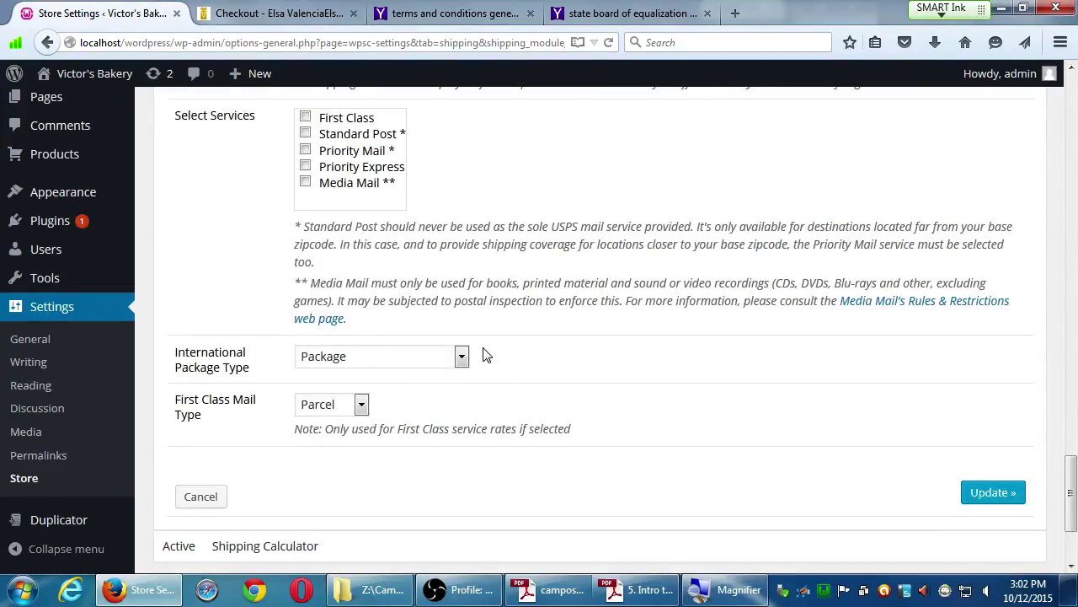
Check the International Package Type and First Class Mail Type lists, keeping Package and Parcel.
left_click(422, 360)
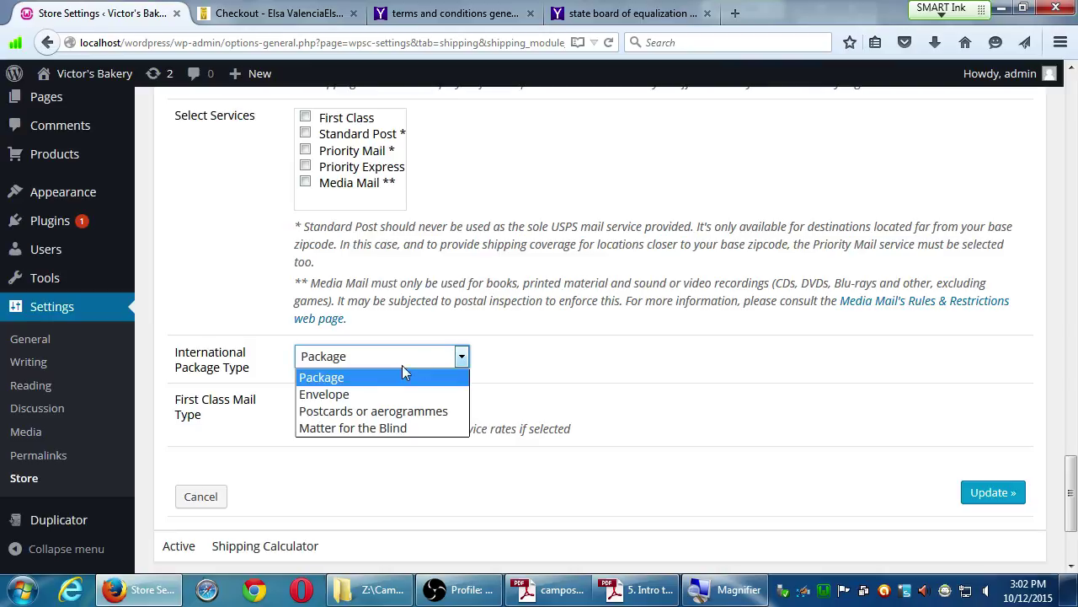
left_click(390, 449)
left_click(359, 406)
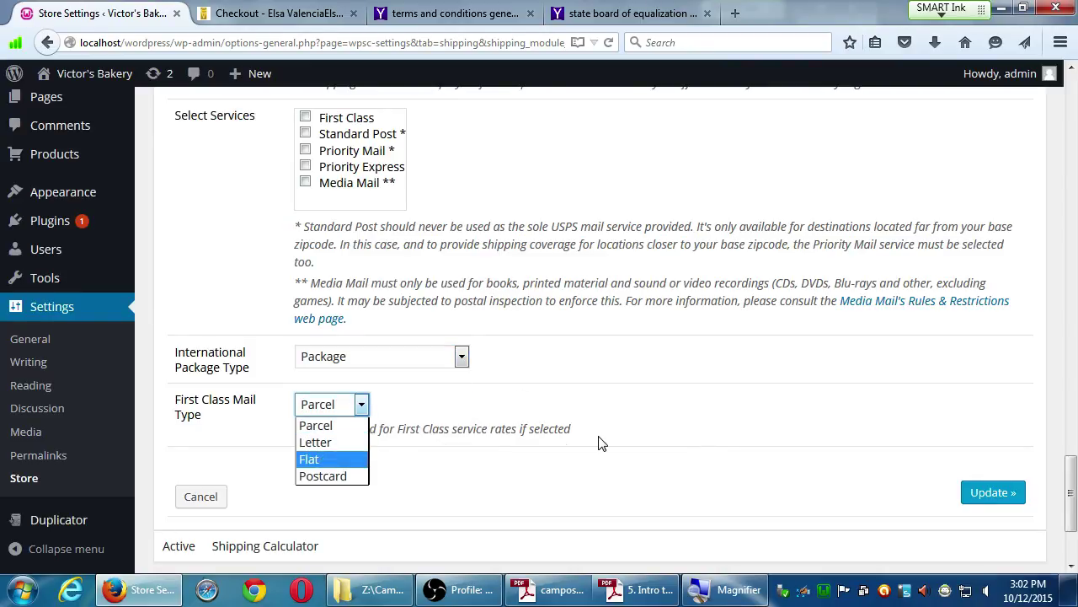
scroll(335, 407, "down", 1)
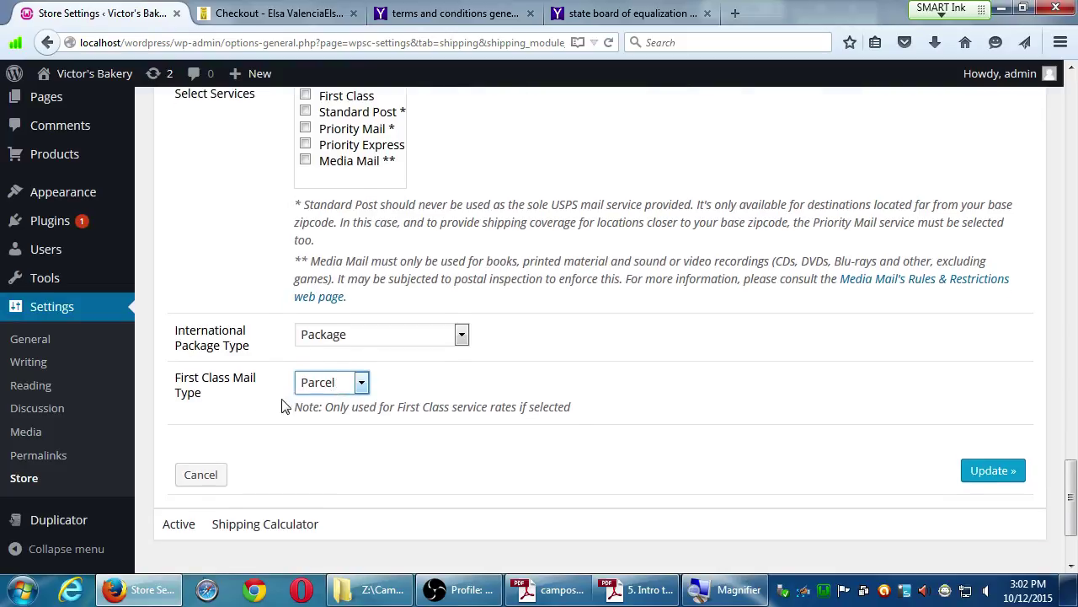
scroll(154, 400, "up", 1)
scroll(161, 412, "up", 10)
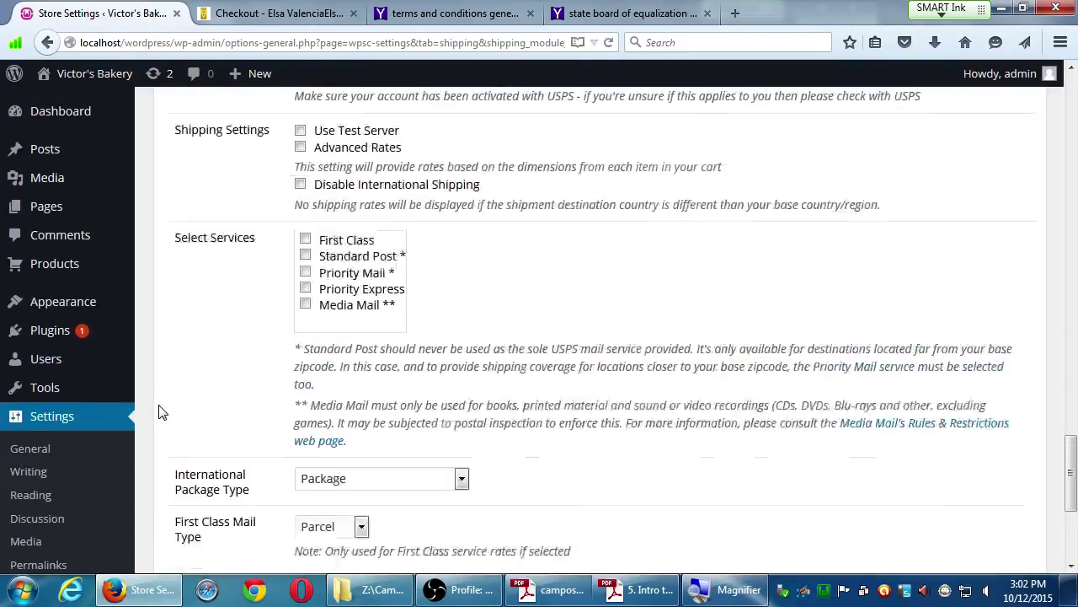
scroll(181, 383, "up", 15)
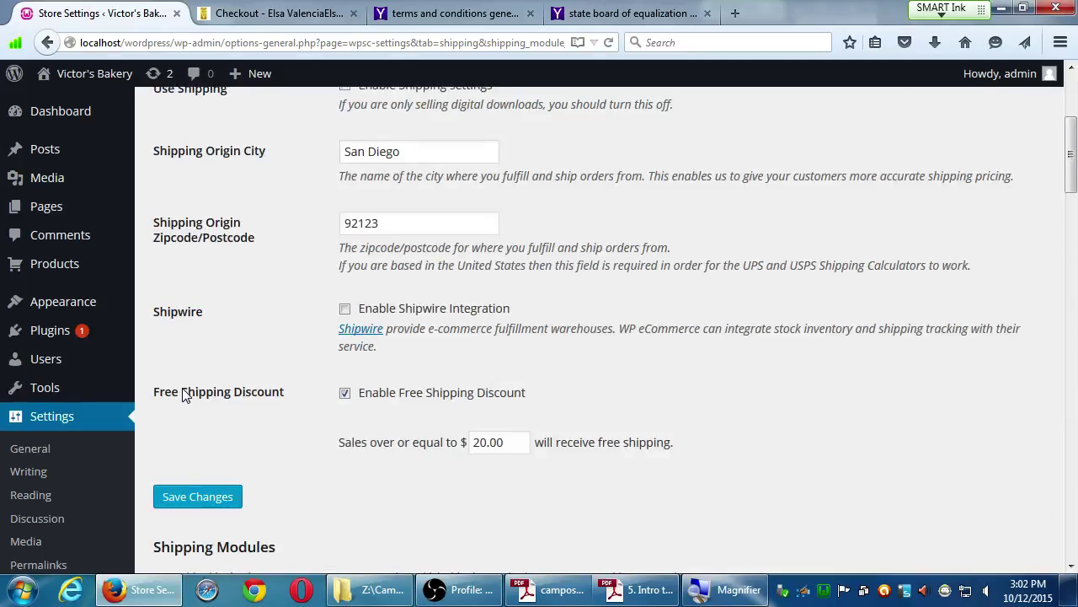
scroll(183, 396, "up", 4)
scroll(182, 394, "down", 7)
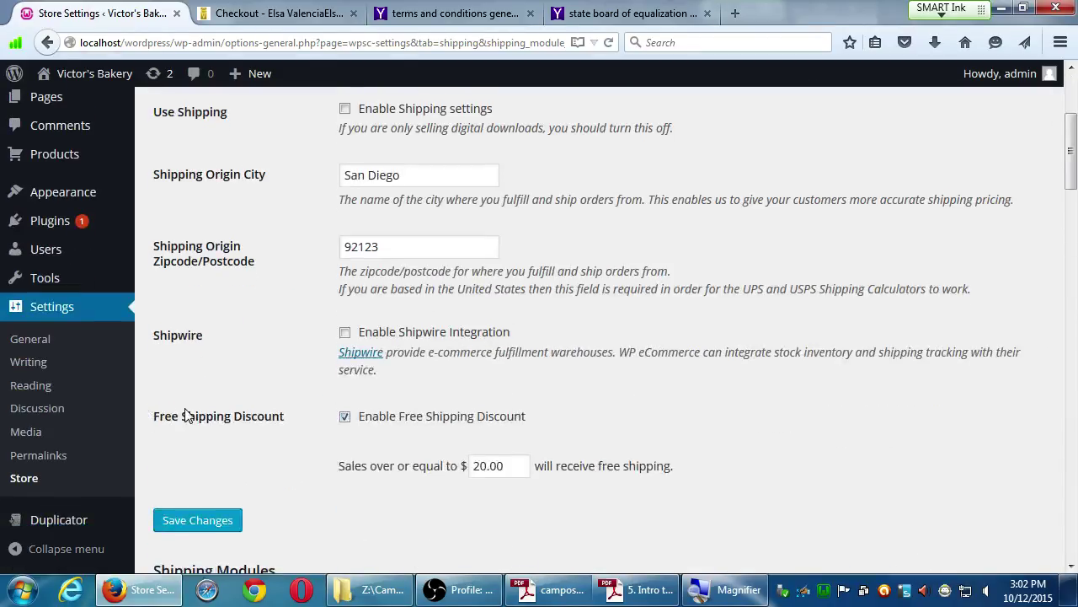
scroll(196, 348, "down", 2)
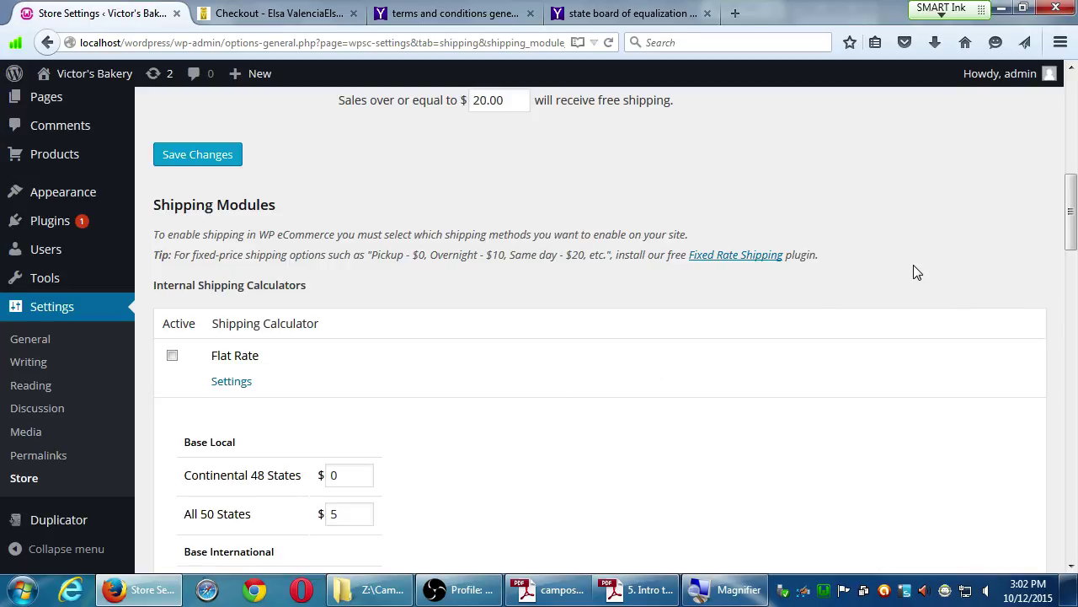
scroll(917, 272, "down", 9)
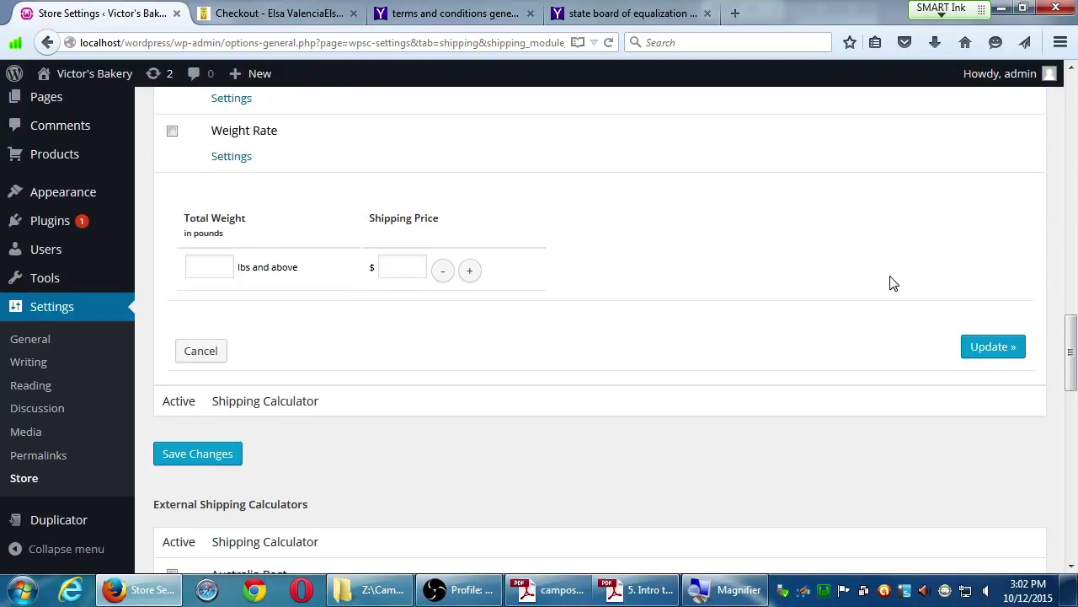
scroll(890, 282, "up", 3)
scroll(352, 303, "up", 3)
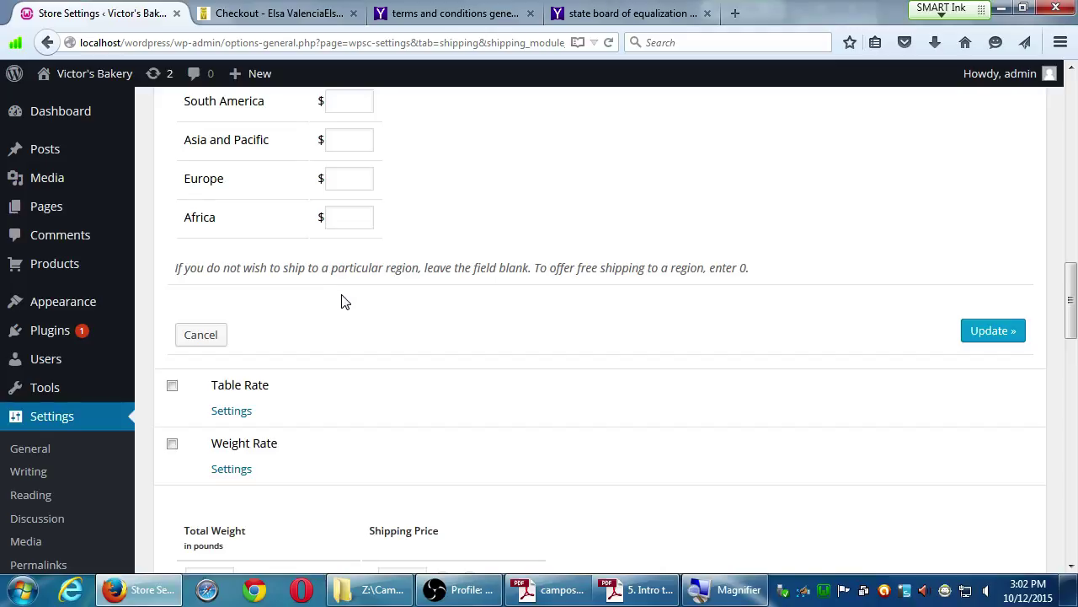
scroll(337, 312, "down", 8)
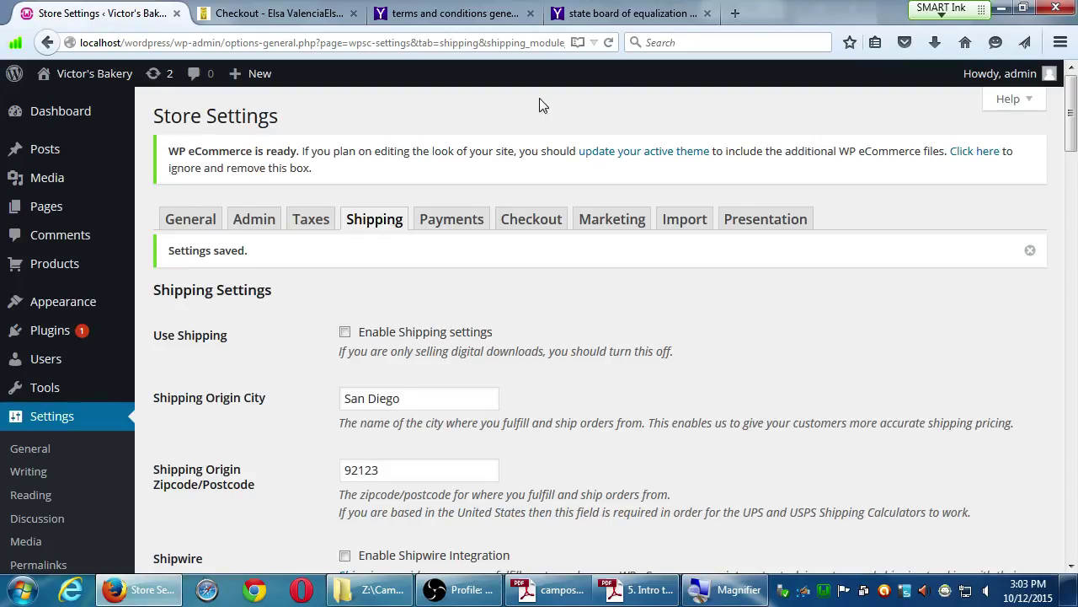
Switch to the Payments tab without saving, and scroll the gateway list from ChronoPay through PayPal.
left_click(472, 223)
left_click(600, 286)
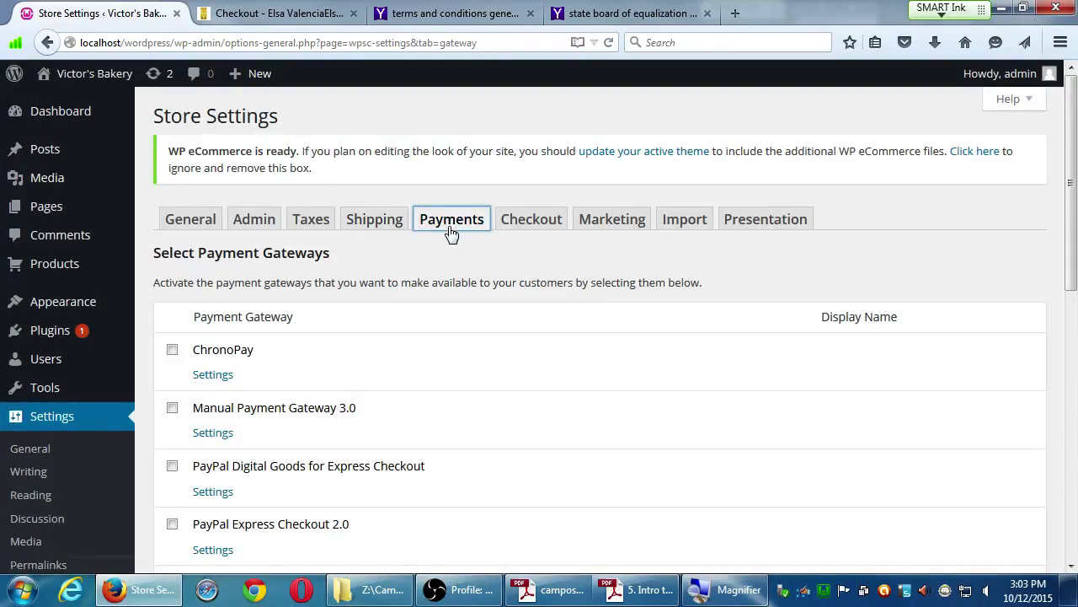
scroll(449, 234, "down", 2)
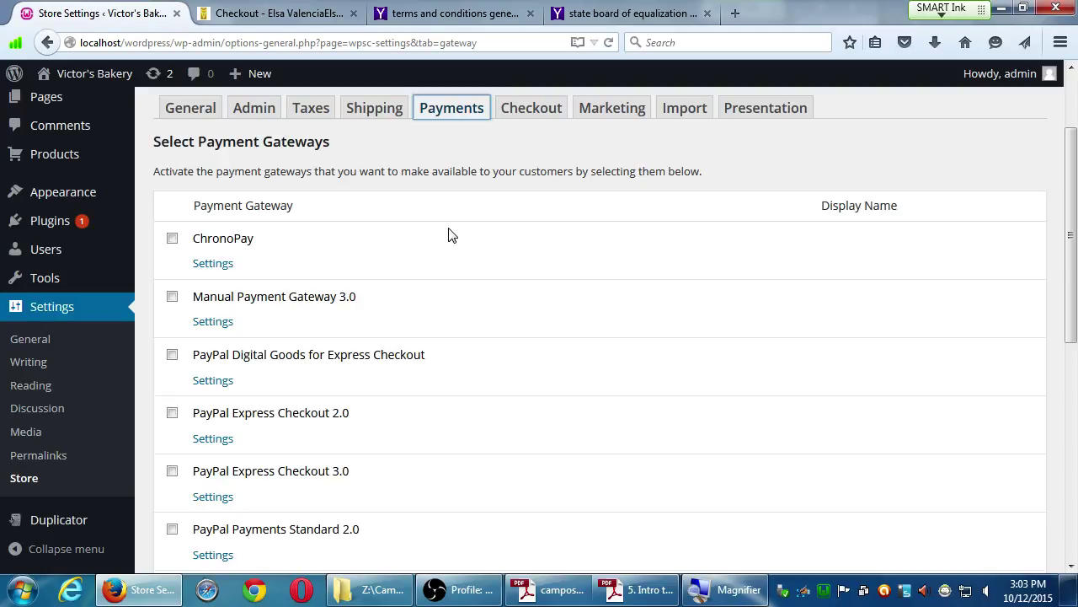
scroll(484, 185, "down", 3)
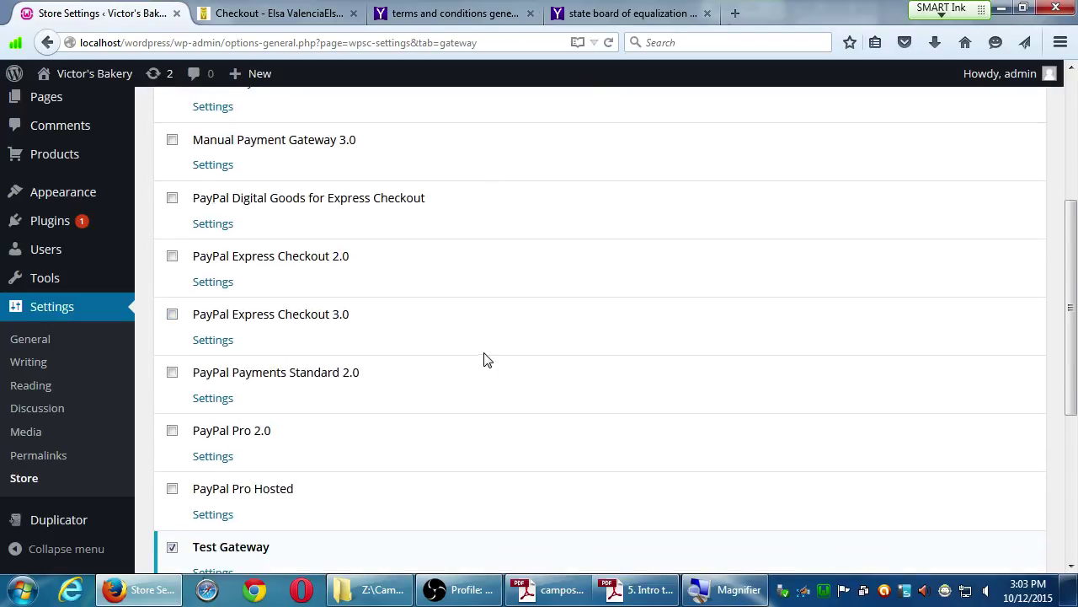
Expand the PayPal Payments Standard 2.0 settings form, then bring up the screen recorder window.
left_click(213, 397)
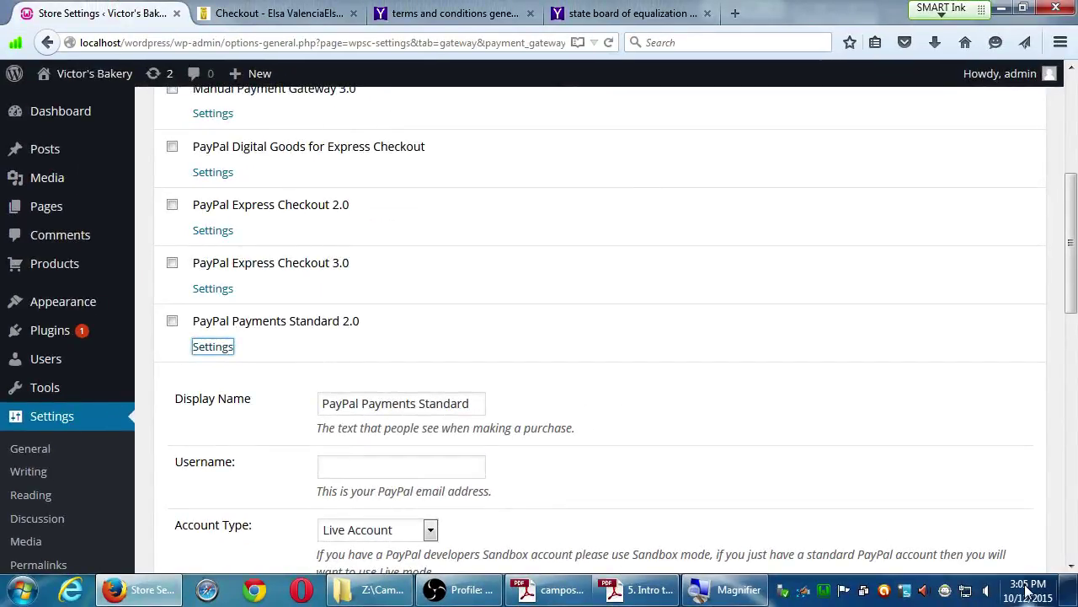
mouse_move(1026, 585)
left_click(453, 594)
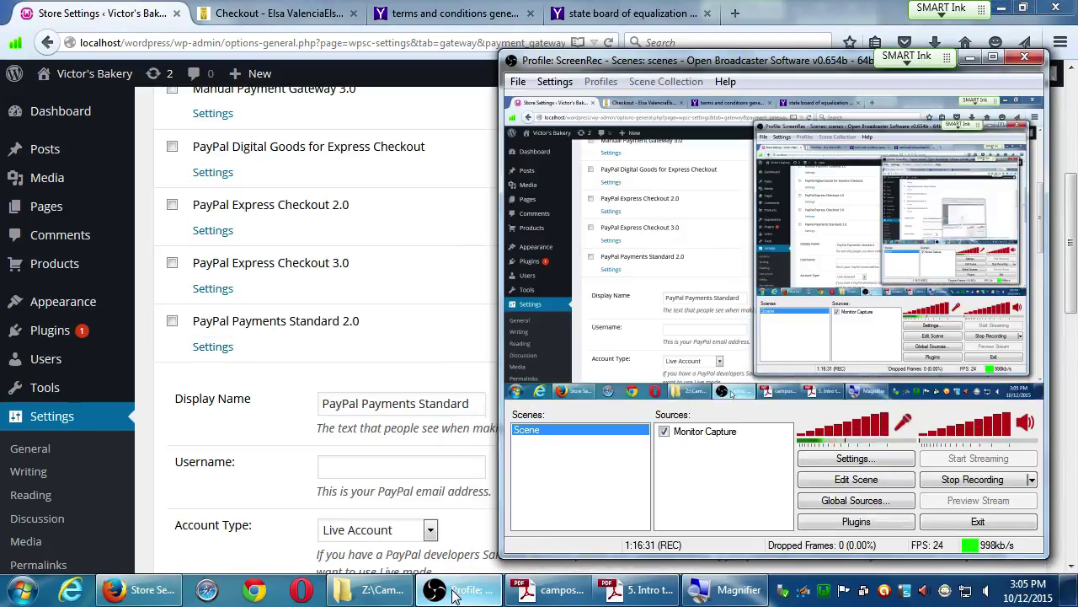